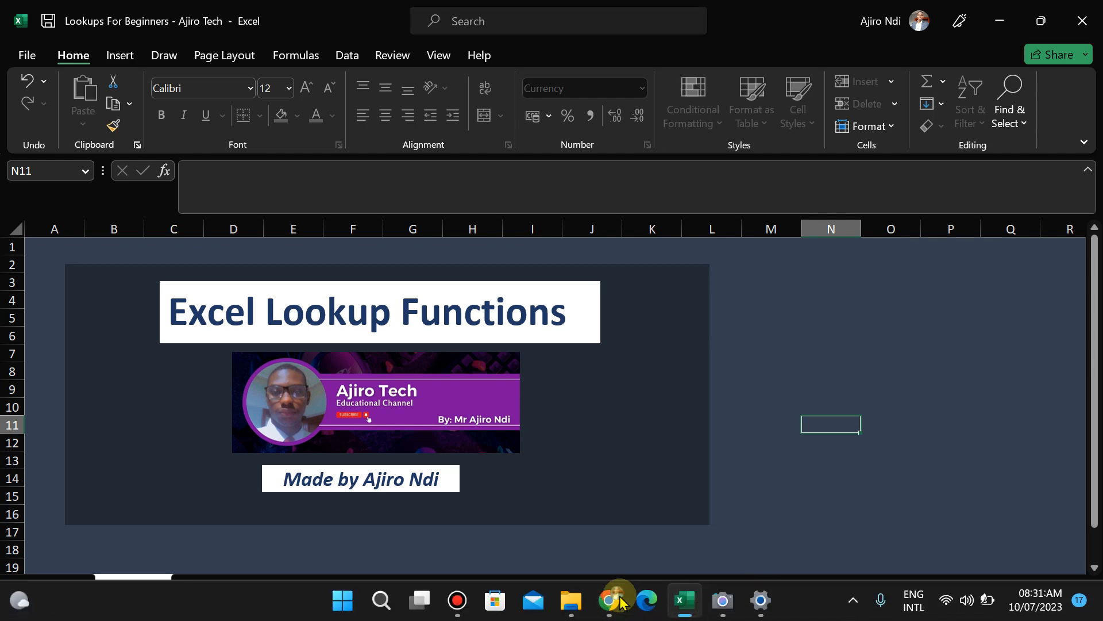
- Switch from Excel to the Chrome browser showing the YouTube channel's About page
{"action": "left_click", "coordinate": [609, 600]}
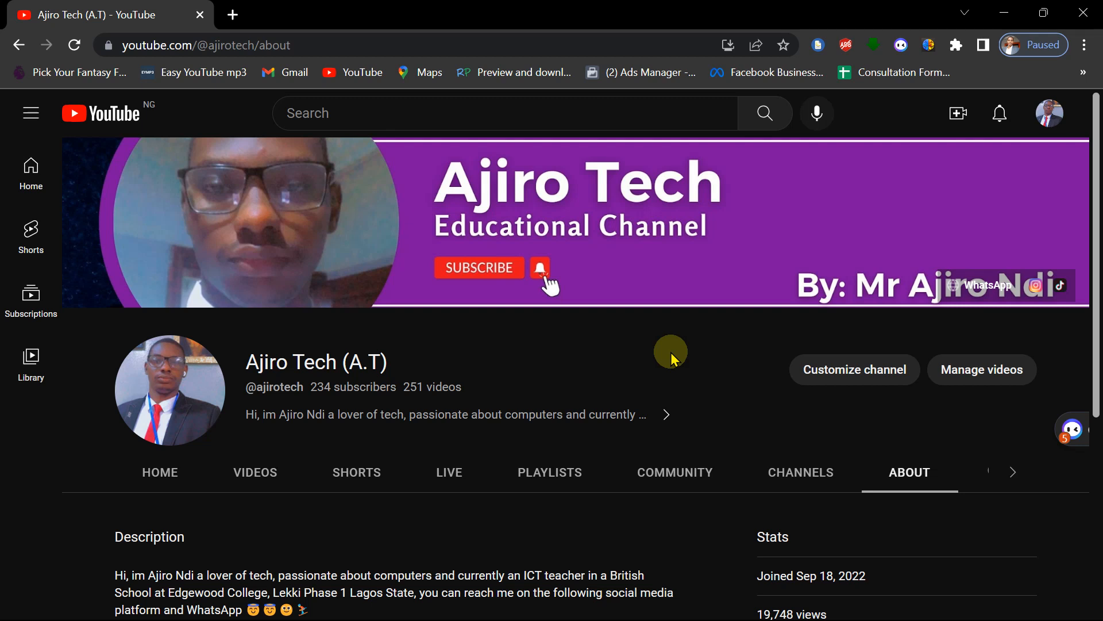
- Minimize Chrome to bring back the lookups workbook's 'Excel Lookup Functions' cover page
{"action": "left_click", "coordinate": [1005, 13]}
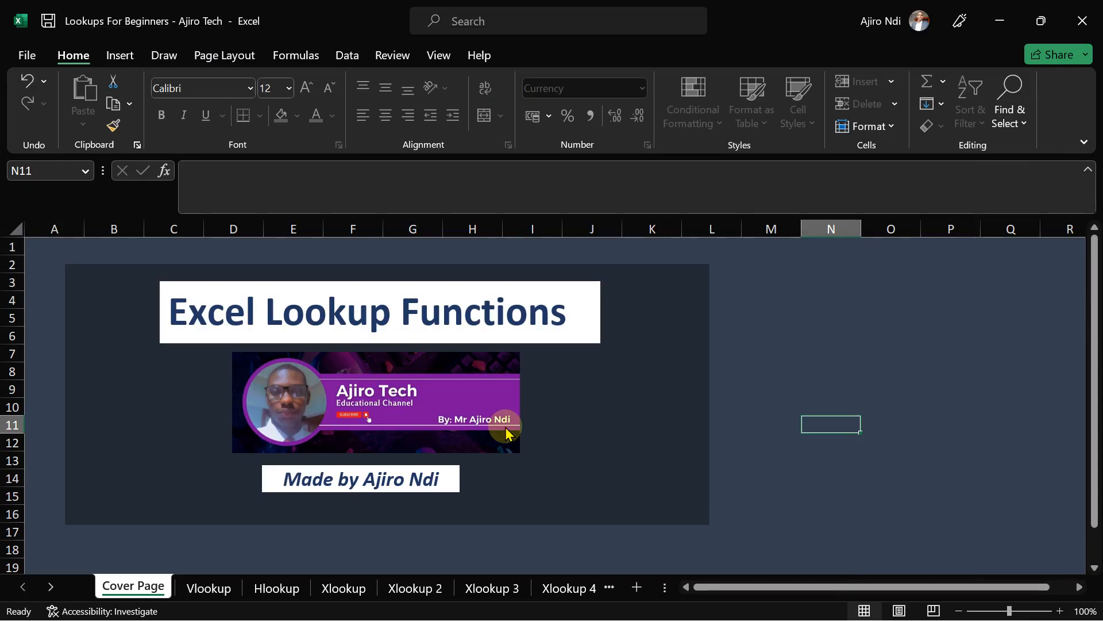
- Go to the Vlookup sheet and select the empty Commission cell I3
{"action": "left_click", "coordinate": [188, 592]}
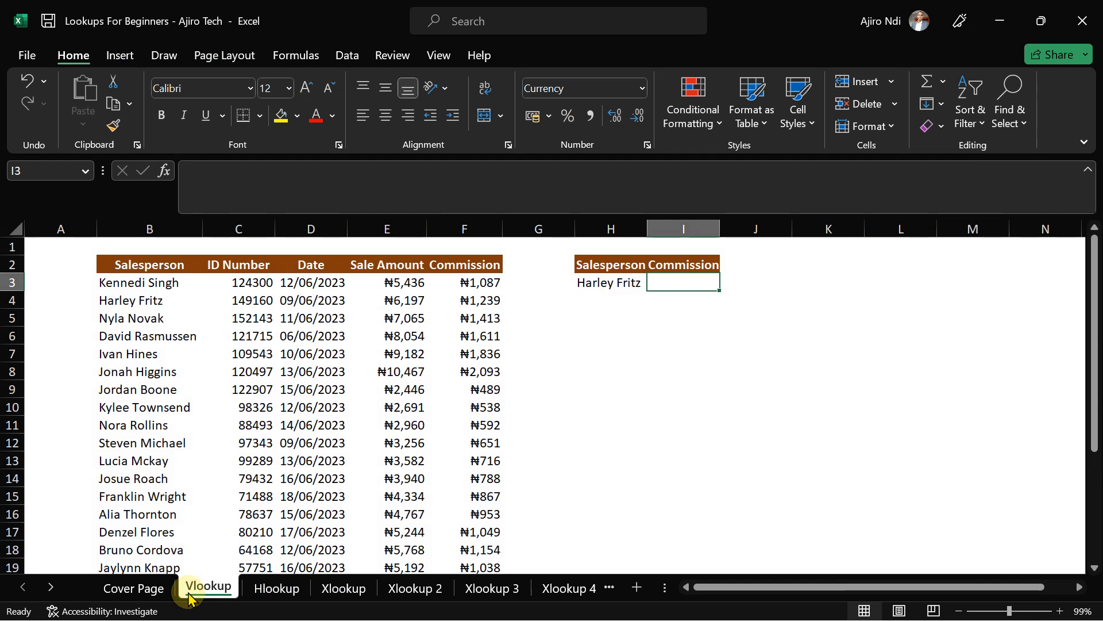
{"action": "left_click", "coordinate": [689, 424]}
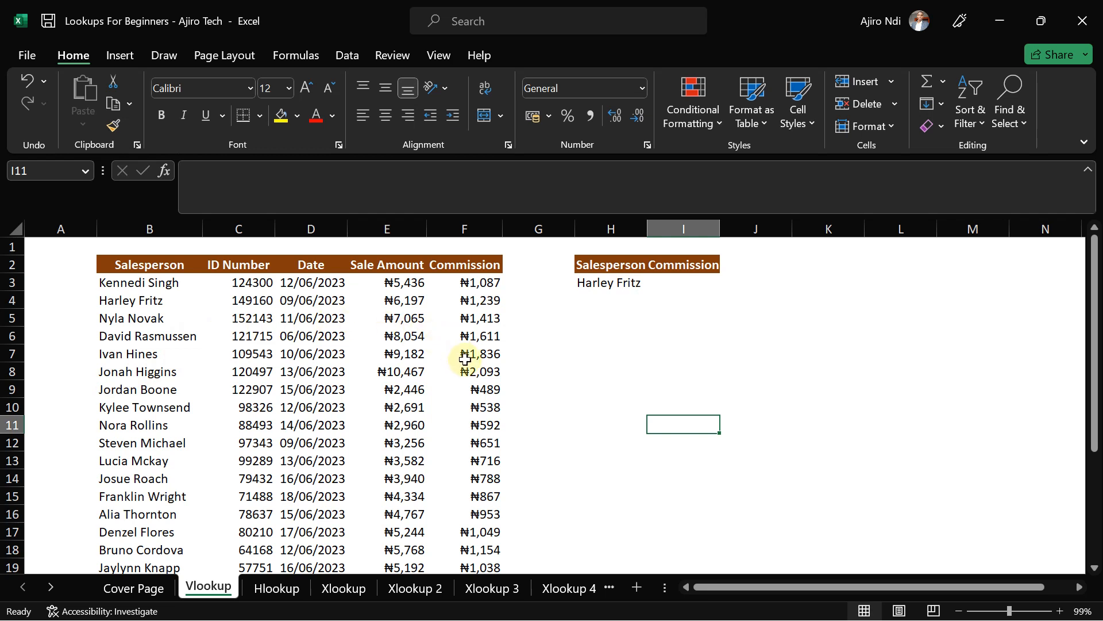
{"action": "left_click", "coordinate": [673, 287]}
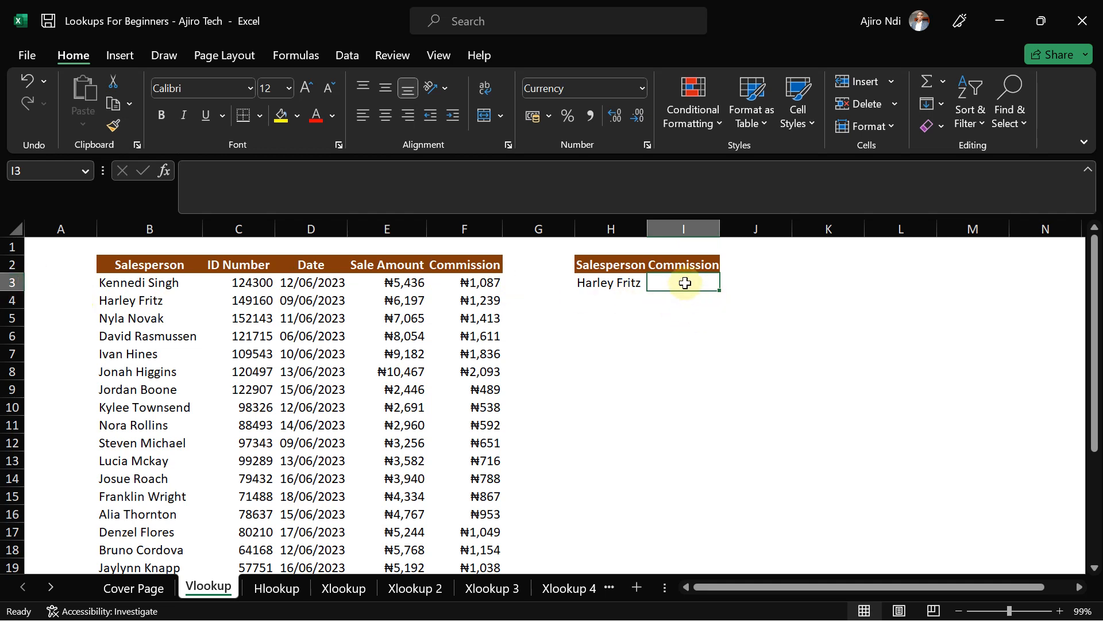
- Begin a VLOOKUP in I3 using H3 as the lookup value: =VLOOKUP(H3,
{"action": "type", "text": "="}
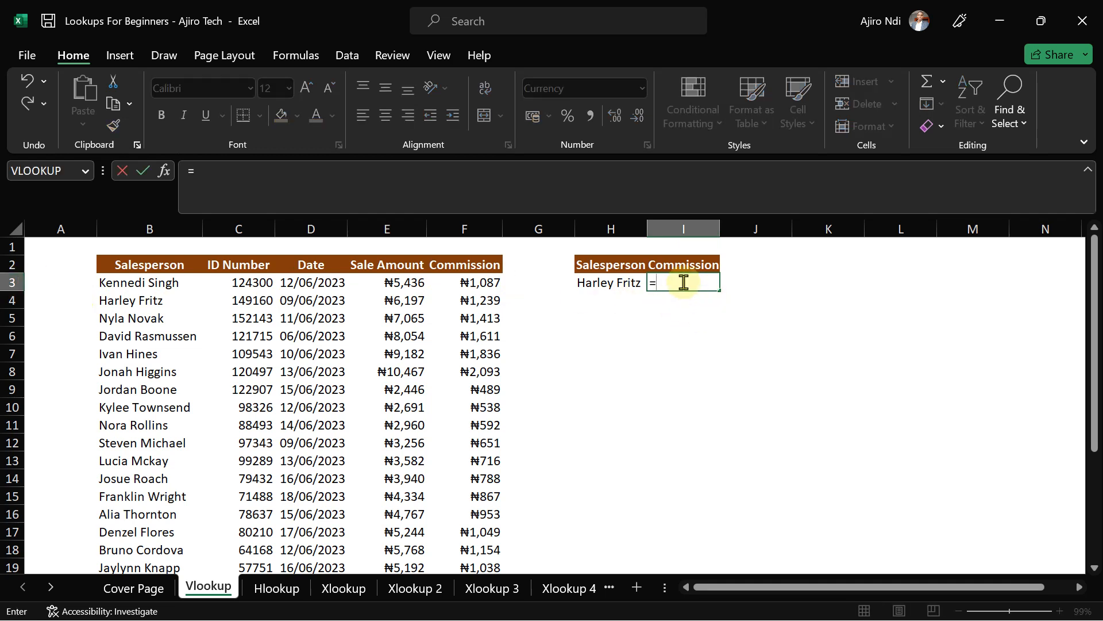
{"action": "type", "text": "vloo"}
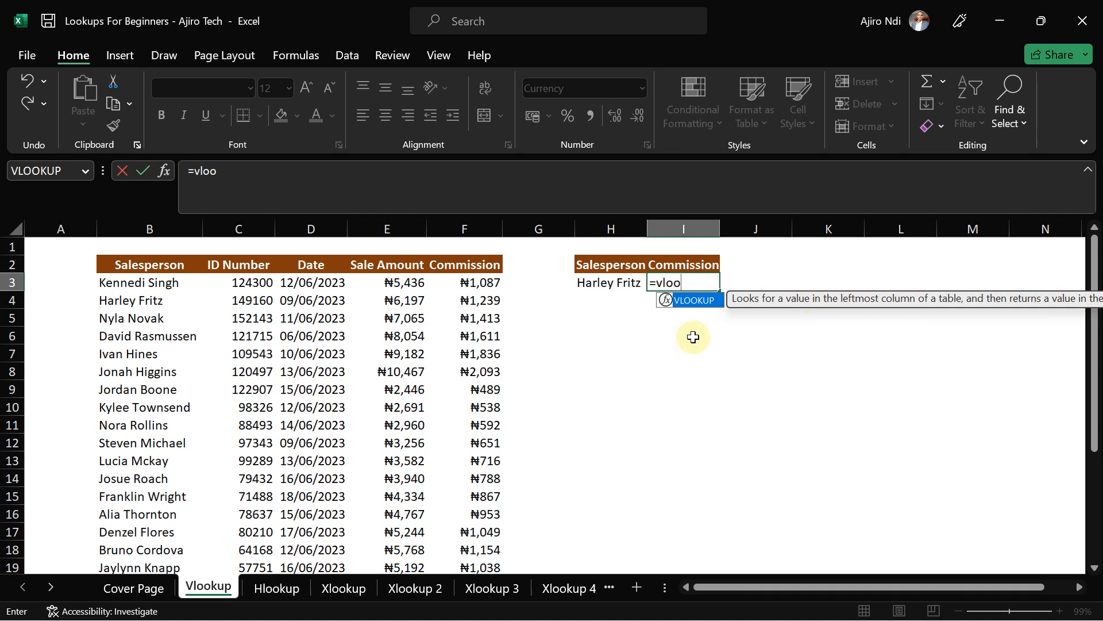
{"action": "double_click", "coordinate": [690, 301]}
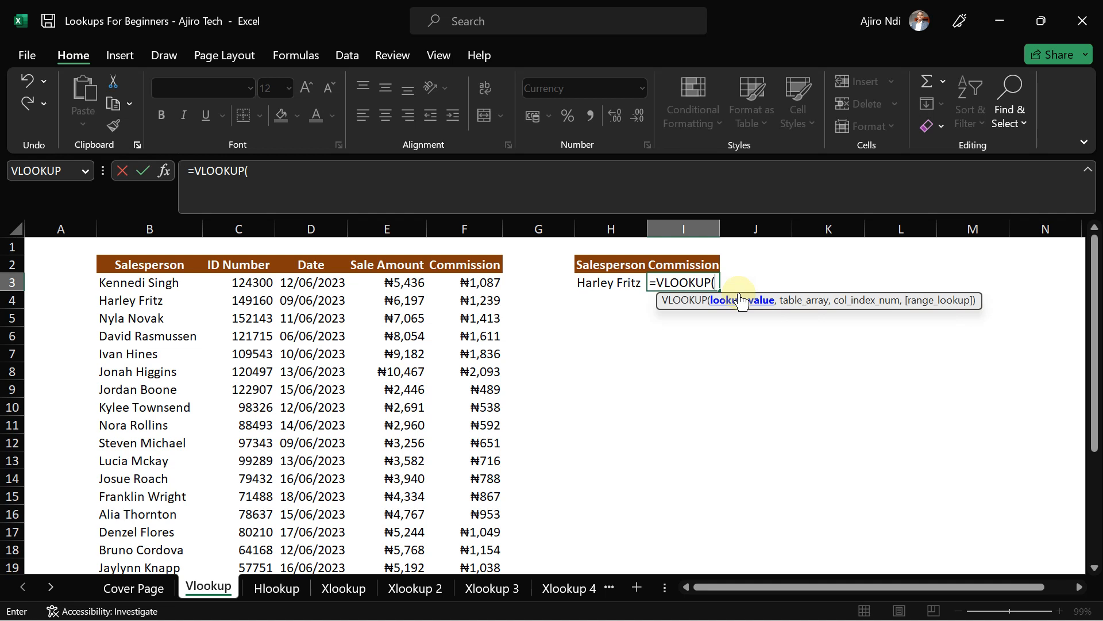
{"action": "left_click", "coordinate": [600, 285]}
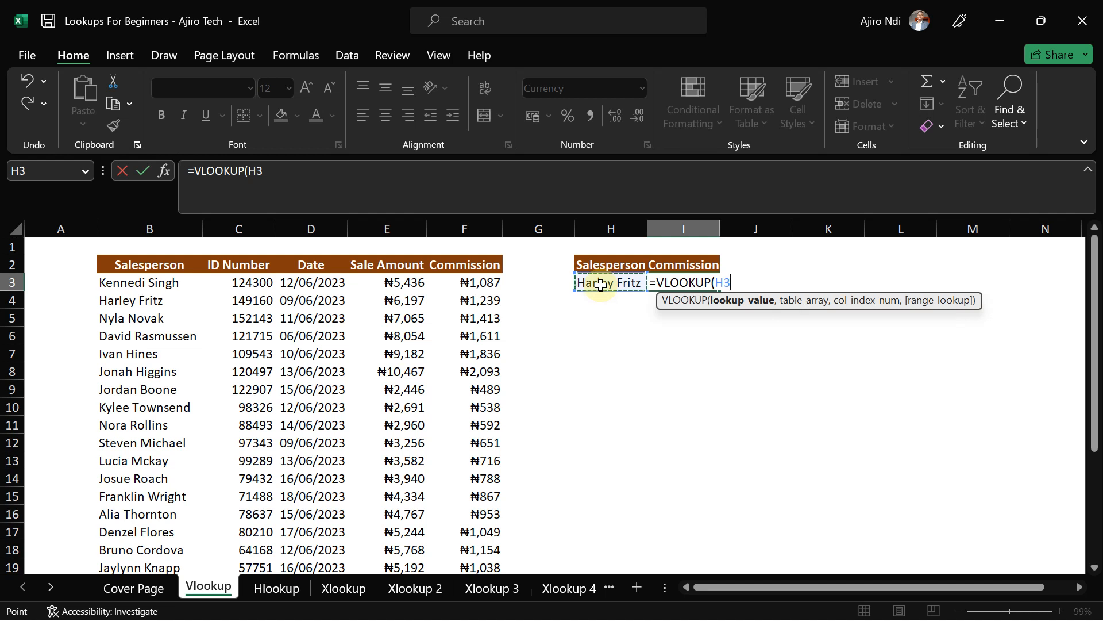
{"action": "type", "text": ","}
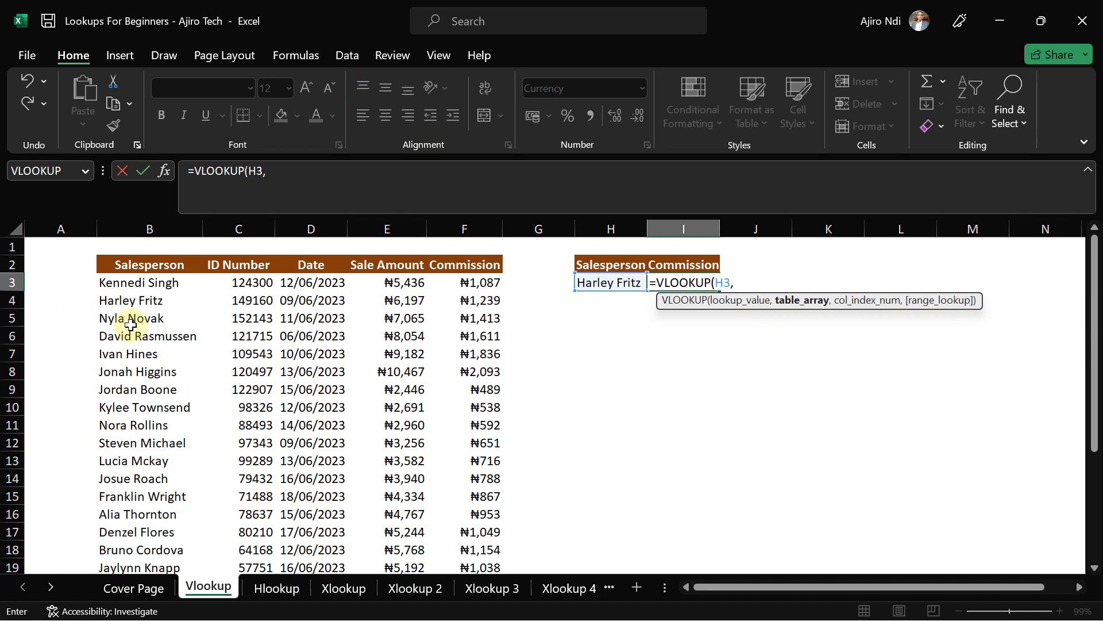
- Add B3:F24 as the VLOOKUP table array, followed by a comma for the column number
{"action": "left_click", "coordinate": [118, 284]}
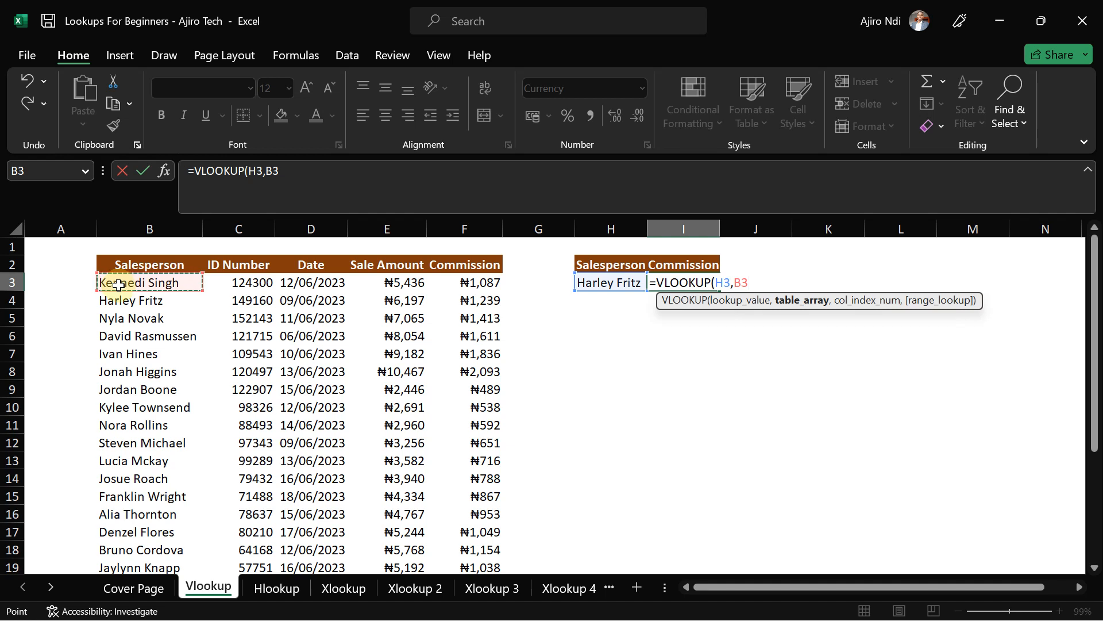
{"action": "key", "text": "ctrl+shift+Right"}
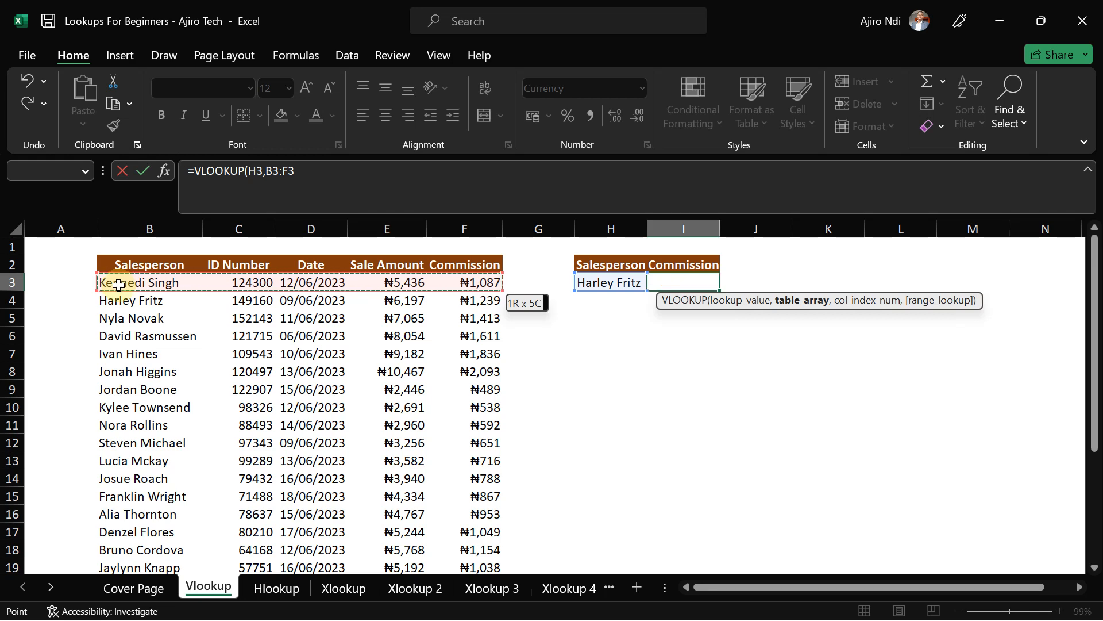
{"action": "key", "text": "ctrl+shift+Down"}
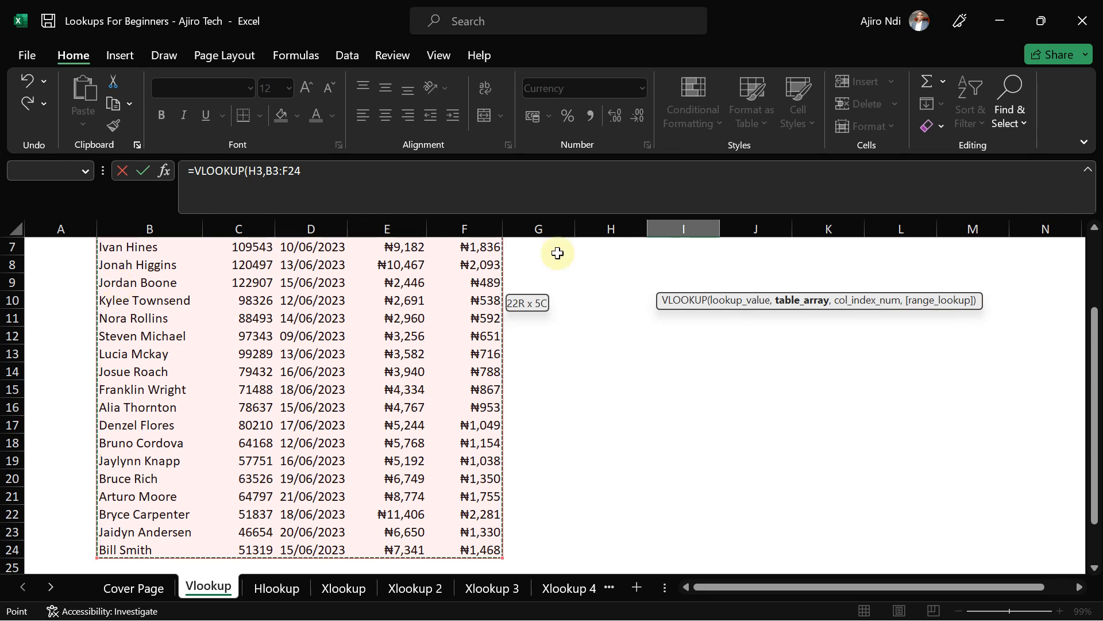
{"action": "left_click_drag", "start_coordinate": [1096, 381], "coordinate": [1096, 265]}
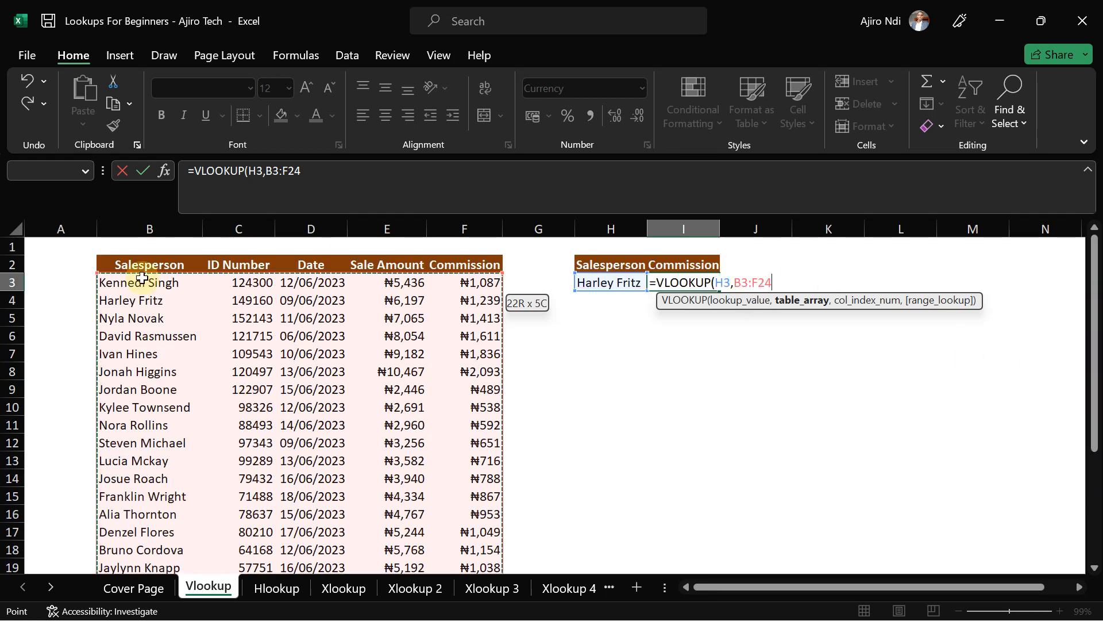
{"action": "left_click", "coordinate": [118, 284]}
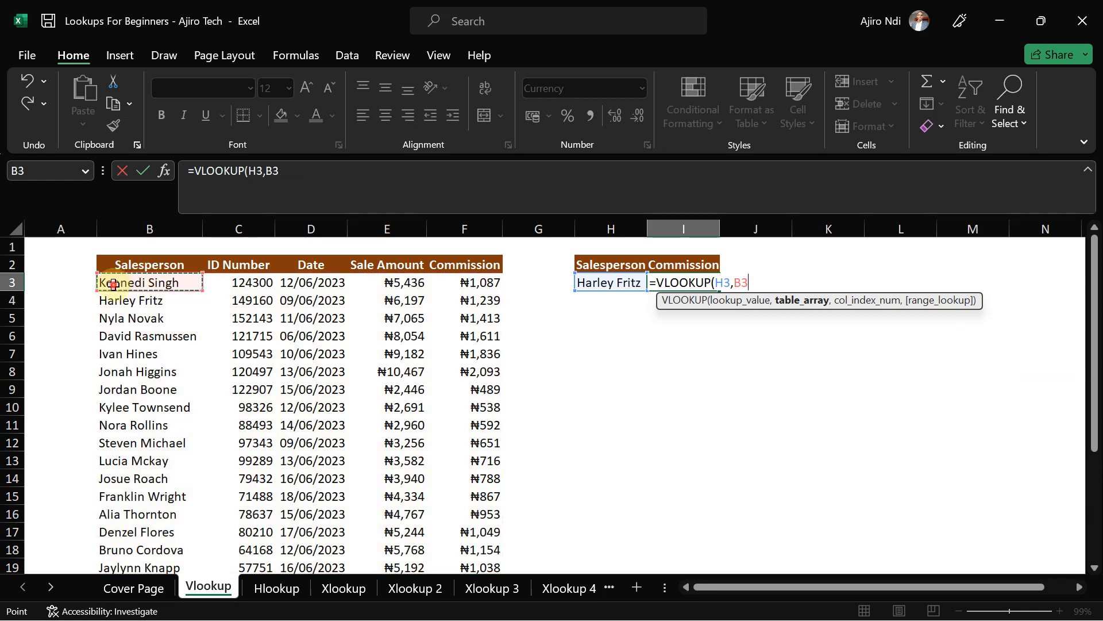
{"action": "left_click_drag", "start_coordinate": [118, 284], "coordinate": [462, 514]}
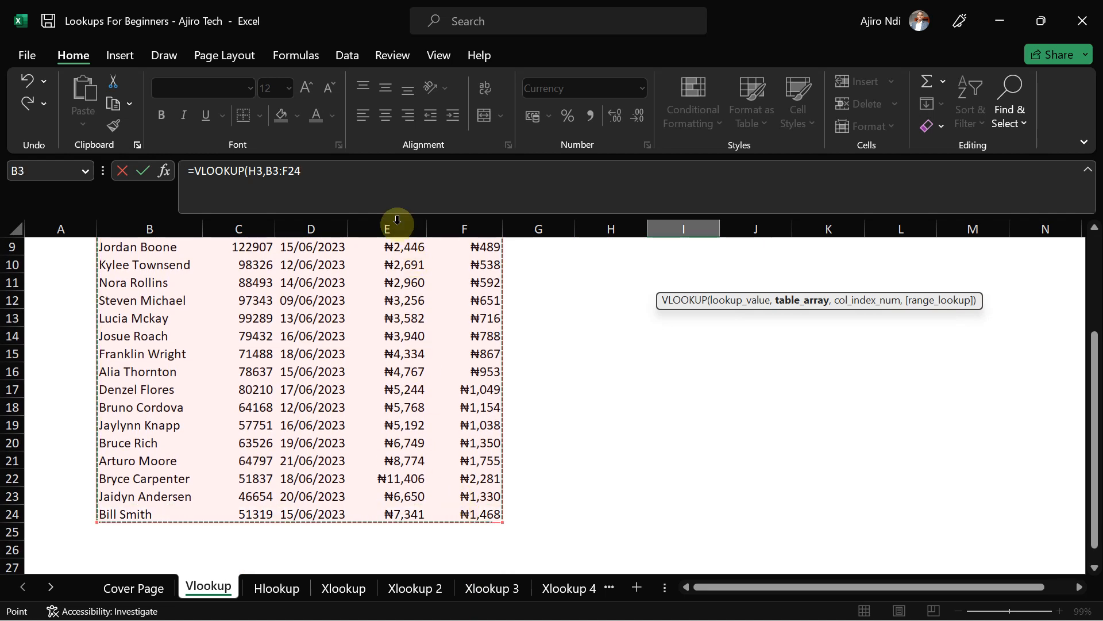
{"action": "left_click", "coordinate": [332, 174]}
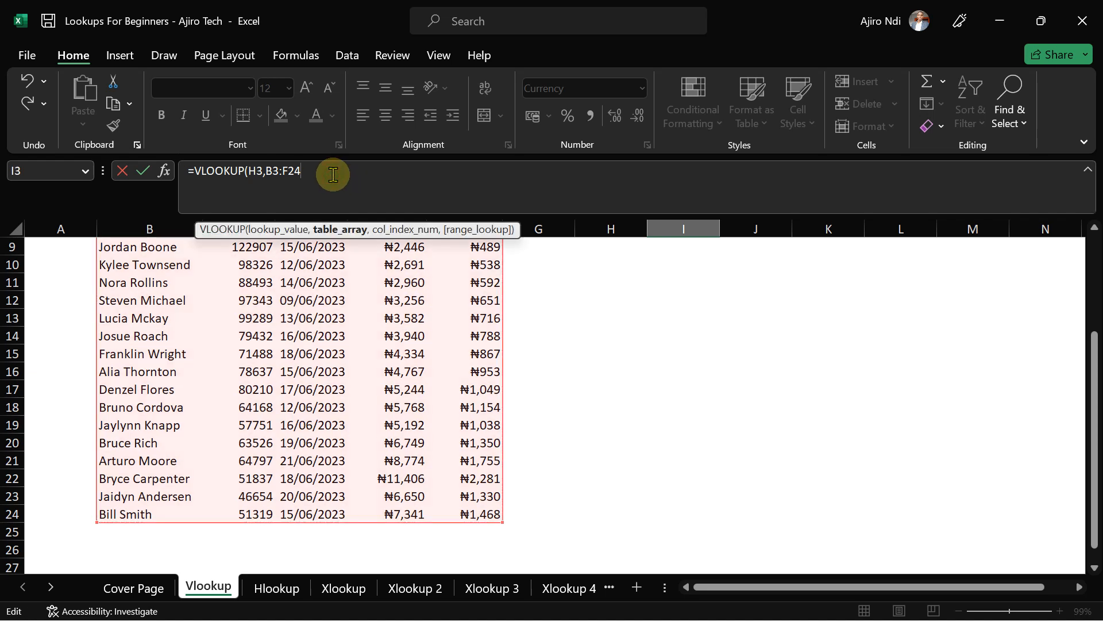
{"action": "type", "text": ","}
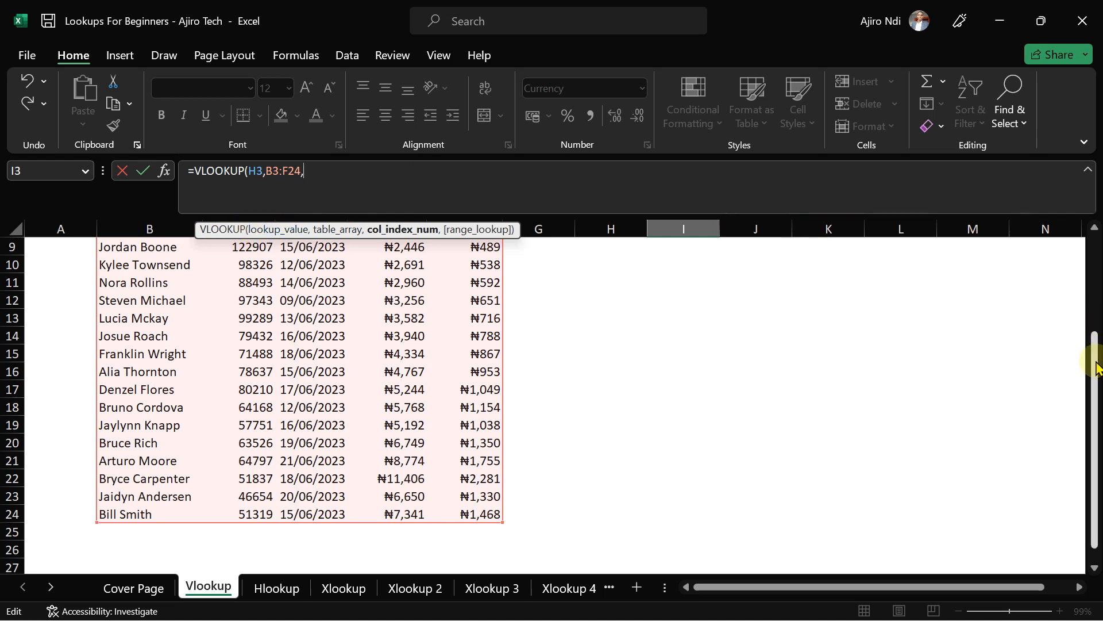
- Complete I3 as =VLOOKUP(H3,B3:F24,5,FALSE), returning a commission of ₦1,239
{"action": "left_click_drag", "start_coordinate": [1096, 368], "coordinate": [1092, 223]}
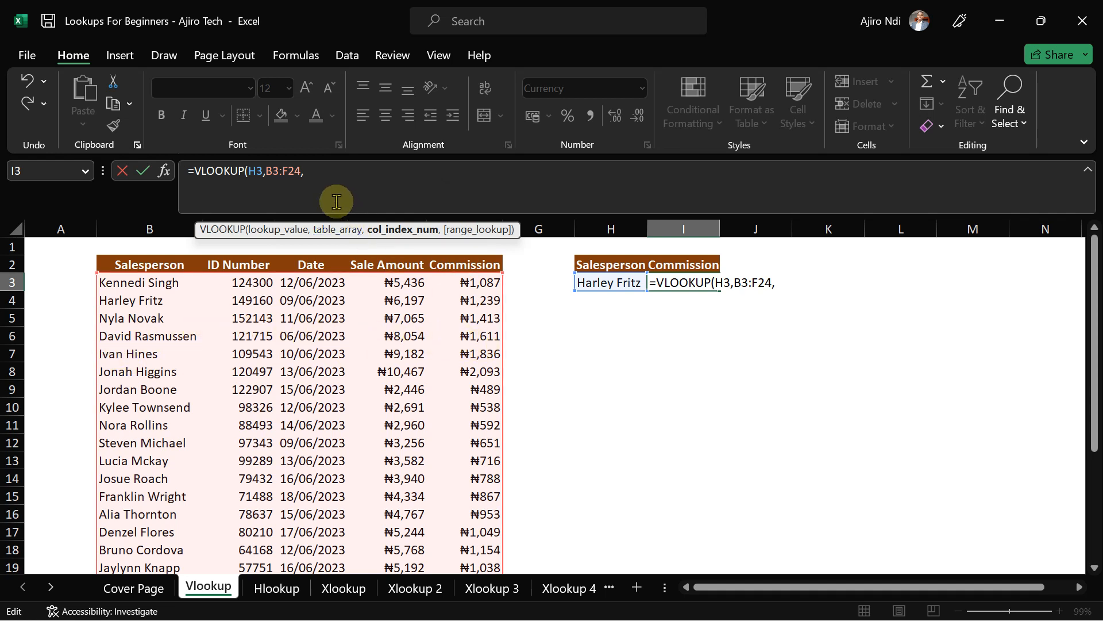
{"action": "type", "text": "5,"}
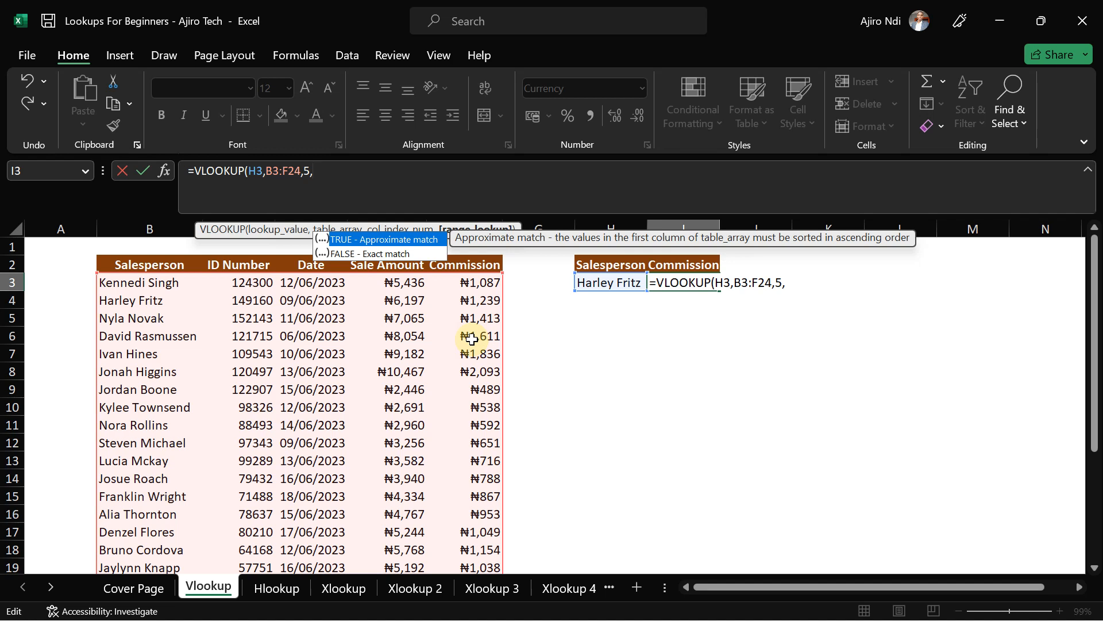
{"action": "double_click", "coordinate": [363, 254]}
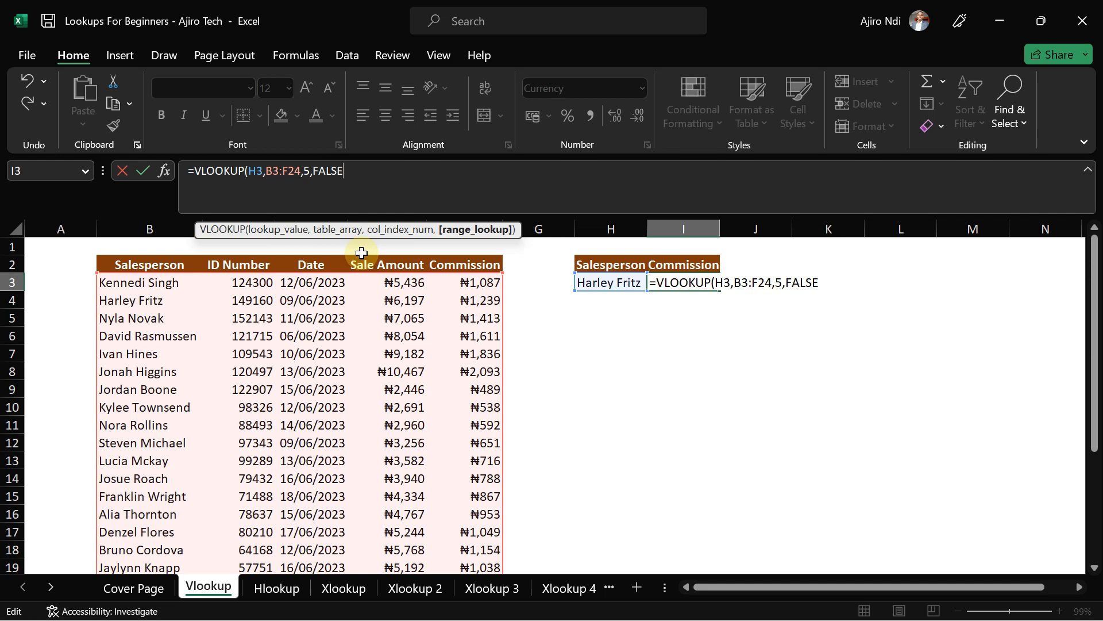
{"action": "type", "text": ")"}
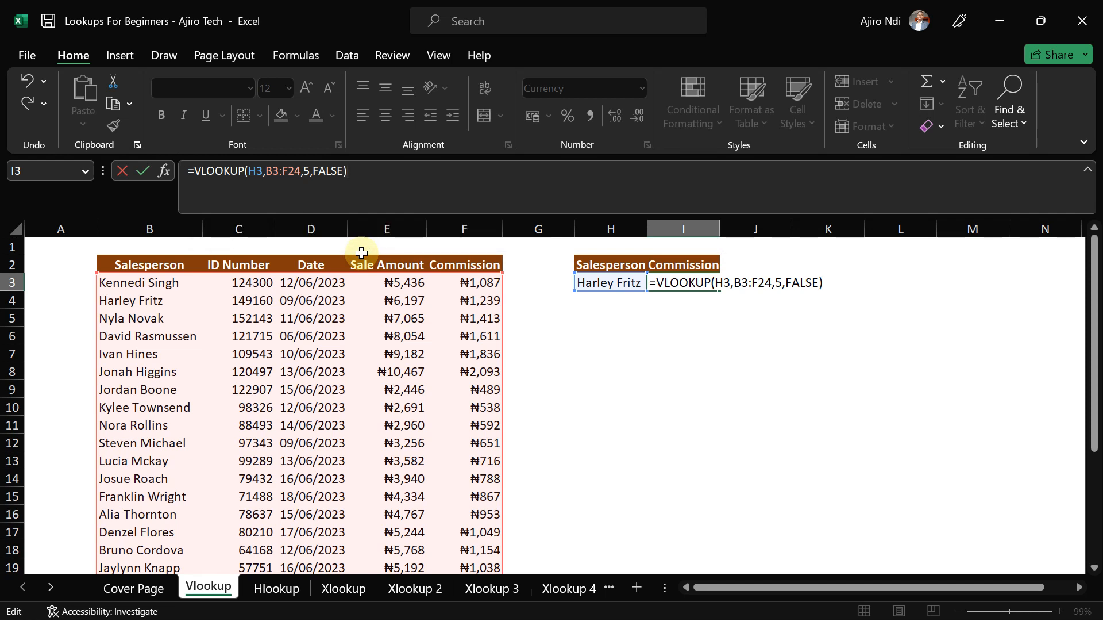
{"action": "key", "text": "Return"}
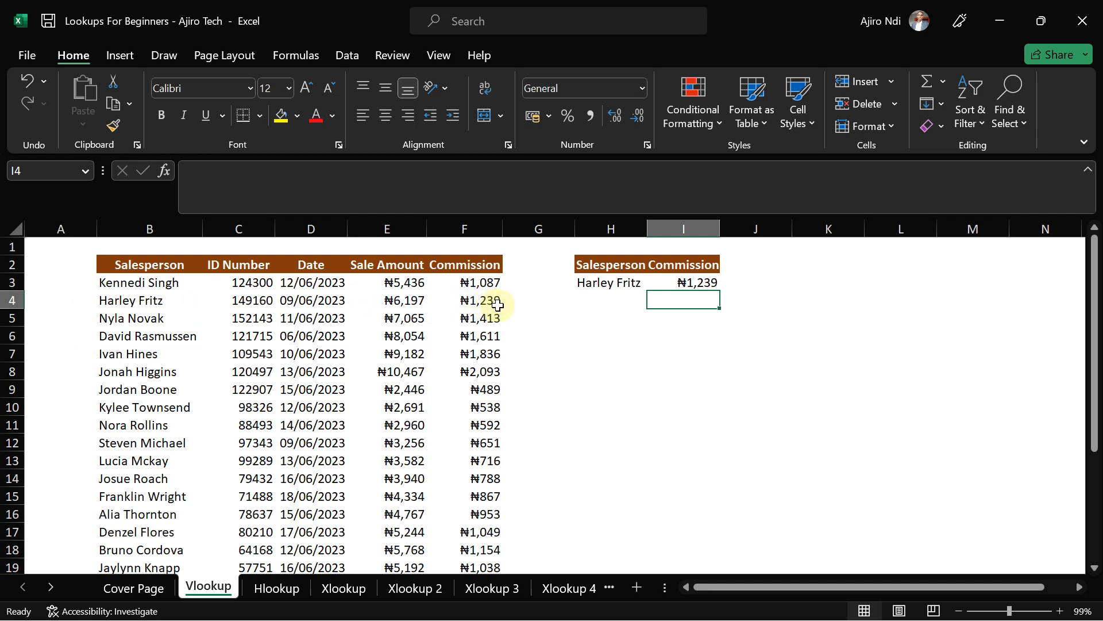
- Replace the salesperson name in H3 with a different salesperson's name
{"action": "left_click", "coordinate": [601, 285]}
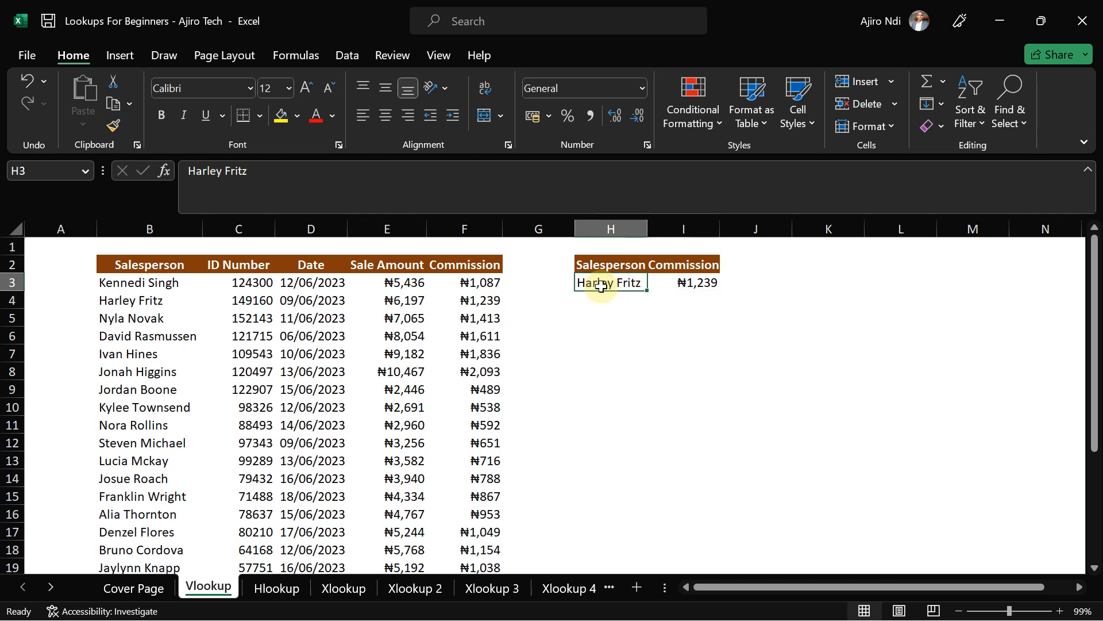
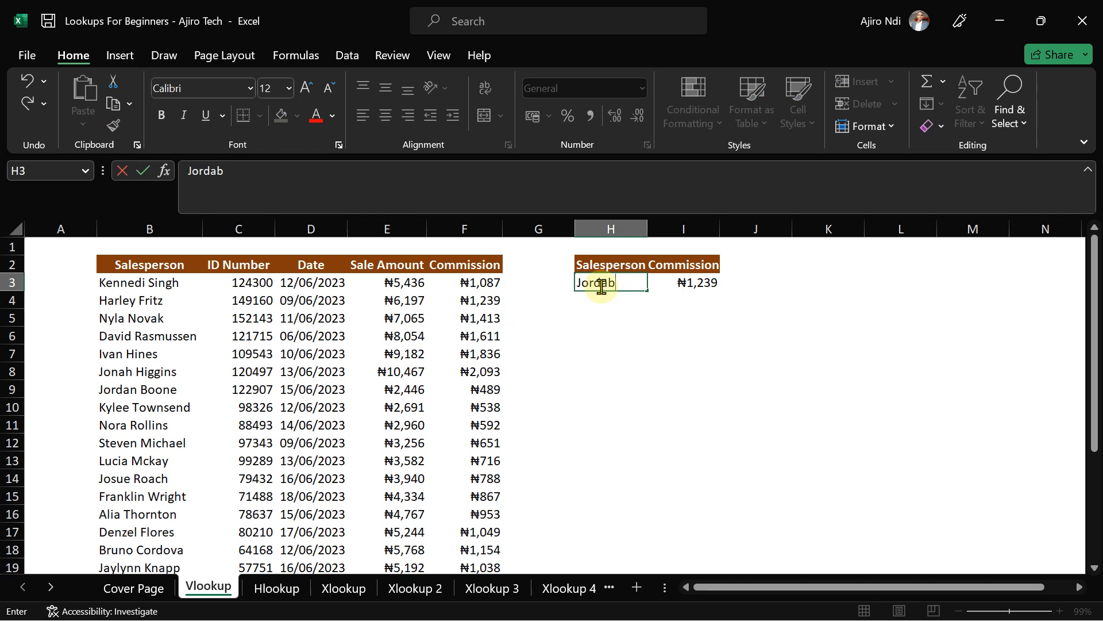
- Commit the new name in H3 and autofit column H so it shows in full
{"action": "key", "text": "Return"}
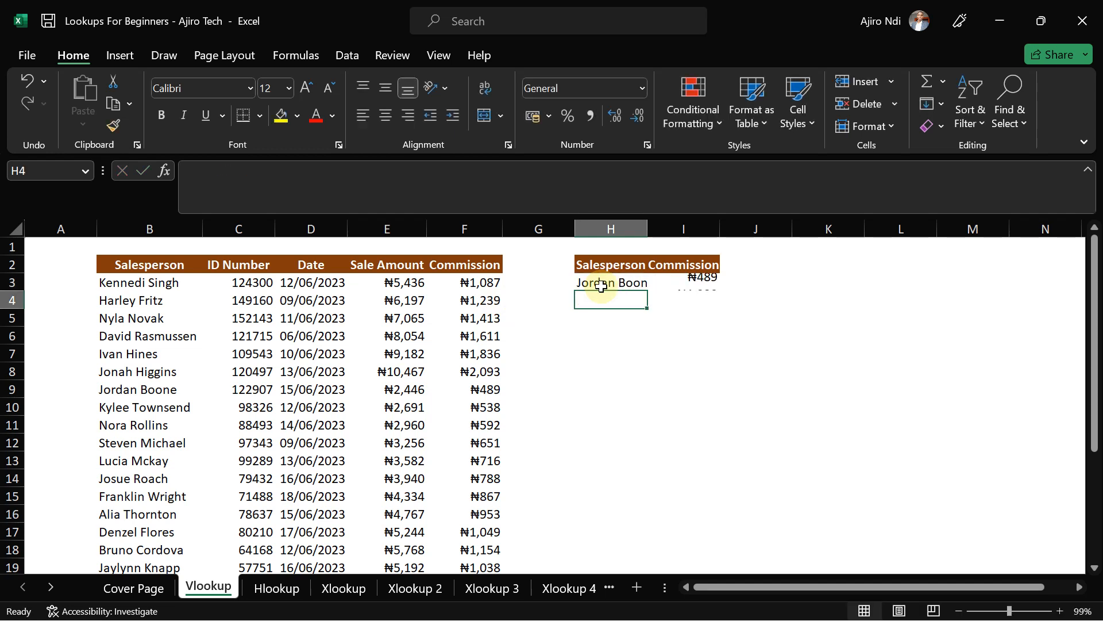
{"action": "double_click", "coordinate": [644, 223]}
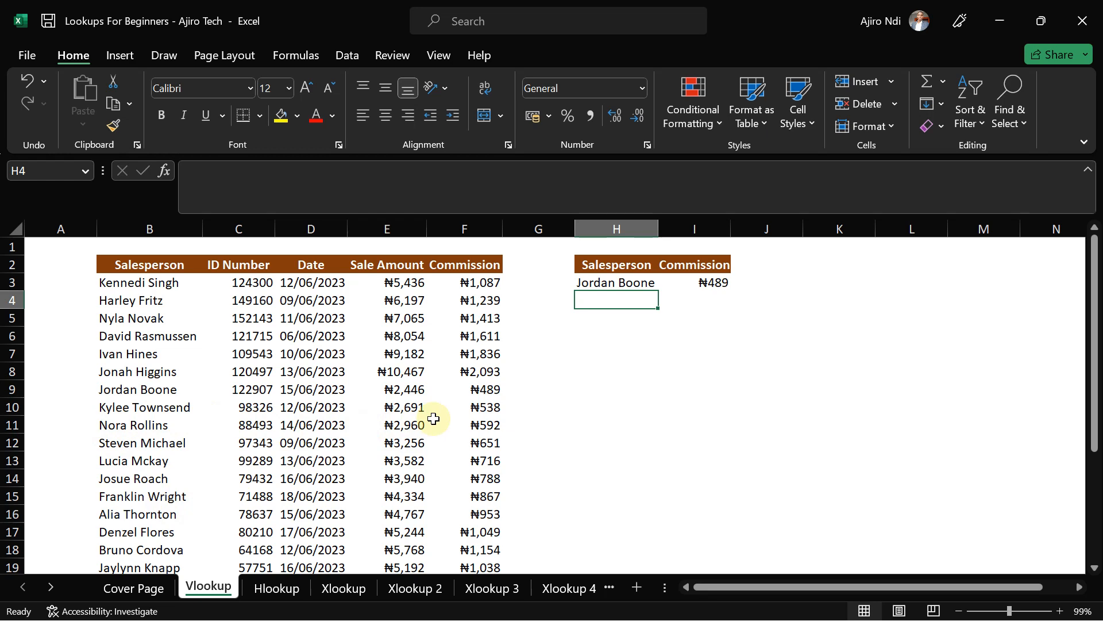
- Compare the Hlookup sheet's horizontal sales table with the Vlookup sheet, ending on cell H3
{"action": "left_click", "coordinate": [256, 589]}
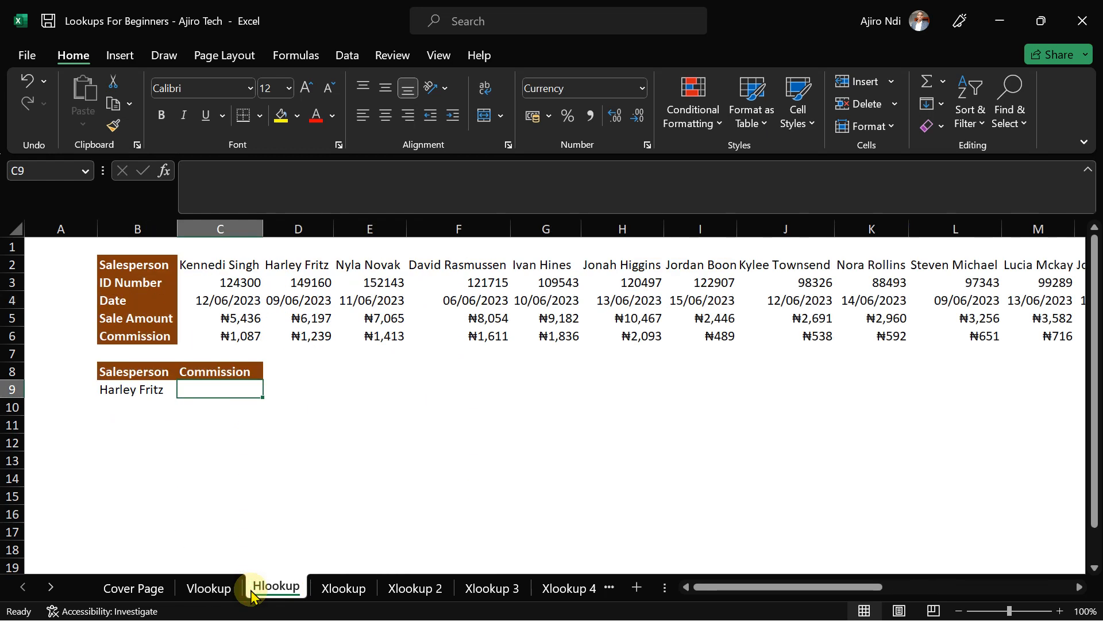
{"action": "left_click", "coordinate": [208, 588]}
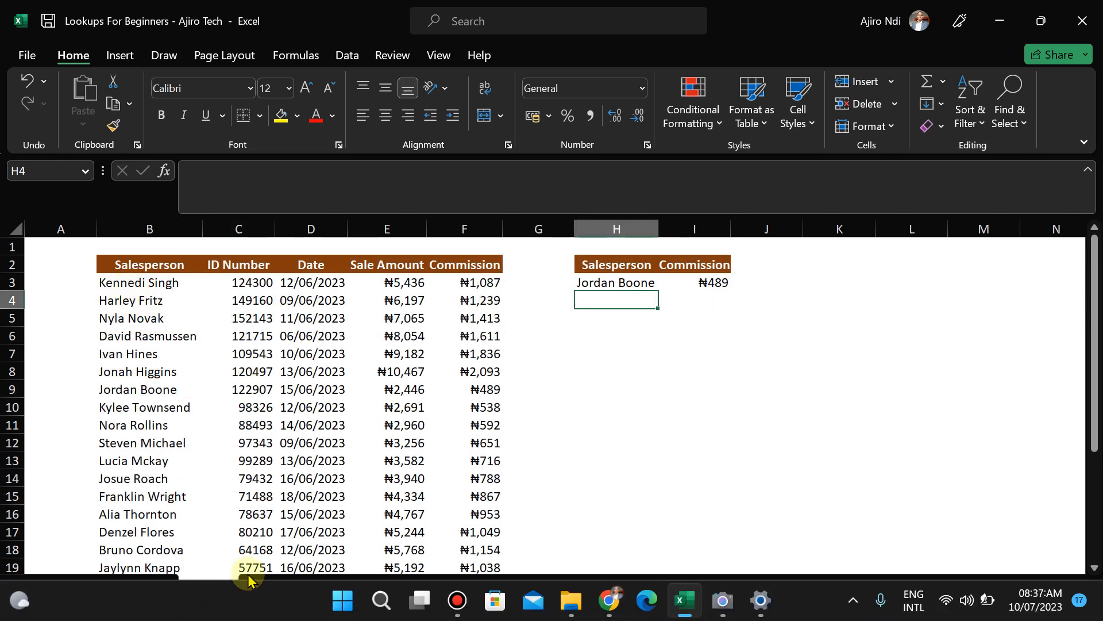
{"action": "left_click", "coordinate": [268, 588]}
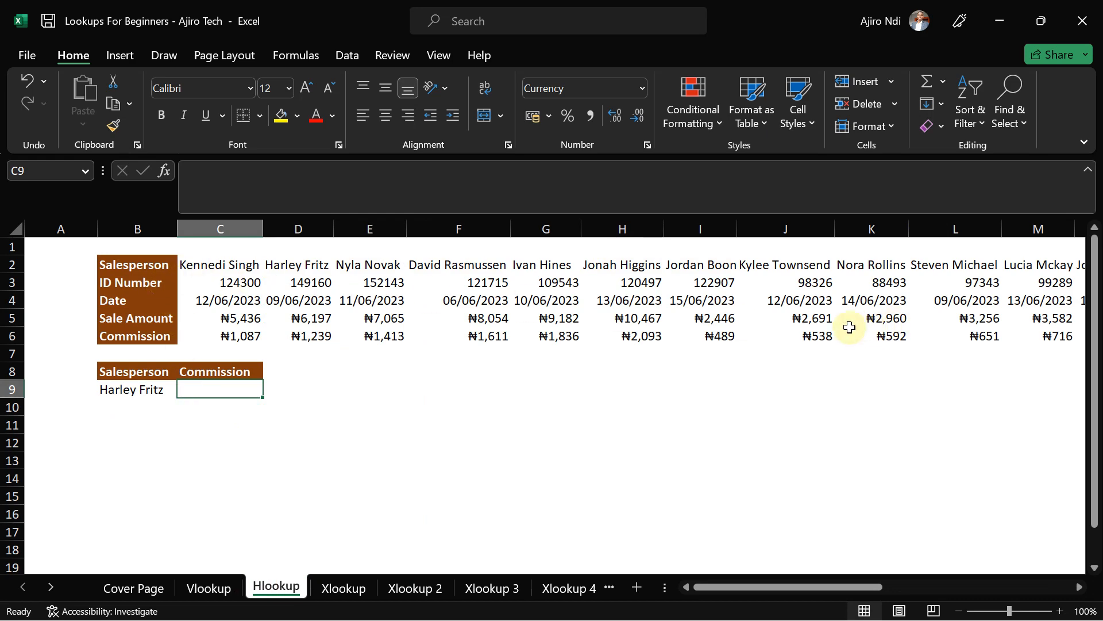
{"action": "left_click", "coordinate": [208, 587]}
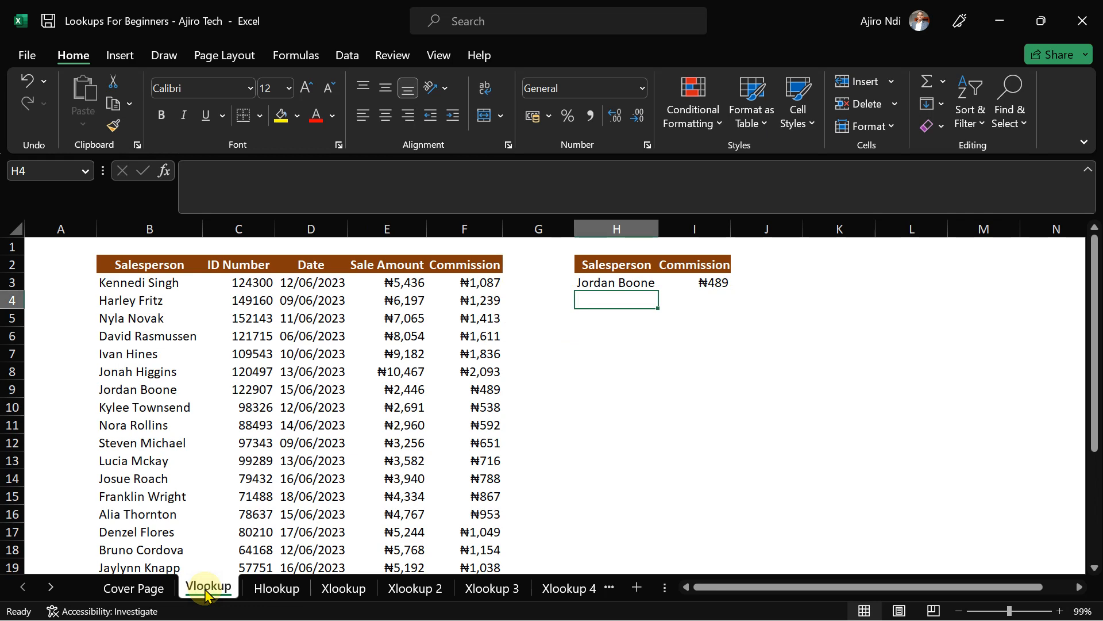
{"action": "left_click", "coordinate": [278, 589]}
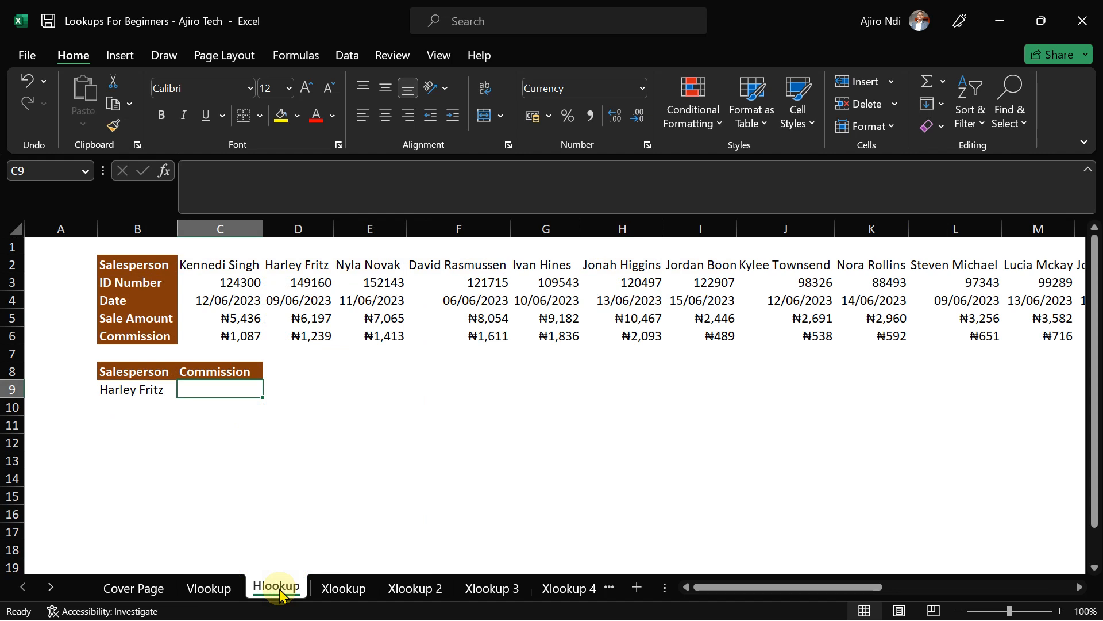
{"action": "left_click_drag", "start_coordinate": [733, 588], "coordinate": [495, 608]}
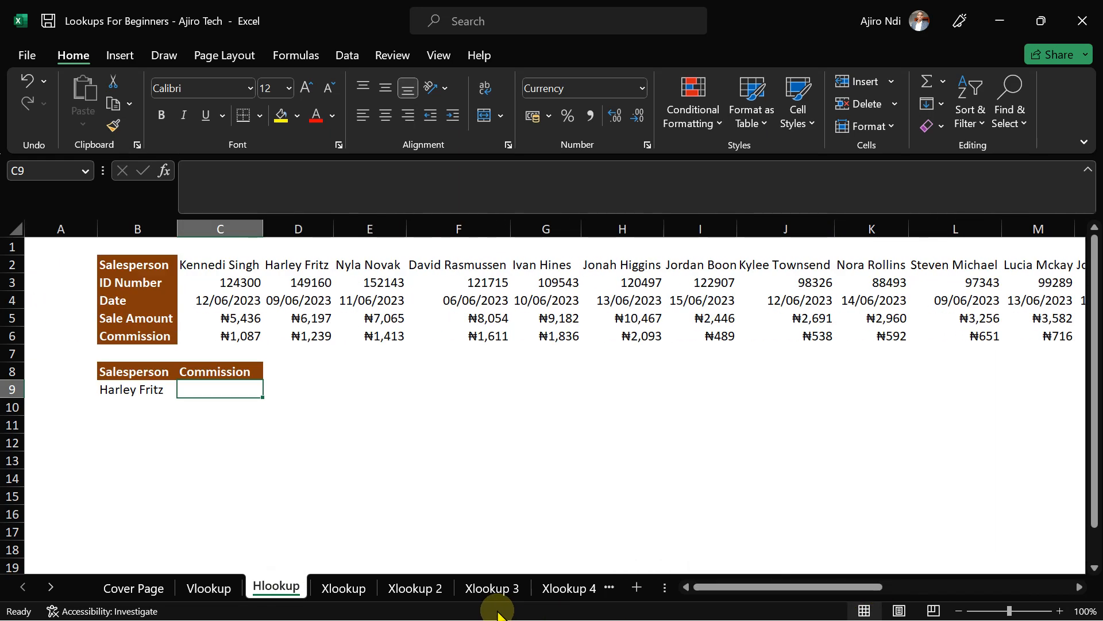
{"action": "left_click", "coordinate": [208, 587]}
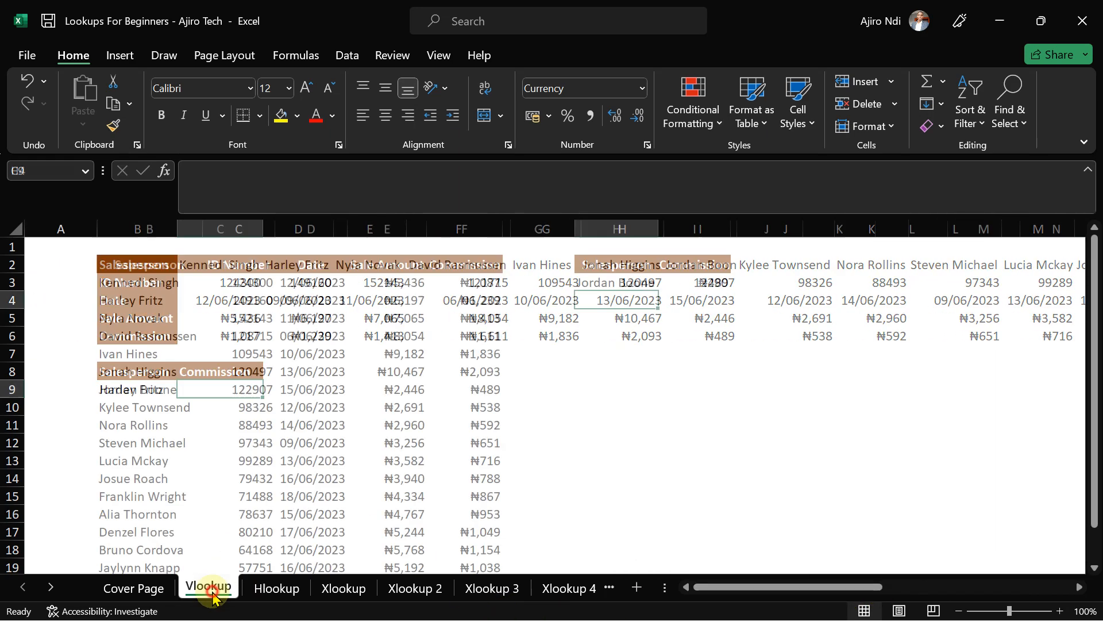
{"action": "left_click", "coordinate": [627, 283]}
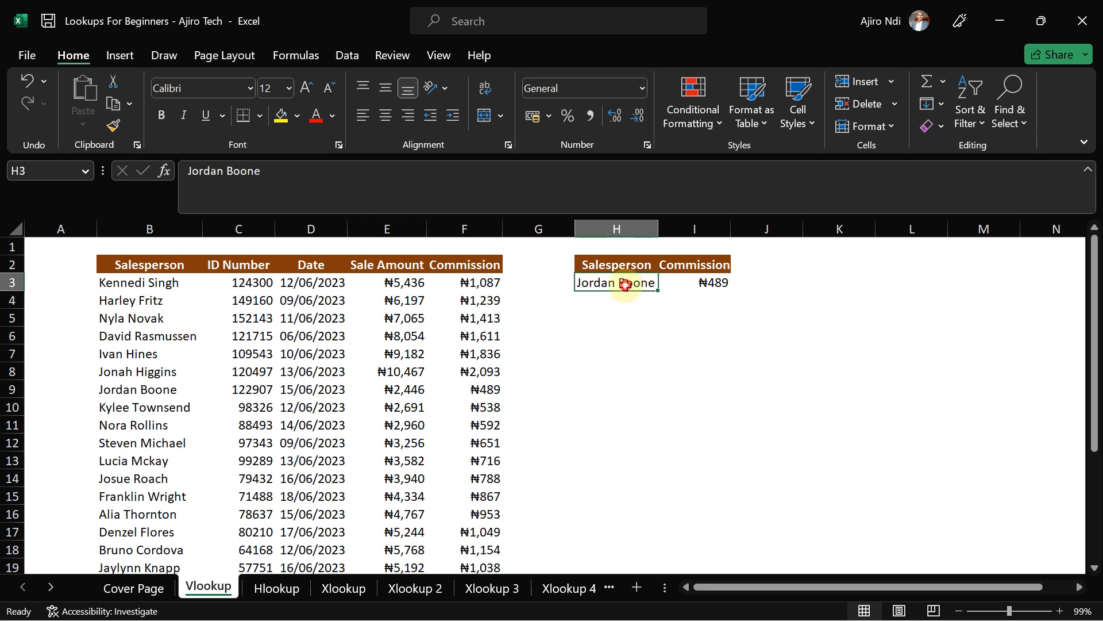
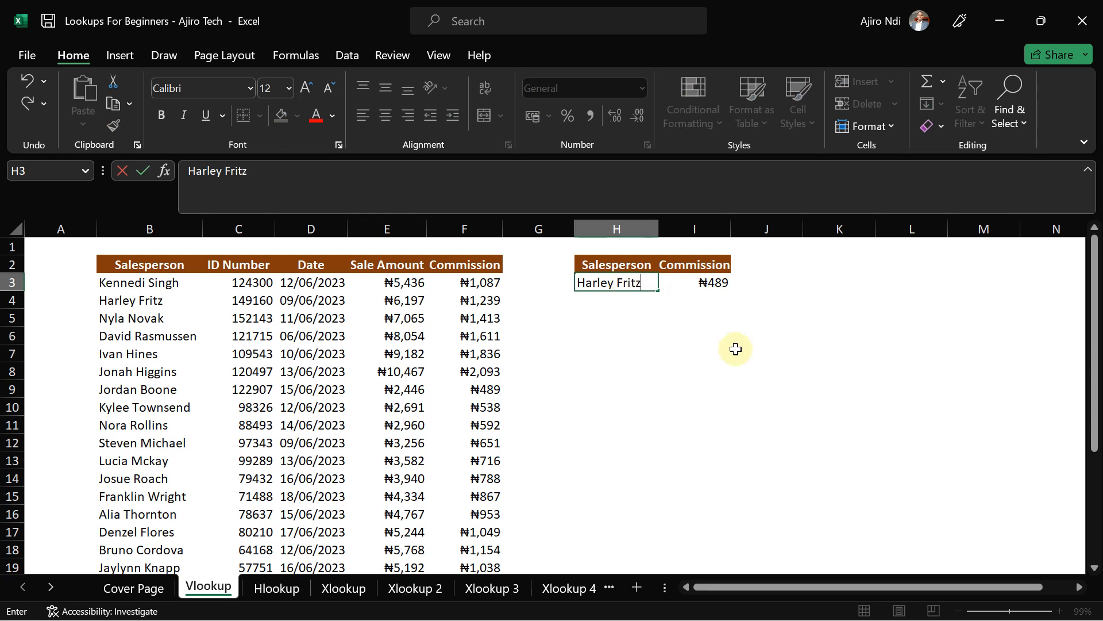
- Enter another salesperson's full name in H3 so I3 looks up their commission
{"action": "key", "text": "Return"}
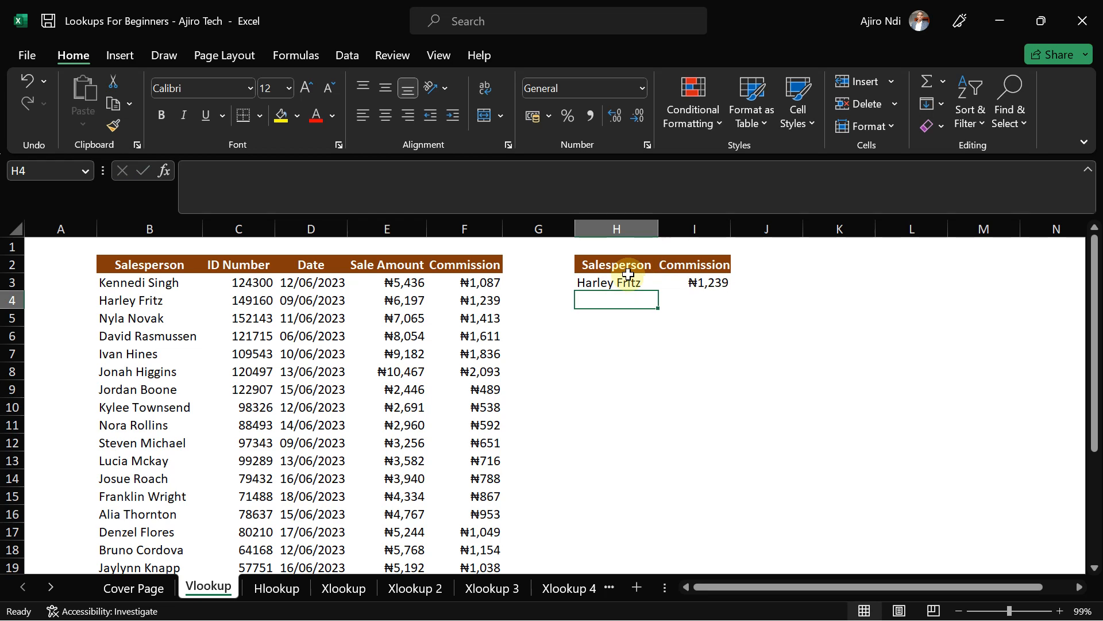
- On the Hlookup sheet, start =HLOOKUP in C9 with B9 as the lookup value
{"action": "left_click", "coordinate": [277, 587]}
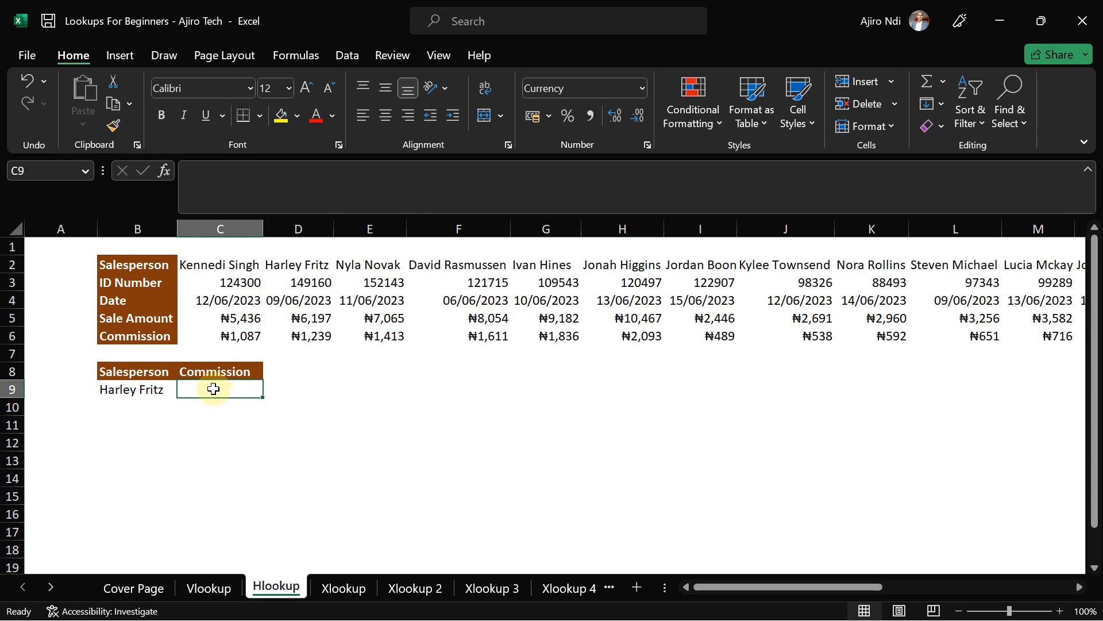
{"action": "type", "text": "=h"}
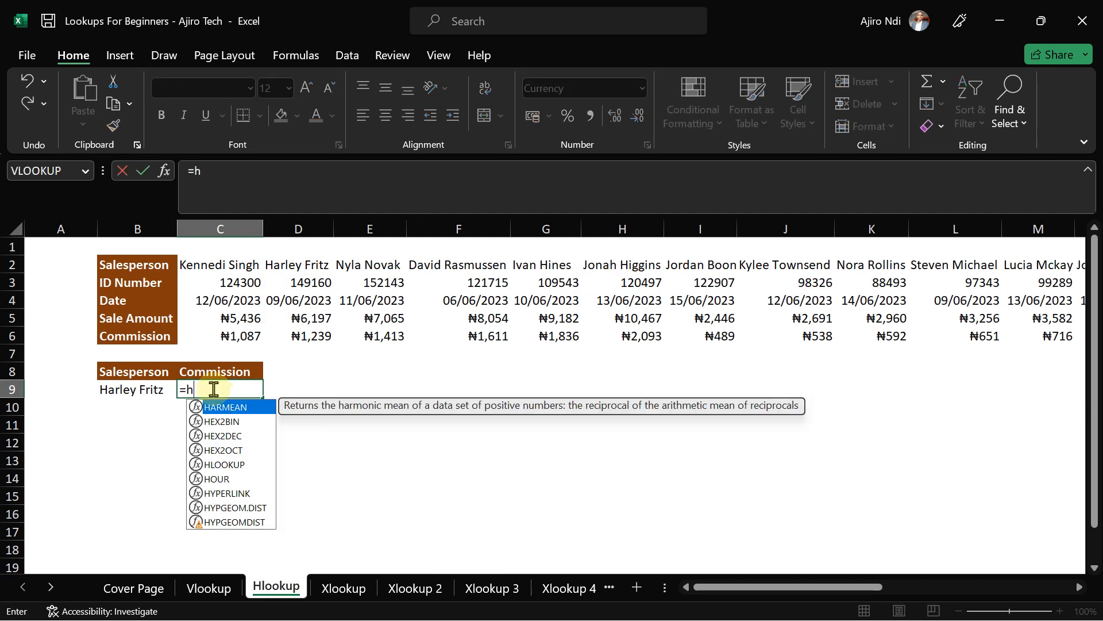
{"action": "type", "text": "l"}
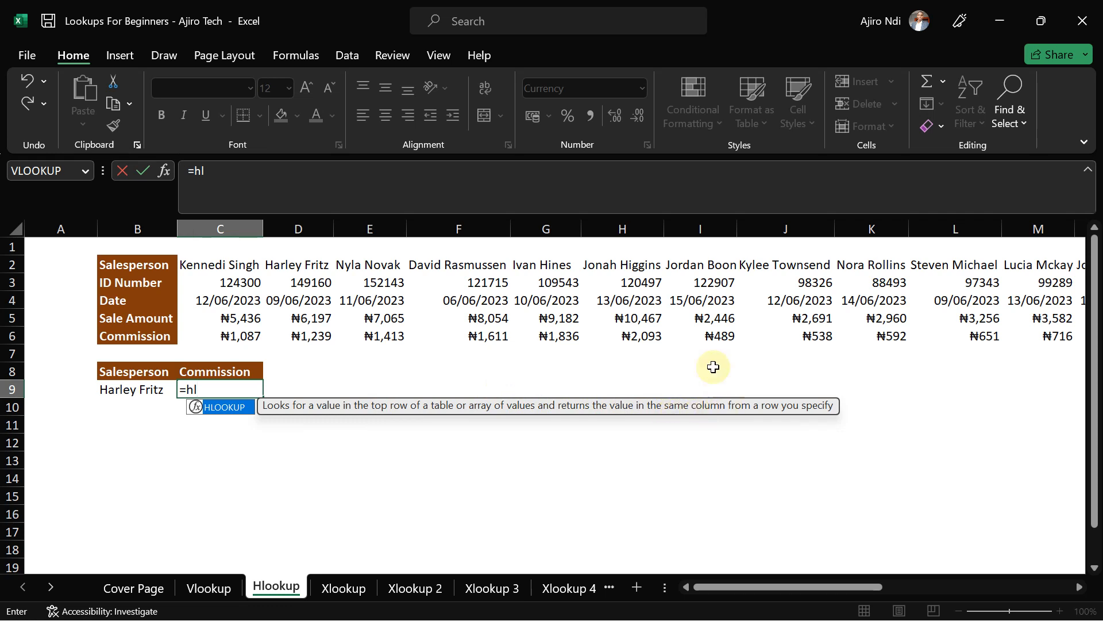
{"action": "left_click", "coordinate": [615, 8]}
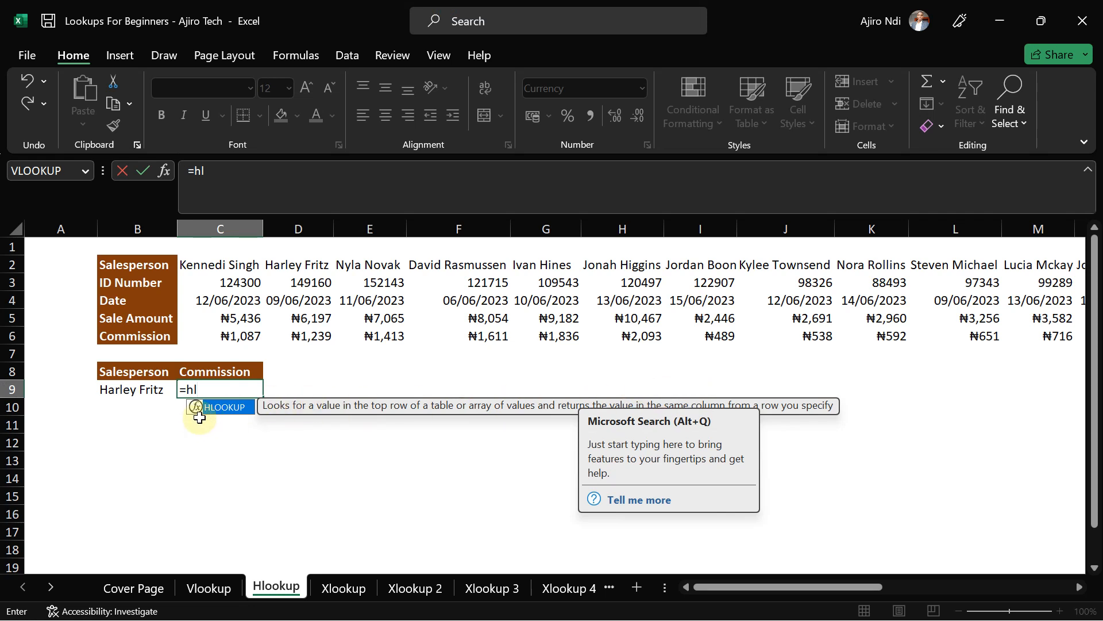
{"action": "double_click", "coordinate": [219, 408]}
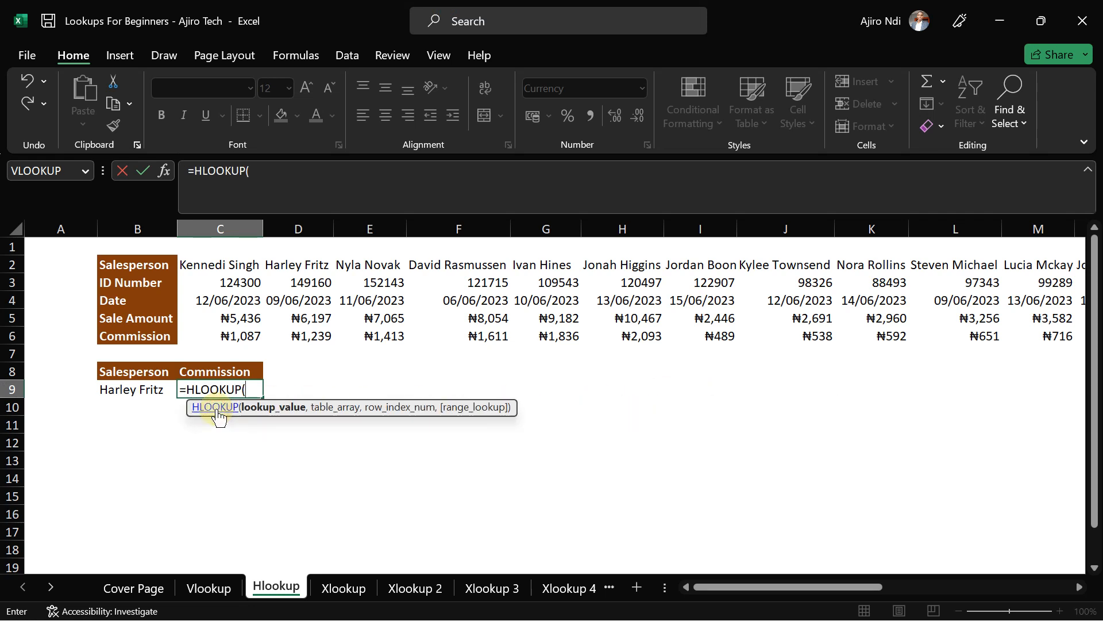
{"action": "left_click", "coordinate": [134, 391]}
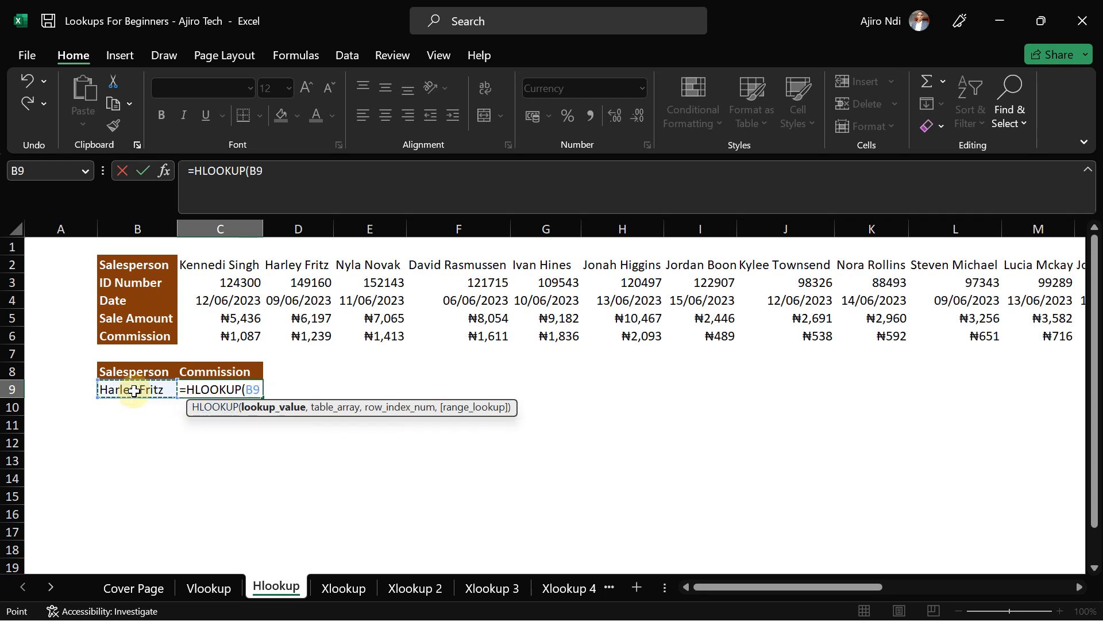
{"action": "type", "text": ","}
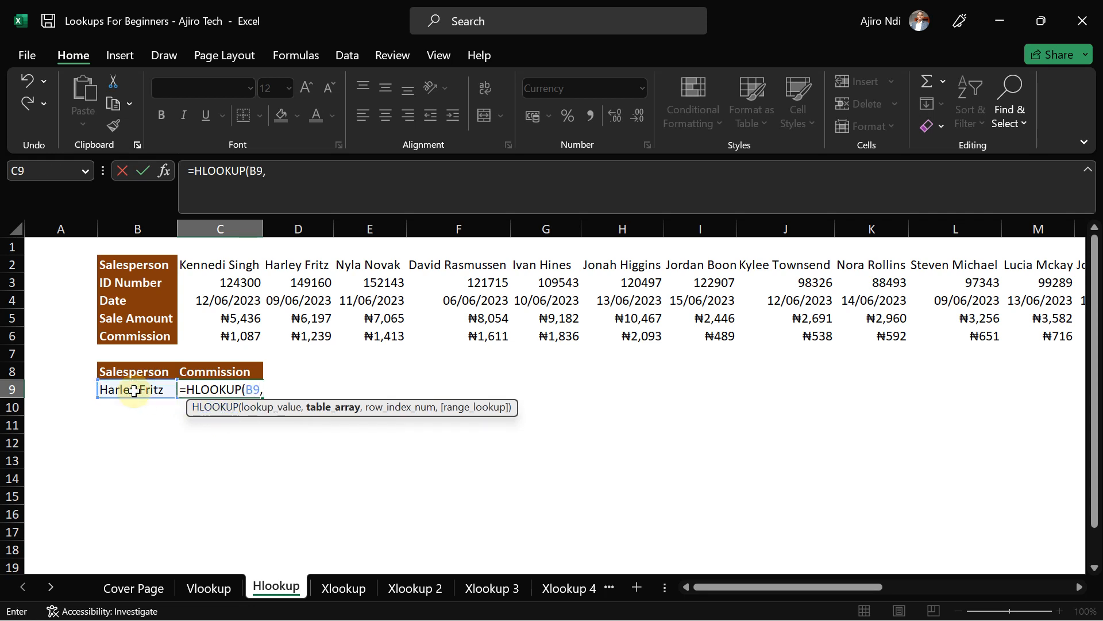
- Set the HLOOKUP table range to C2:X6, covering the whole horizontal sales table
{"action": "left_click", "coordinate": [204, 265]}
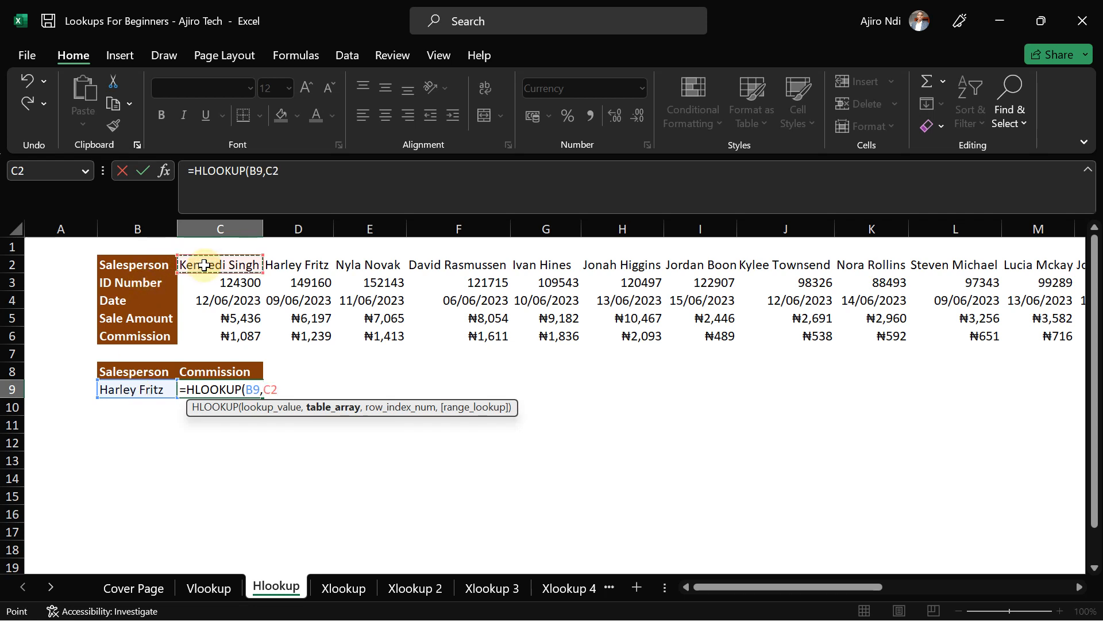
{"action": "key", "text": "ctrl+shift+Down"}
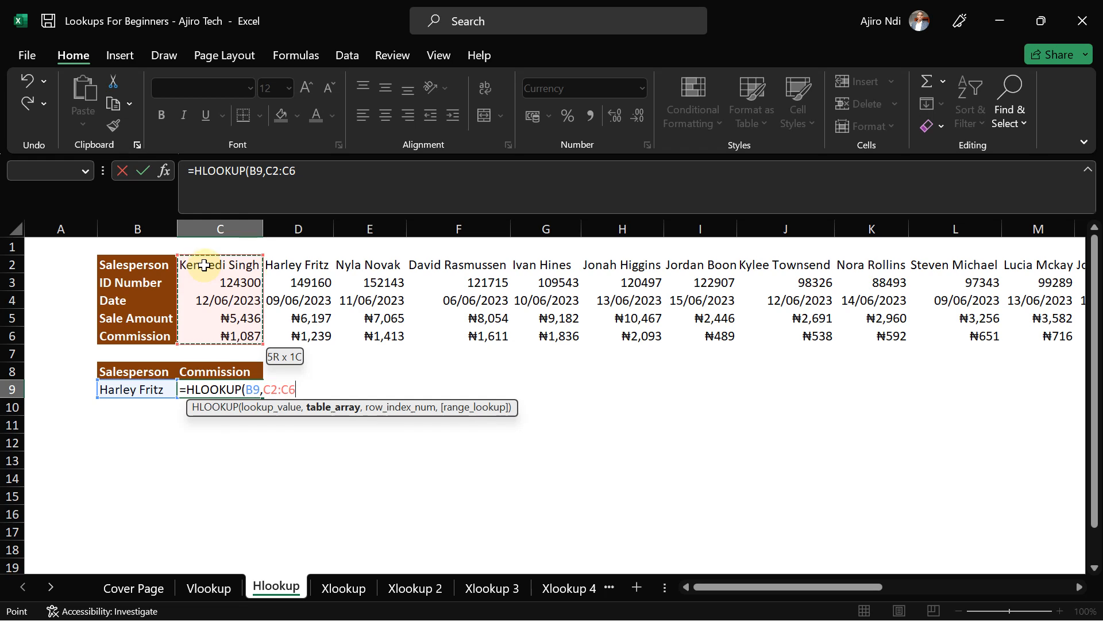
{"action": "key", "text": "ctrl+shift+Right"}
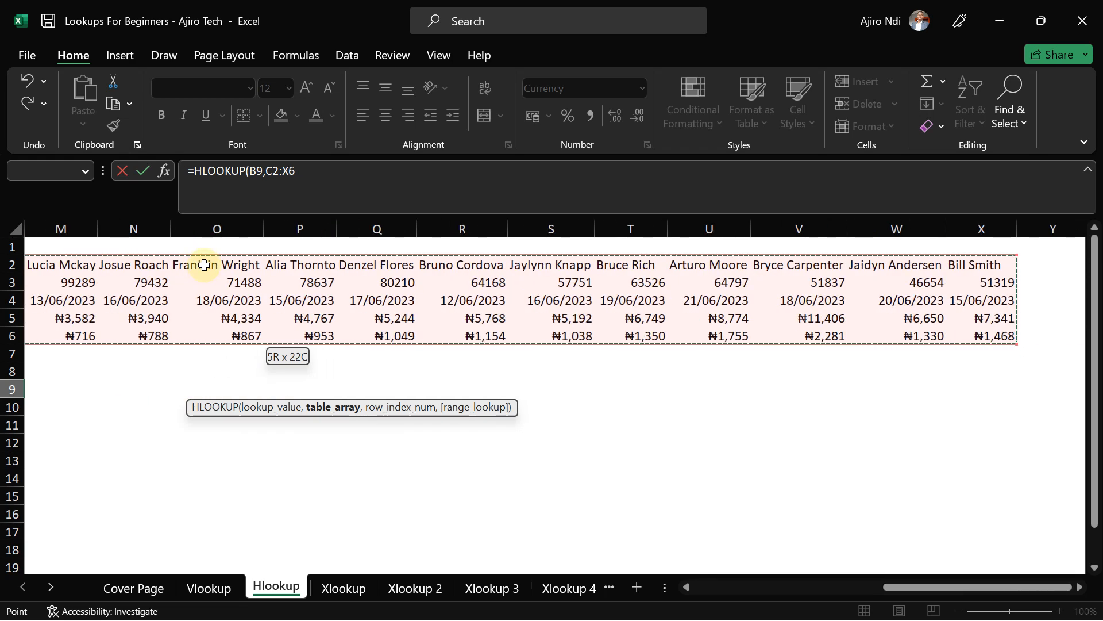
{"action": "left_click_drag", "start_coordinate": [906, 588], "coordinate": [710, 592]}
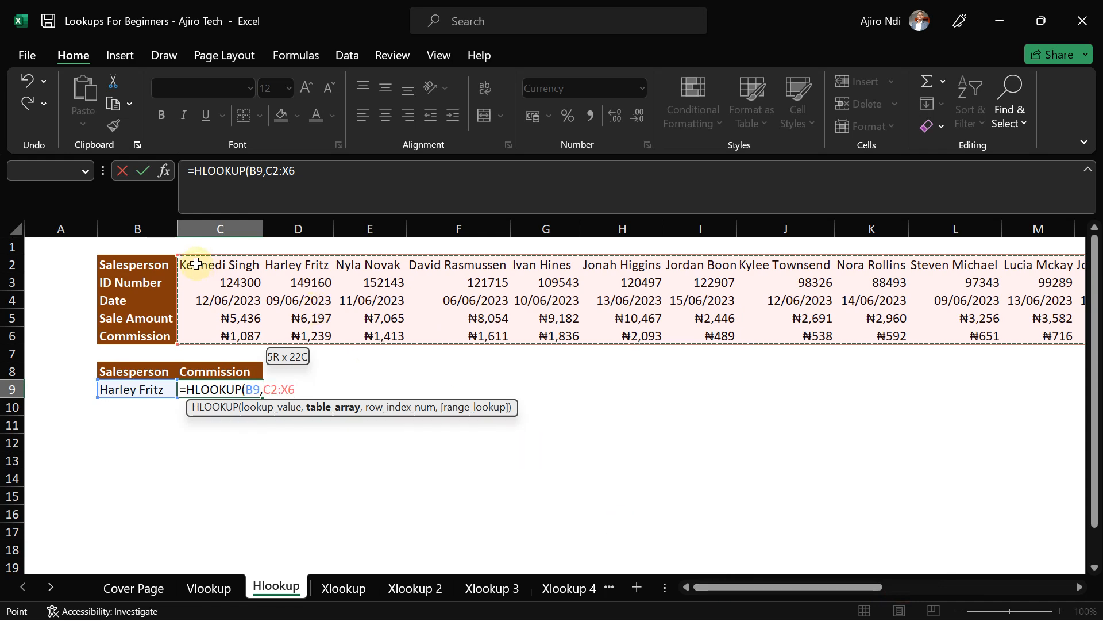
{"action": "left_click_drag", "start_coordinate": [196, 264], "coordinate": [902, 337]}
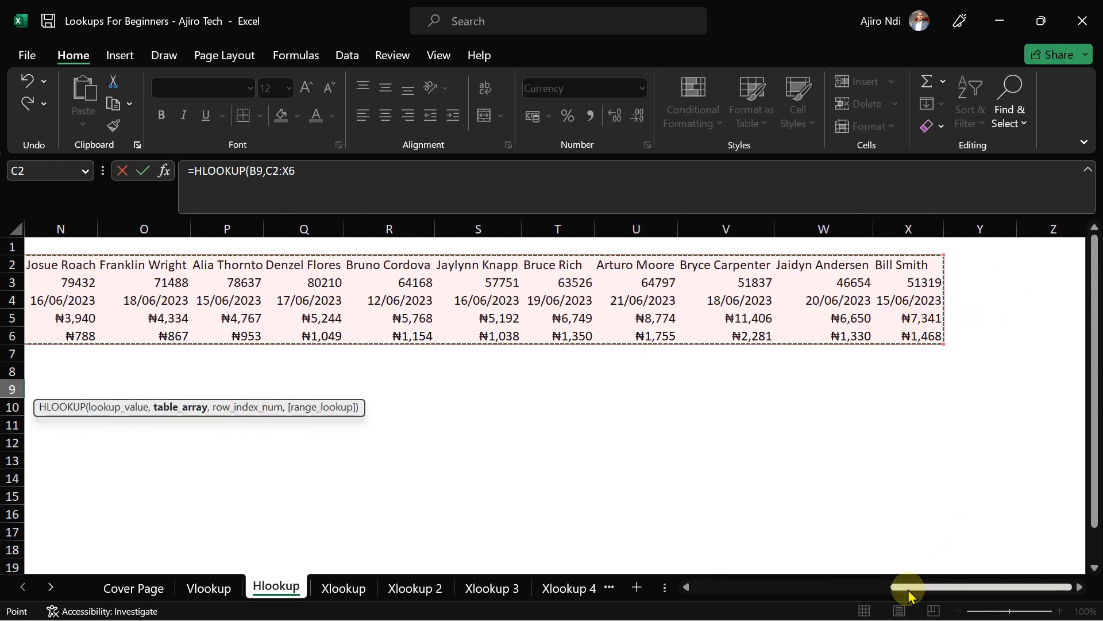
{"action": "left_click_drag", "start_coordinate": [908, 588], "coordinate": [718, 598]}
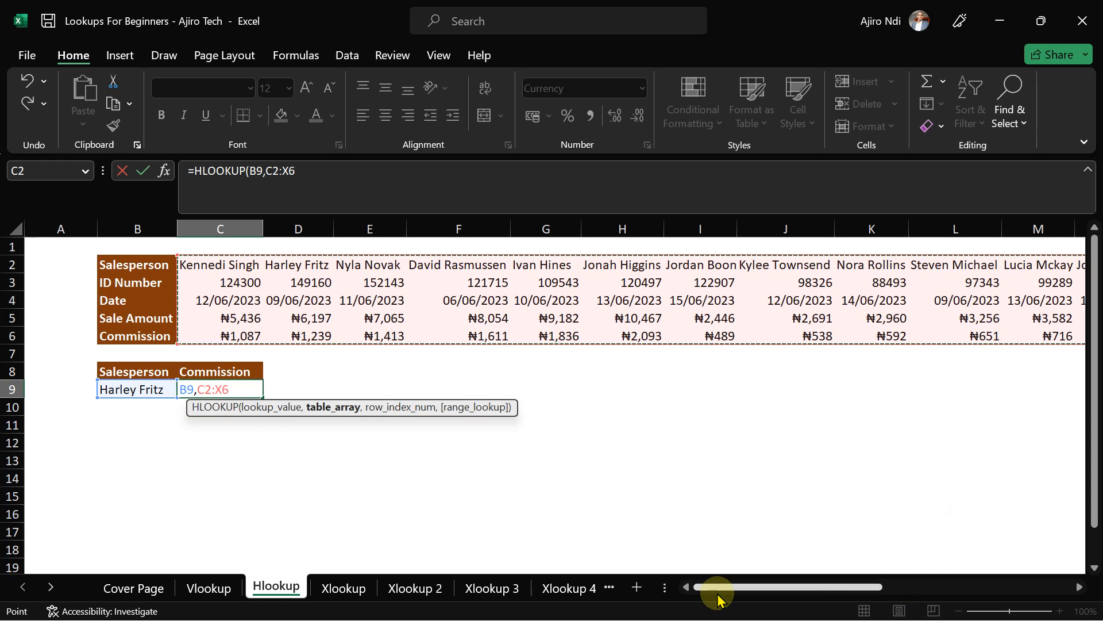
{"action": "left_click", "coordinate": [322, 167]}
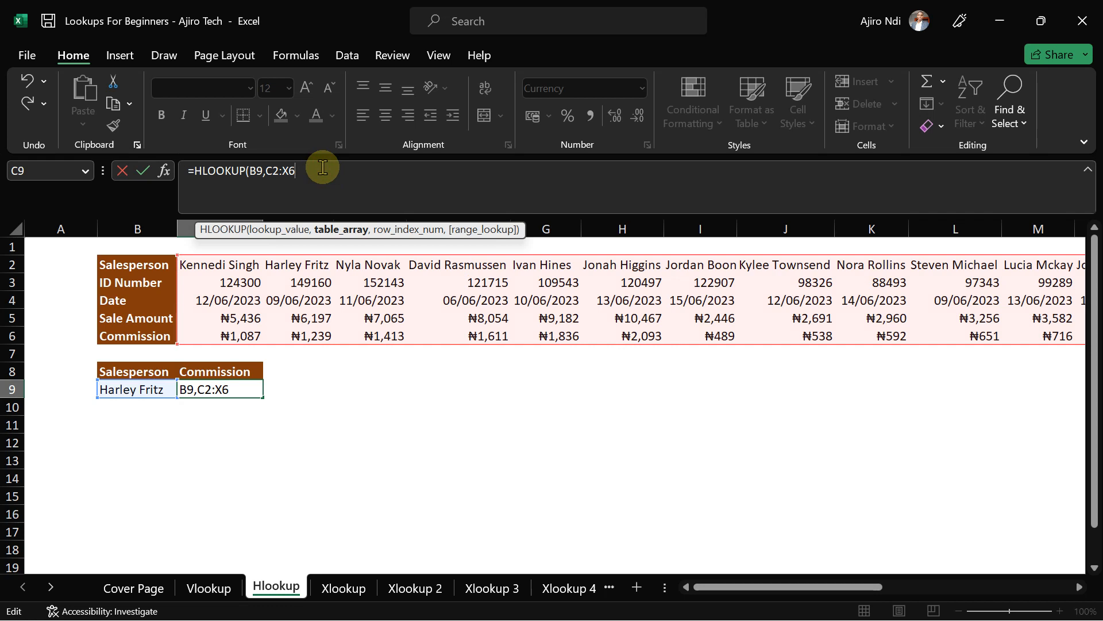
- Finish C9's HLOOKUP as =HLOOKUP(B9,C2:X6,5,FALSE) so it returns the ₦1,239 commission
{"action": "type", "text": ","}
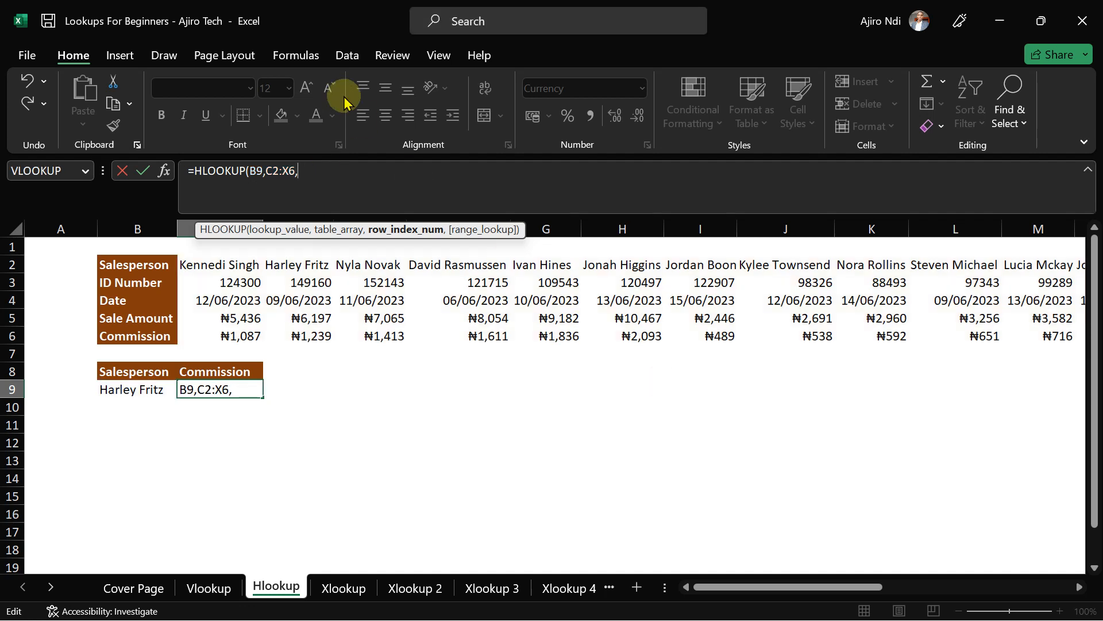
{"action": "left_click", "coordinate": [345, 96]}
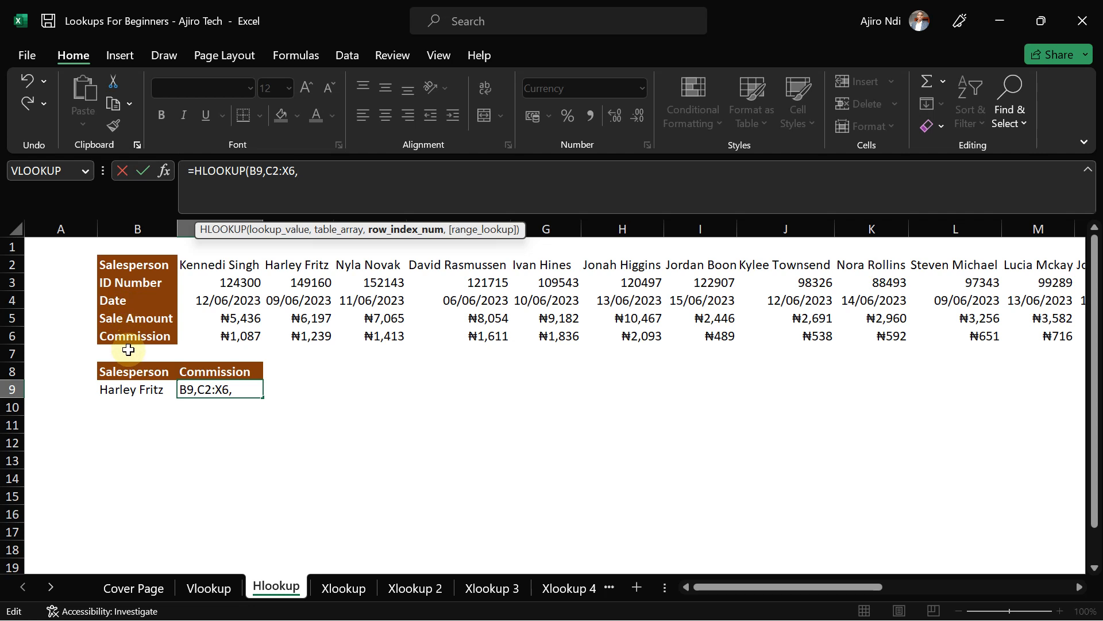
{"action": "type", "text": "5,"}
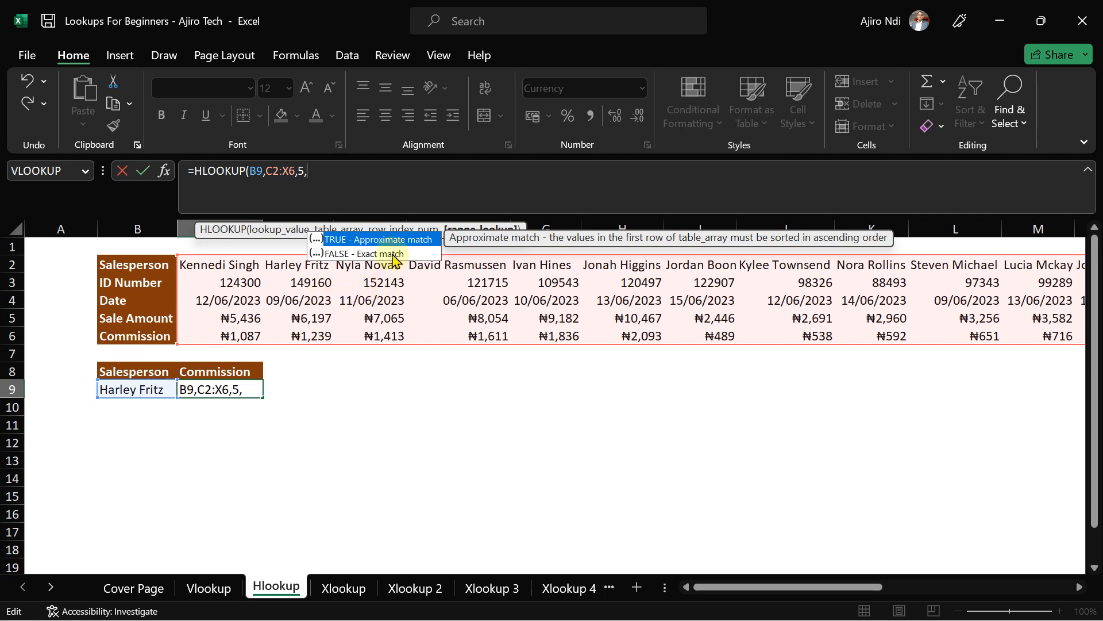
{"action": "double_click", "coordinate": [377, 253]}
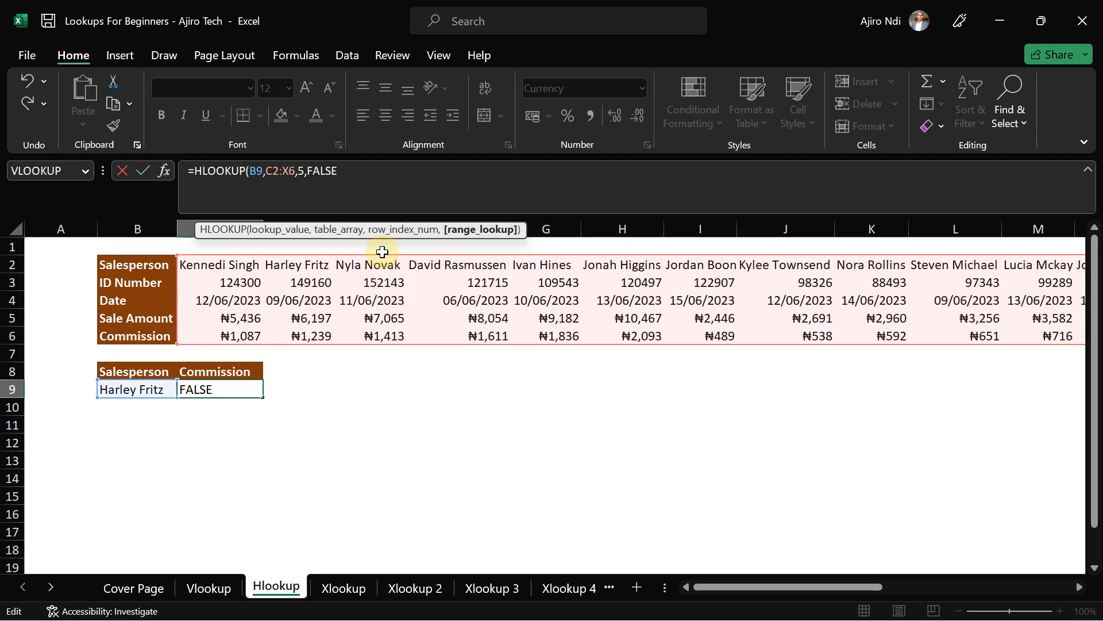
{"action": "type", "text": ")"}
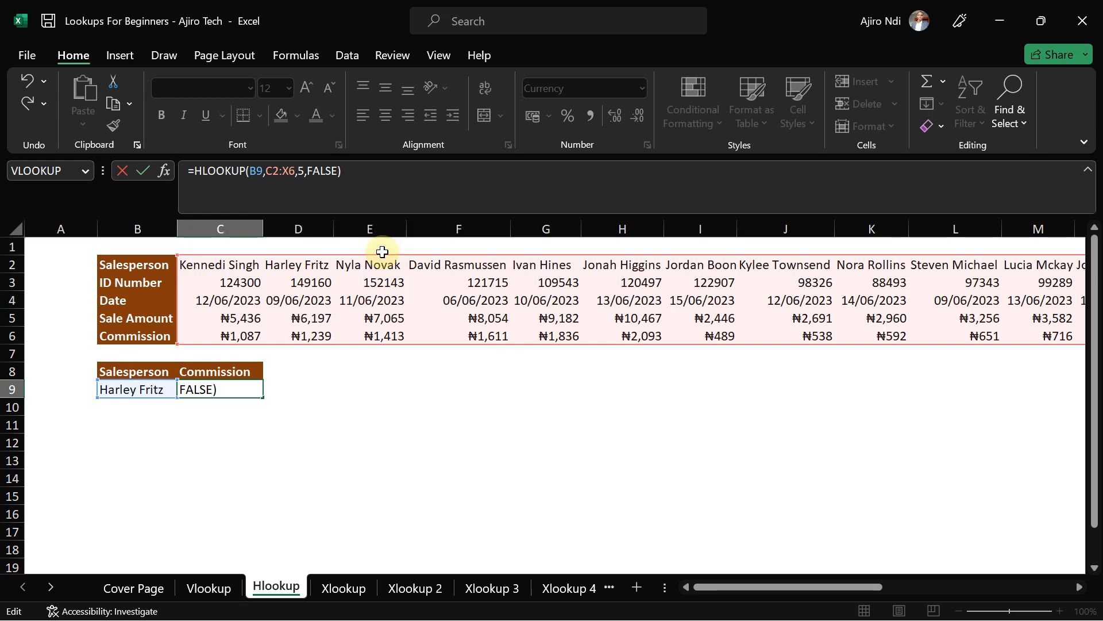
{"action": "key", "text": "Return"}
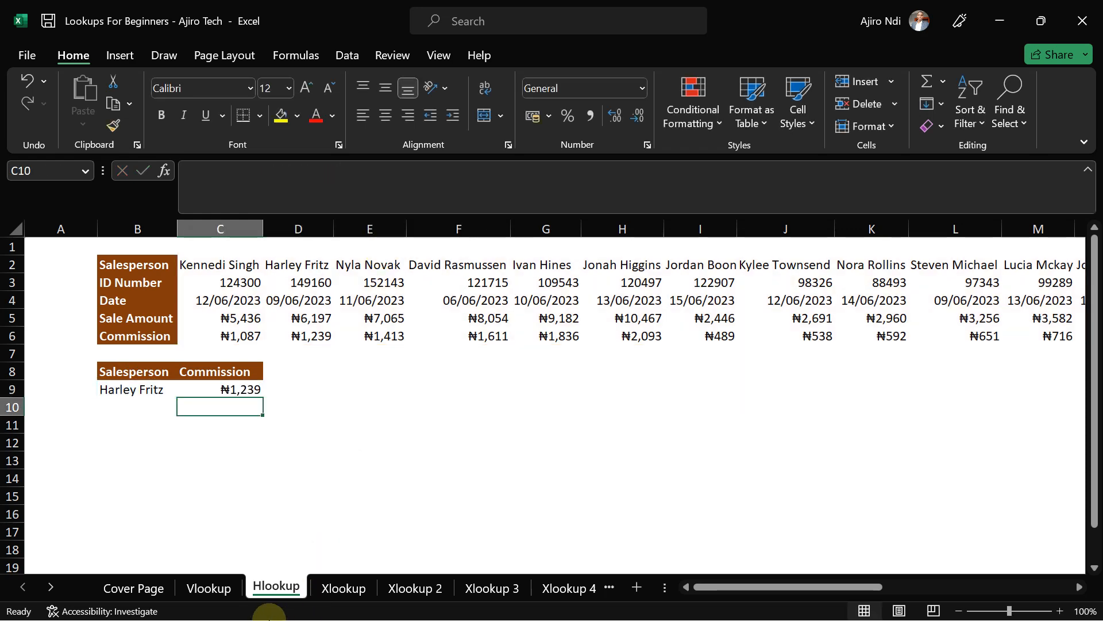
- Glance at the Vlookup and Hlookup sheets, then bring up the Xlookup sheet
{"action": "left_click", "coordinate": [209, 592]}
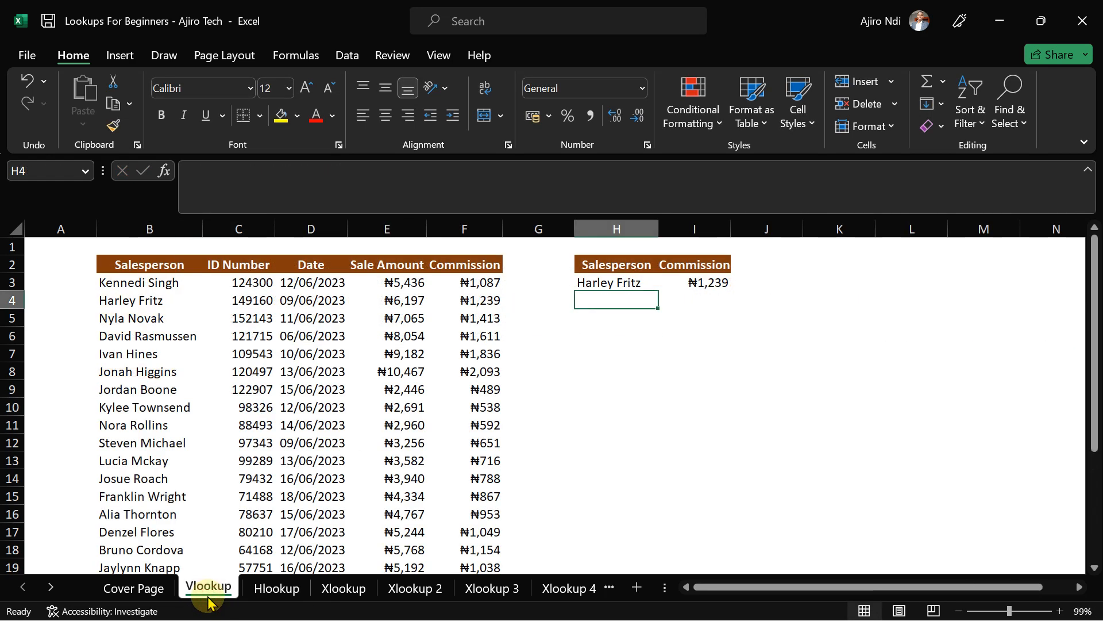
{"action": "left_click", "coordinate": [277, 587]}
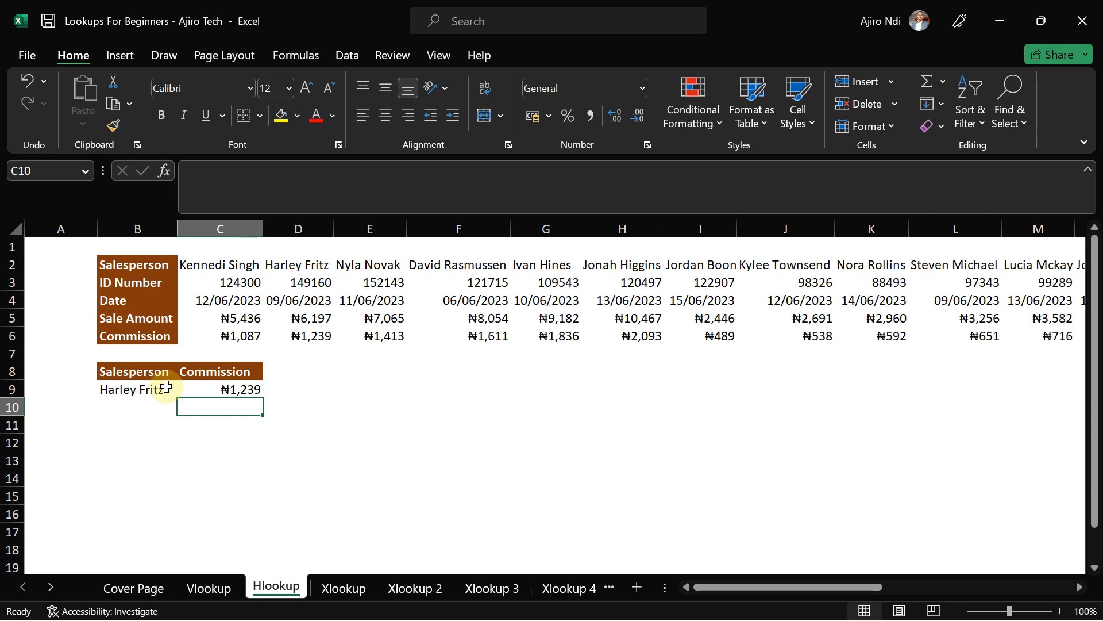
{"action": "left_click", "coordinate": [328, 587]}
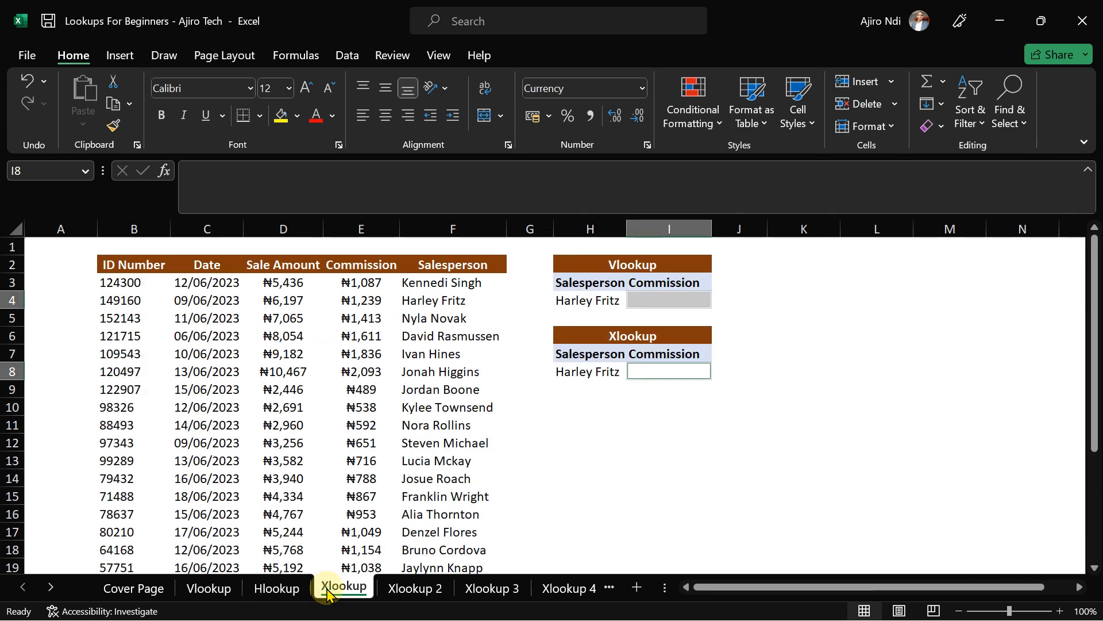
- Widen column I on the Xlookup sheet to fit the Commission heading and select I4
{"action": "left_click", "coordinate": [757, 342]}
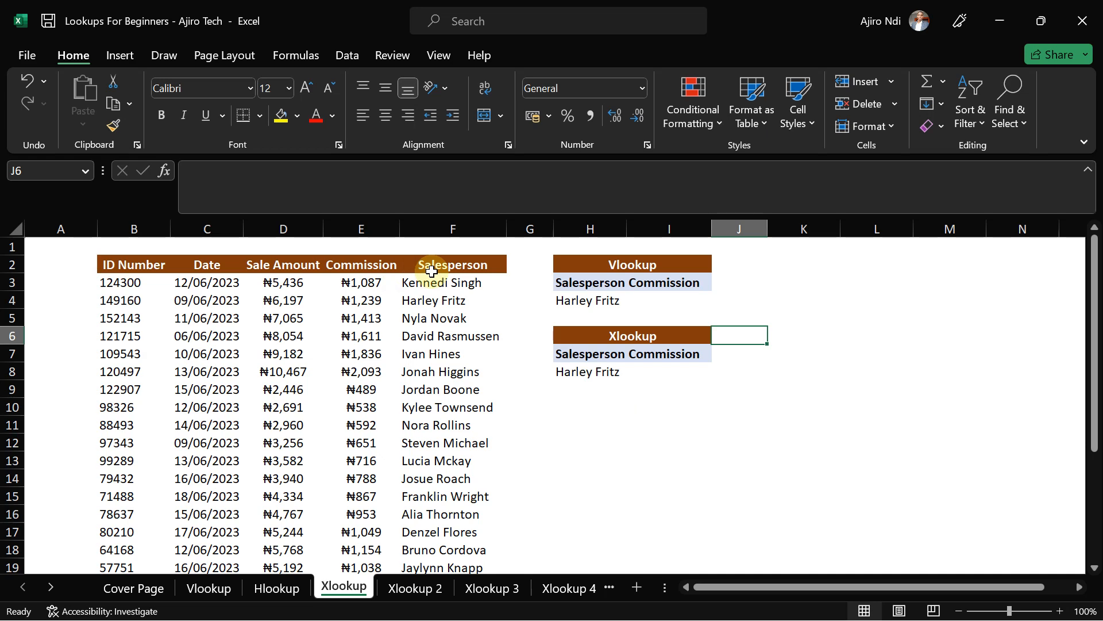
{"action": "left_click", "coordinate": [212, 587]}
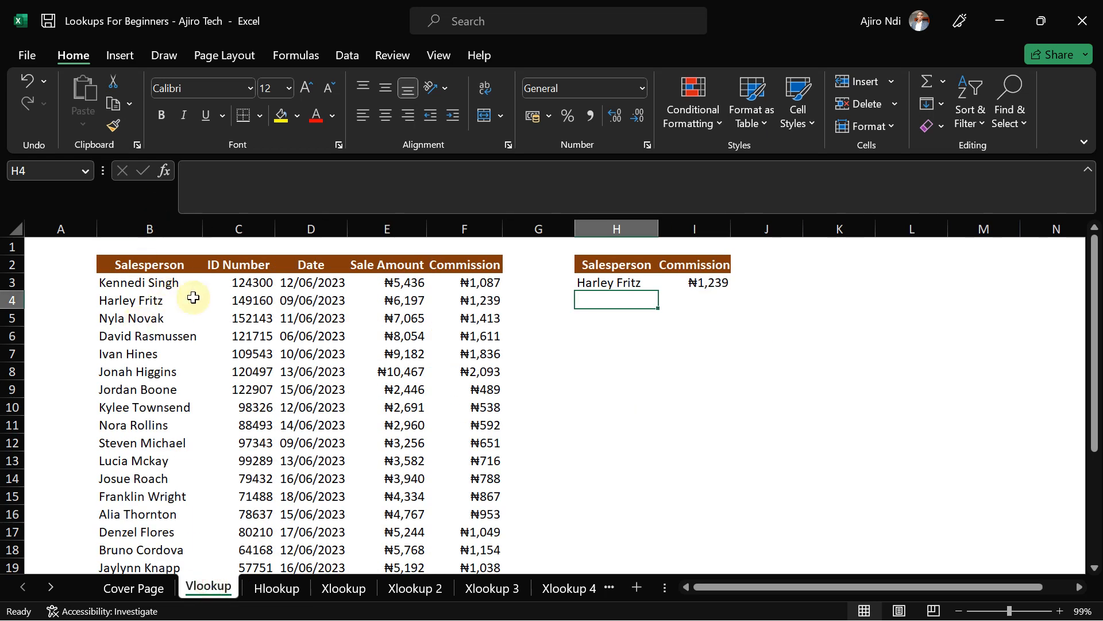
{"action": "left_click", "coordinate": [342, 588]}
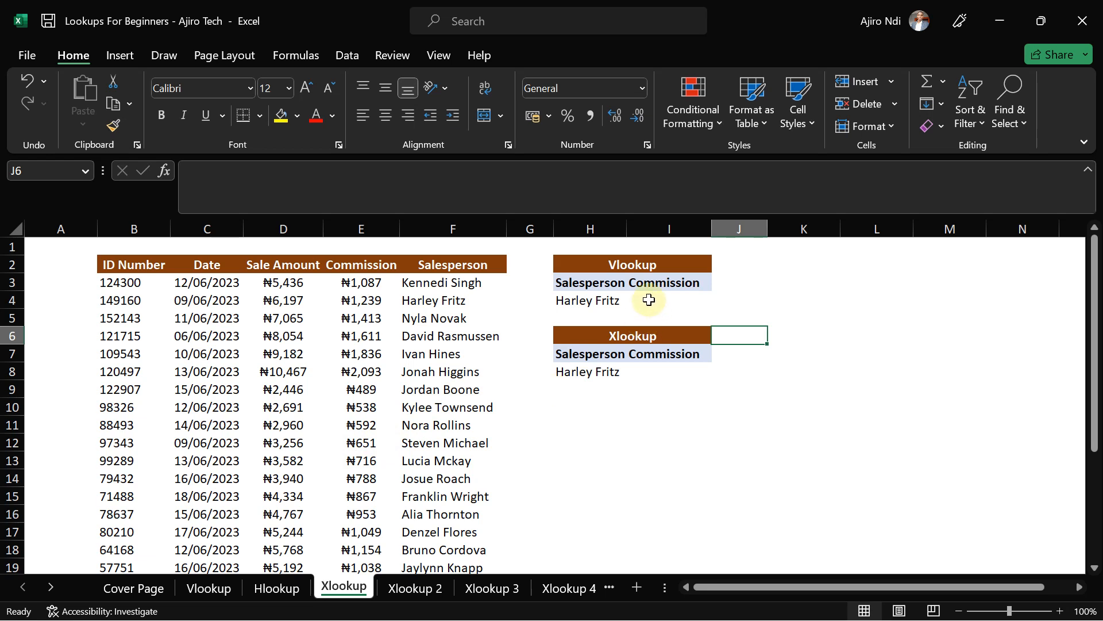
{"action": "left_click_drag", "start_coordinate": [628, 230], "coordinate": [641, 230]}
{"action": "left_click", "coordinate": [687, 302]}
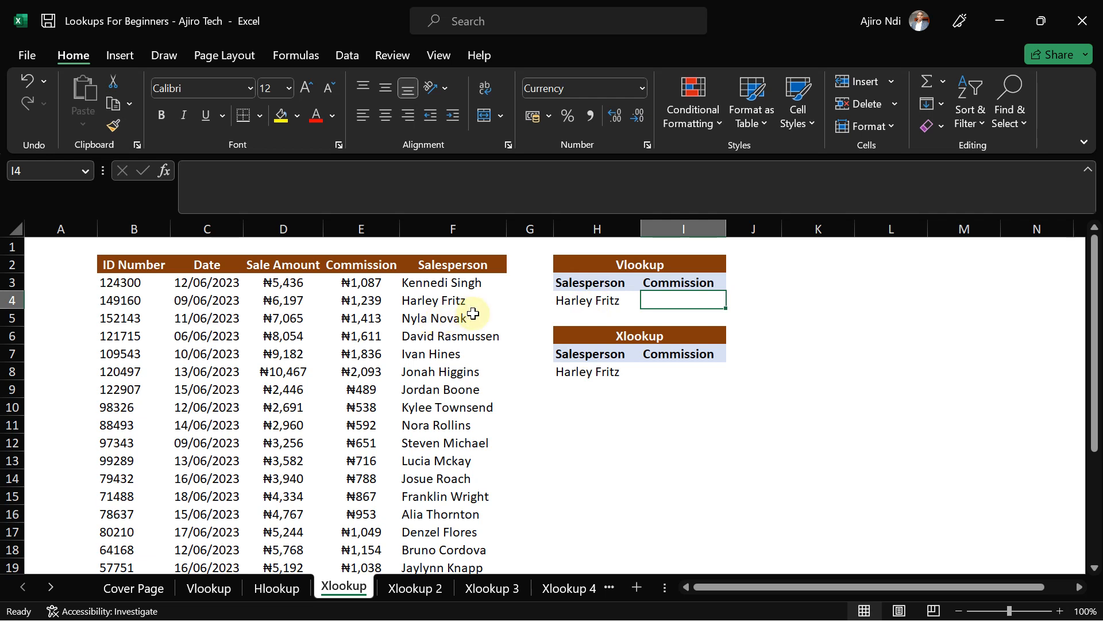
- Start a VLOOKUP in I4 with lookup value H4 and table range B3:F24
{"action": "type", "text": "="}
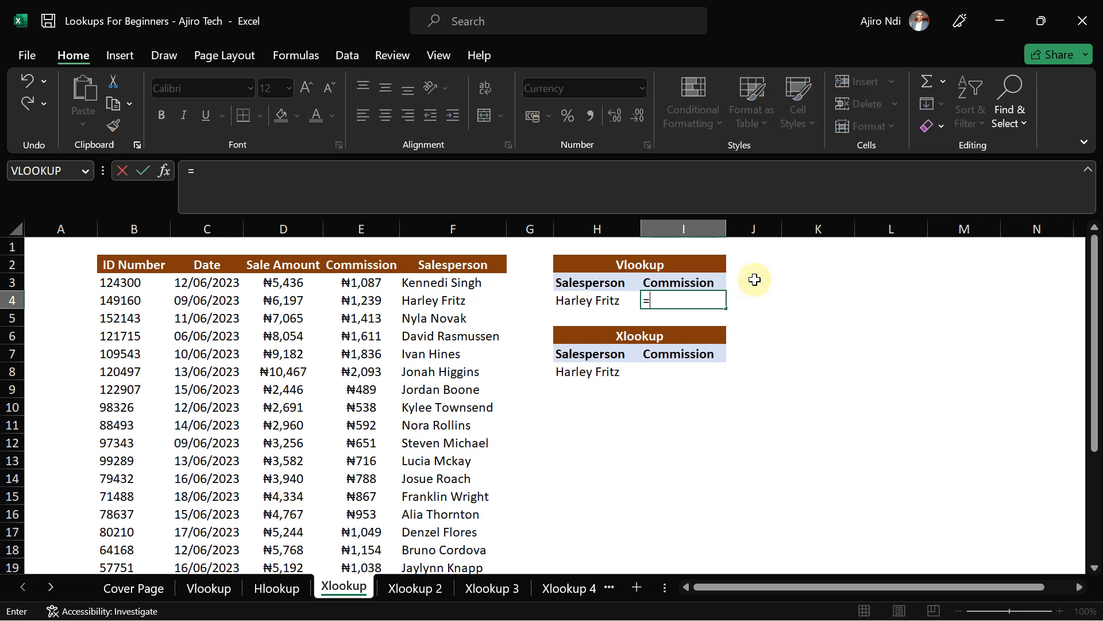
{"action": "type", "text": "vlook"}
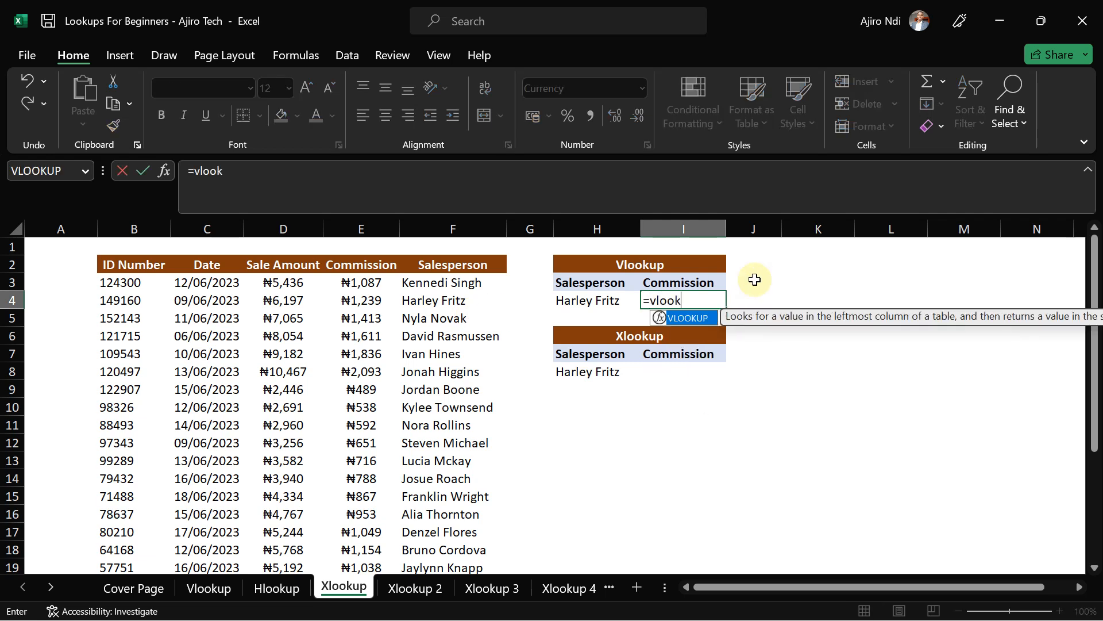
{"action": "double_click", "coordinate": [680, 319]}
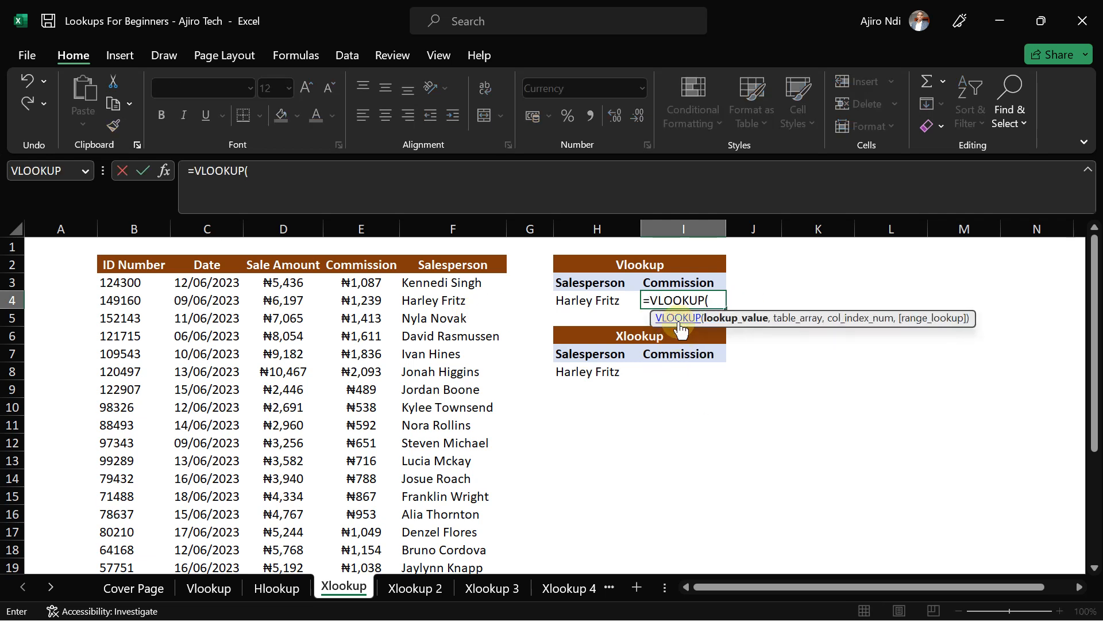
{"action": "left_click", "coordinate": [592, 302]}
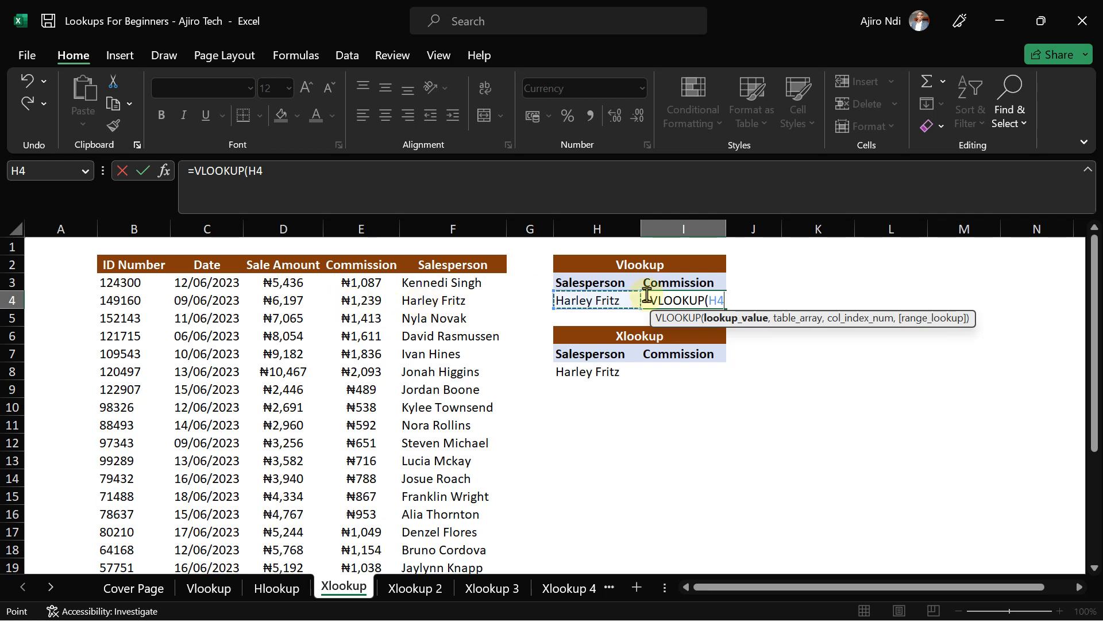
{"action": "type", "text": ","}
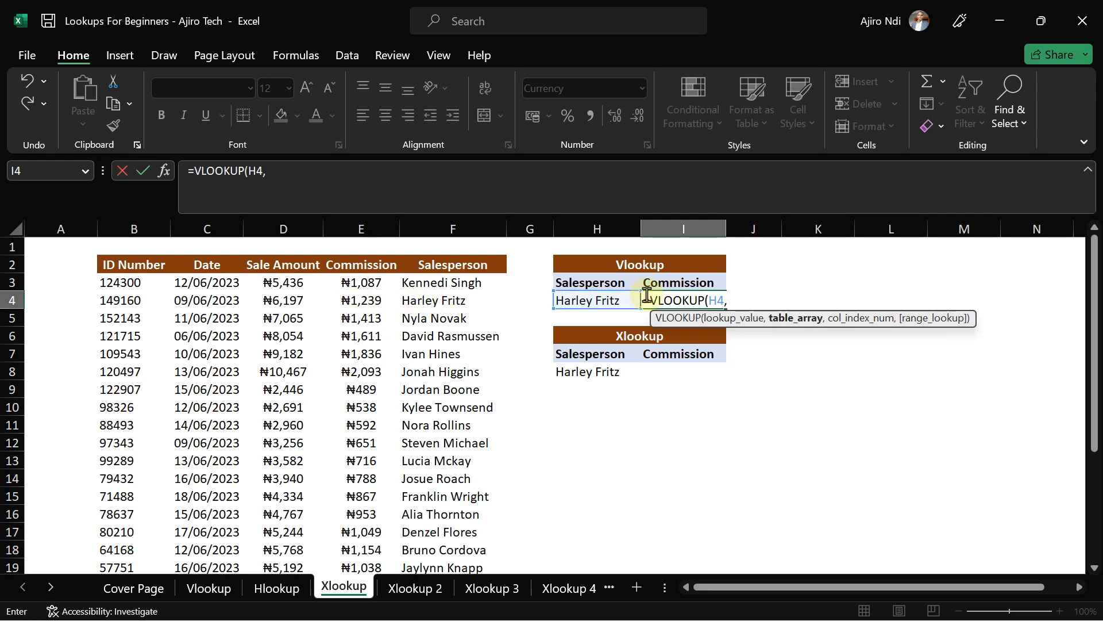
{"action": "left_click", "coordinate": [121, 283]}
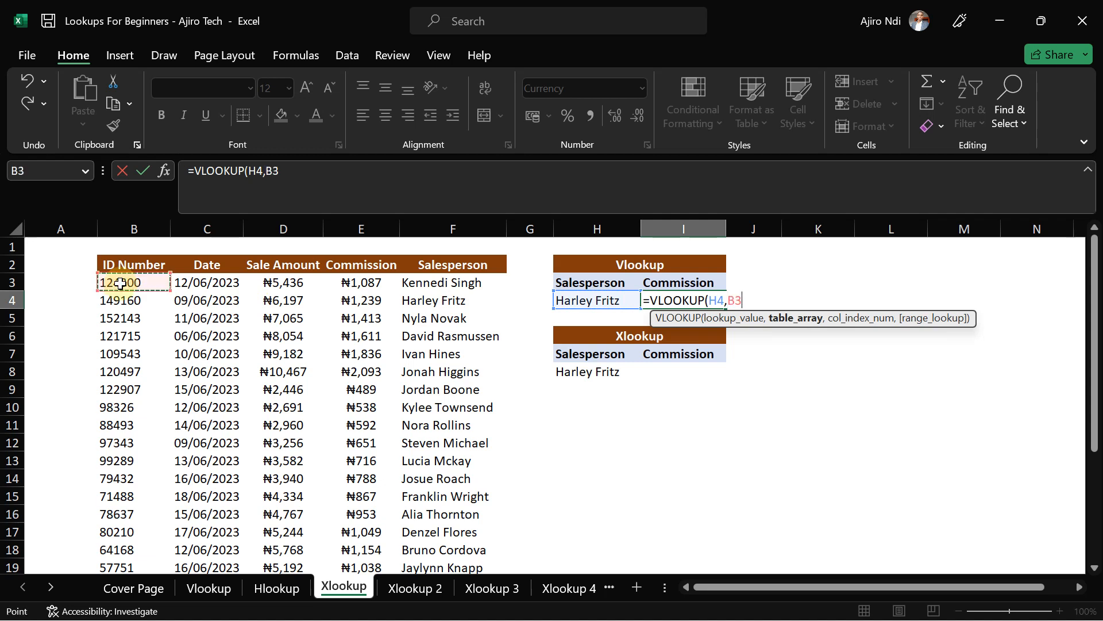
{"action": "key", "text": "ctrl+shift+Right"}
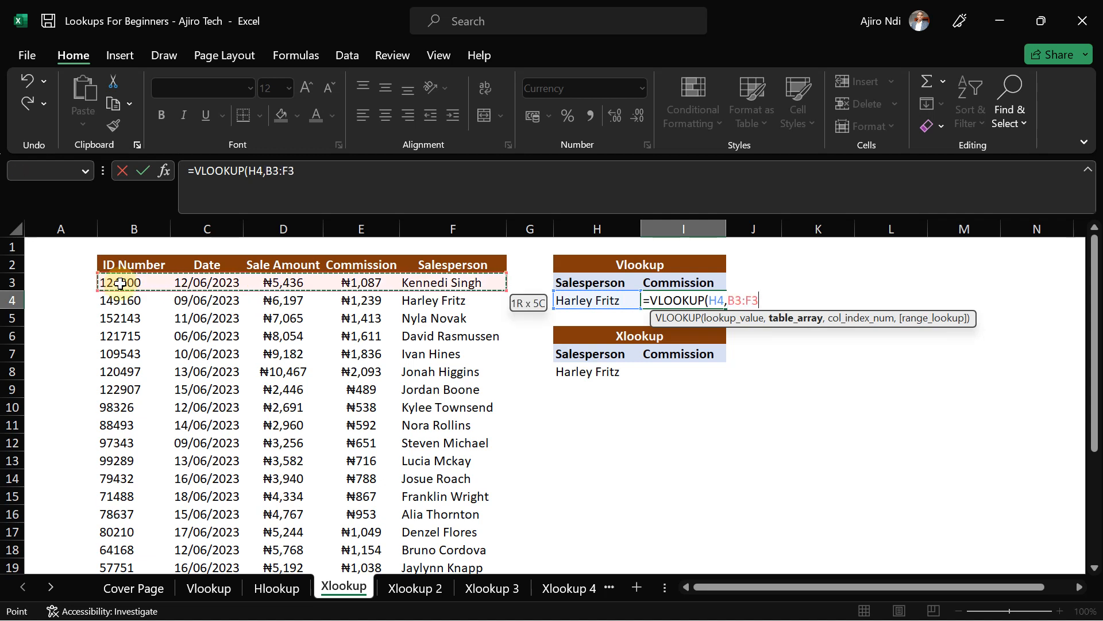
{"action": "key", "text": "ctrl+shift+Down"}
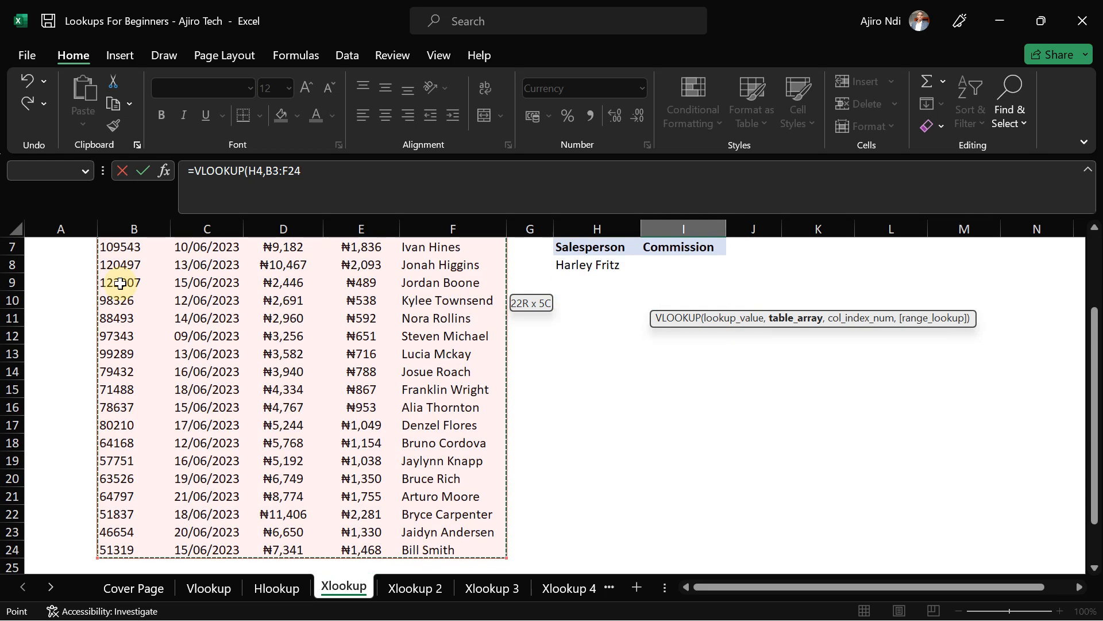
- Complete it with column index 4 and FALSE exact match; it returns #N/A
{"action": "left_click", "coordinate": [308, 174]}
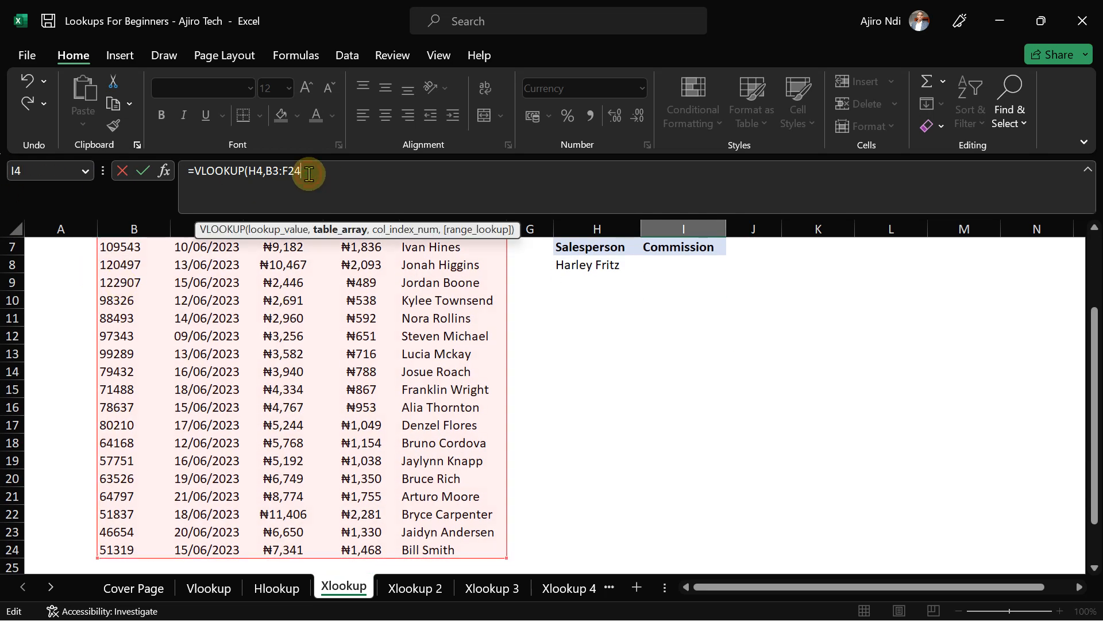
{"action": "type", "text": ","}
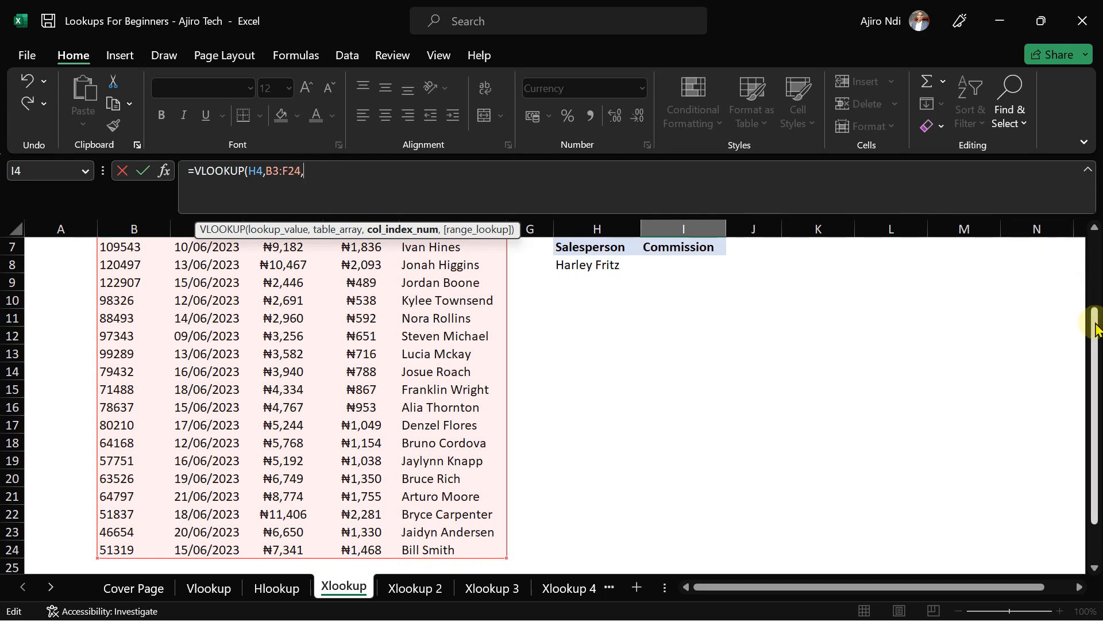
{"action": "left_click_drag", "start_coordinate": [1096, 328], "coordinate": [1095, 231]}
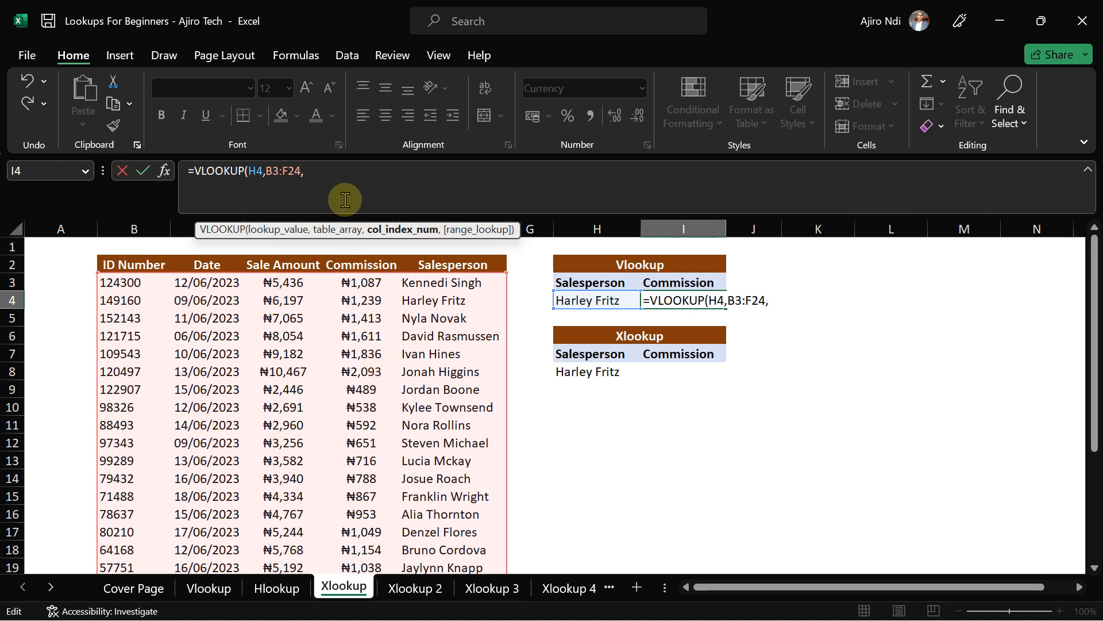
{"action": "type", "text": "4,"}
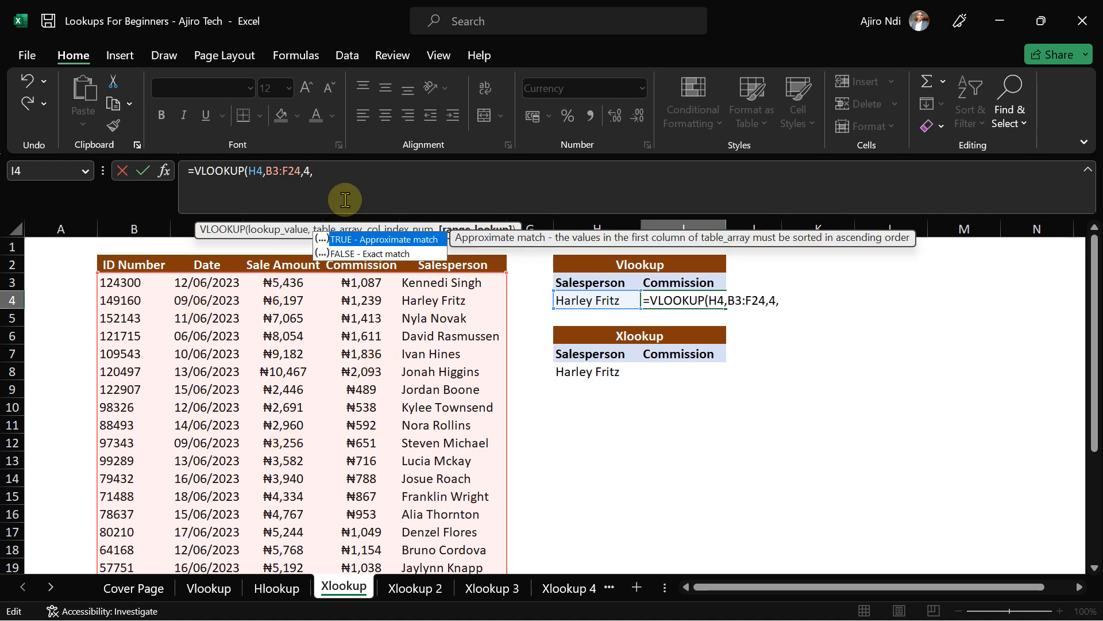
{"action": "double_click", "coordinate": [377, 254]}
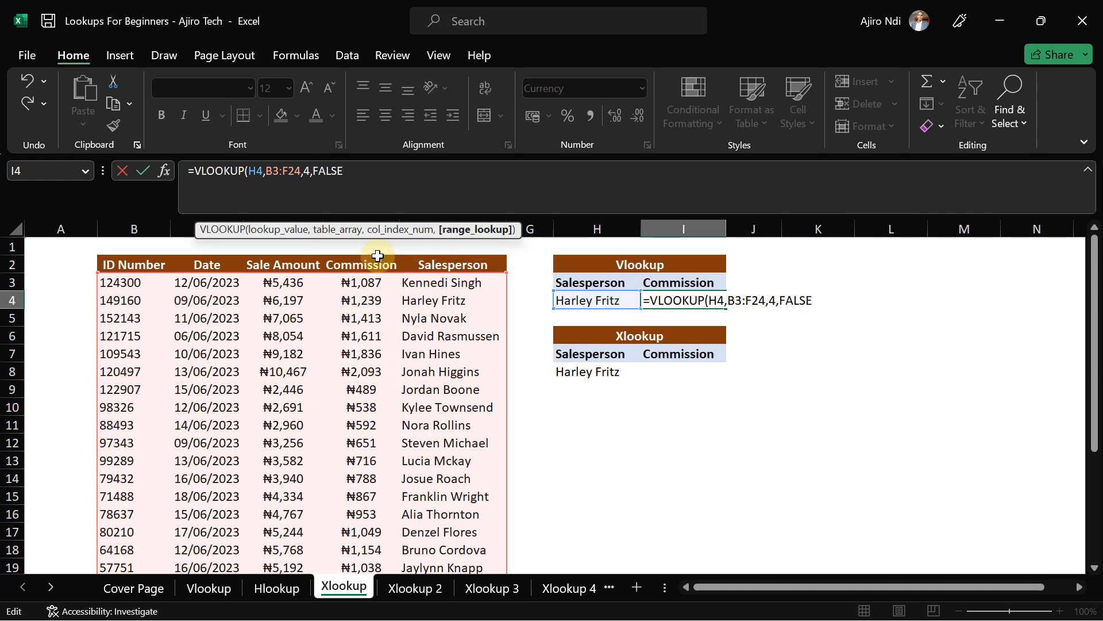
{"action": "type", "text": ")"}
{"action": "key", "text": "Return"}
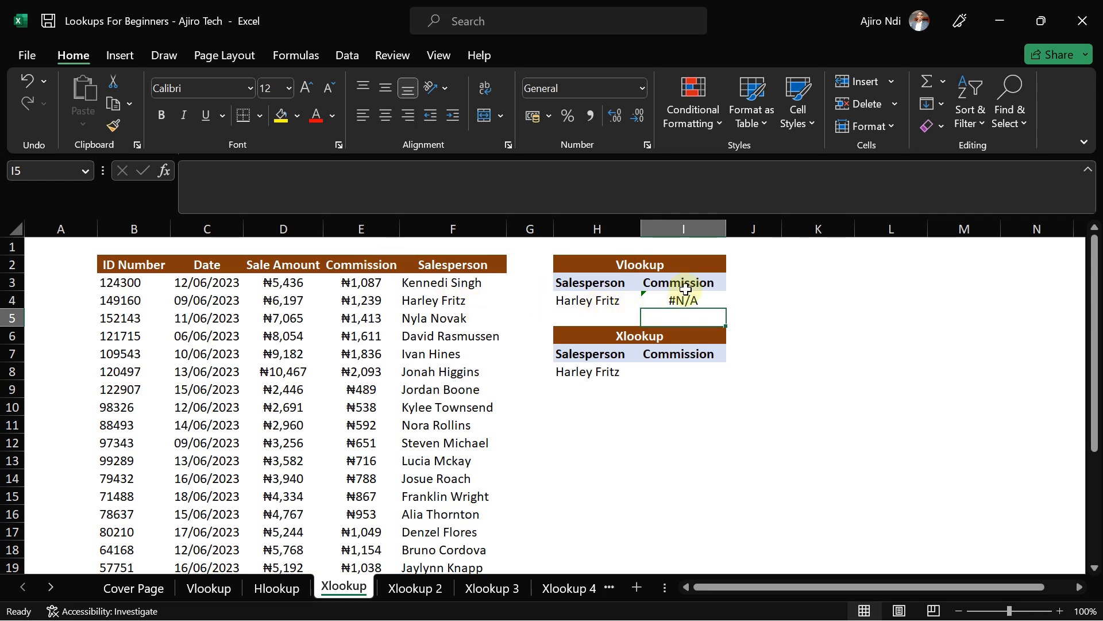
- Change the VLOOKUP column index in I4 from 4 to -1; the cell still shows #N/A
{"action": "left_click", "coordinate": [670, 303]}
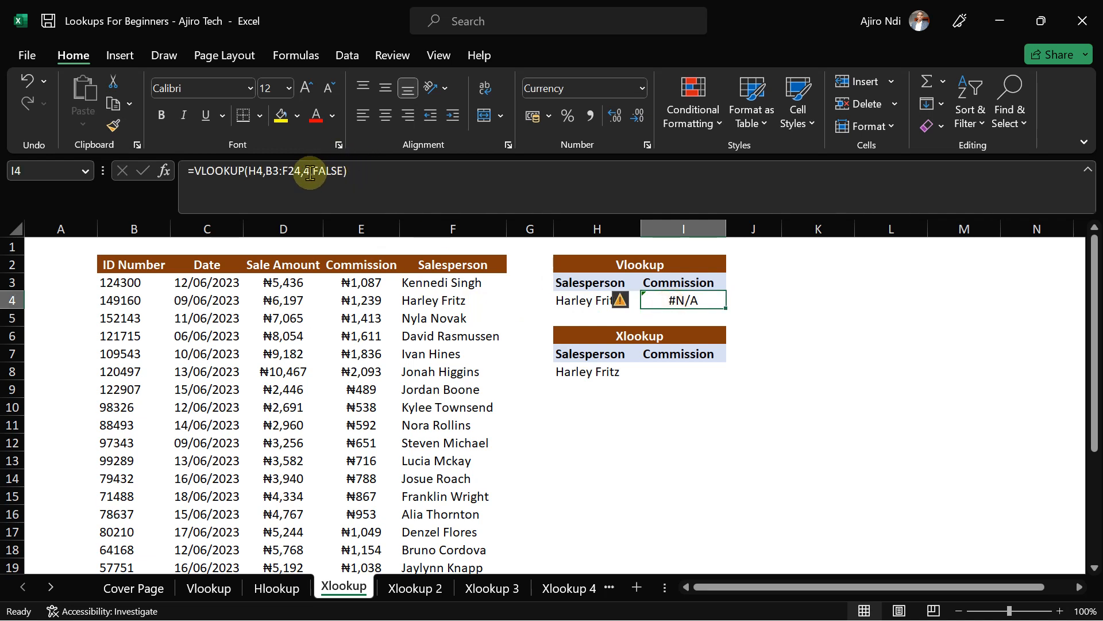
{"action": "left_click", "coordinate": [310, 171]}
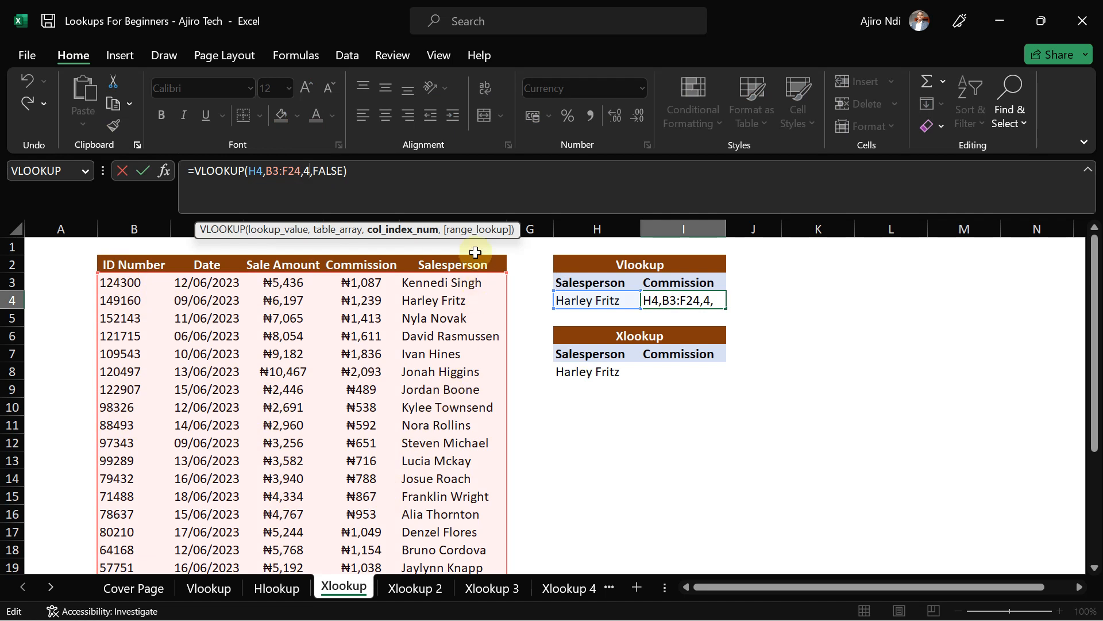
{"action": "key", "text": "BackSpace"}
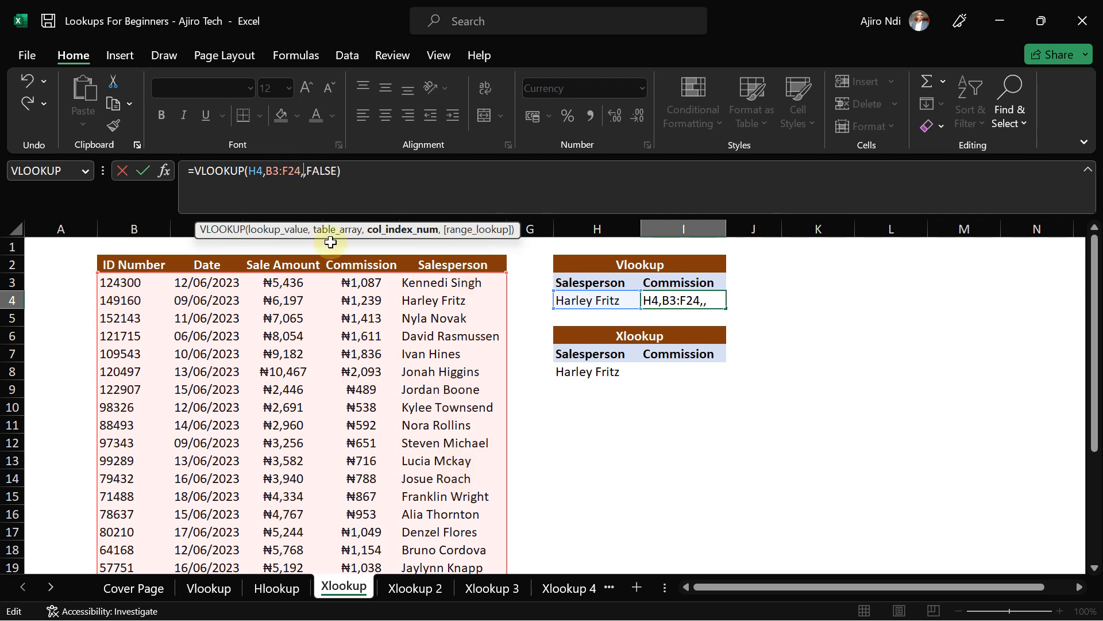
{"action": "type", "text": "-1"}
{"action": "key", "text": "Return"}
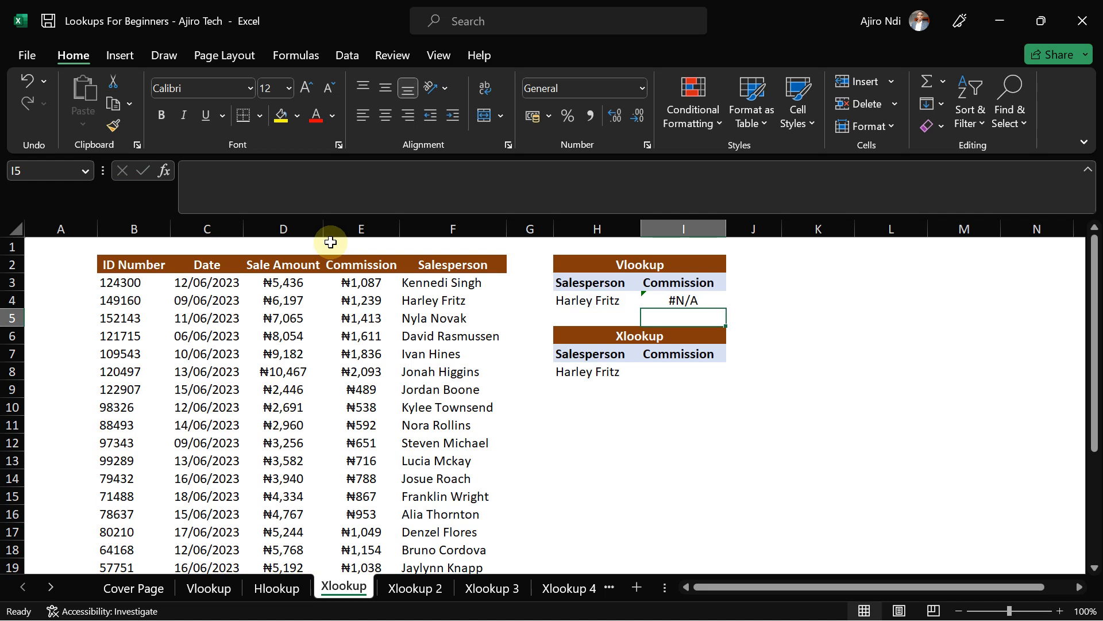
- Begin =XLOOKUP( in cell I8, after erasing stray formula text typed into A11
{"action": "left_click", "coordinate": [659, 376]}
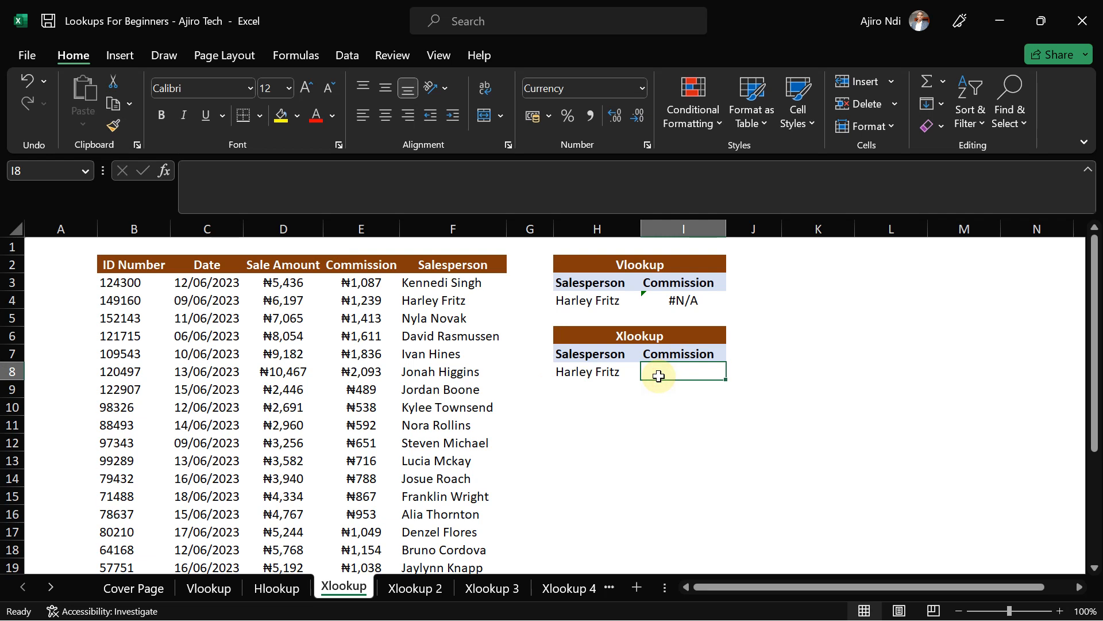
{"action": "type", "text": "=xloo"}
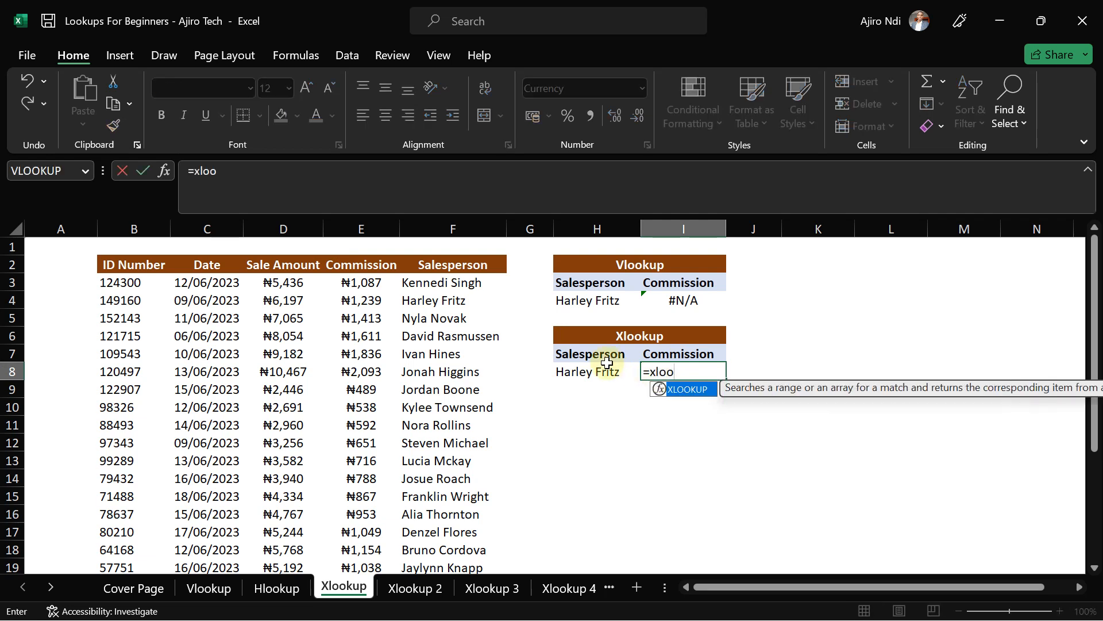
{"action": "left_click", "coordinate": [50, 422]}
{"action": "type", "text": "=xlo"}
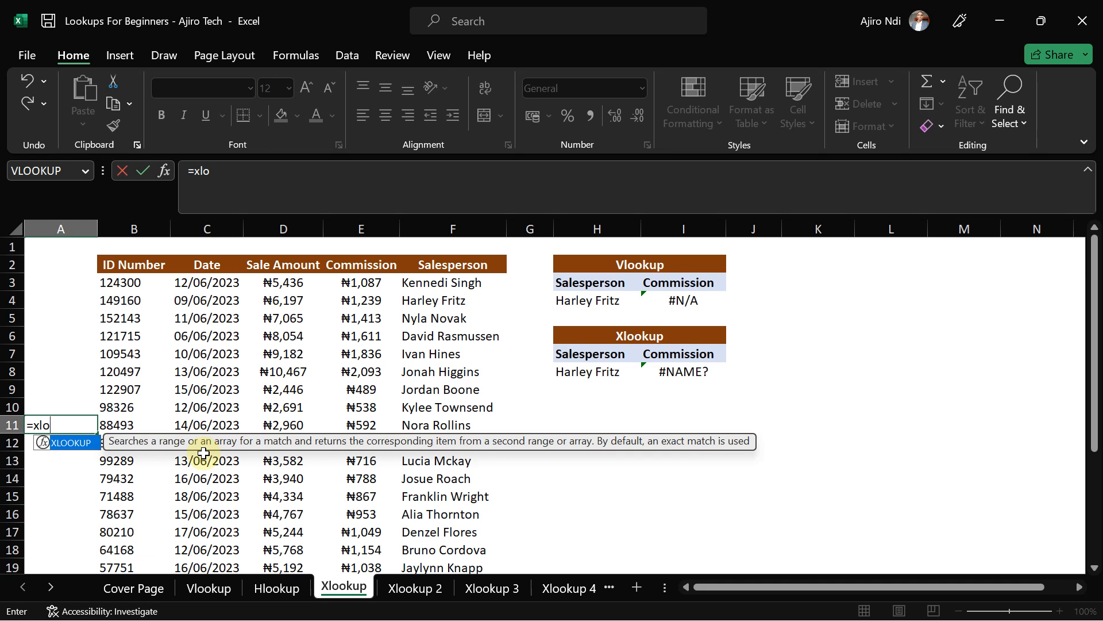
{"action": "key", "text": "BackSpace"}
{"action": "key", "text": "BackSpace"}
{"action": "key", "text": "BackSpace"}
{"action": "key", "text": "BackSpace"}
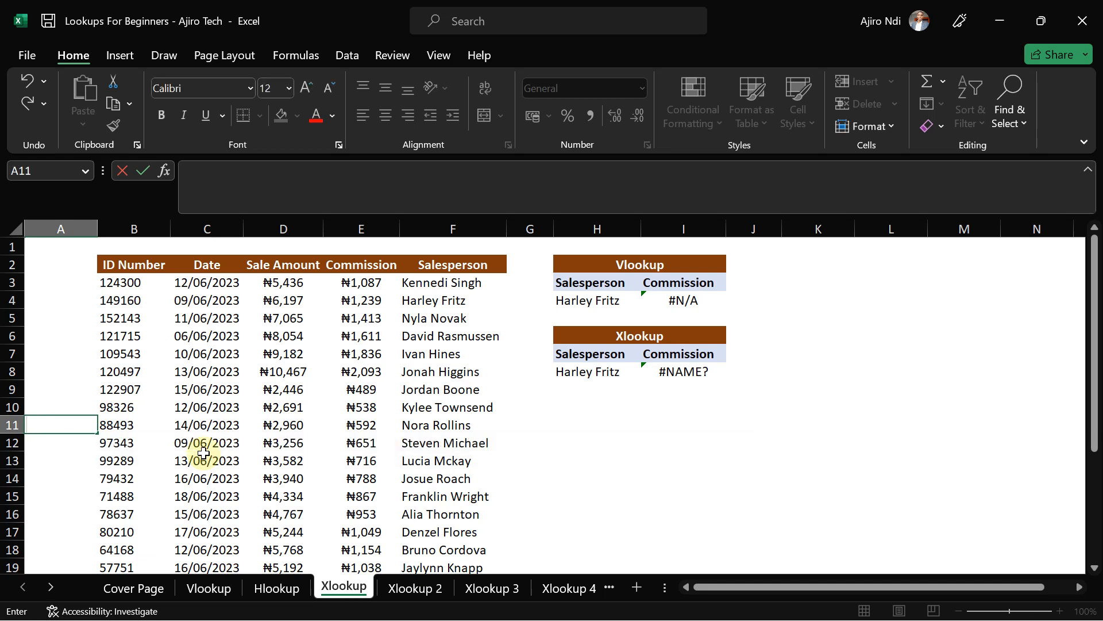
{"action": "left_click", "coordinate": [684, 371]}
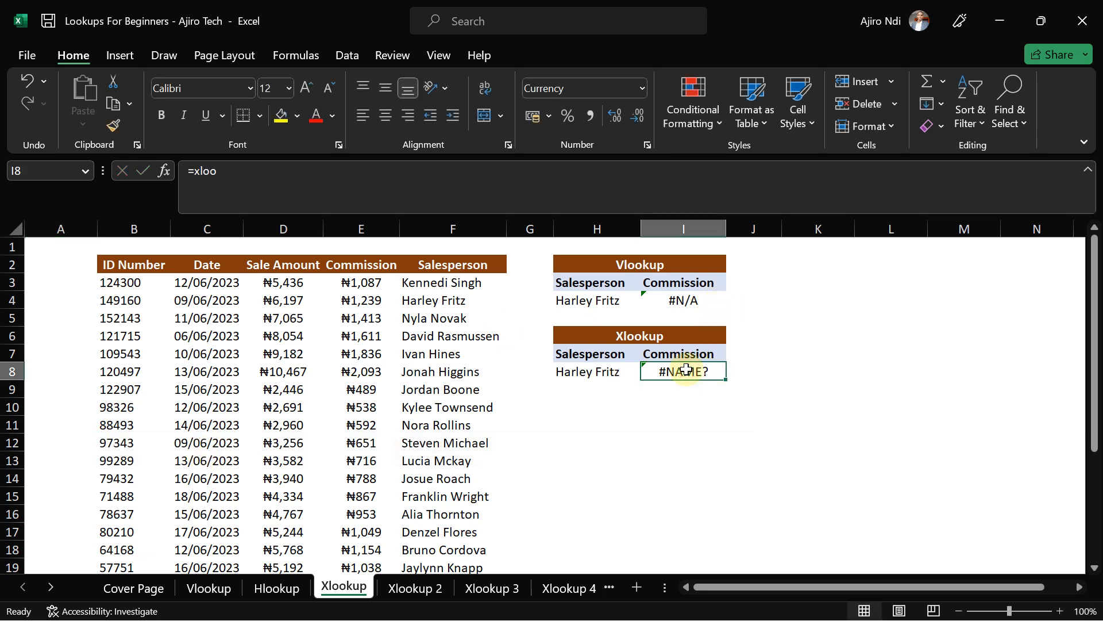
{"action": "type", "text": "=xloo"}
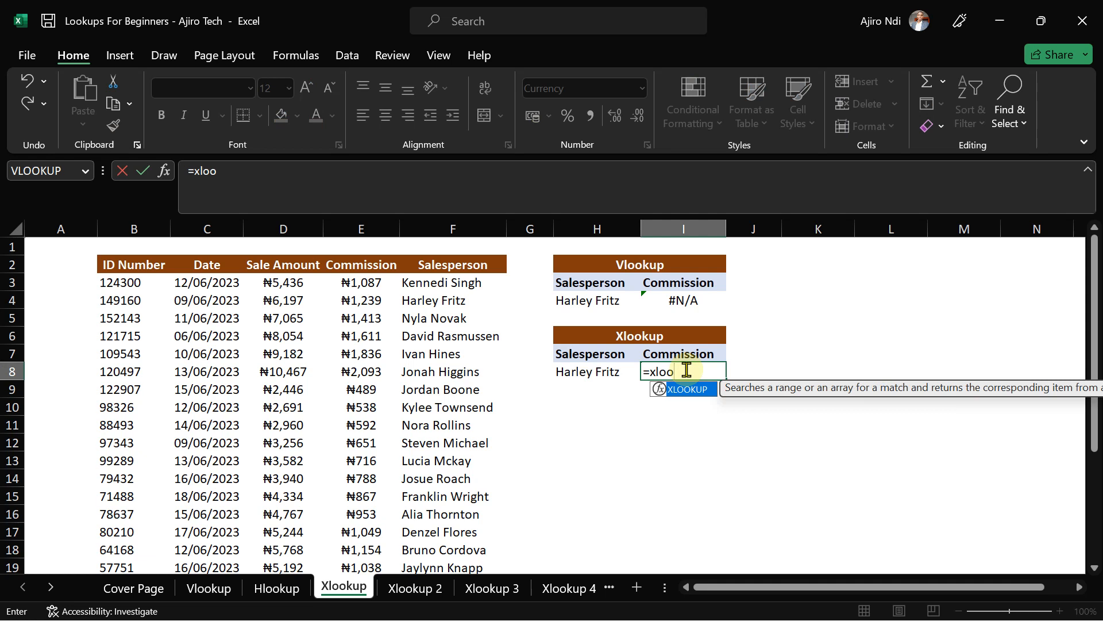
{"action": "double_click", "coordinate": [678, 390]}
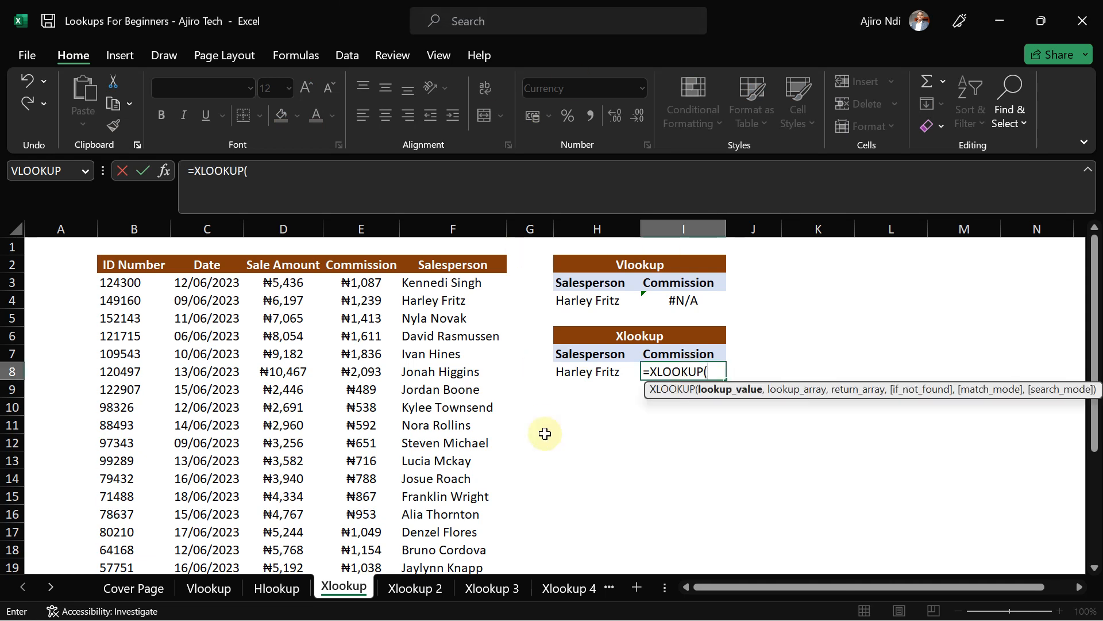
- Build =XLOOKUP(H8,F3:F24,E3:E24) in I8, returning the ₦1,239 commission
{"action": "left_click", "coordinate": [580, 374]}
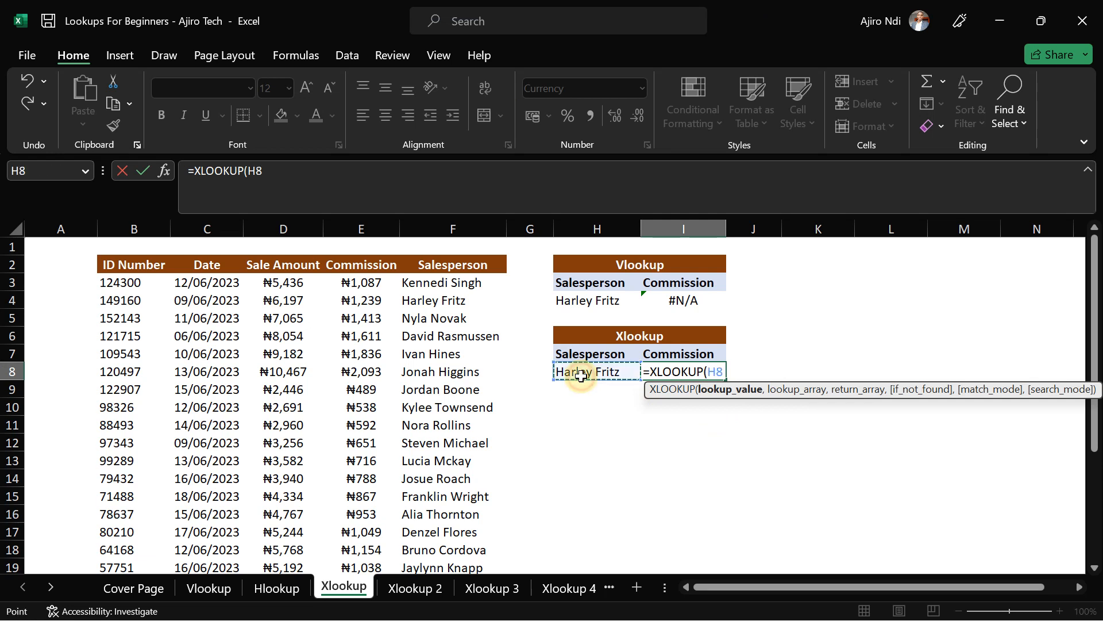
{"action": "type", "text": ","}
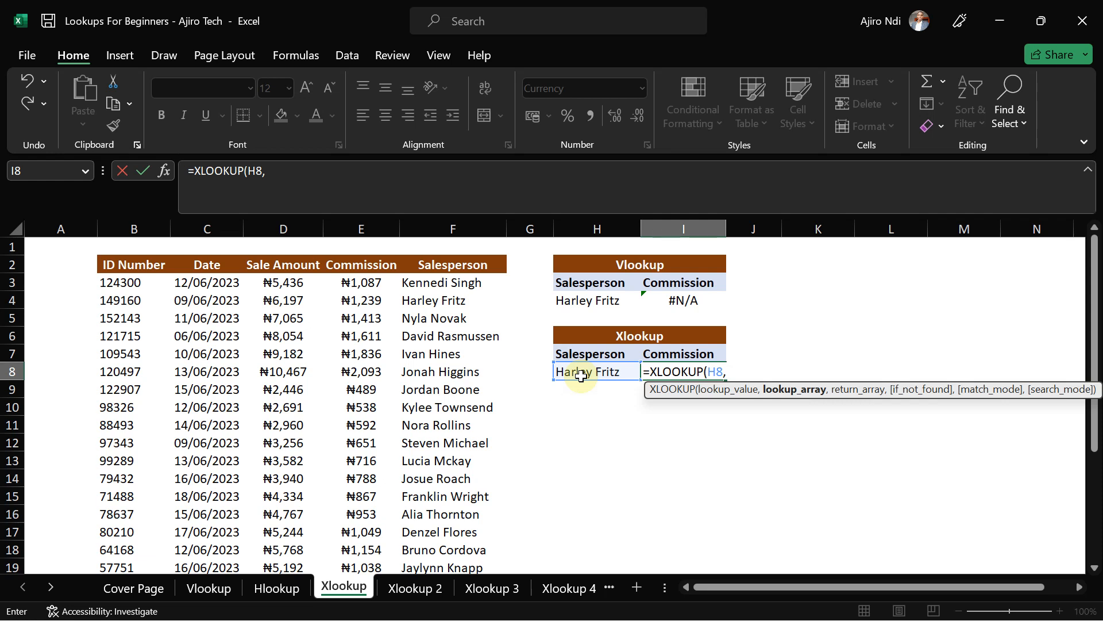
{"action": "left_click", "coordinate": [423, 287]}
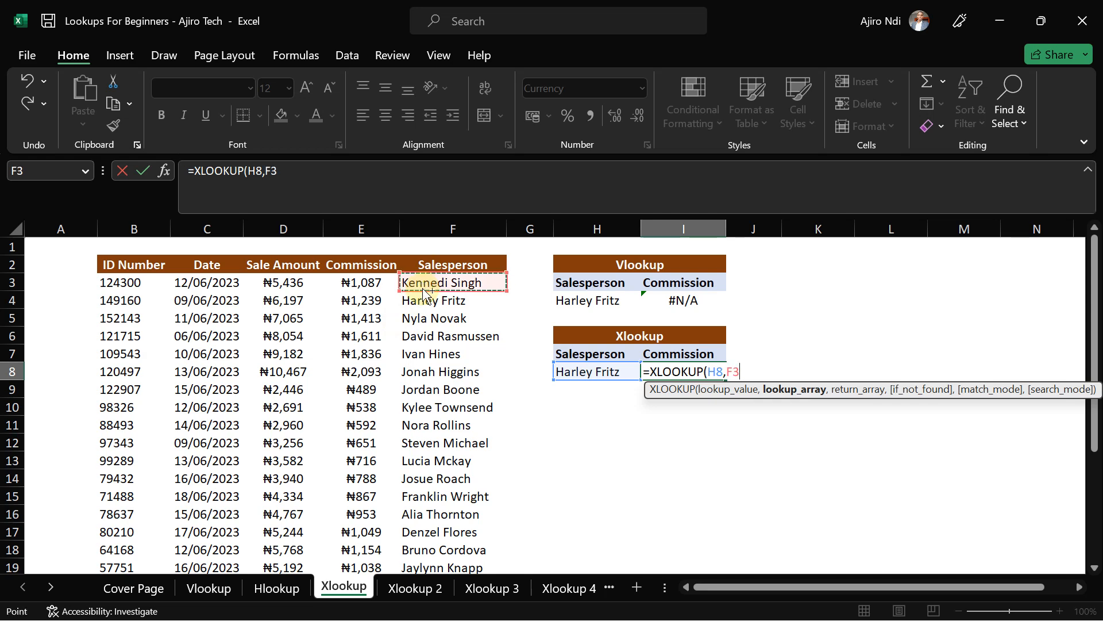
{"action": "key", "text": "ctrl+shift+Down"}
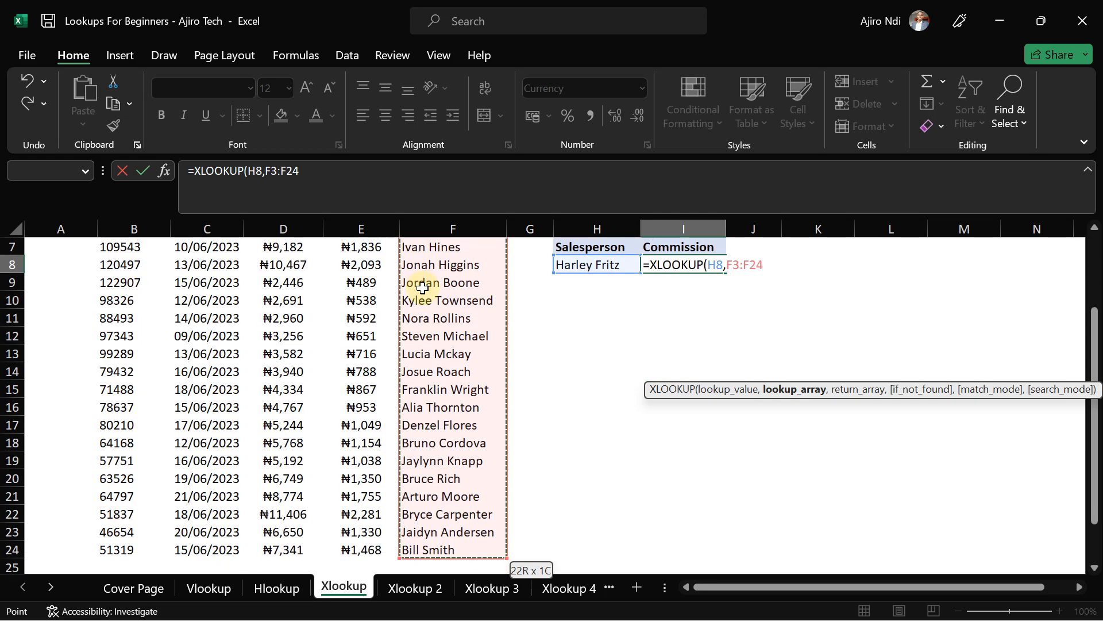
{"action": "left_click", "coordinate": [308, 163]}
{"action": "type", "text": ","}
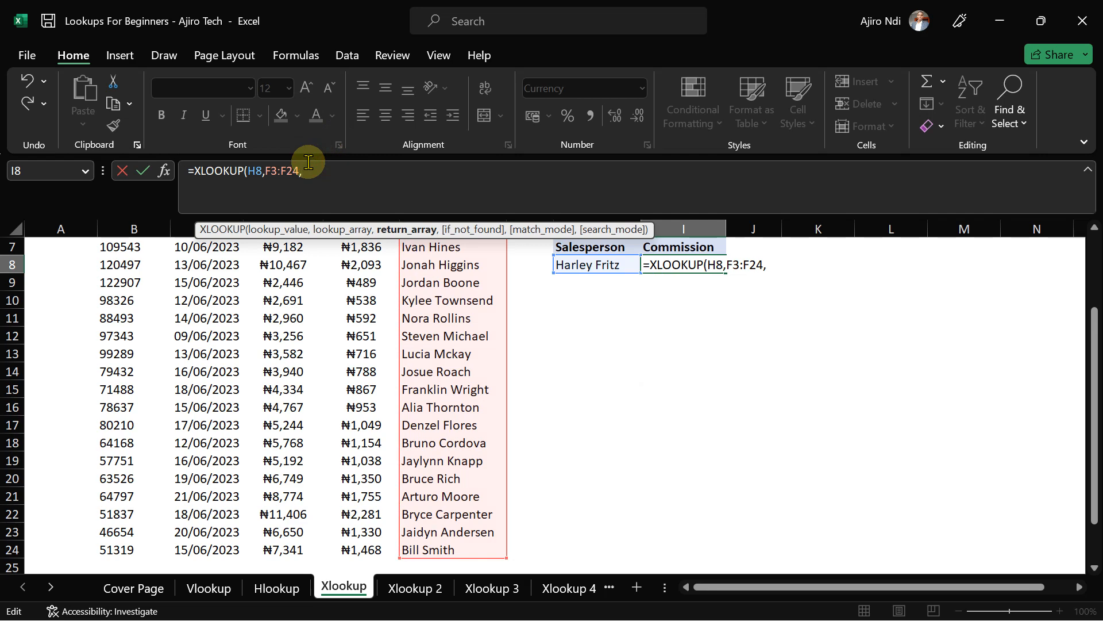
{"action": "left_click_drag", "start_coordinate": [1092, 431], "coordinate": [1092, 358]}
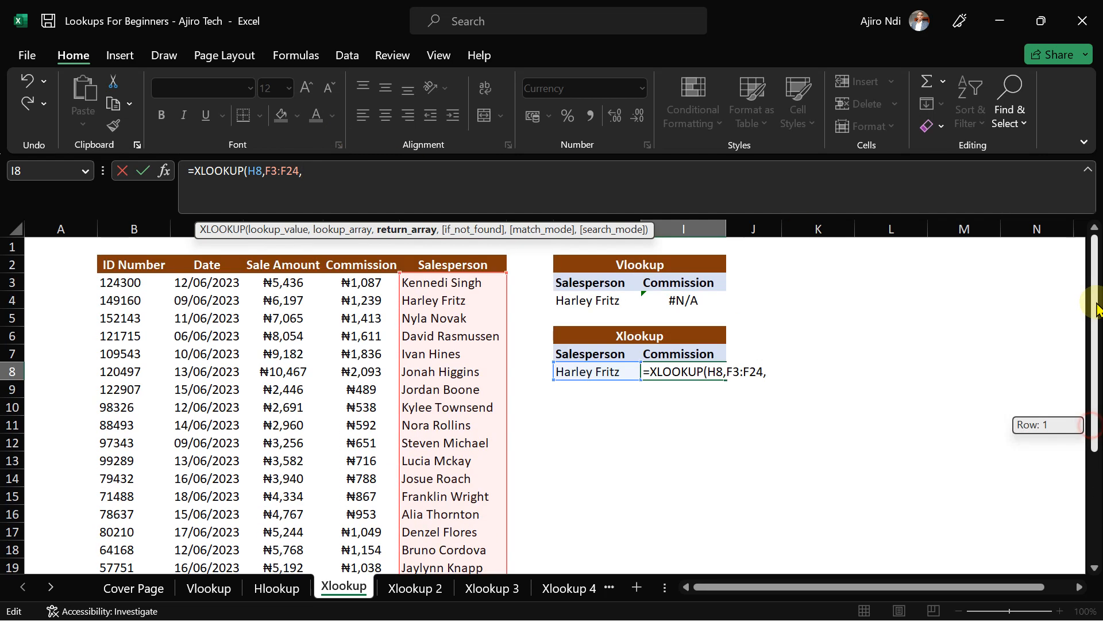
{"action": "left_click", "coordinate": [360, 283]}
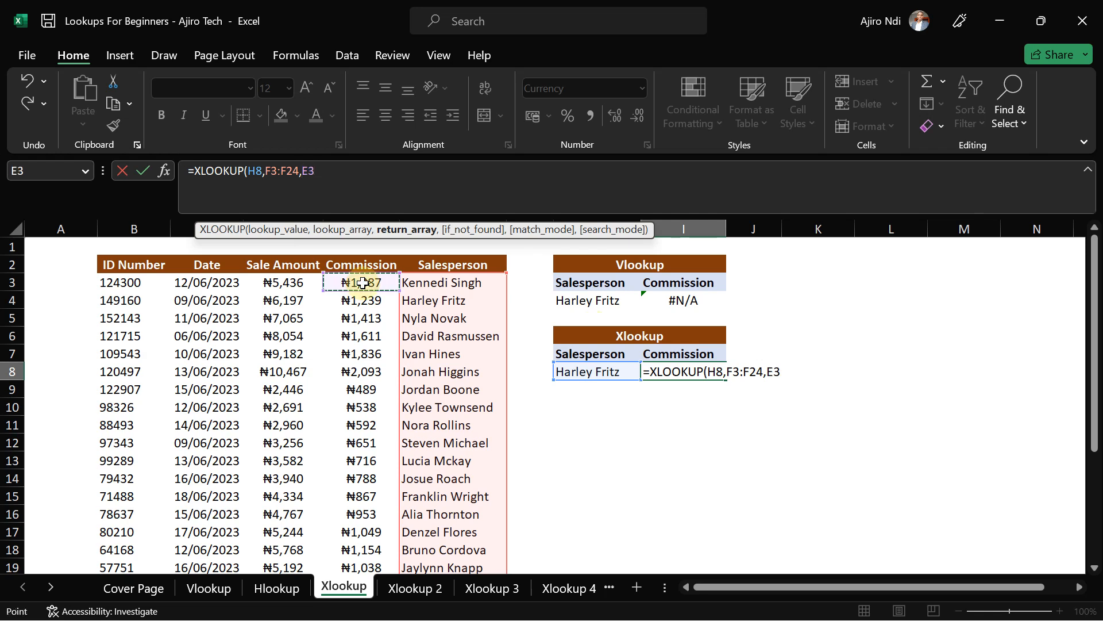
{"action": "key", "text": "ctrl+shift+Down"}
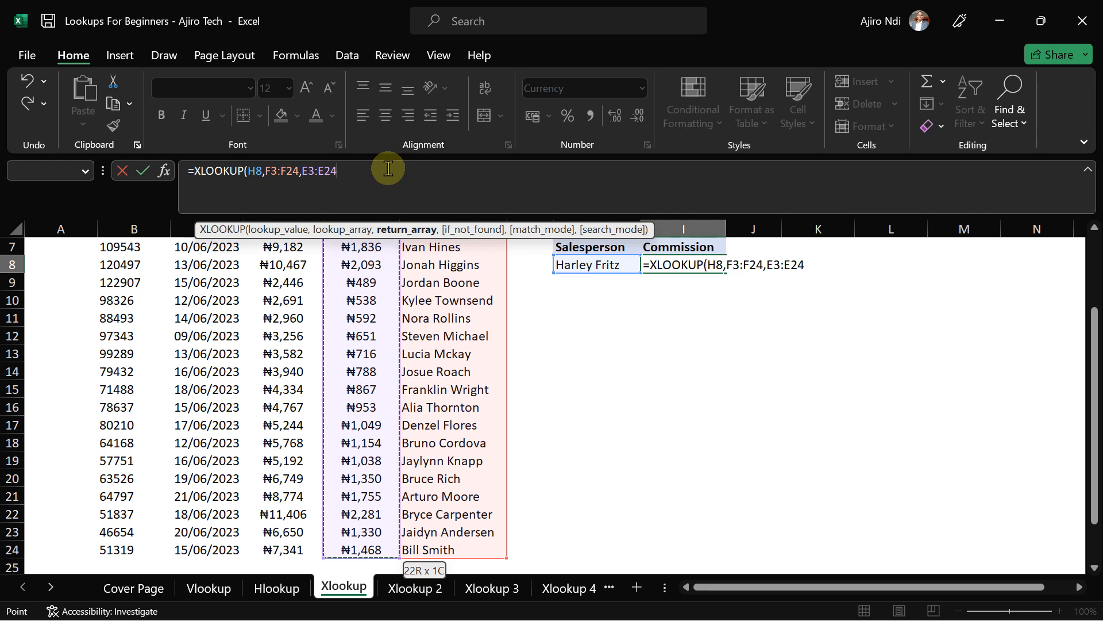
{"action": "type", "text": ")"}
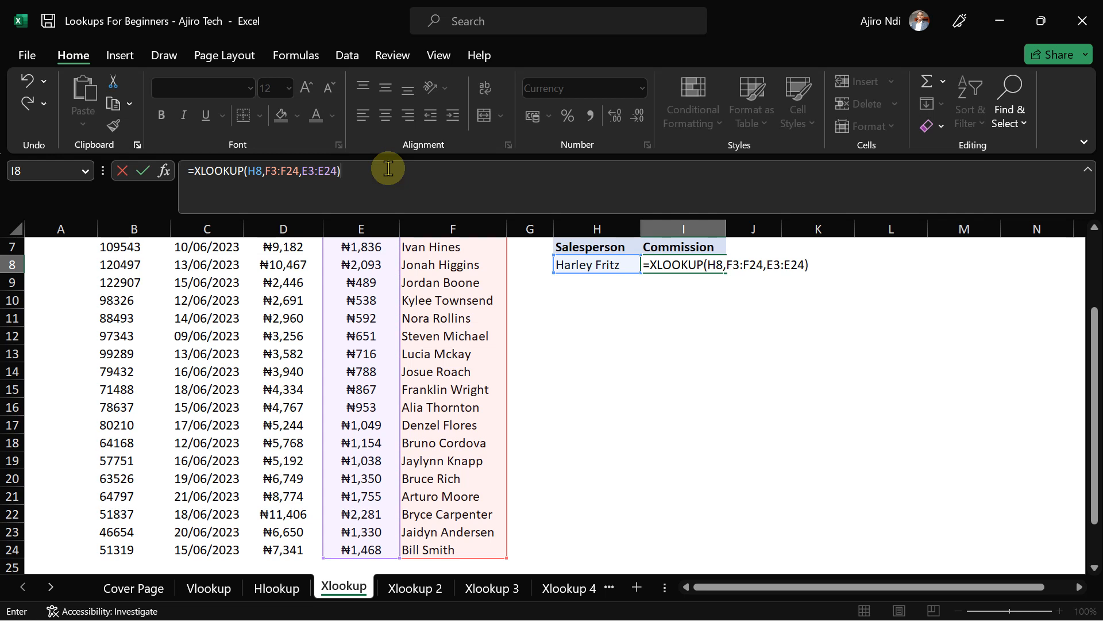
{"action": "key", "text": "Return"}
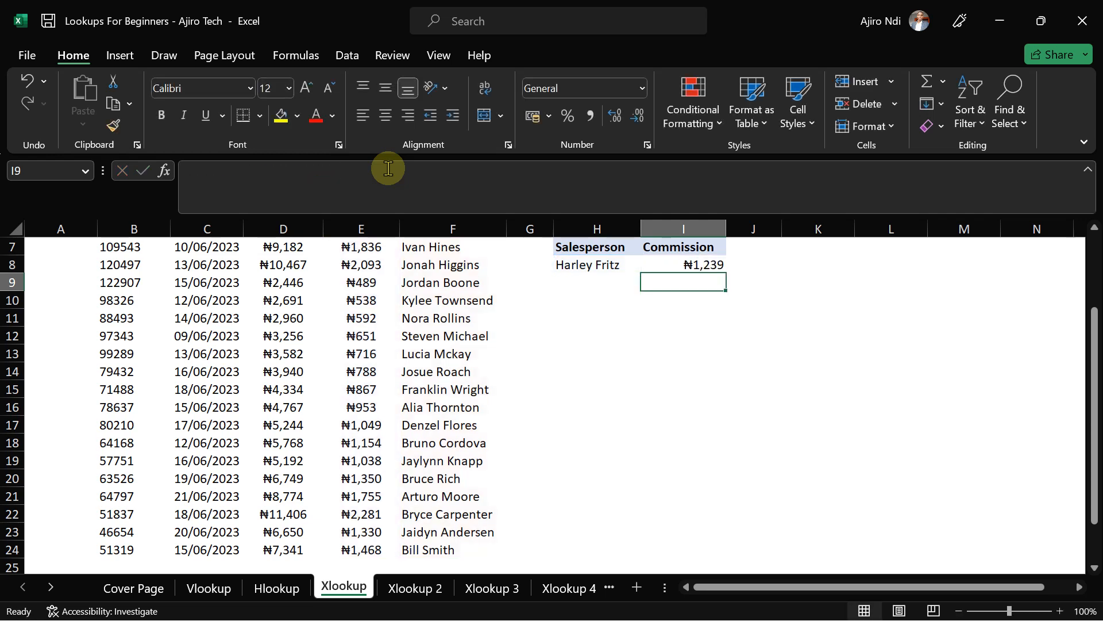
{"action": "left_click", "coordinate": [268, 595]}
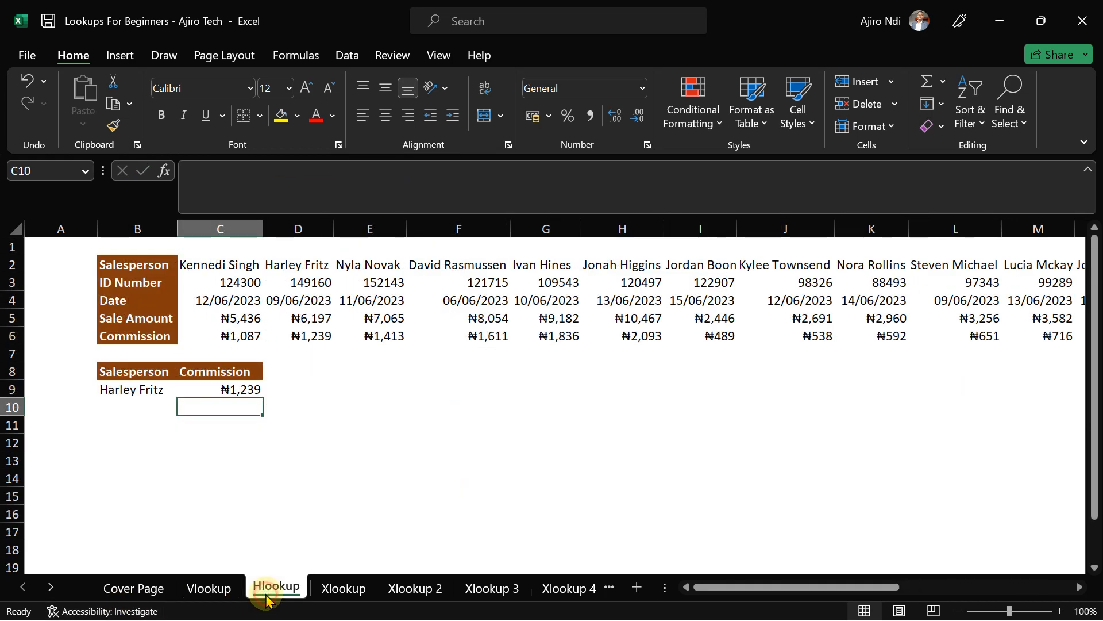
{"action": "left_click", "coordinate": [342, 588]}
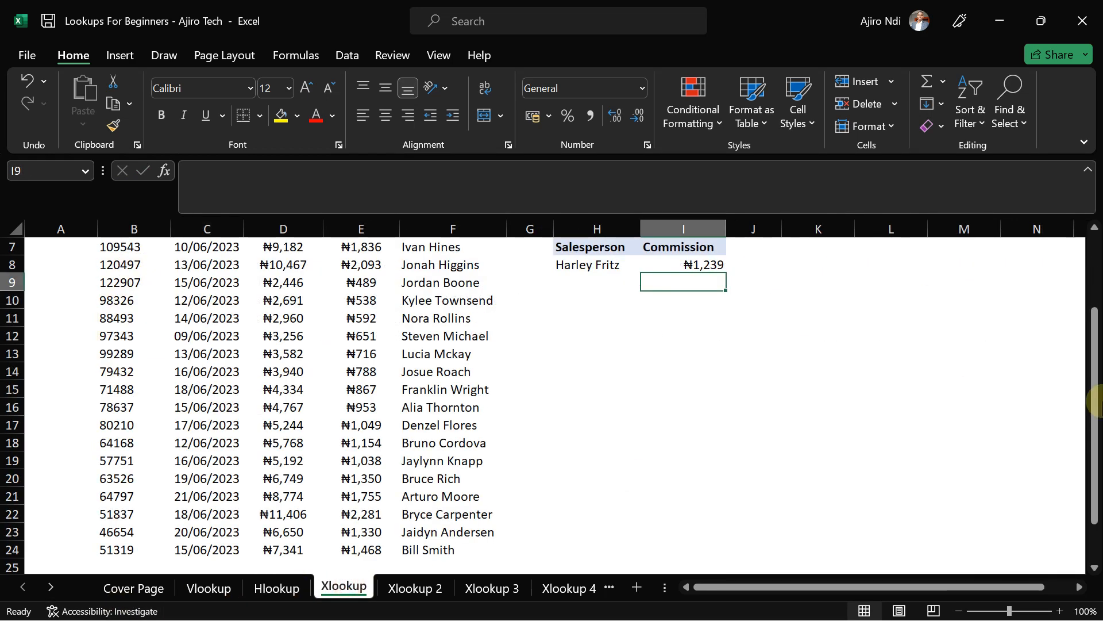
{"action": "left_click_drag", "start_coordinate": [1095, 402], "coordinate": [1096, 275]}
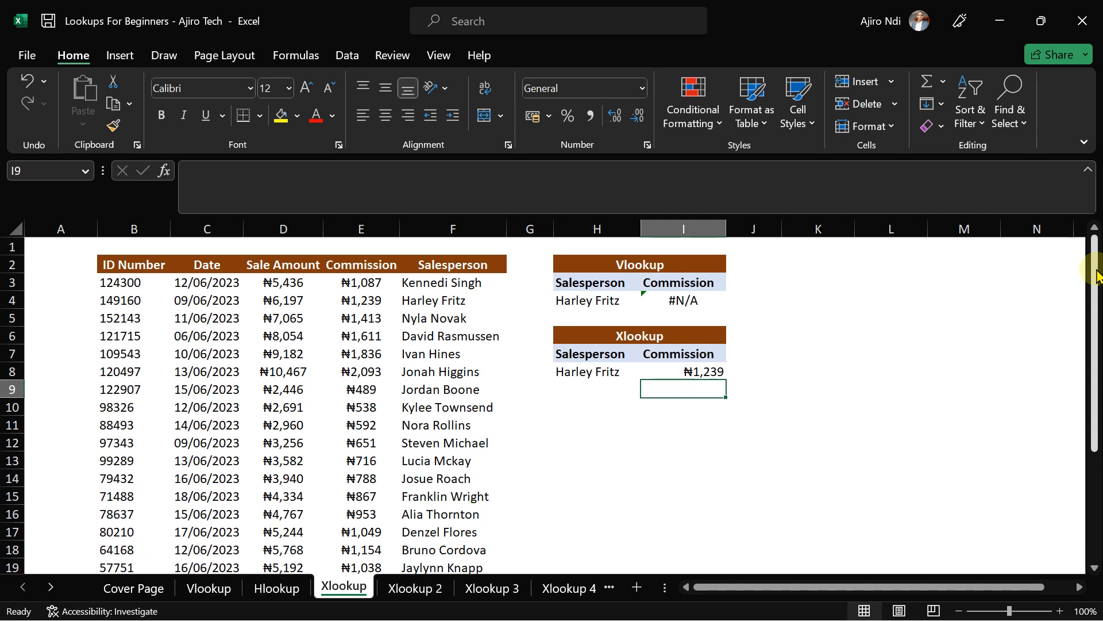
- Switch to the Xlookup 2 sheet and begin typing =xloo in Commission cell I8
{"action": "left_click", "coordinate": [397, 592]}
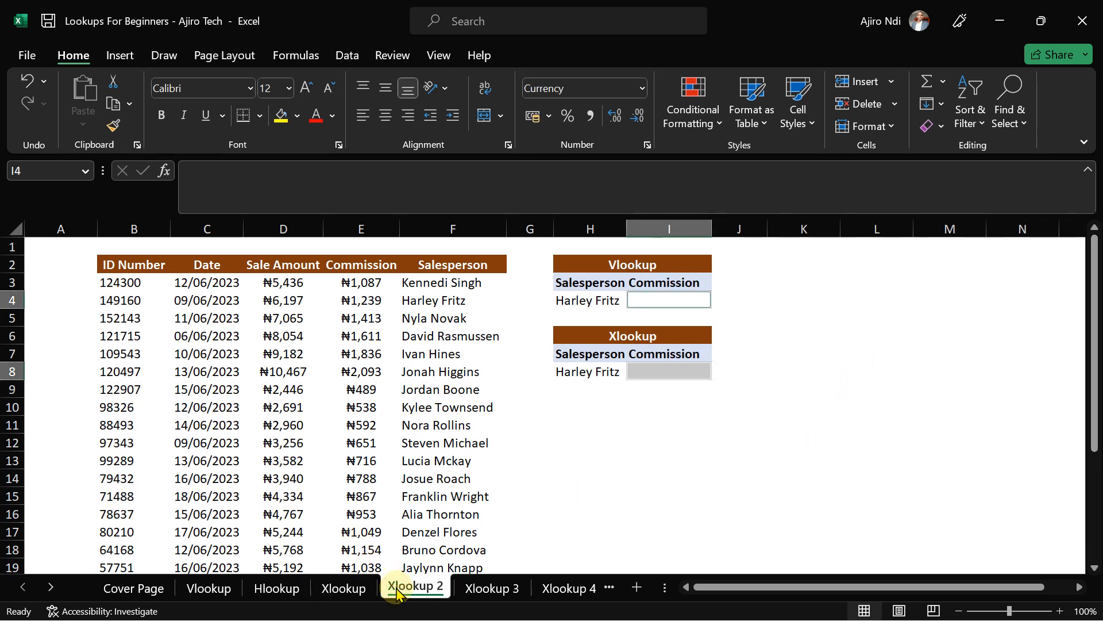
{"action": "left_click", "coordinate": [784, 288]}
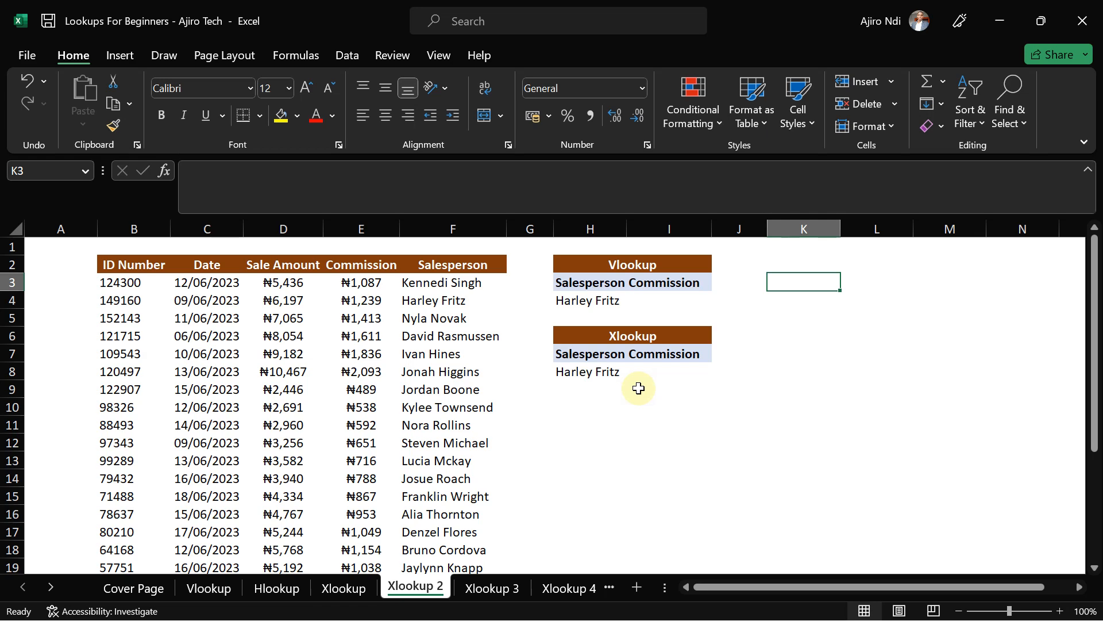
{"action": "left_click", "coordinate": [491, 587]}
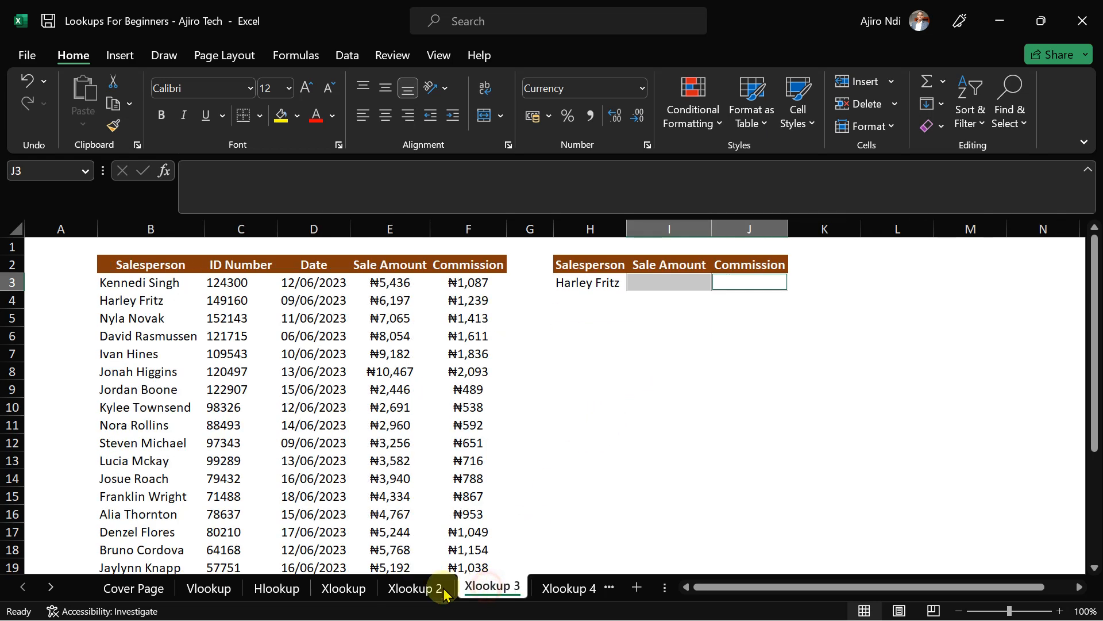
{"action": "left_click", "coordinate": [422, 588]}
{"action": "left_click", "coordinate": [657, 372]}
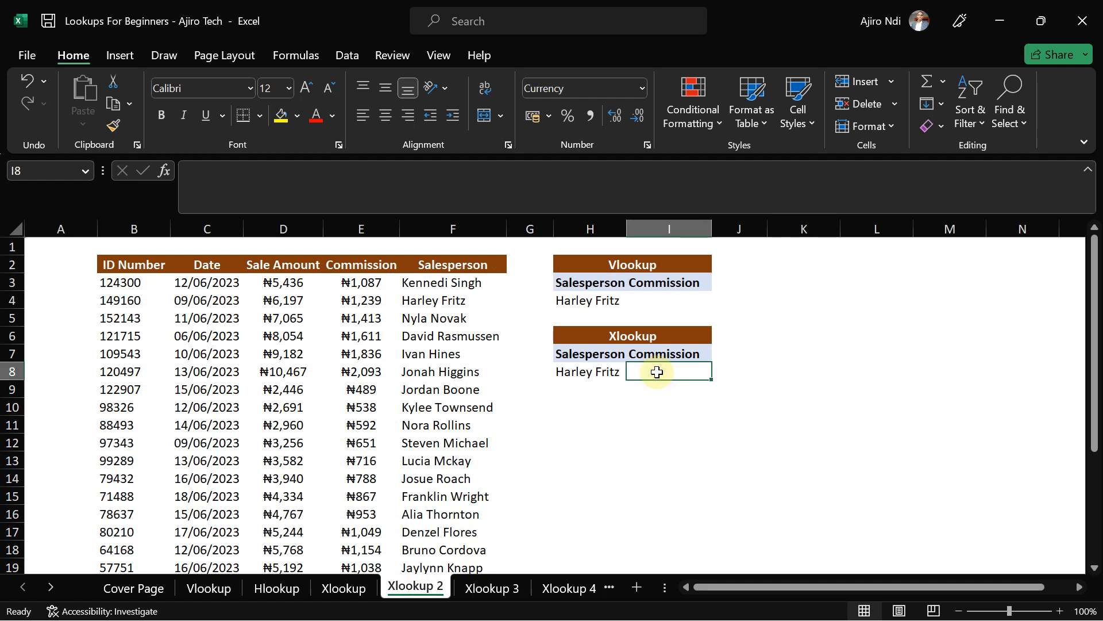
{"action": "type", "text": "="}
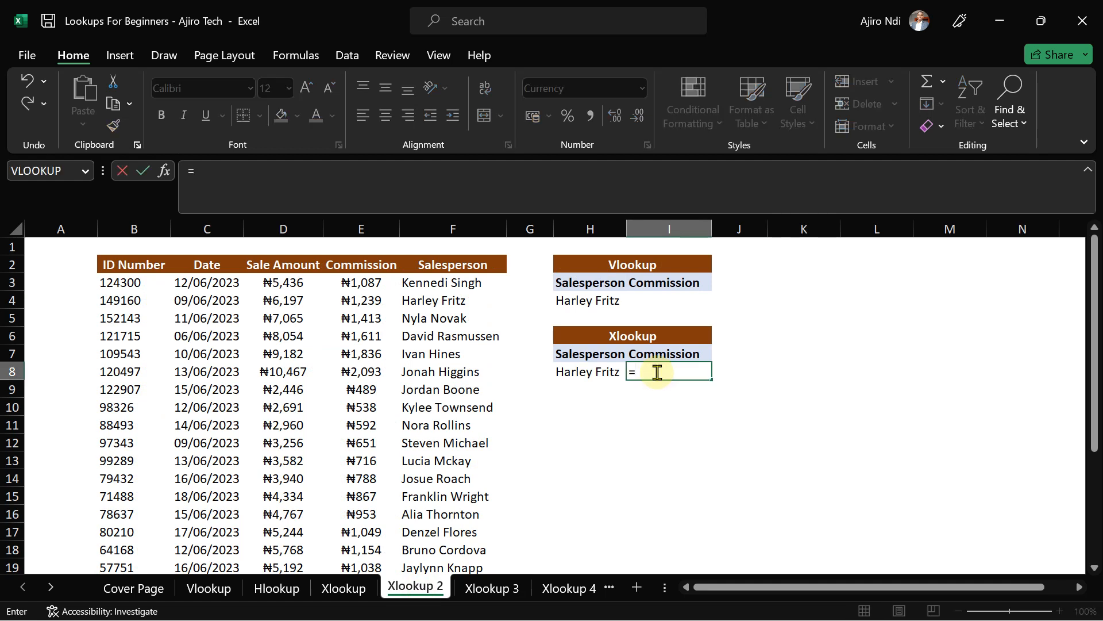
{"action": "type", "text": "xloo"}
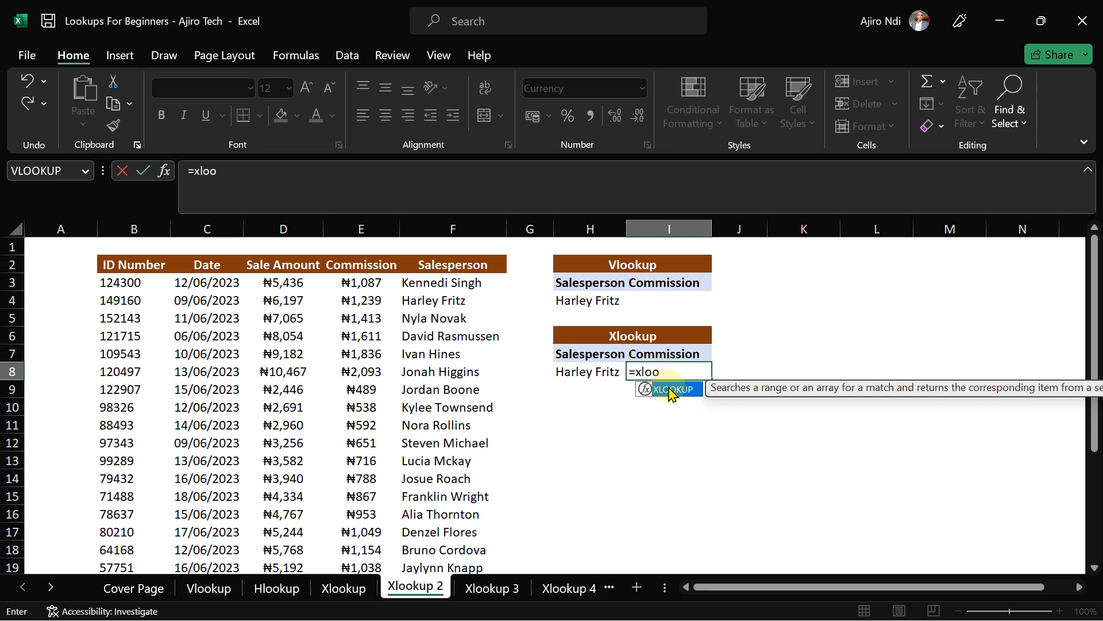
- Enter XLOOKUP in I8 with lookup value H8 and lookup array F3:F24
{"action": "double_click", "coordinate": [666, 389]}
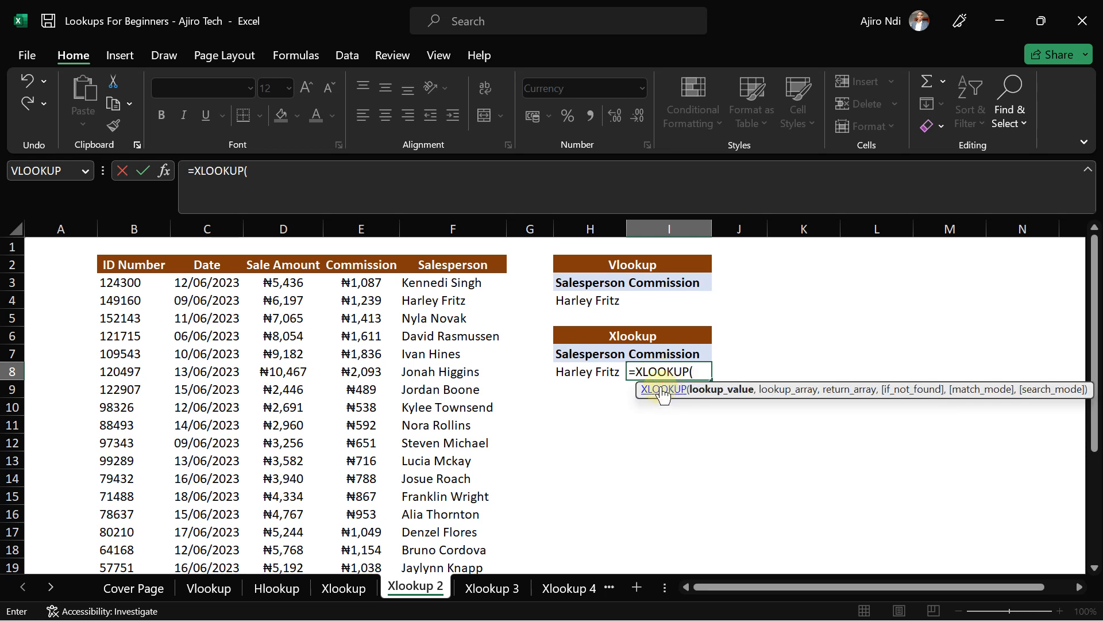
{"action": "left_click", "coordinate": [572, 373]}
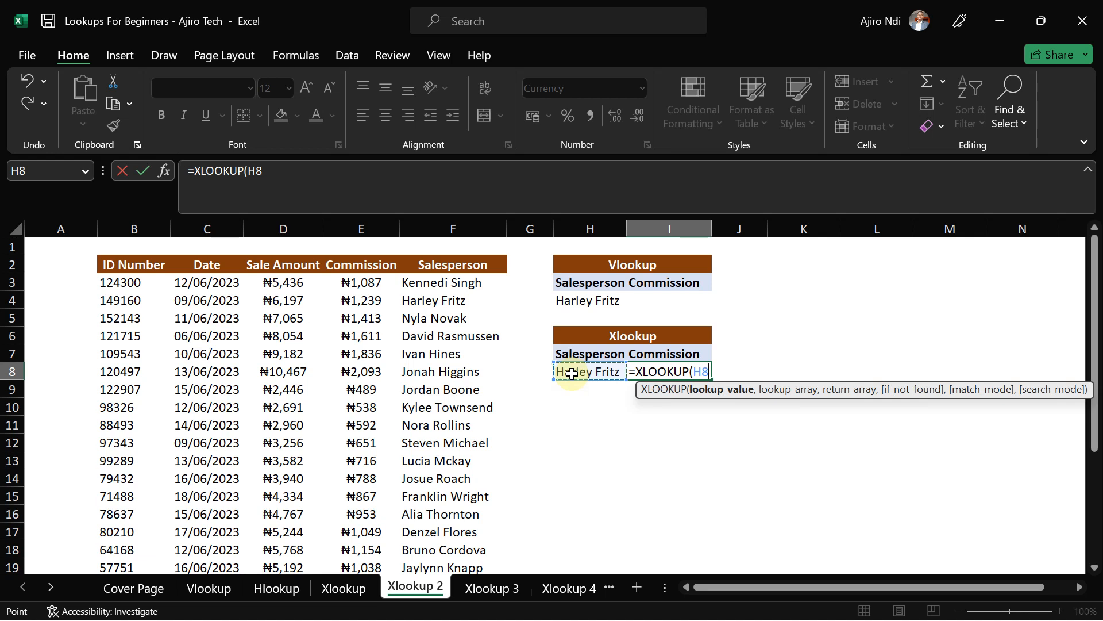
{"action": "type", "text": ","}
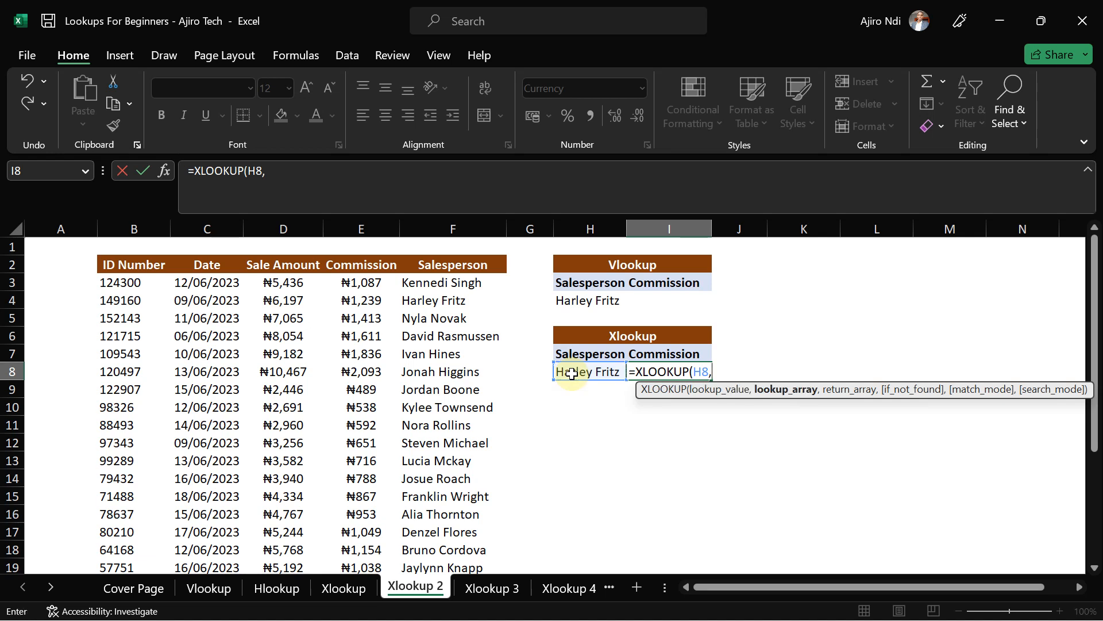
{"action": "left_click", "coordinate": [421, 283]}
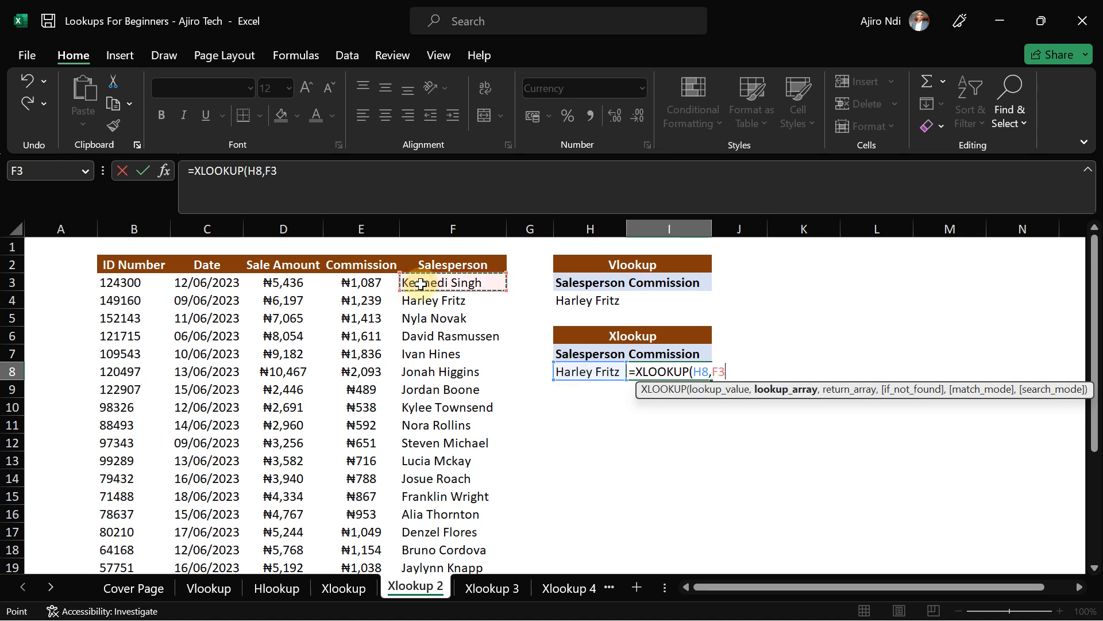
{"action": "key", "text": "ctrl+shift+Down"}
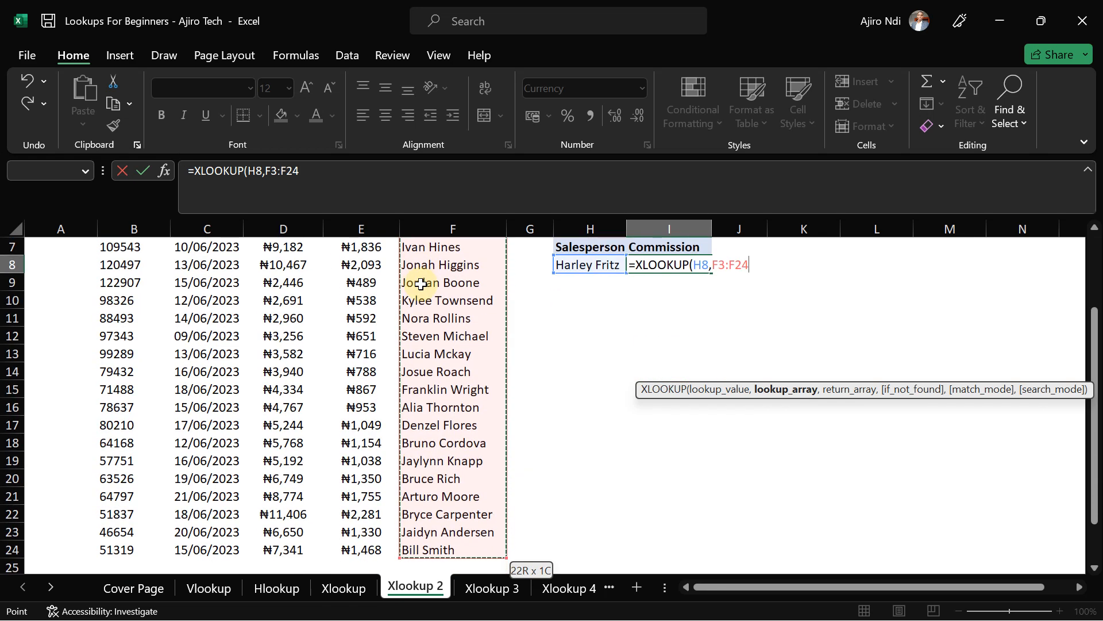
{"action": "type", "text": ","}
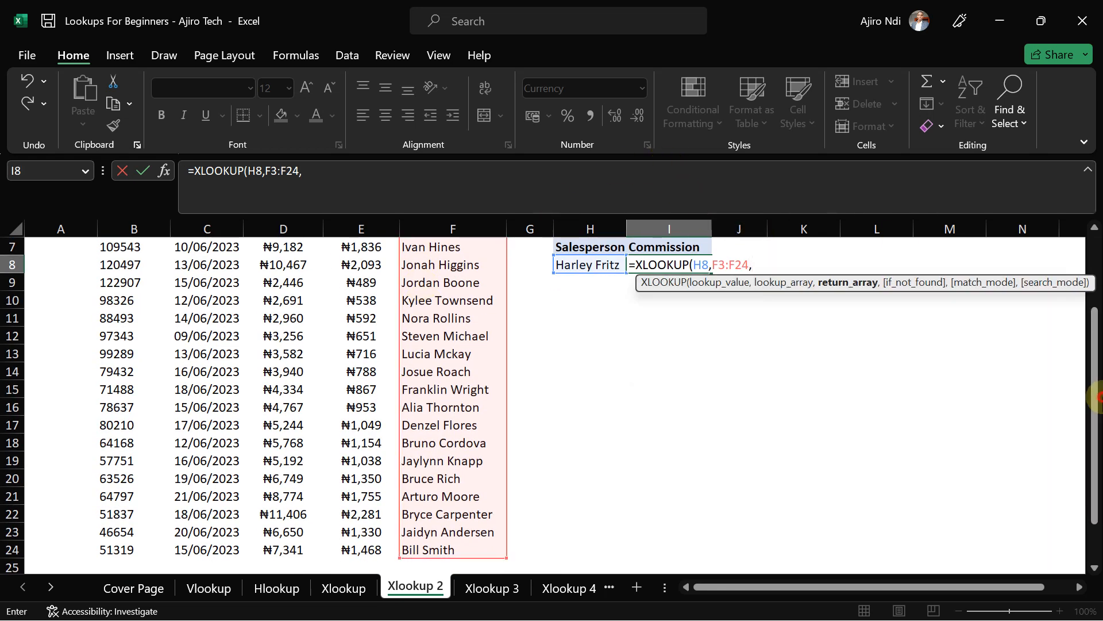
{"action": "left_click_drag", "start_coordinate": [1095, 395], "coordinate": [1095, 264]}
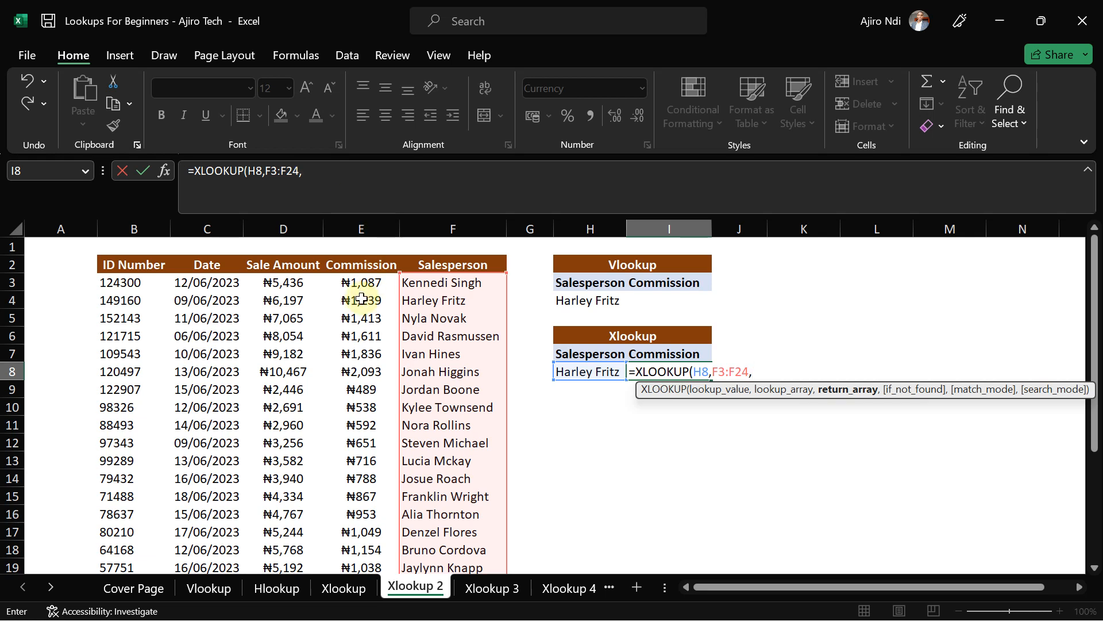
{"action": "left_click", "coordinate": [353, 282]}
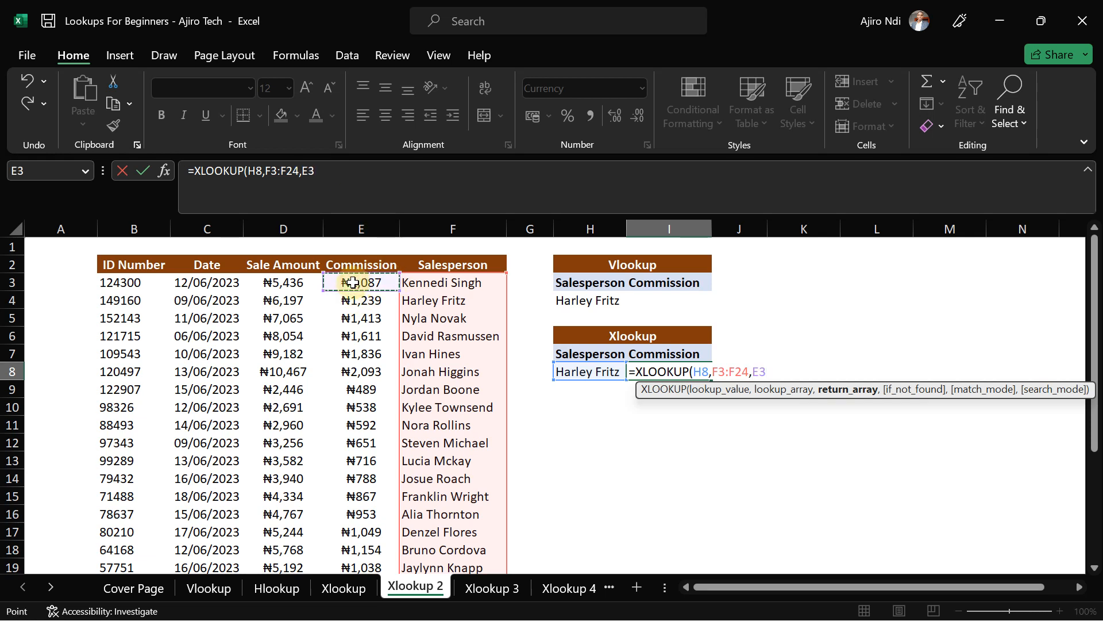
{"action": "key", "text": "ctrl+shift+Down"}
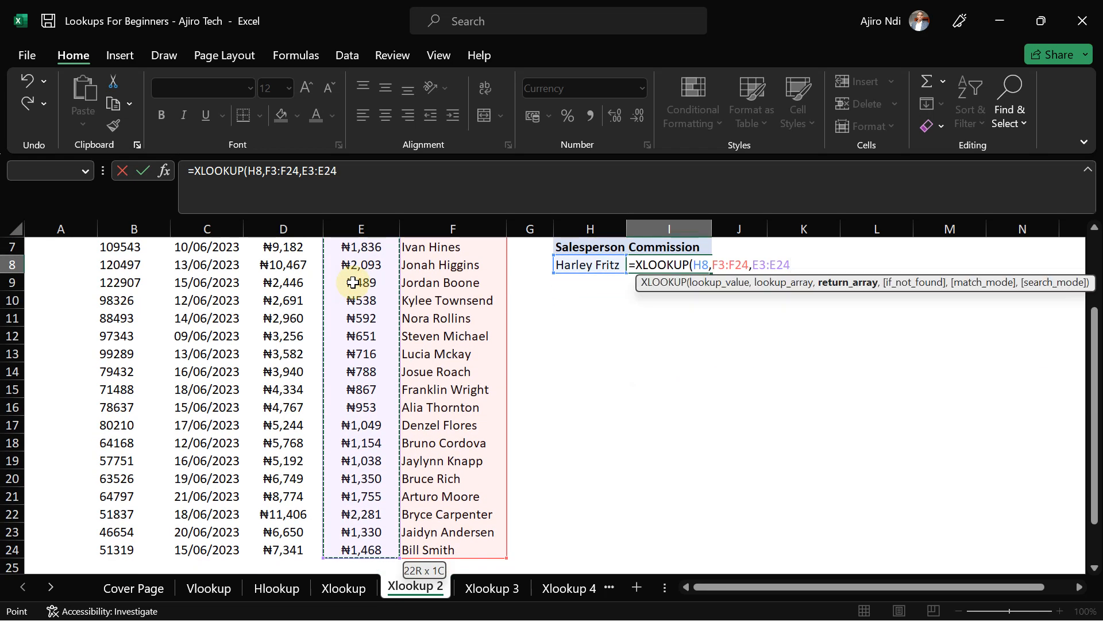
{"action": "left_click", "coordinate": [361, 176]}
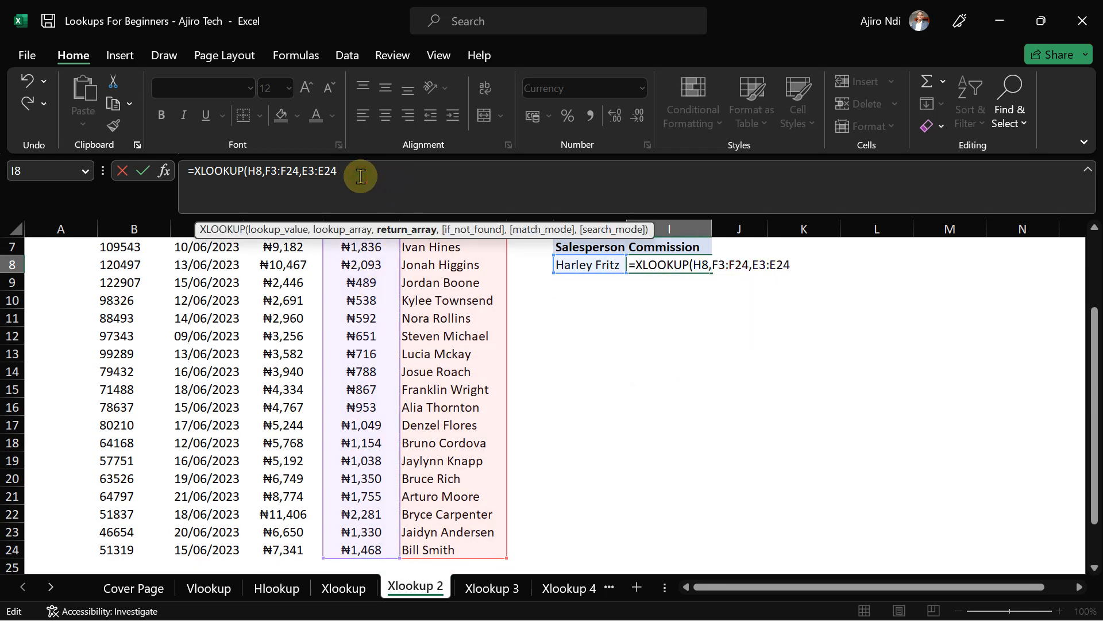
{"action": "type", "text": ","}
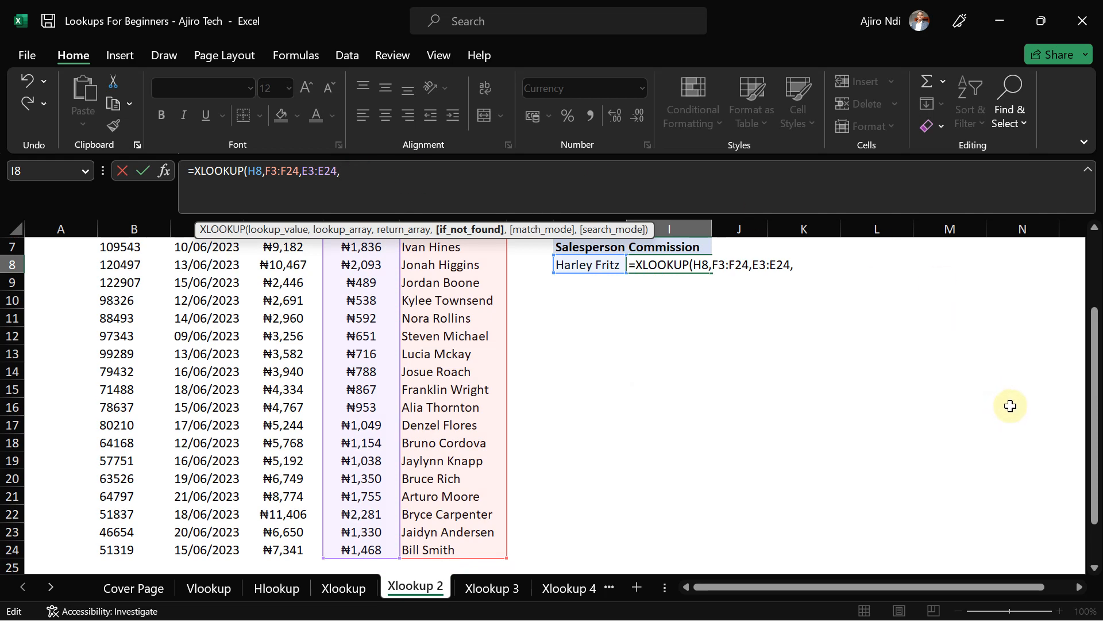
{"action": "left_click", "coordinate": [343, 587]}
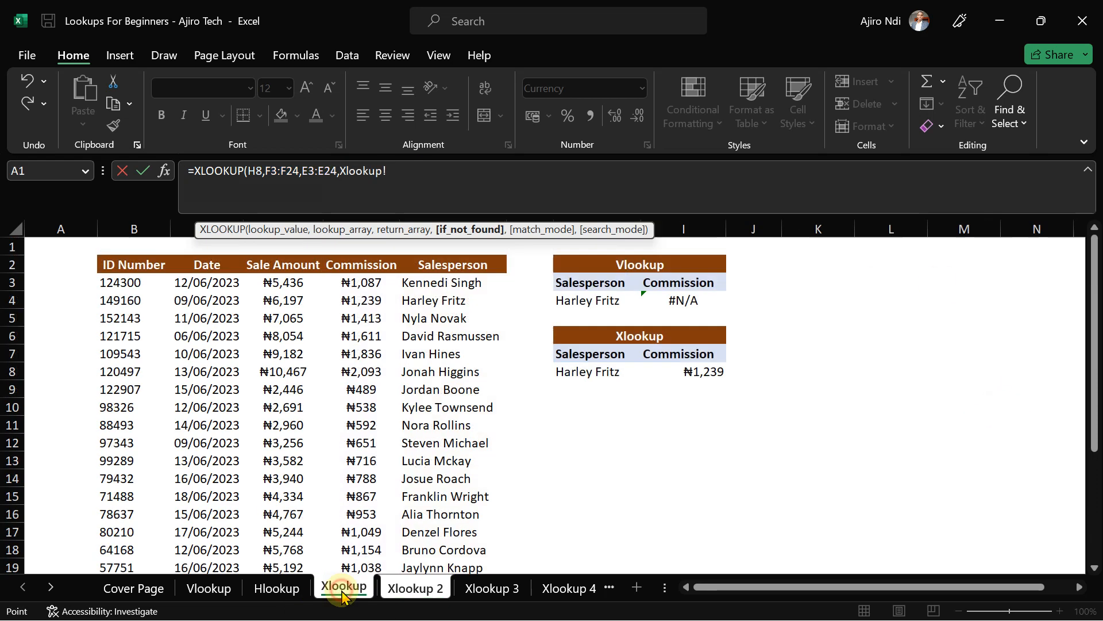
{"action": "left_click", "coordinate": [404, 597]}
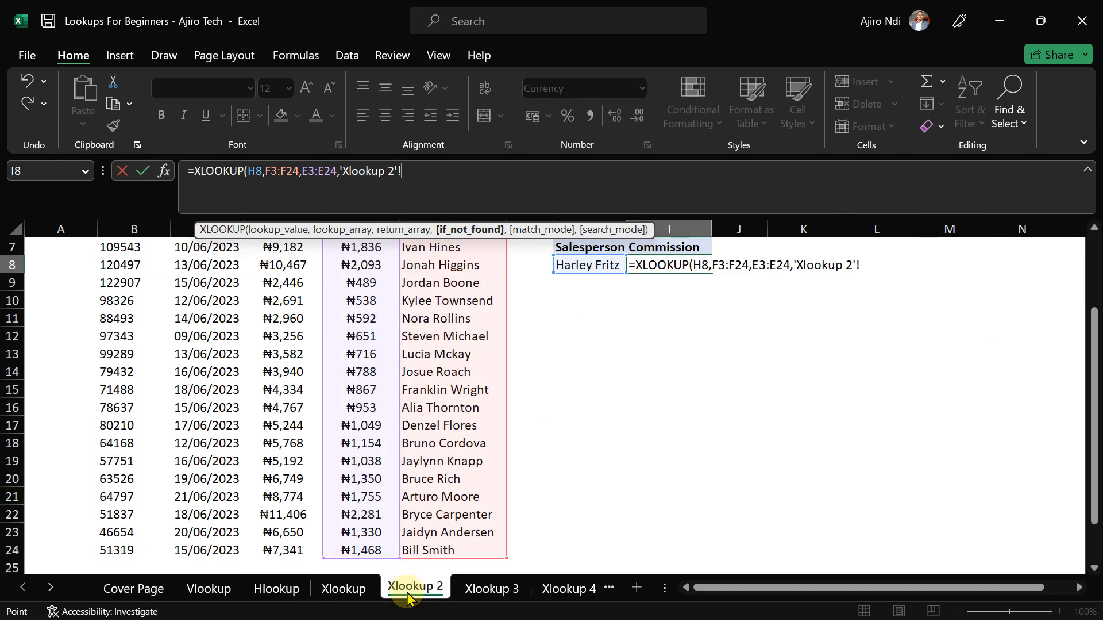
{"action": "key", "text": "BackSpace"}
{"action": "key", "text": "BackSpace"}
{"action": "key", "text": "BackSpace"}
{"action": "key", "text": "BackSpace"}
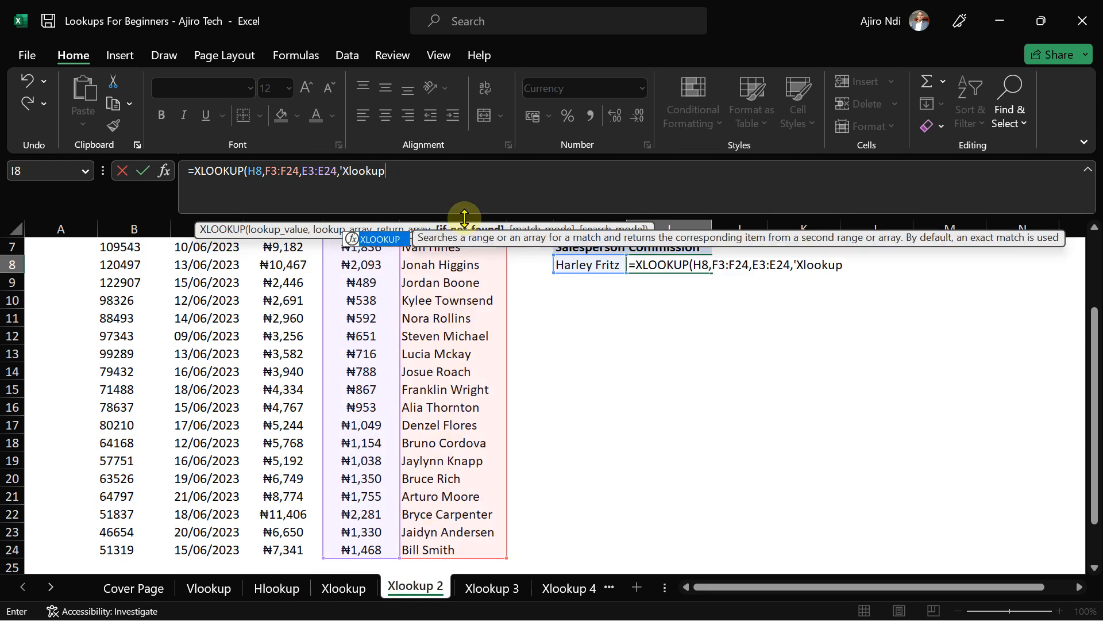
{"action": "key", "text": "BackSpace"}
{"action": "key", "text": "BackSpace"}
{"action": "key", "text": "BackSpace"}
{"action": "key", "text": "BackSpace"}
{"action": "key", "text": "BackSpace"}
{"action": "key", "text": "BackSpace"}
{"action": "key", "text": "BackSpace"}
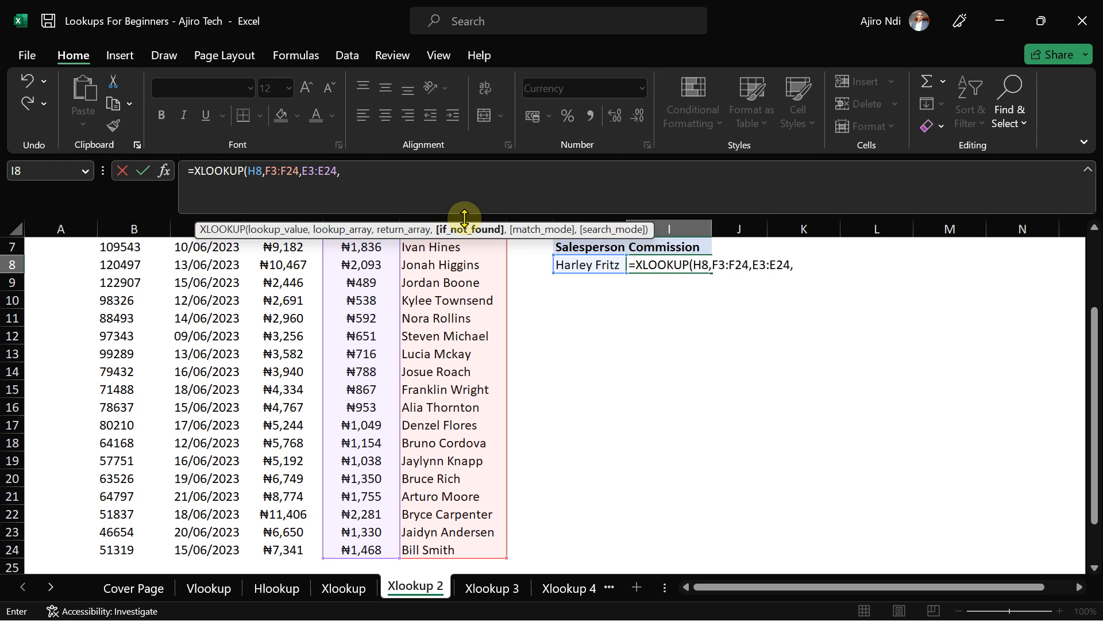
- Add 'No Salesperson' as the XLOOKUP's if-not-found text in I8
{"action": "type", "text": "\"\""}
{"action": "type", "text": "No"}
{"action": "type", "text": " Record of the"}
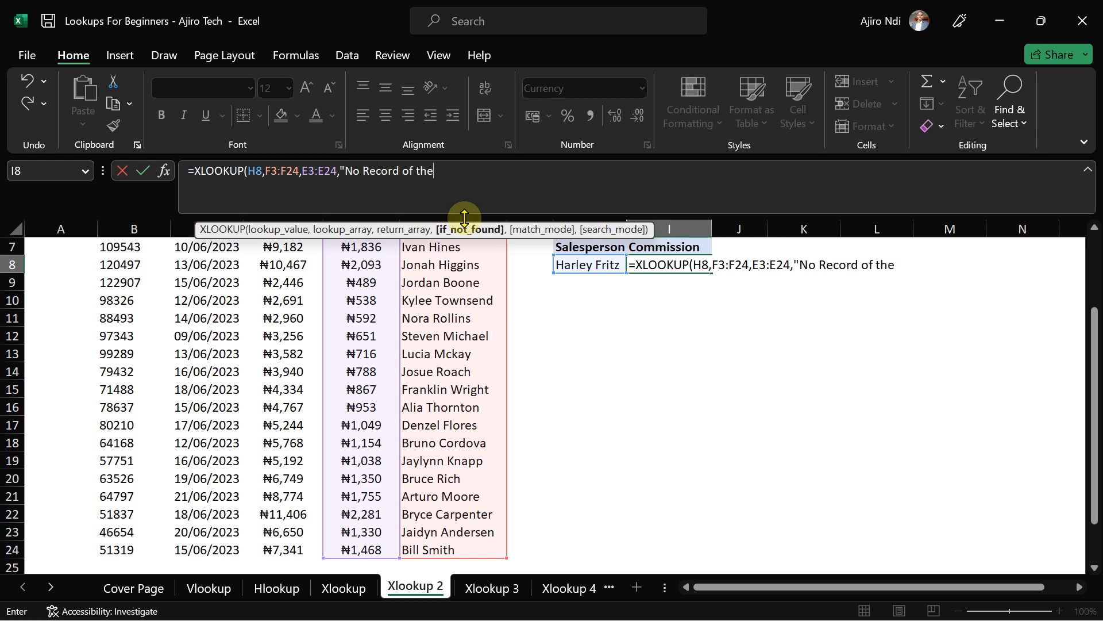
{"action": "key", "text": "BackSpace"}
{"action": "key", "text": "BackSpace"}
{"action": "key", "text": "BackSpace"}
{"action": "key", "text": "BackSpace"}
{"action": "key", "text": "BackSpace"}
{"action": "key", "text": "BackSpace"}
{"action": "key", "text": "BackSpace"}
{"action": "key", "text": "BackSpace"}
{"action": "key", "text": "BackSpace"}
{"action": "key", "text": "BackSpace"}
{"action": "key", "text": "BackSpace"}
{"action": "key", "text": "BackSpace"}
{"action": "key", "text": "BackSpace"}
{"action": "key", "text": "BackSpace"}
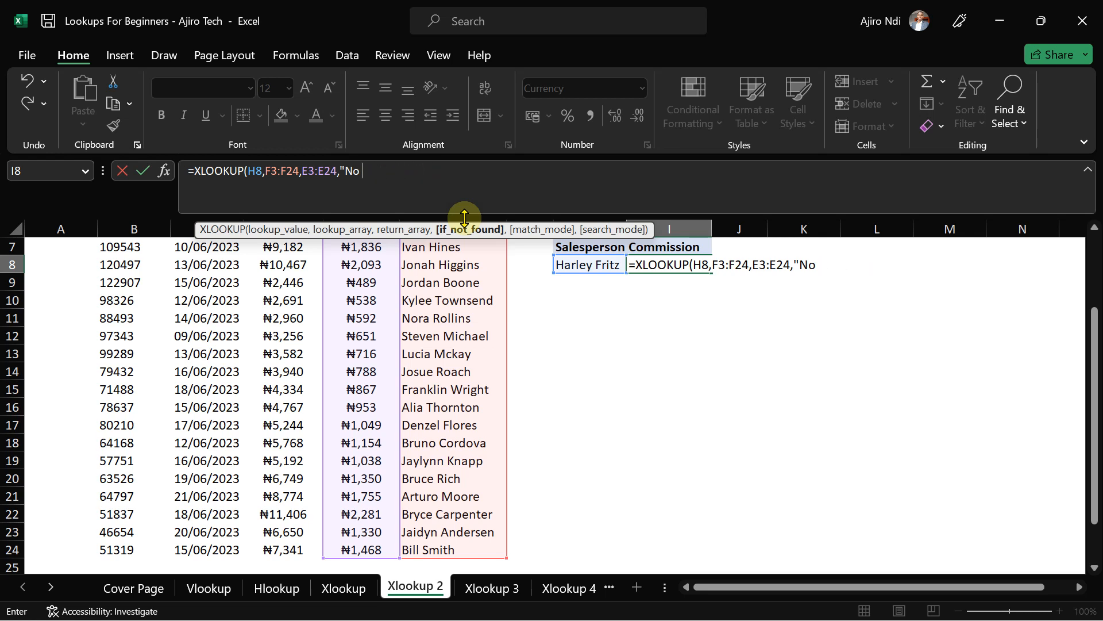
{"action": "type", "text": "Salesperson"}
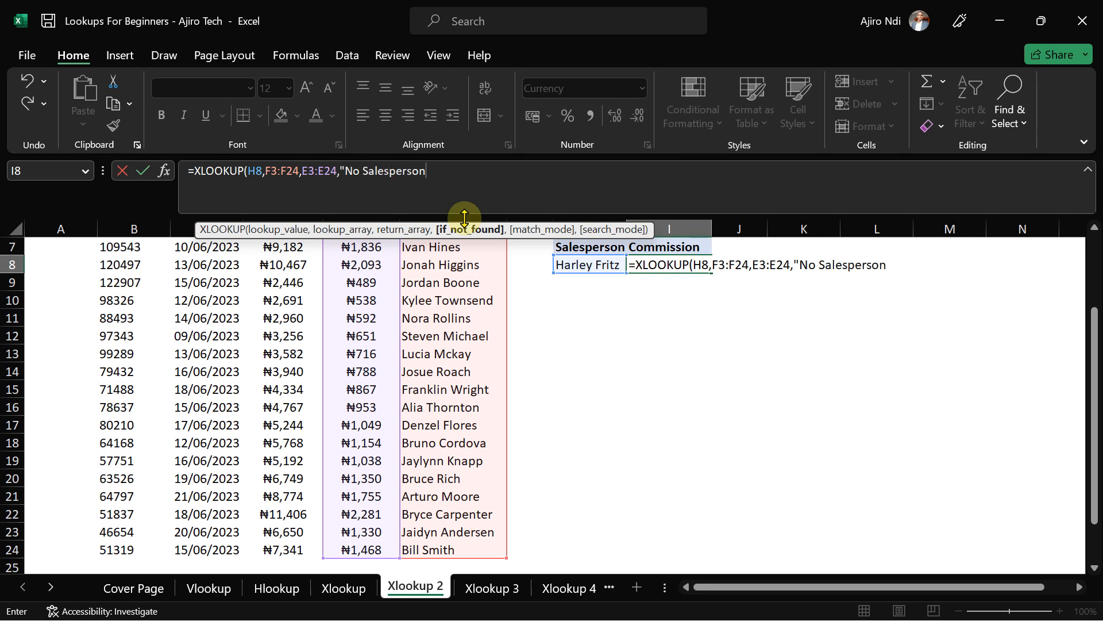
{"action": "type", "text": "\")"}
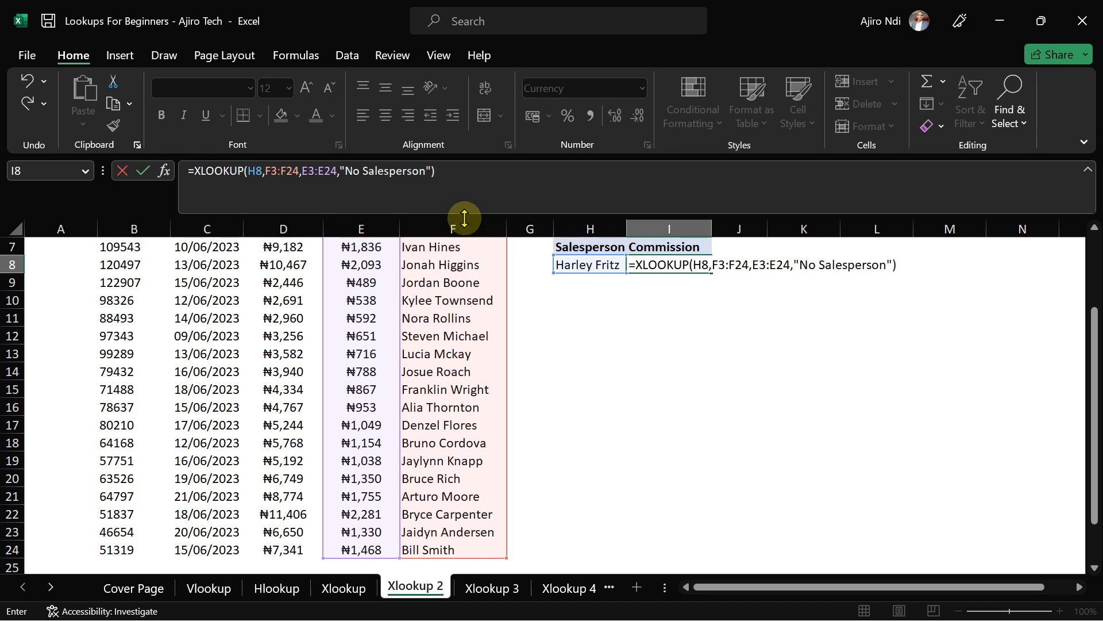
{"action": "key", "text": "Return"}
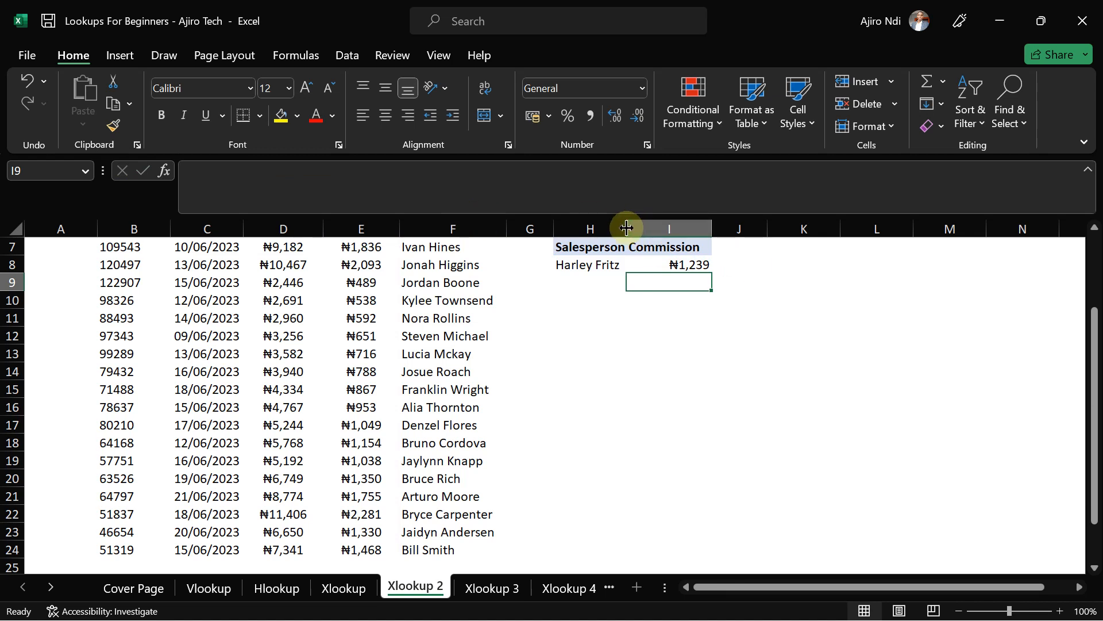
- Widen columns H and I and enter an unlisted salesperson name in H8
{"action": "left_click_drag", "start_coordinate": [626, 228], "coordinate": [636, 227]}
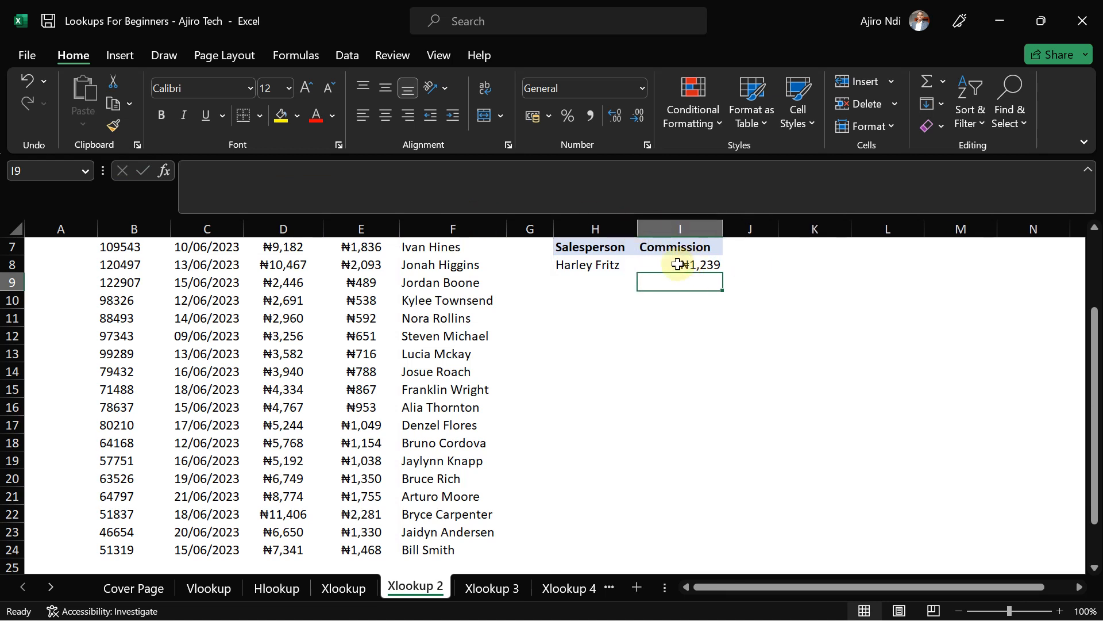
{"action": "left_click", "coordinate": [587, 264]}
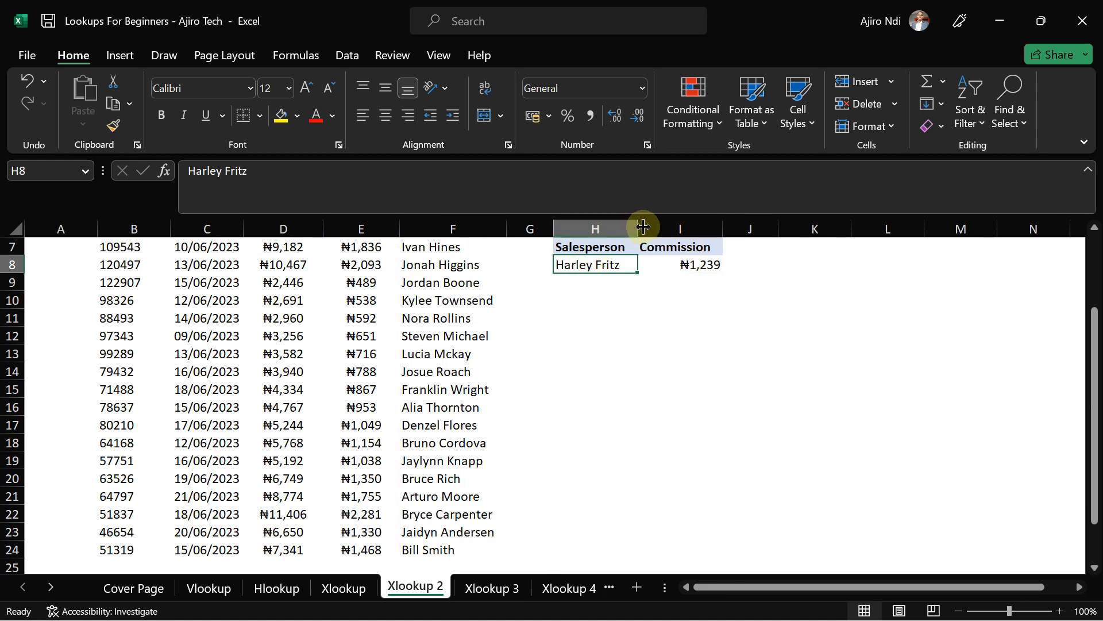
{"action": "left_click_drag", "start_coordinate": [637, 227], "coordinate": [654, 225]}
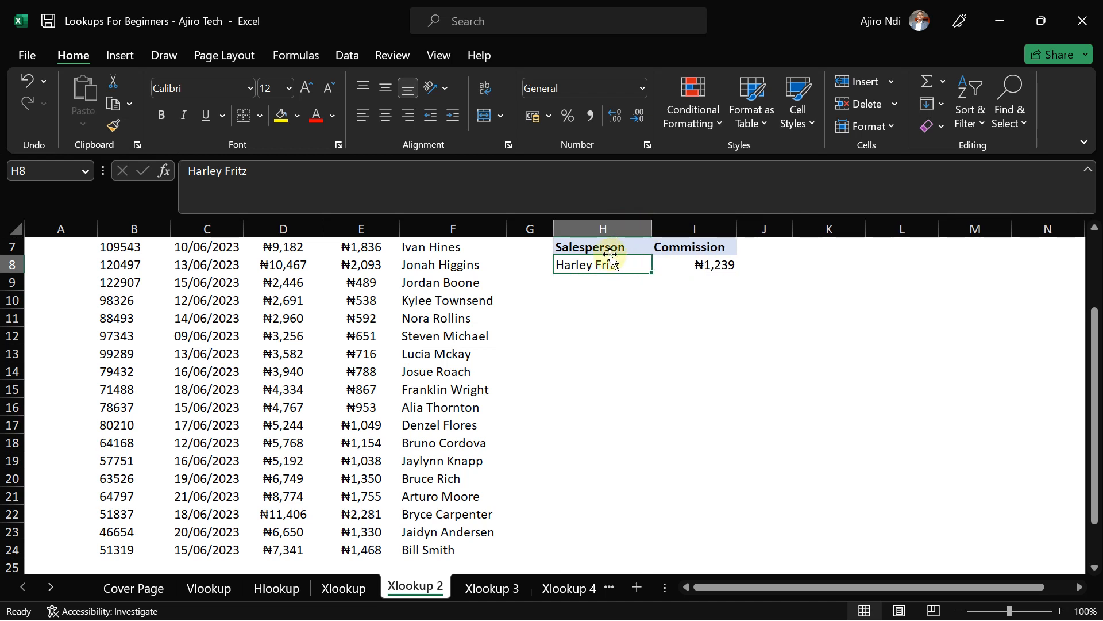
{"action": "type", "text": "Ajiro Tech"}
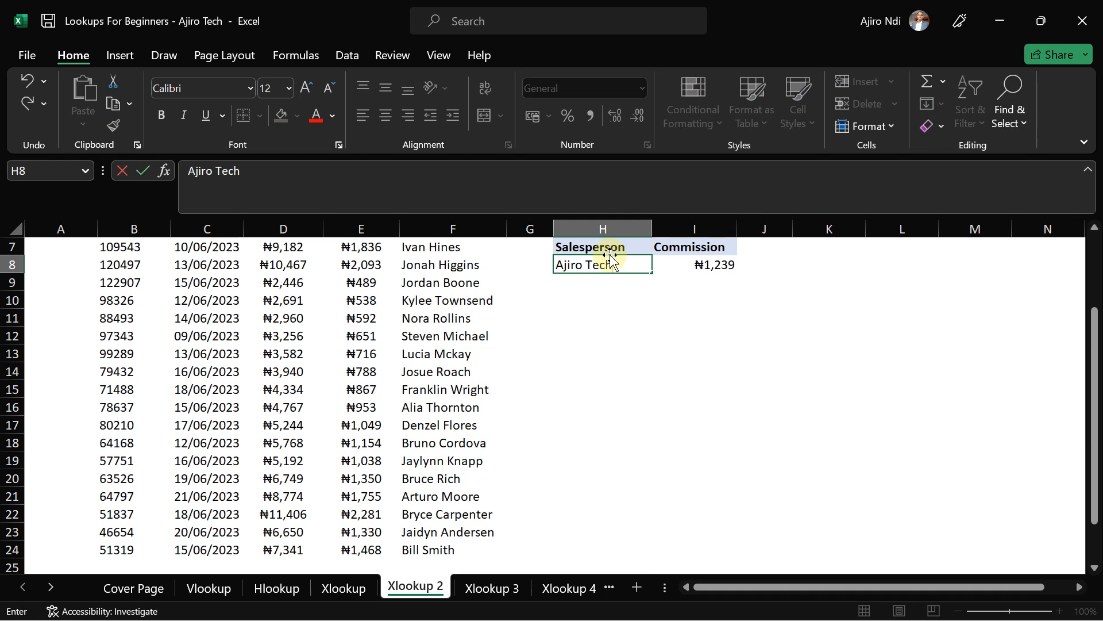
{"action": "key", "text": "Return"}
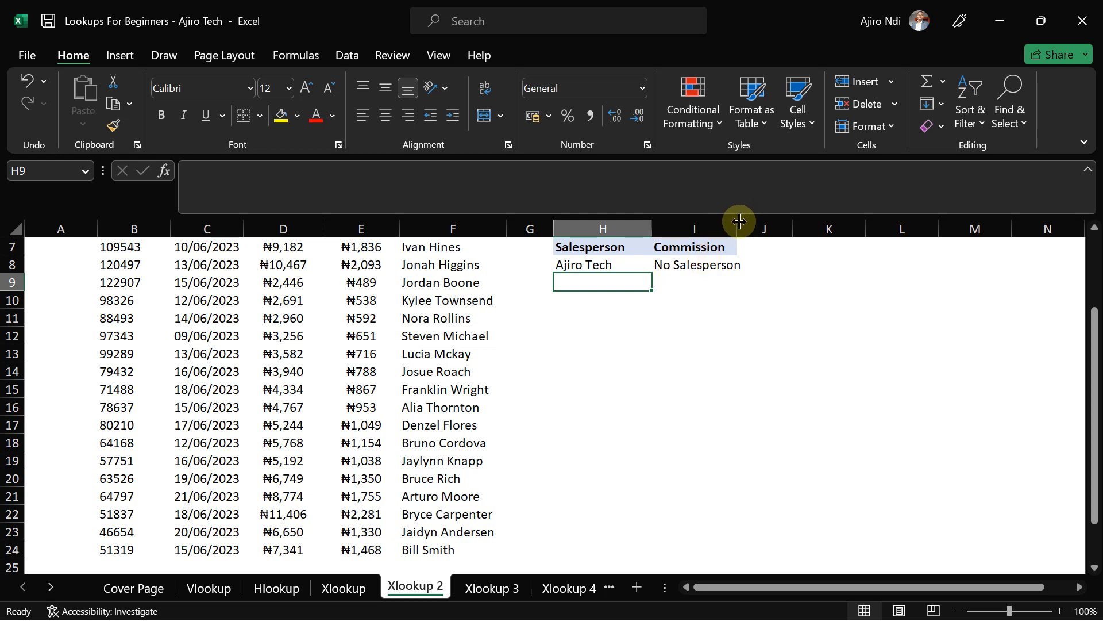
{"action": "left_click_drag", "start_coordinate": [737, 228], "coordinate": [753, 225]}
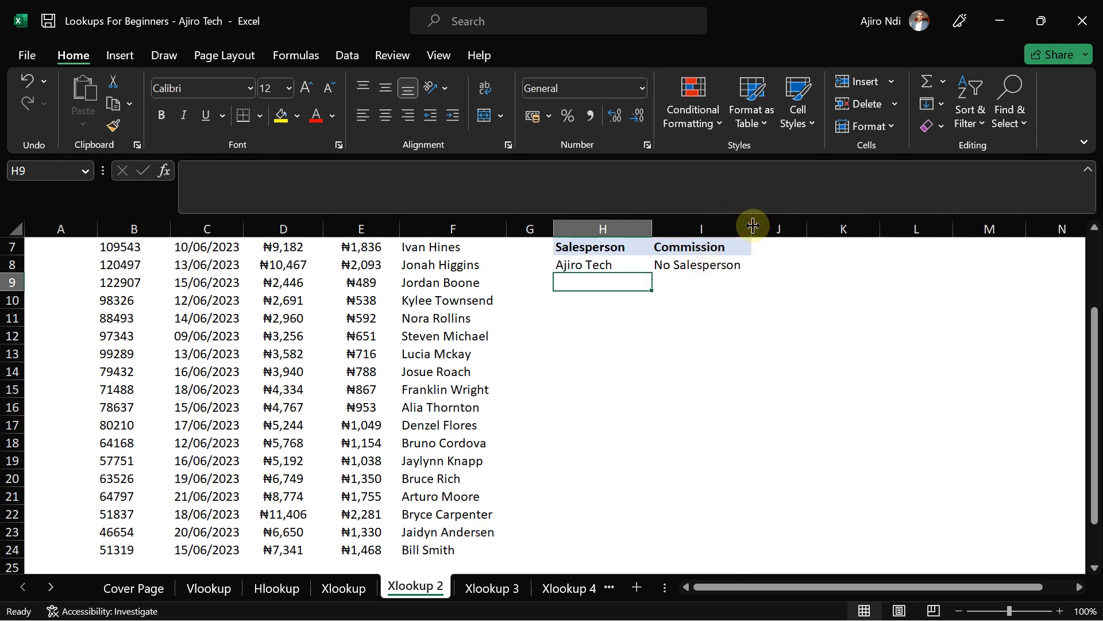
- Remove the 'No Salesperson' fallback from I8's XLOOKUP so it shows #N/A
{"action": "left_click", "coordinate": [696, 263]}
{"action": "left_click", "coordinate": [433, 171]}
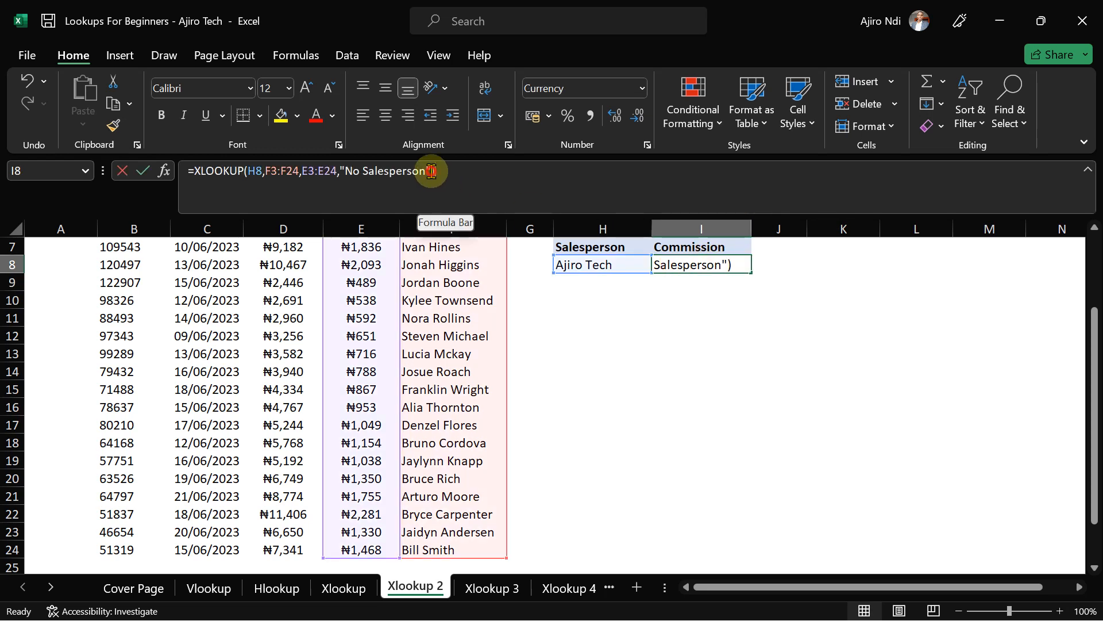
{"action": "key", "text": "shift+Left"}
{"action": "key", "text": "shift+Left"}
{"action": "key", "text": "shift+Left"}
{"action": "key", "text": "shift+Left"}
{"action": "key", "text": "shift+Left"}
{"action": "key", "text": "shift+Left"}
{"action": "key", "text": "shift+Left"}
{"action": "key", "text": "shift+Left"}
{"action": "key", "text": "shift+Left"}
{"action": "key", "text": "shift+Left"}
{"action": "key", "text": "shift+Left"}
{"action": "key", "text": "shift+Left"}
{"action": "key", "text": "shift+Left"}
{"action": "key", "text": "shift+Left"}
{"action": "key", "text": "shift+Left"}
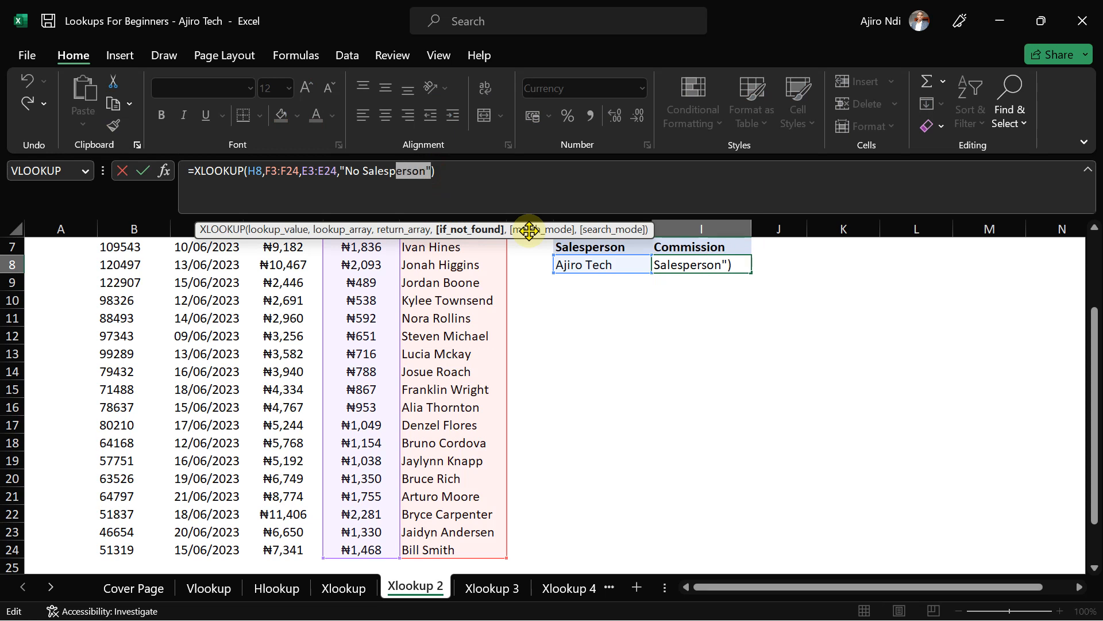
{"action": "key", "text": "shift+Left"}
{"action": "key", "text": "BackSpace"}
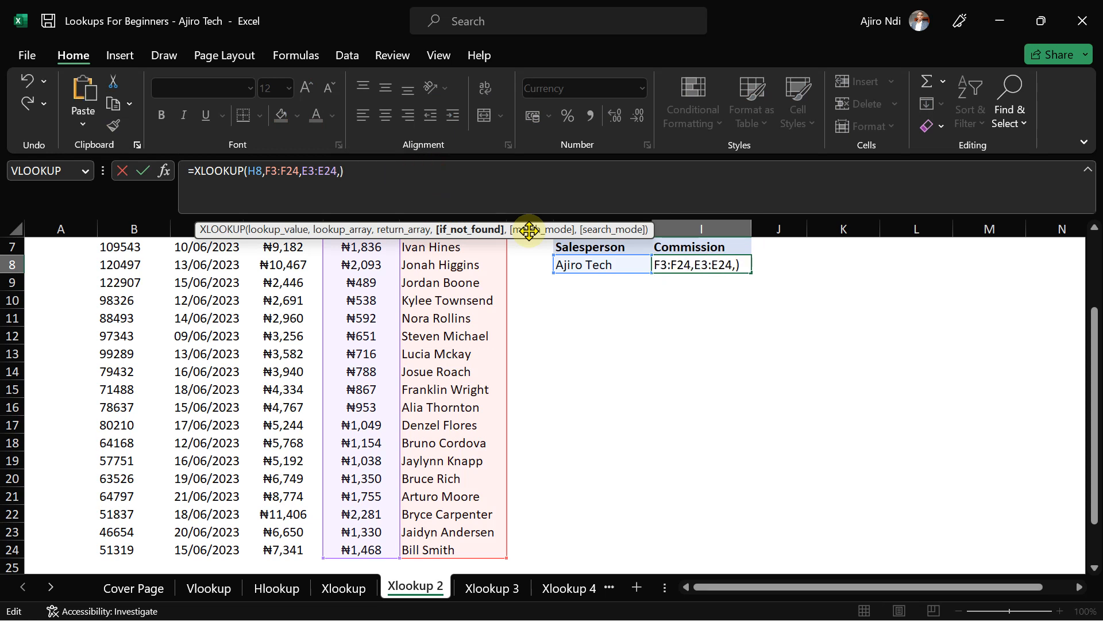
{"action": "key", "text": "BackSpace"}
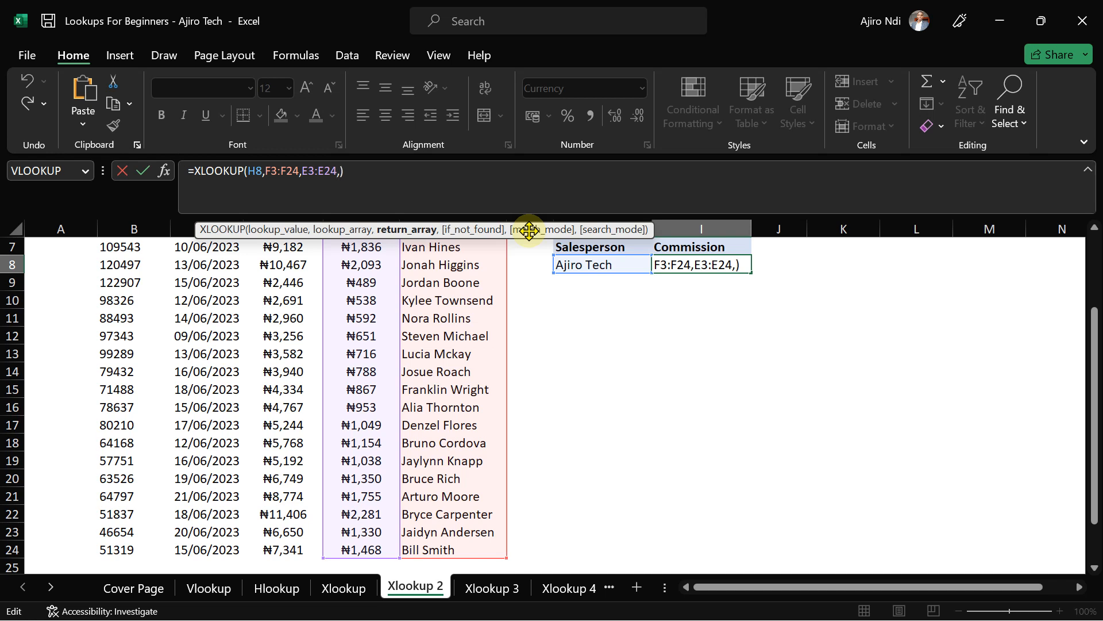
{"action": "key", "text": "Return"}
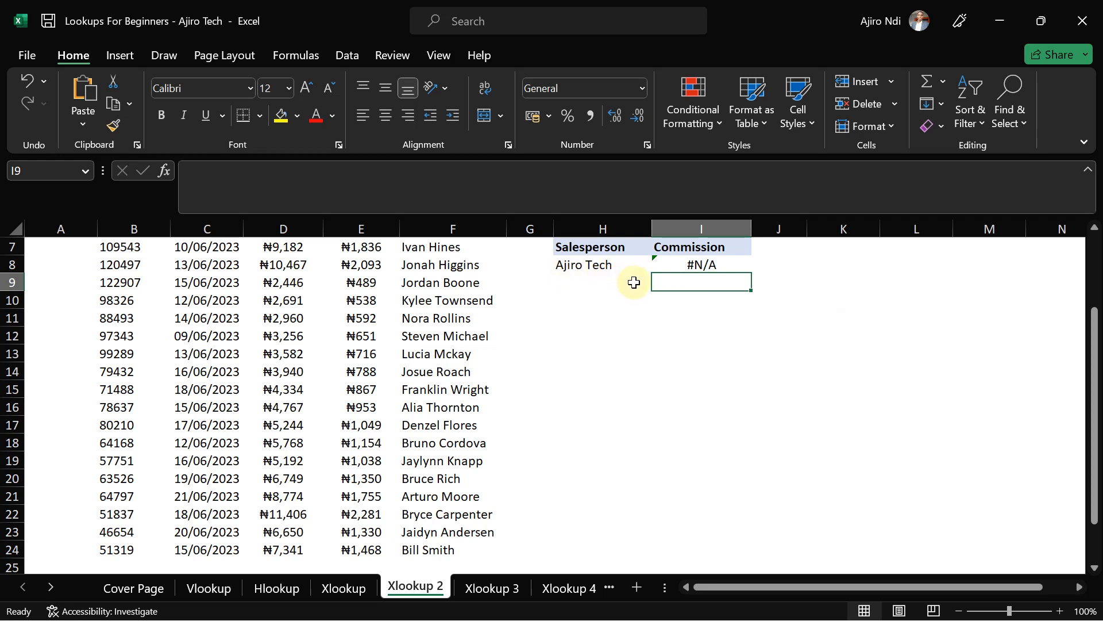
- Restore the fallback, then replace it with an empty string "" in I8's XLOOKUP
{"action": "left_click", "coordinate": [713, 264]}
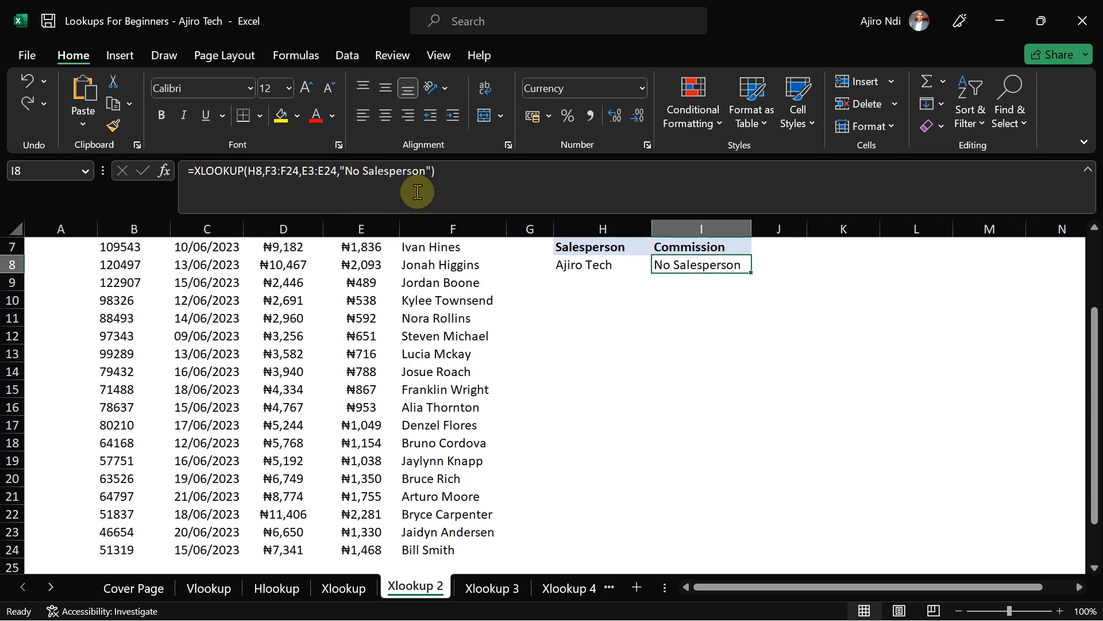
{"action": "key", "text": "Return"}
{"action": "left_click", "coordinate": [660, 265]}
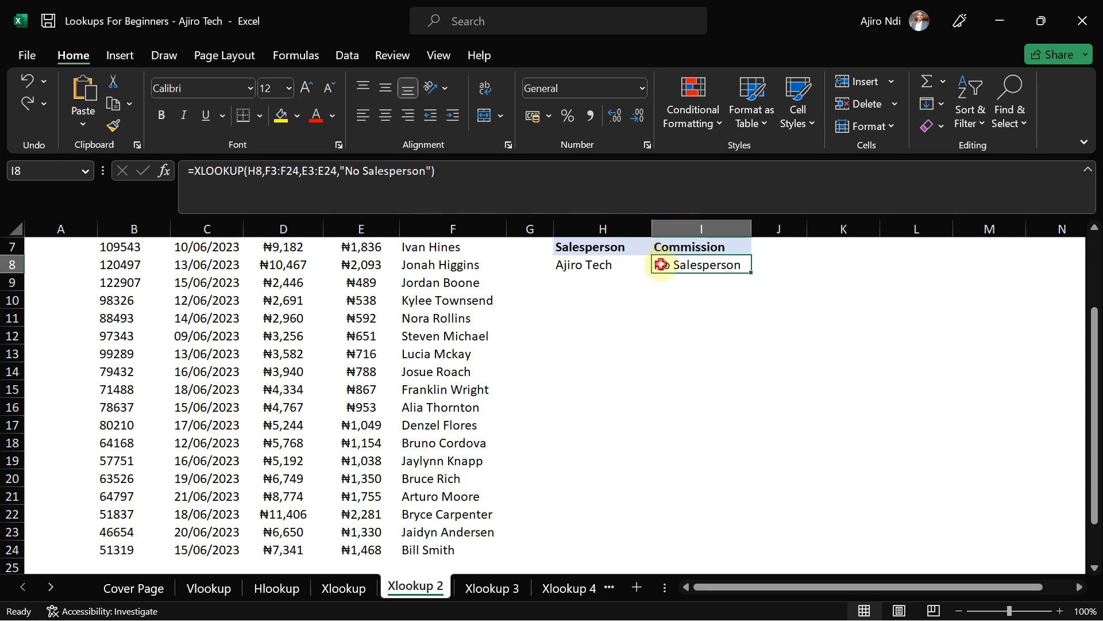
{"action": "left_click", "coordinate": [426, 173]}
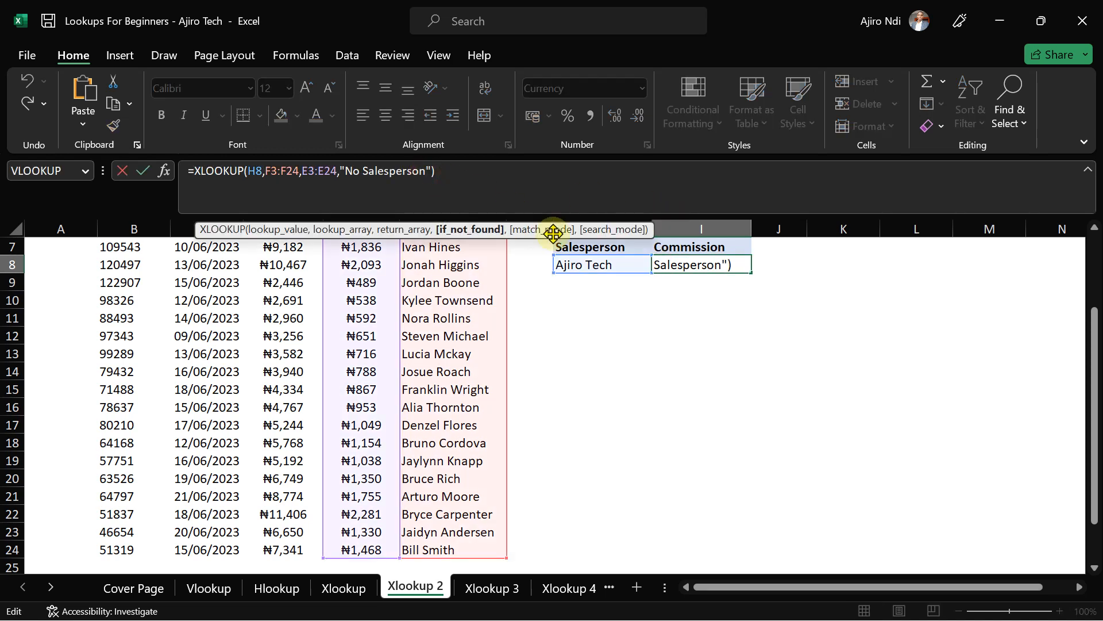
{"action": "key", "text": "BackSpace"}
{"action": "key", "text": "BackSpace"}
{"action": "key", "text": "BackSpace"}
{"action": "key", "text": "BackSpace"}
{"action": "key", "text": "BackSpace"}
{"action": "key", "text": "BackSpace"}
{"action": "key", "text": "BackSpace"}
{"action": "key", "text": "BackSpace"}
{"action": "key", "text": "BackSpace"}
{"action": "key", "text": "BackSpace"}
{"action": "key", "text": "BackSpace"}
{"action": "key", "text": "BackSpace"}
{"action": "key", "text": "BackSpace"}
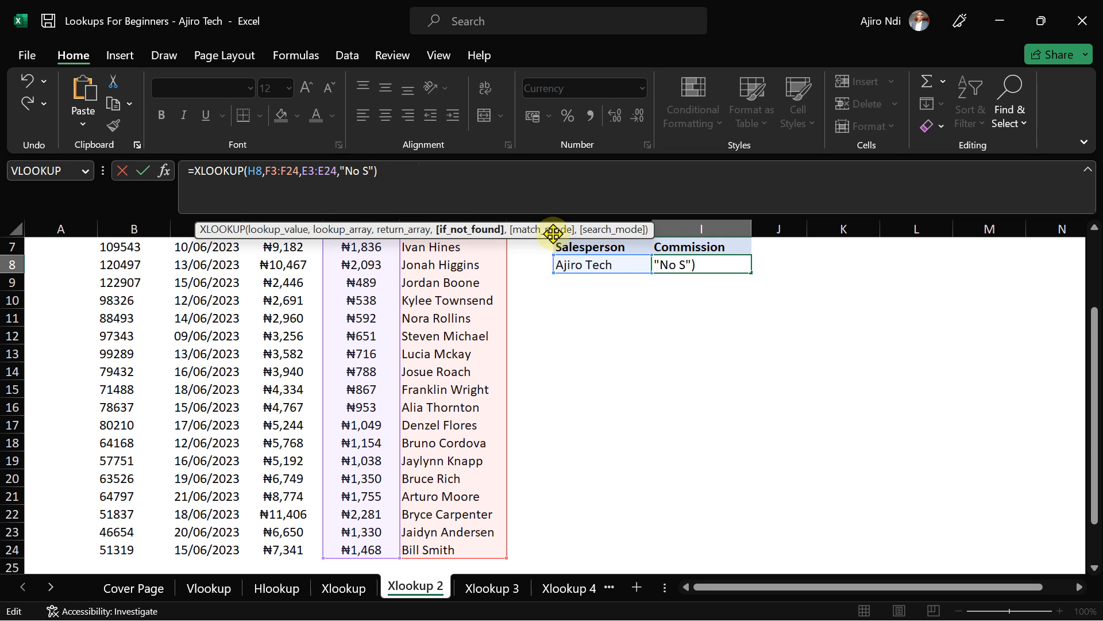
{"action": "key", "text": "BackSpace"}
{"action": "key", "text": "BackSpace"}
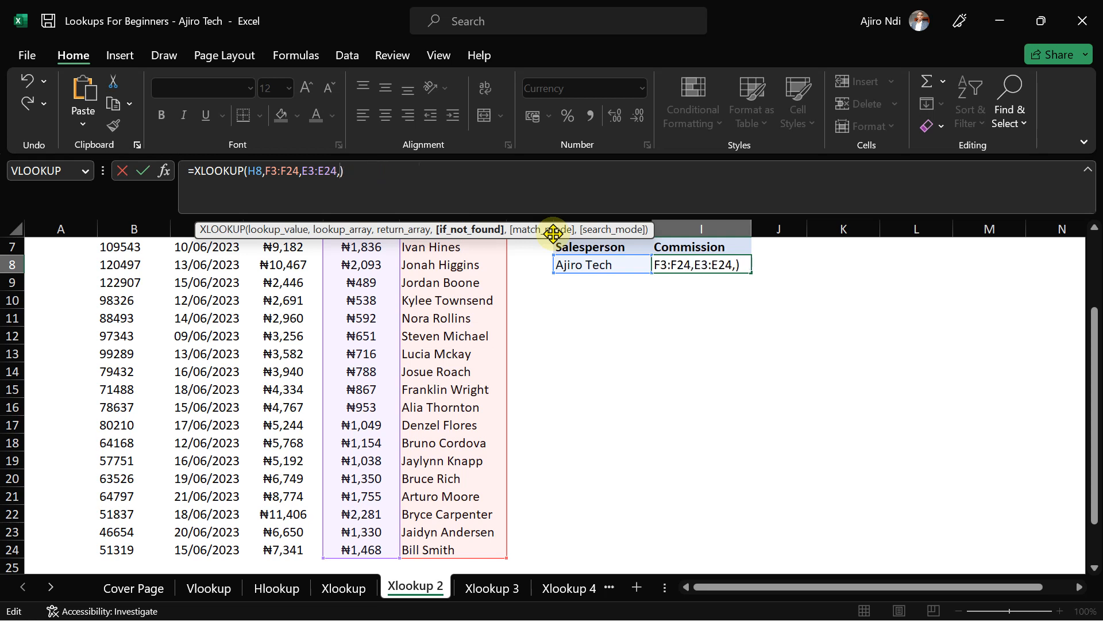
{"action": "type", "text": "\"\""}
{"action": "key", "text": "Return"}
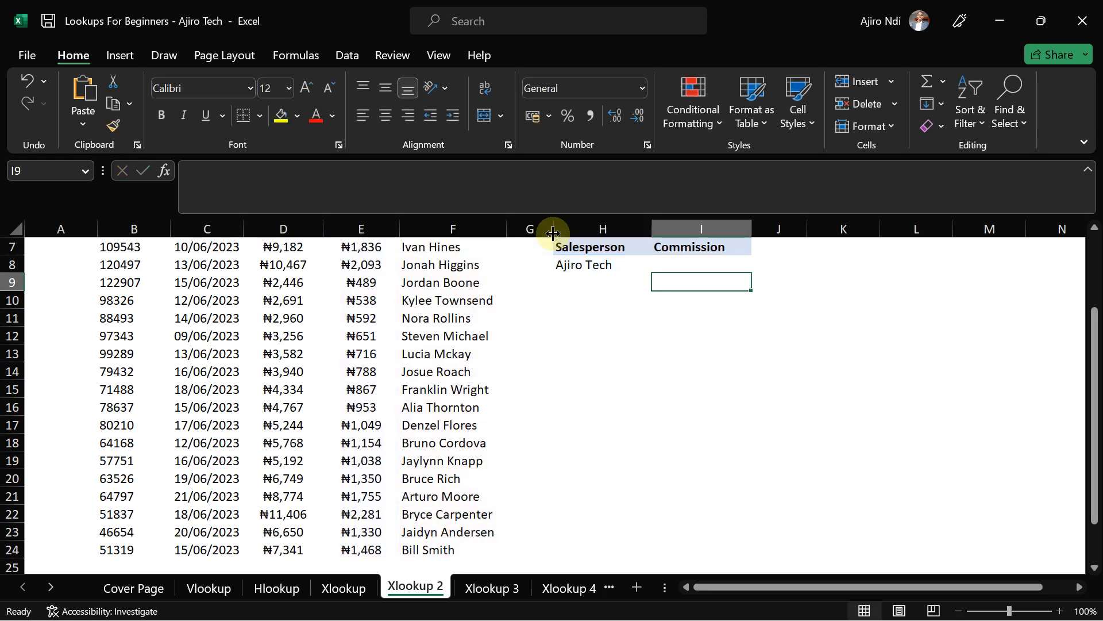
- Re-enter an unlisted salesperson name in H8 so I8 stays blank
{"action": "left_click", "coordinate": [597, 265]}
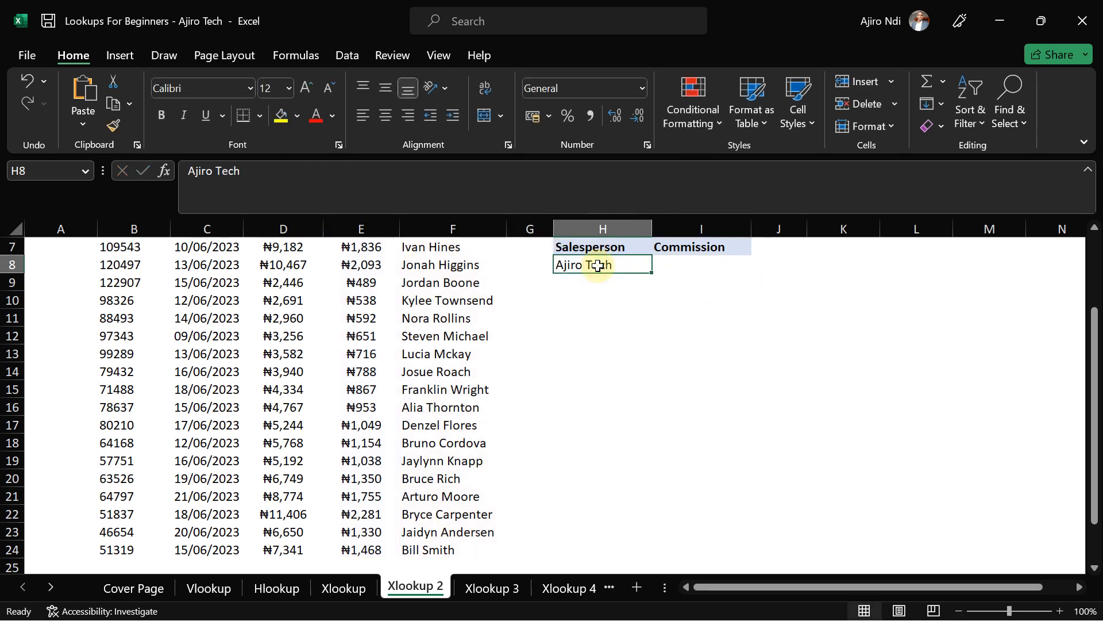
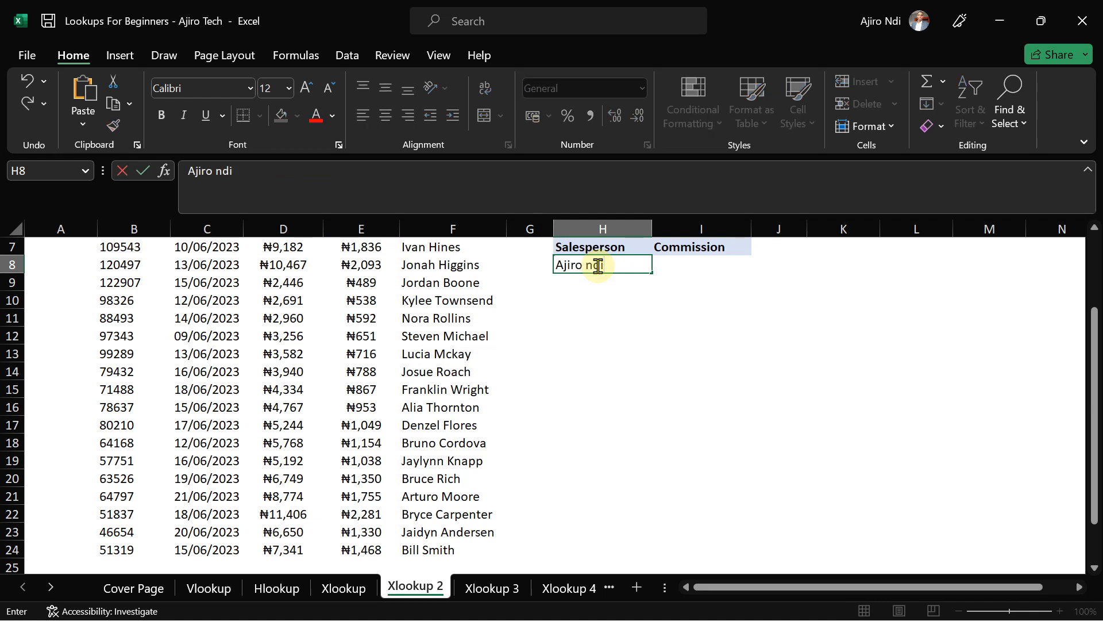
{"action": "type", "text": "Ndi"}
{"action": "key", "text": "Return"}
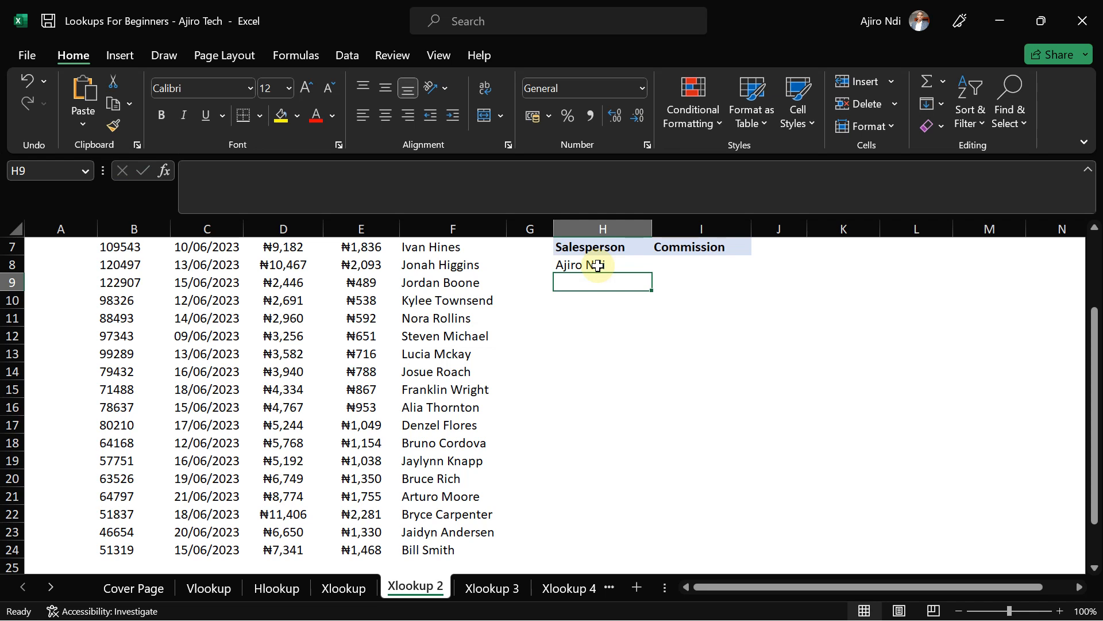
- Select I8 and browse the View, Data, Review and Formulas ribbon tabs
{"action": "left_click", "coordinate": [694, 263]}
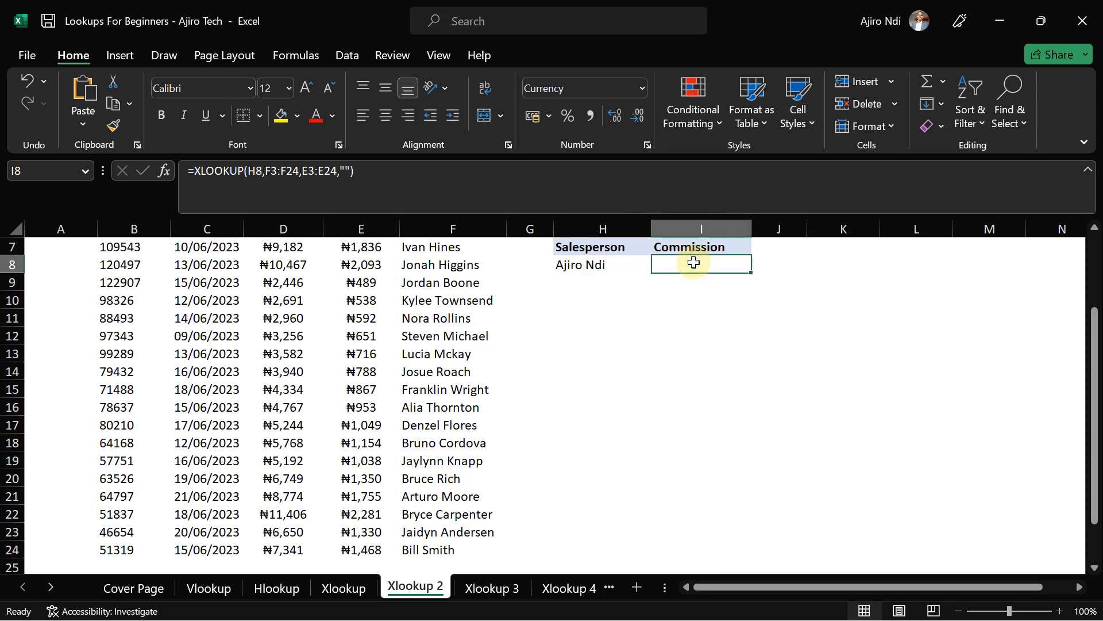
{"action": "left_click", "coordinate": [437, 55]}
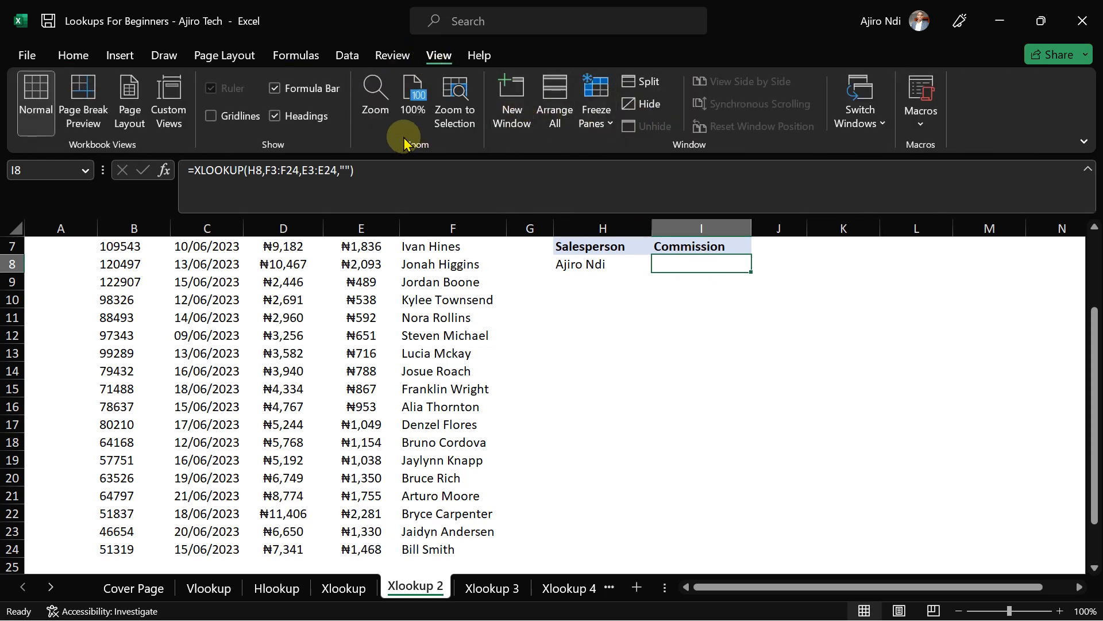
{"action": "left_click", "coordinate": [351, 56]}
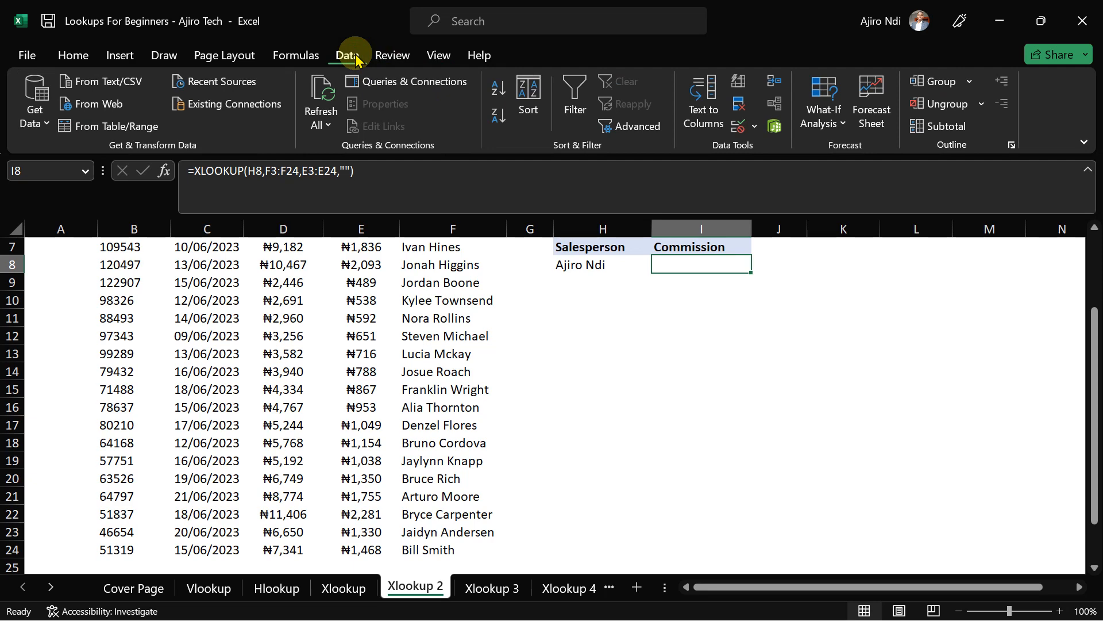
{"action": "left_click", "coordinate": [389, 58]}
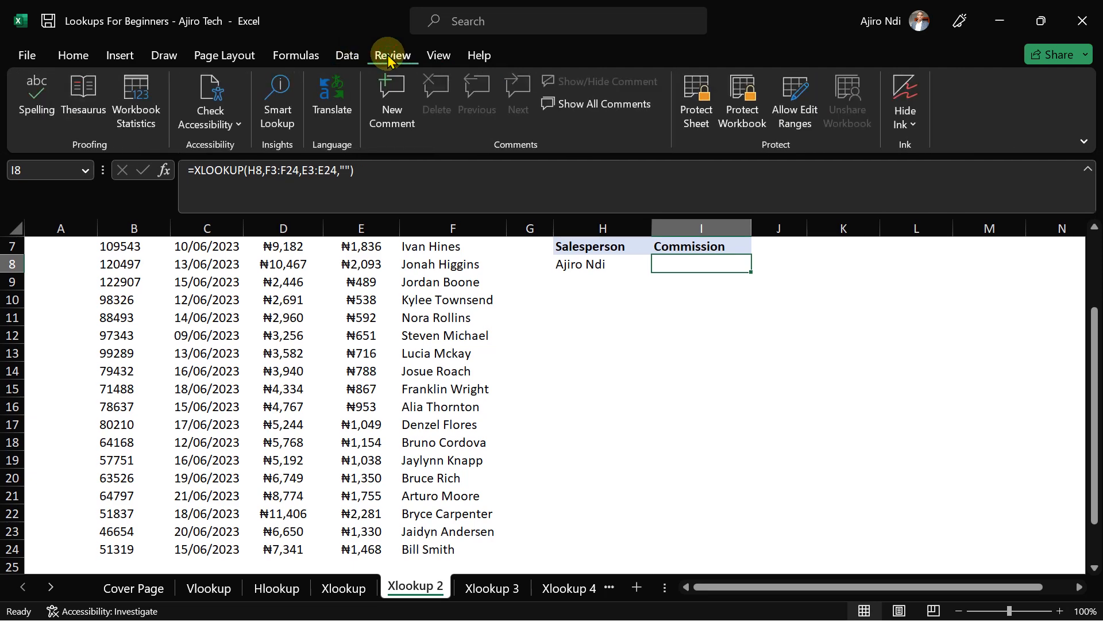
{"action": "left_click", "coordinate": [307, 56]}
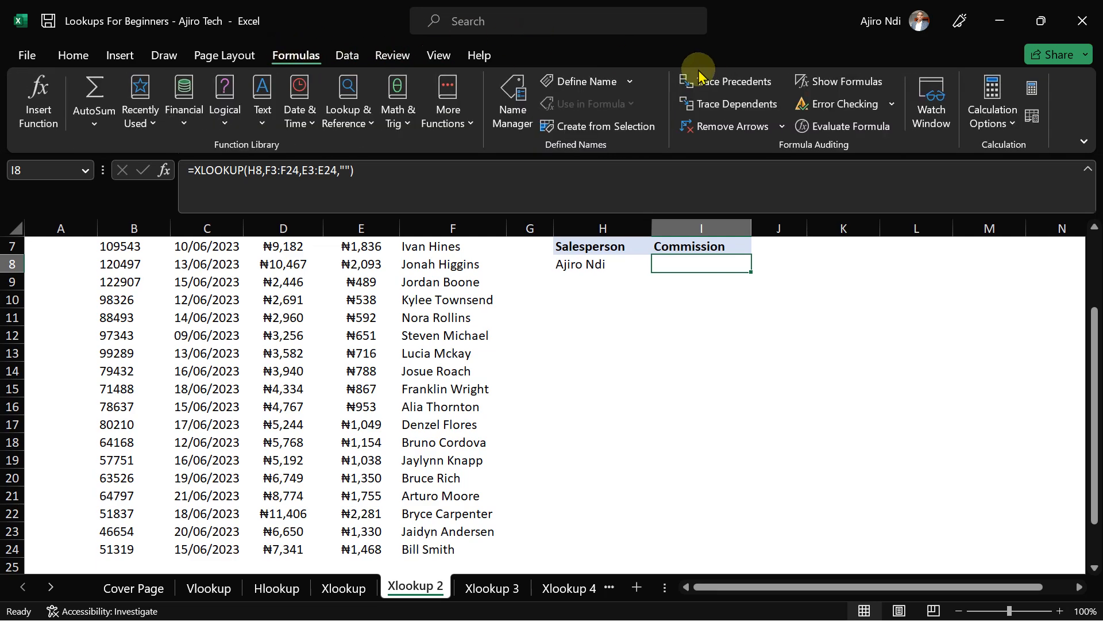
- Turn on Show Formulas and scroll around to review the sheet's formulas
{"action": "left_click", "coordinate": [843, 88]}
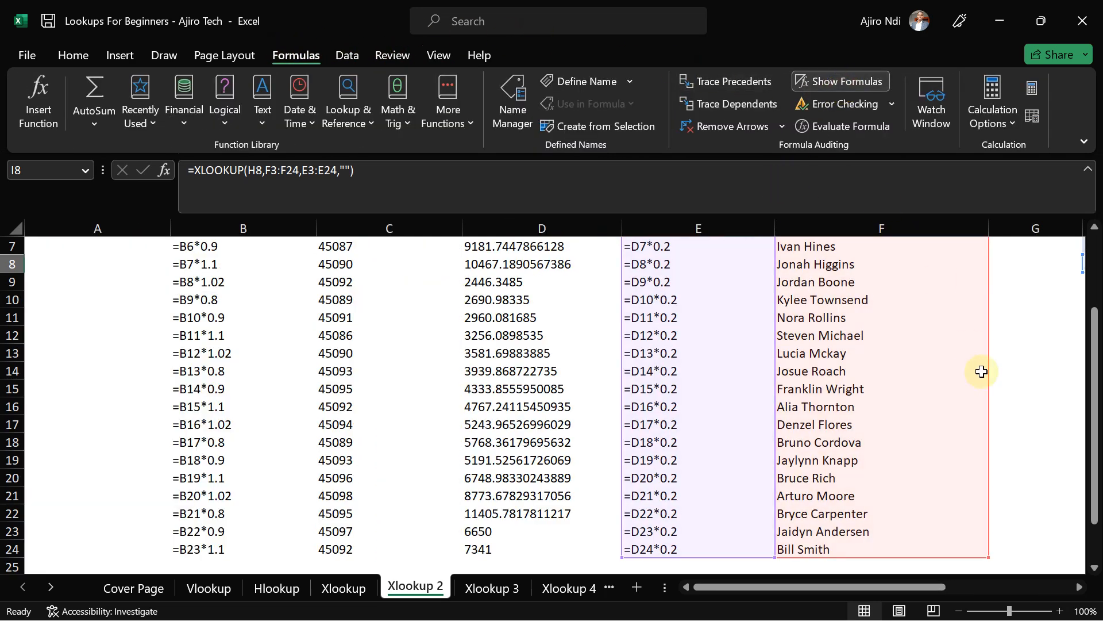
{"action": "left_click_drag", "start_coordinate": [1094, 373], "coordinate": [1076, 219]}
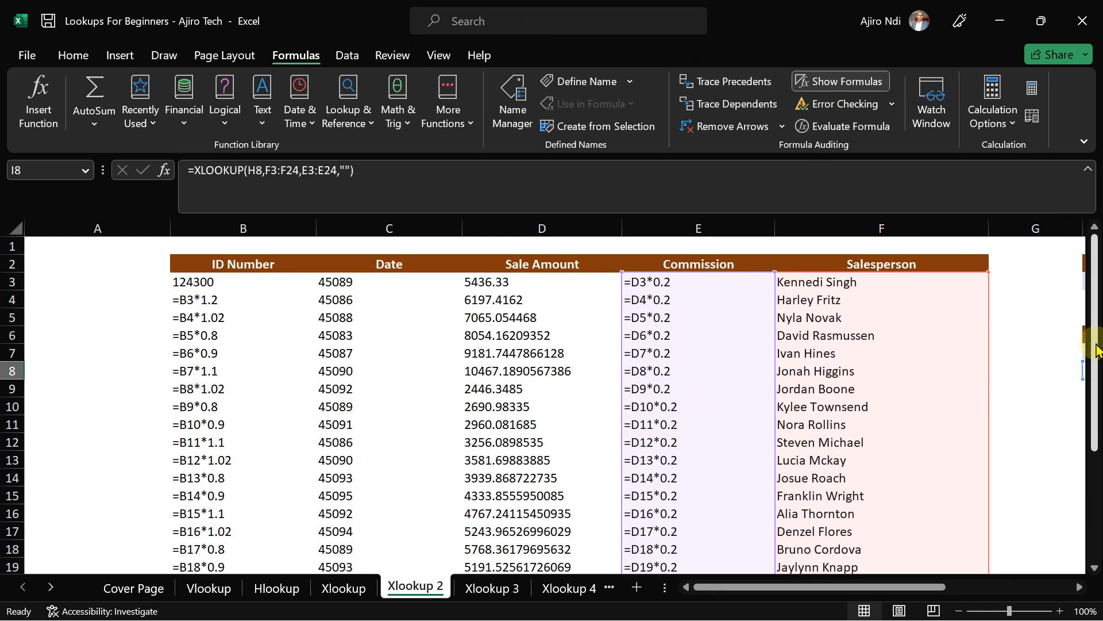
{"action": "left_click_drag", "start_coordinate": [1093, 374], "coordinate": [1097, 414]}
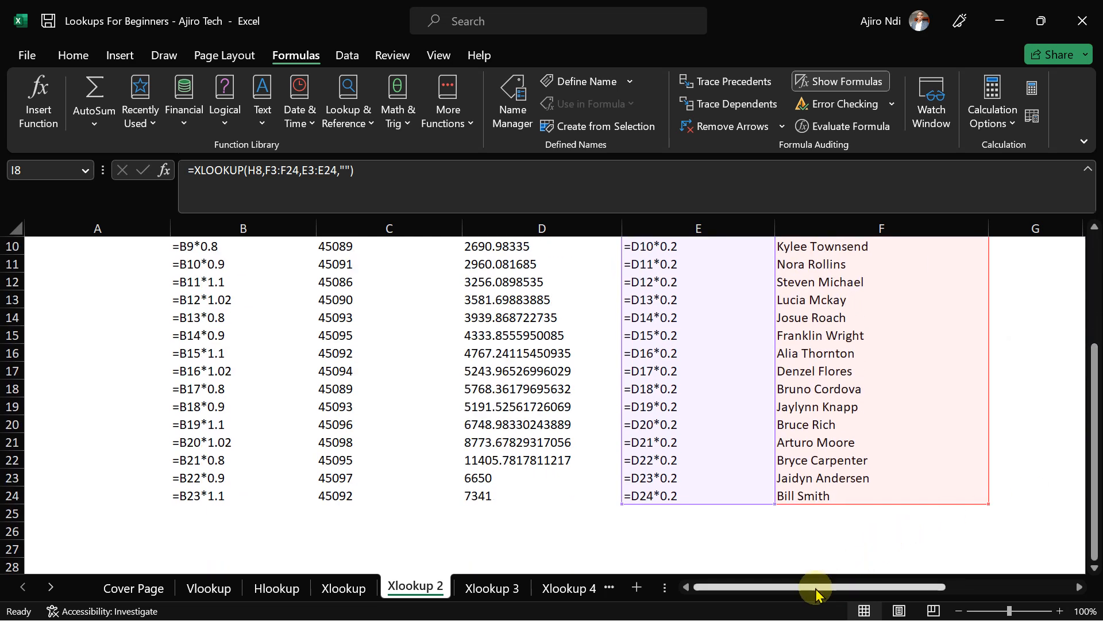
{"action": "left_click_drag", "start_coordinate": [816, 594], "coordinate": [942, 594]}
{"action": "left_click_drag", "start_coordinate": [1096, 440], "coordinate": [1087, 293]}
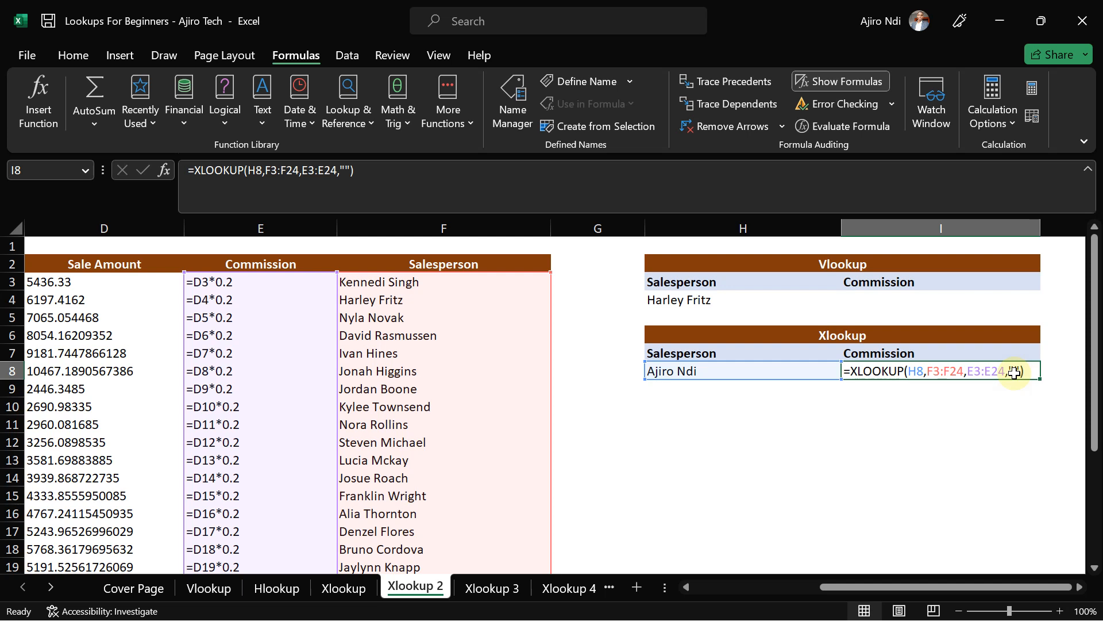
- Turn off Show Formulas, scroll back left, and switch to the Xlookup 3 sheet
{"action": "left_click", "coordinate": [825, 86]}
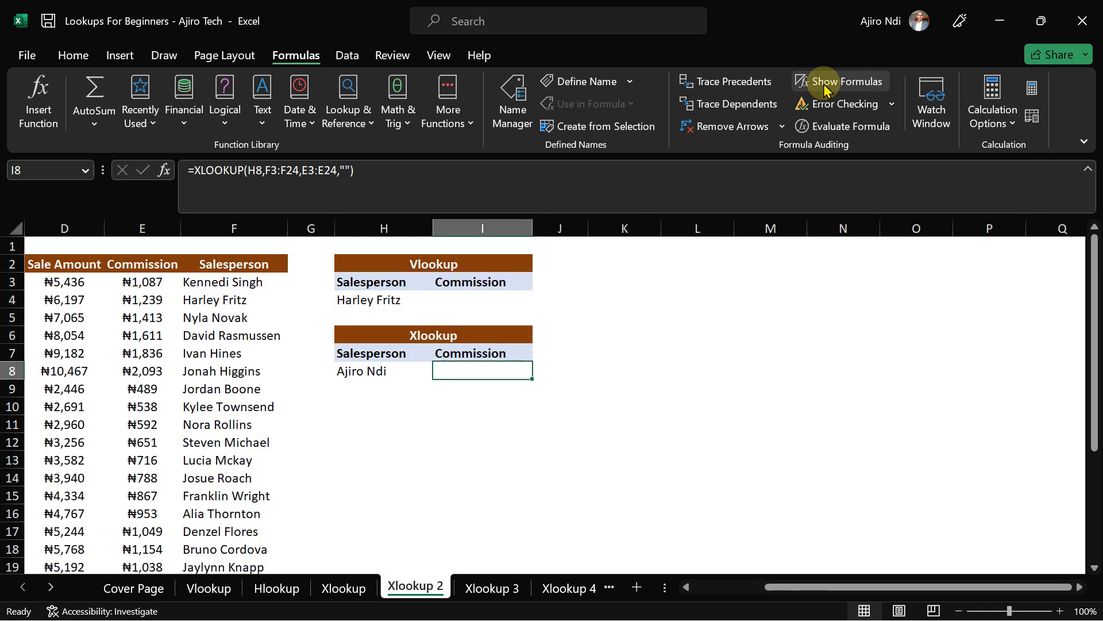
{"action": "left_click_drag", "start_coordinate": [794, 587], "coordinate": [681, 598]}
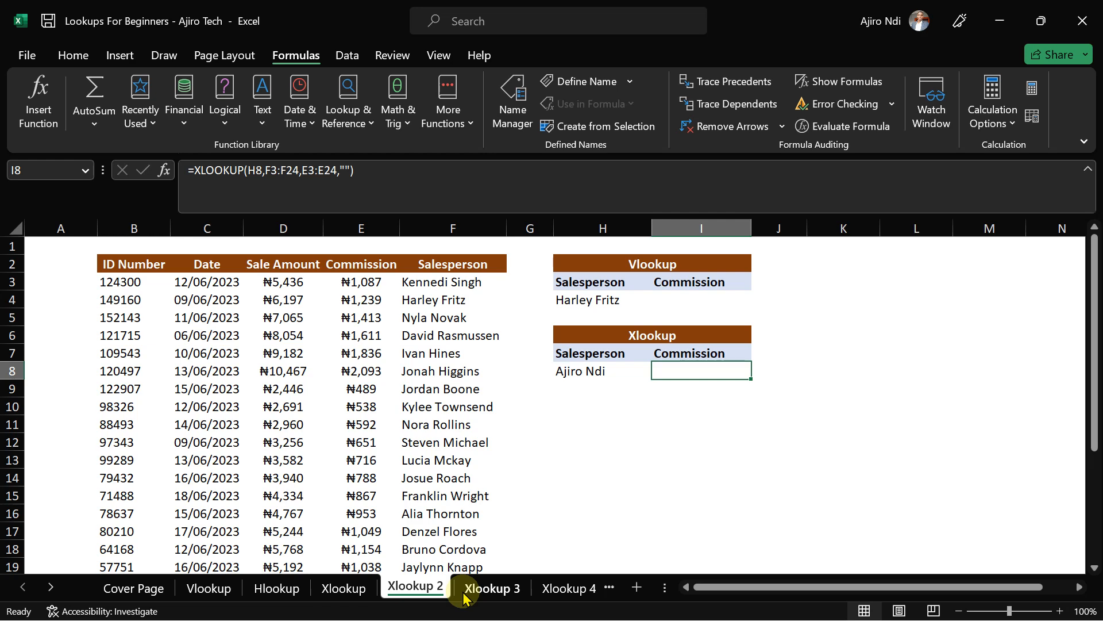
{"action": "left_click", "coordinate": [491, 587]}
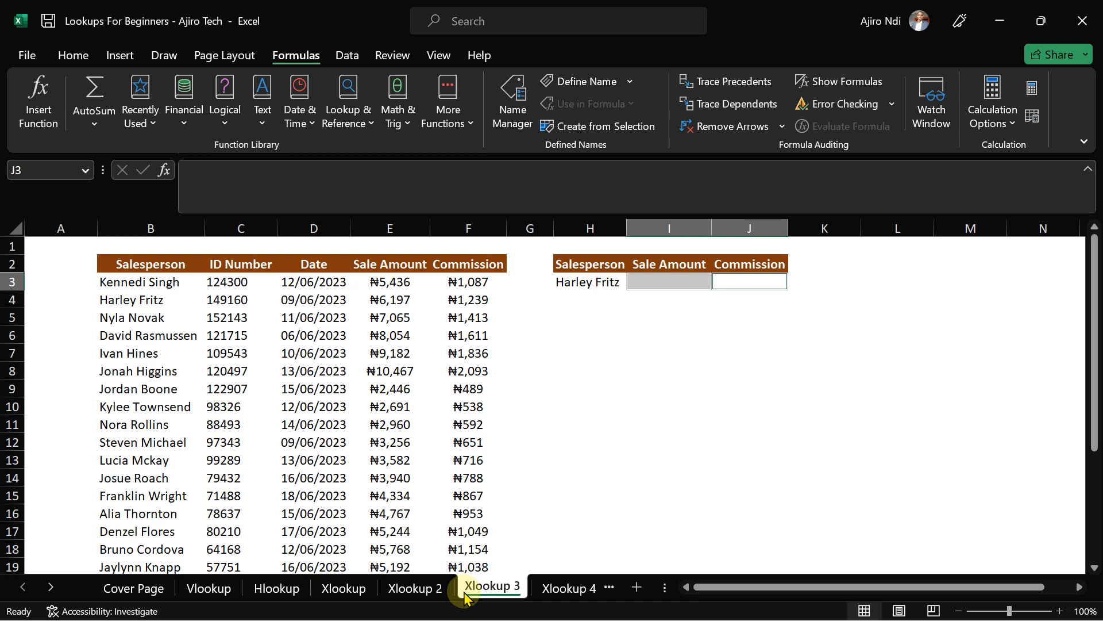
- In I3, start an XLOOKUP with H3 as lookup value and B3:B24 as lookup range
{"action": "left_click", "coordinate": [644, 288]}
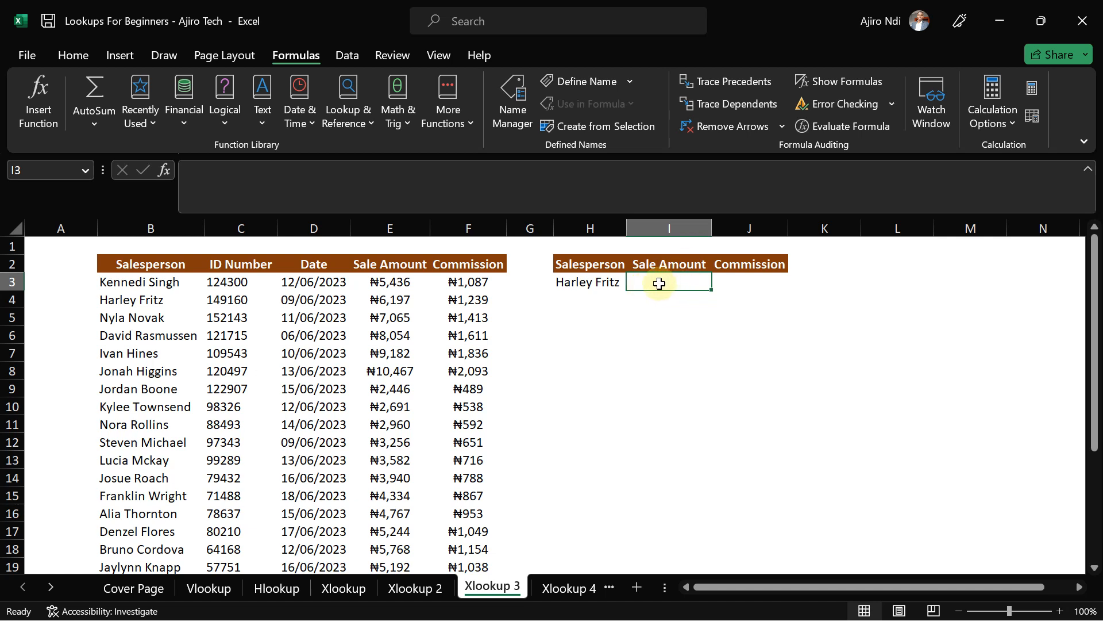
{"action": "type", "text": "="}
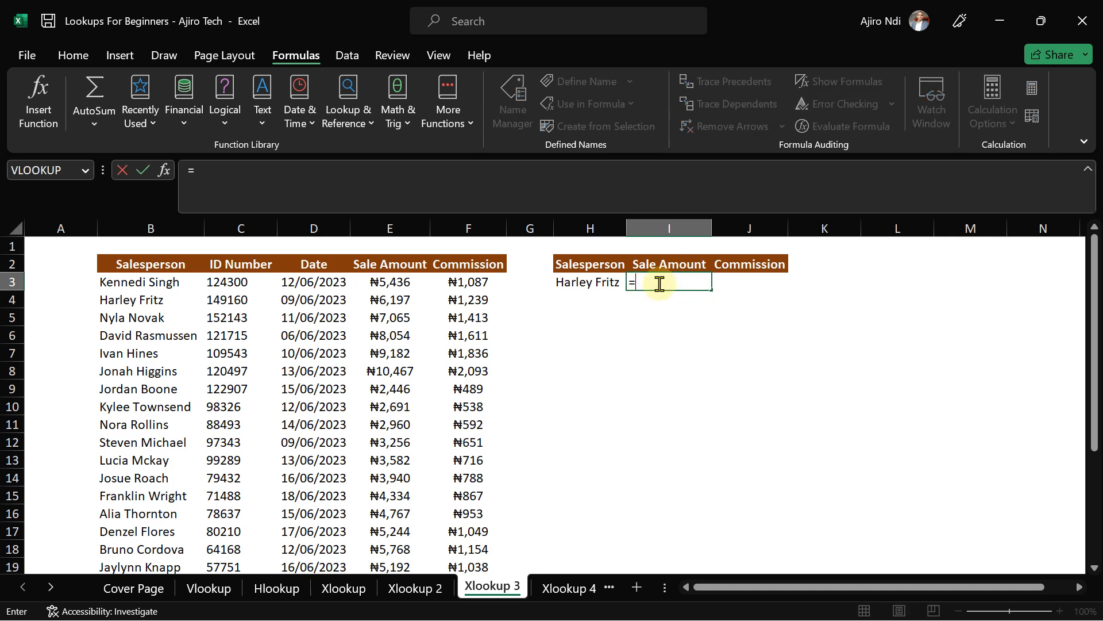
{"action": "type", "text": "xloo"}
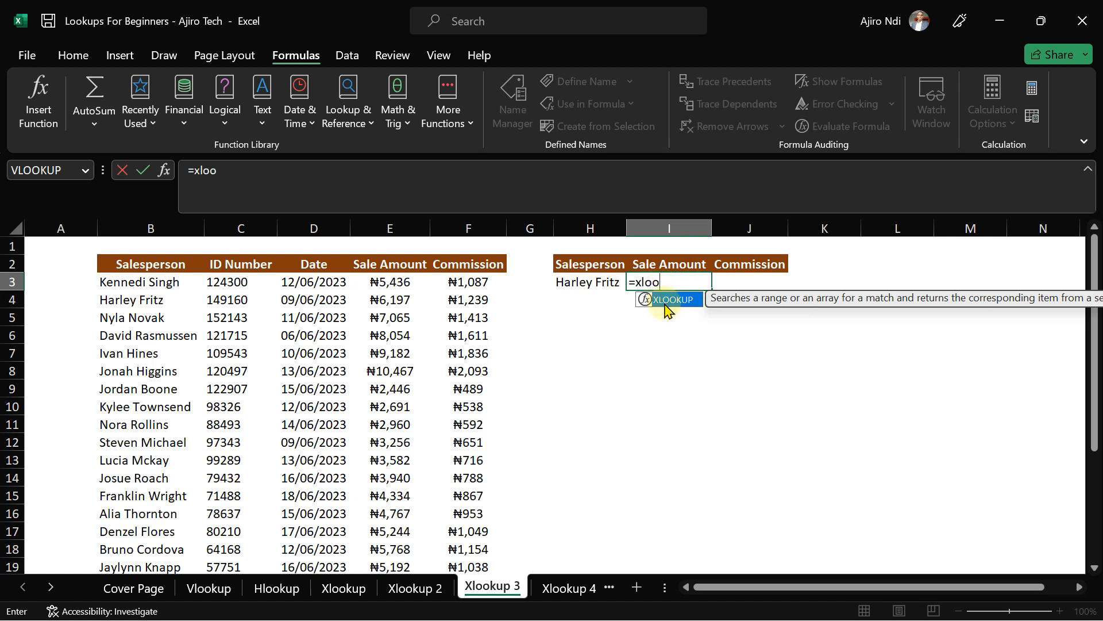
{"action": "double_click", "coordinate": [667, 300]}
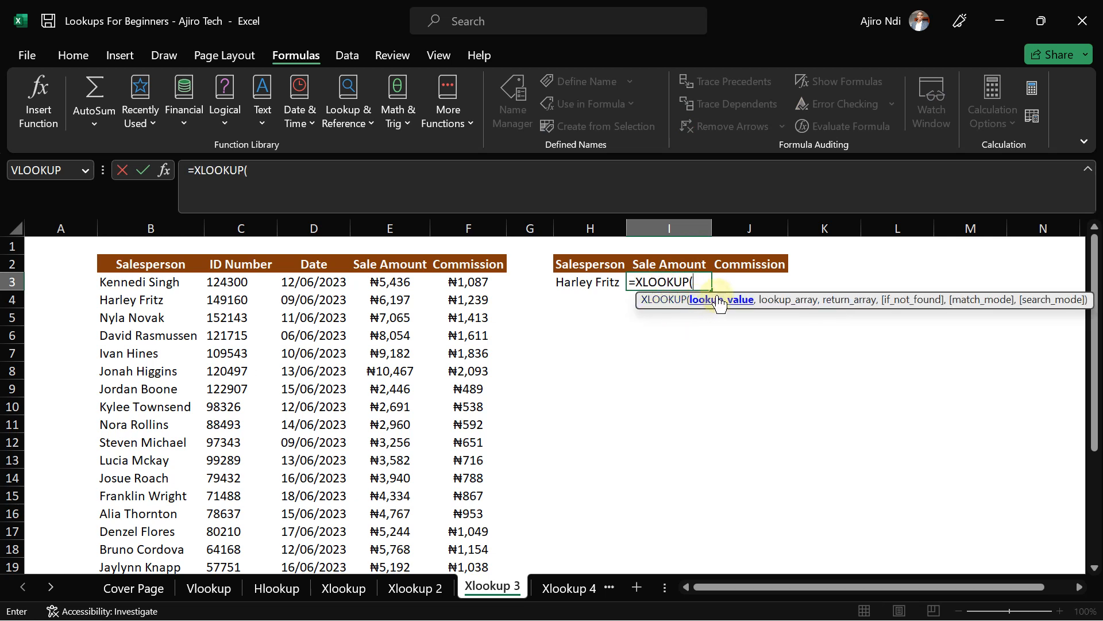
{"action": "left_click", "coordinate": [578, 288]}
{"action": "type", "text": ","}
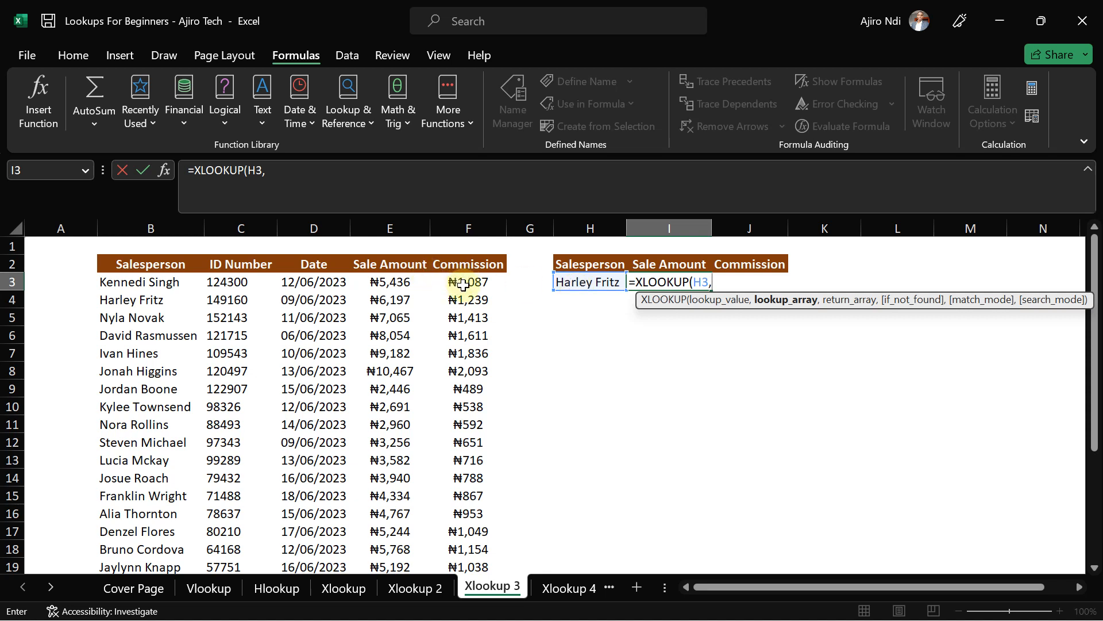
{"action": "left_click", "coordinate": [152, 284]}
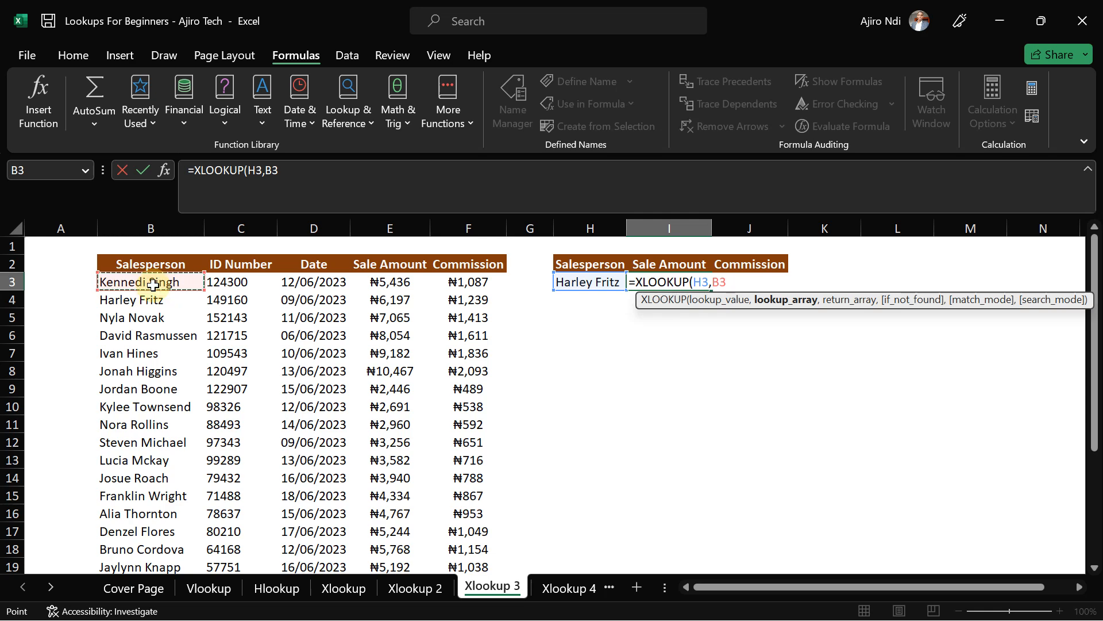
{"action": "key", "text": "ctrl+shift+Down"}
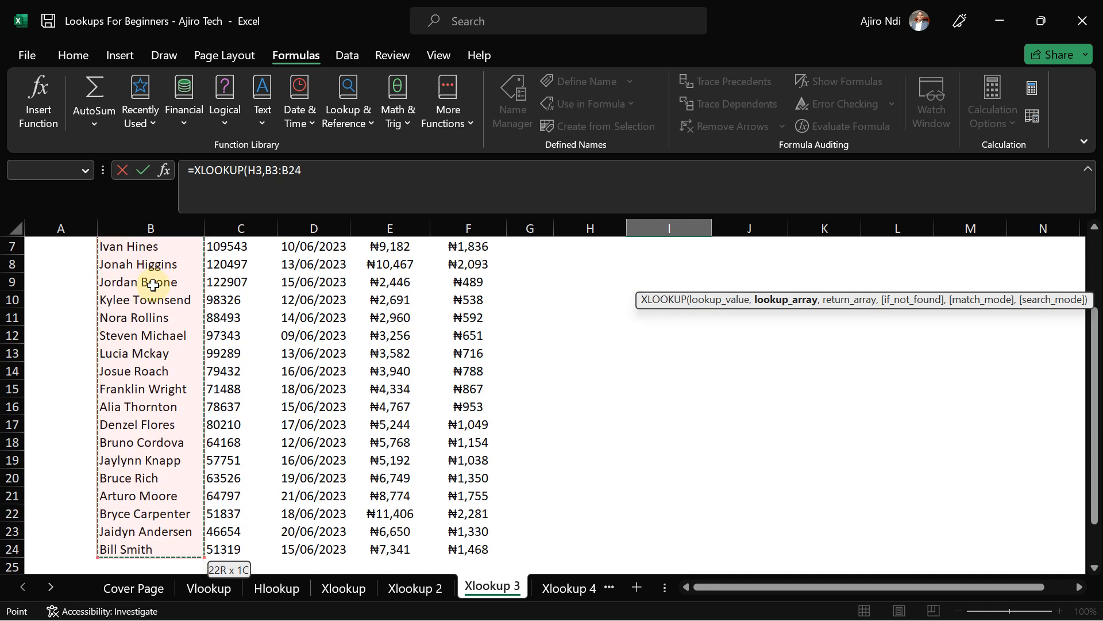
- Add E3:F24 as the return range and close the XLOOKUP parenthesis
{"action": "left_click", "coordinate": [316, 167]}
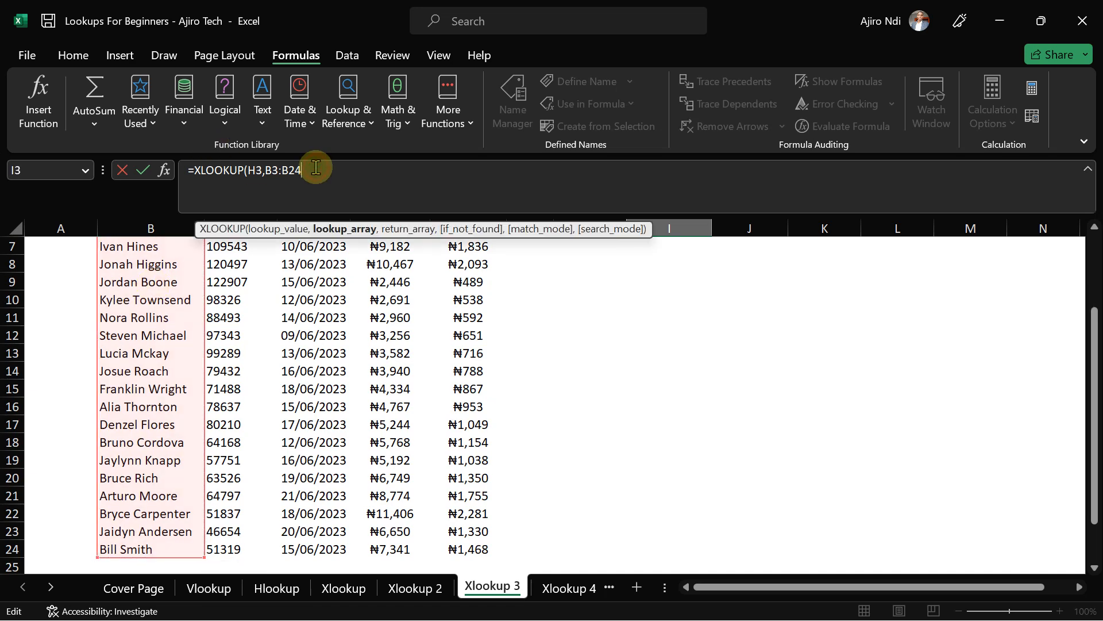
{"action": "type", "text": ","}
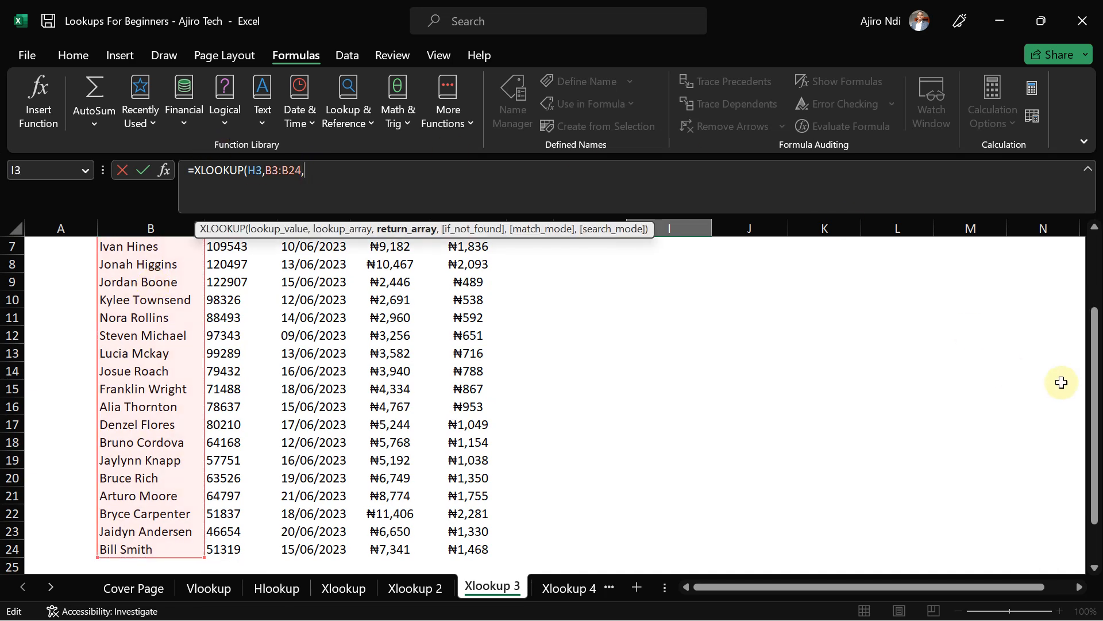
{"action": "left_click_drag", "start_coordinate": [1092, 401], "coordinate": [1096, 270]}
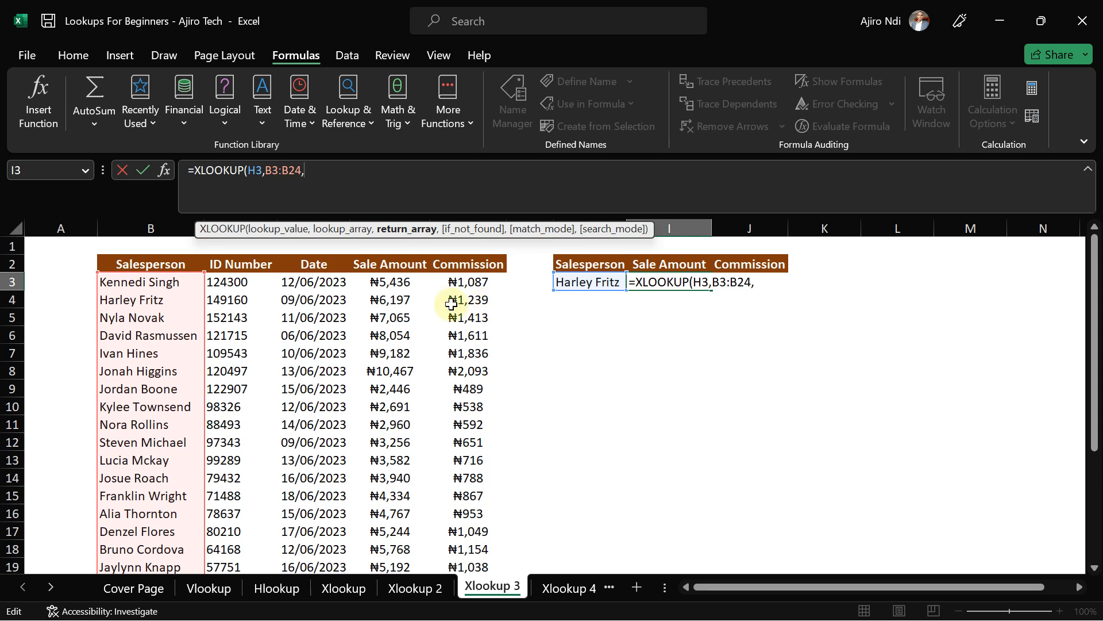
{"action": "left_click", "coordinate": [388, 284]}
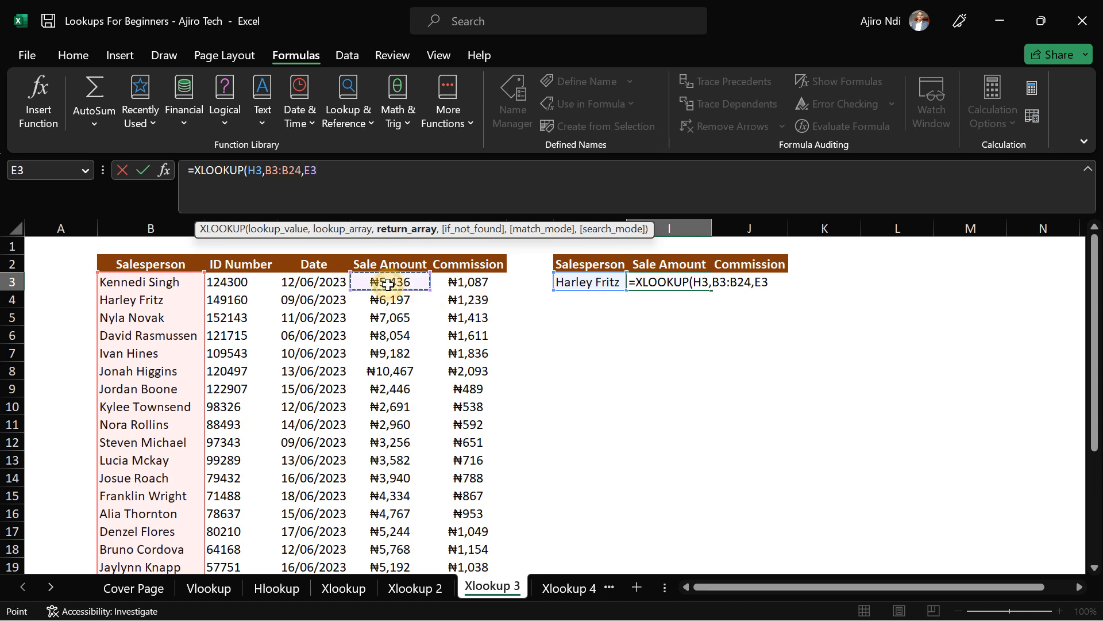
{"action": "key", "text": "shift+Right"}
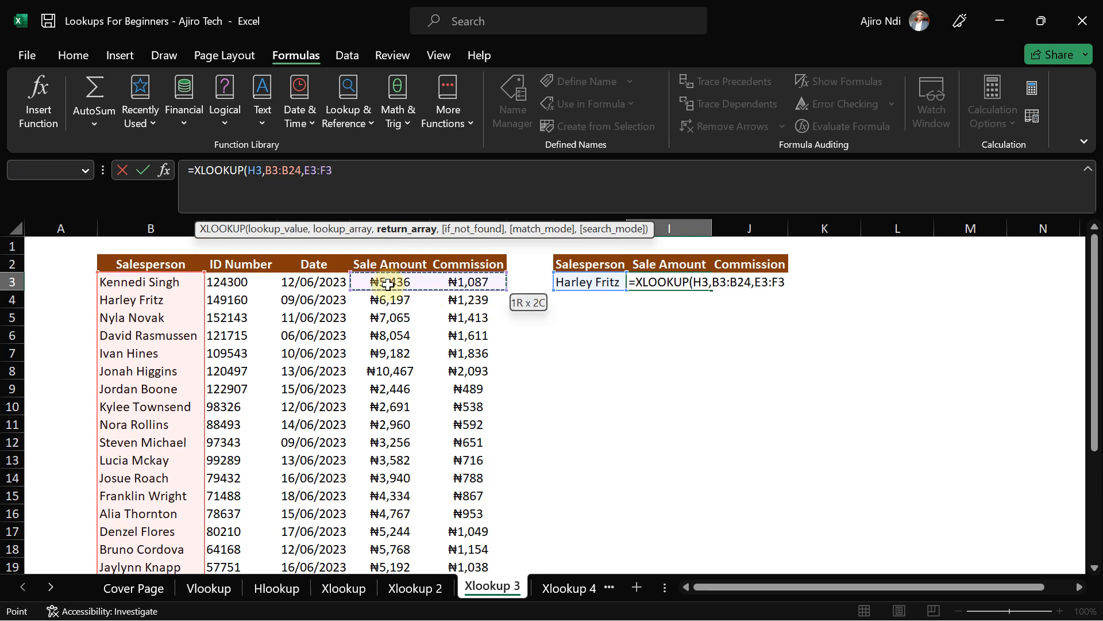
{"action": "key", "text": "ctrl+shift+Down"}
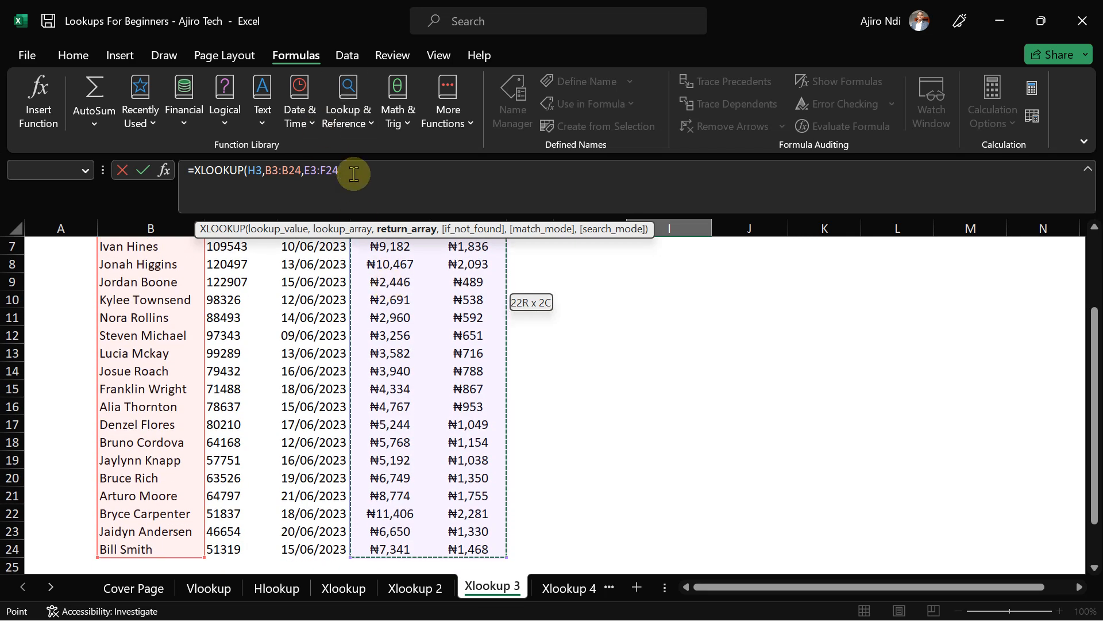
{"action": "type", "text": ")"}
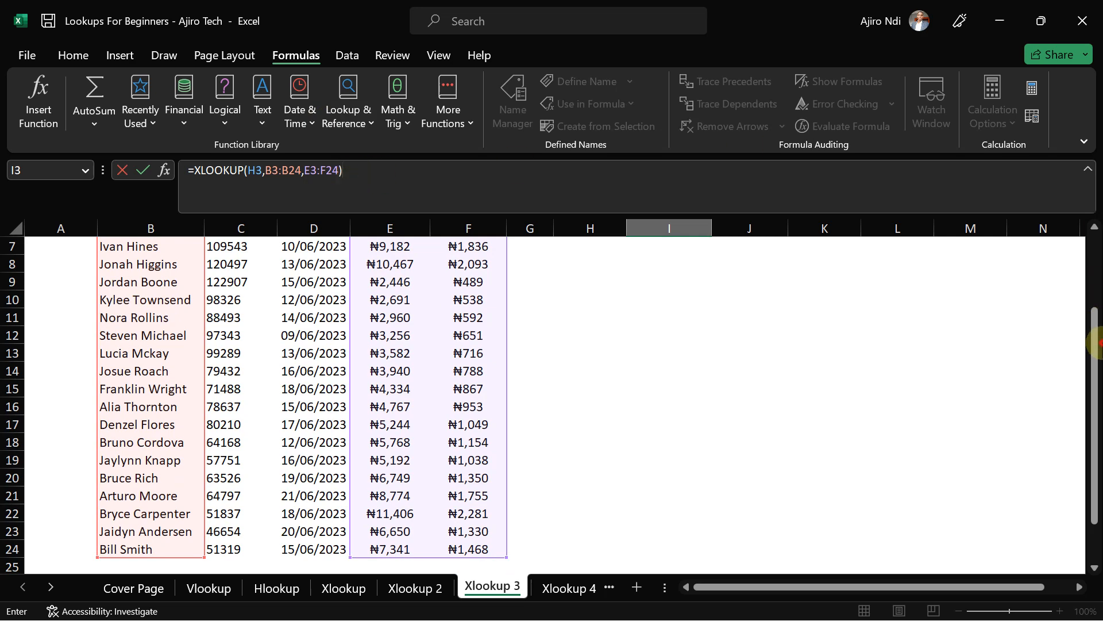
{"action": "left_click_drag", "start_coordinate": [1094, 343], "coordinate": [1095, 230]}
- Commit the formula, check the spilled ₦6,197 and ₦1,239 in I3:J3, then open Xlookup 4
{"action": "key", "text": "Return"}
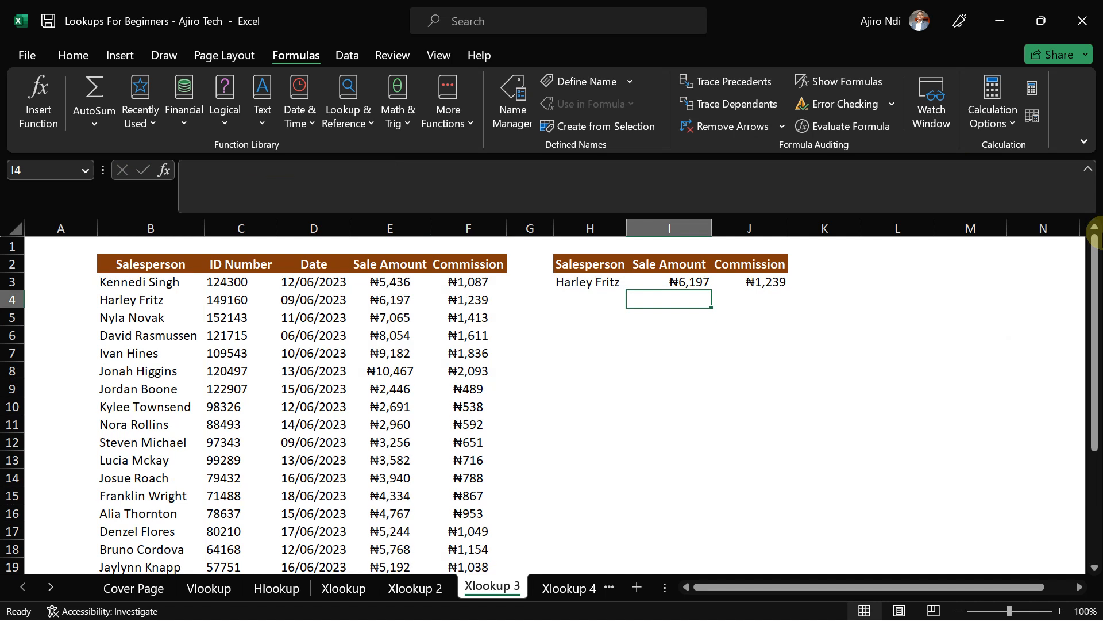
{"action": "left_click", "coordinate": [665, 281]}
{"action": "left_click", "coordinate": [737, 281]}
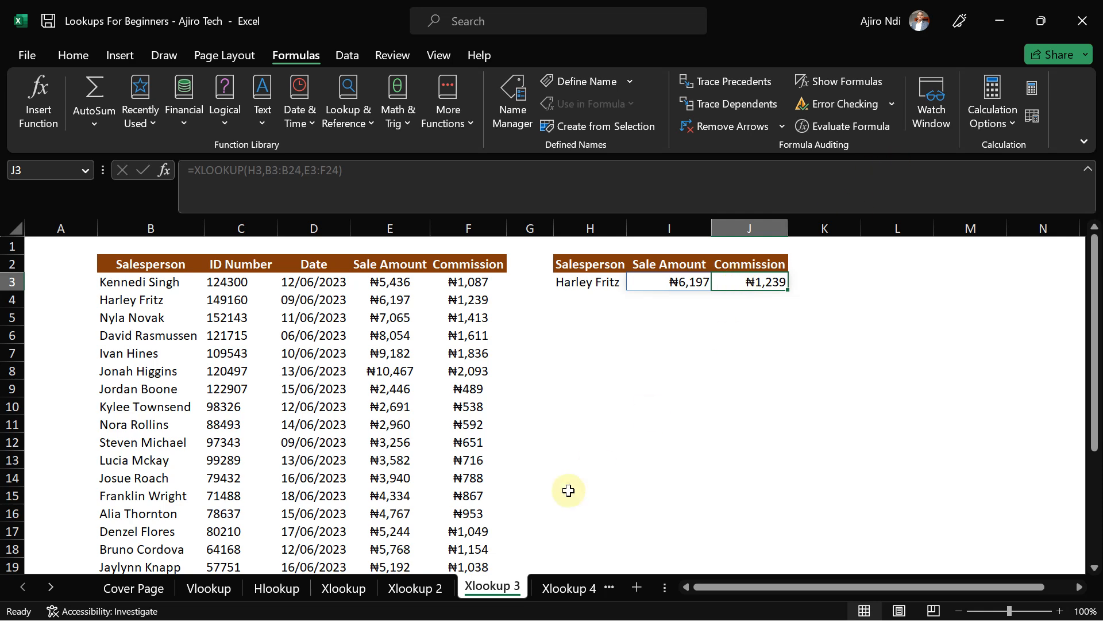
{"action": "left_click", "coordinate": [562, 586]}
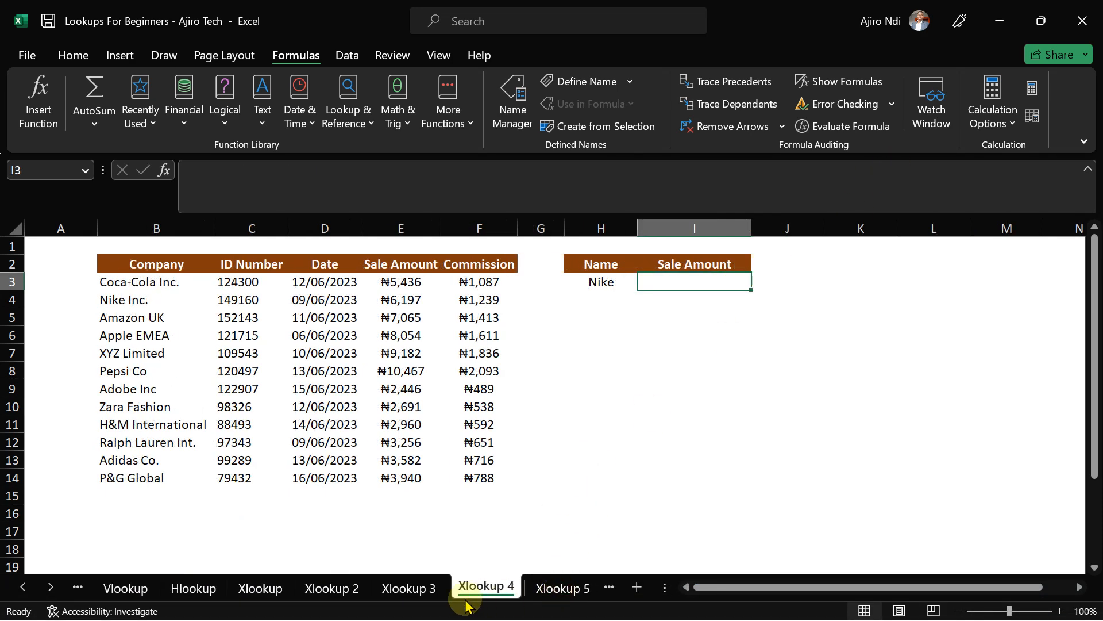
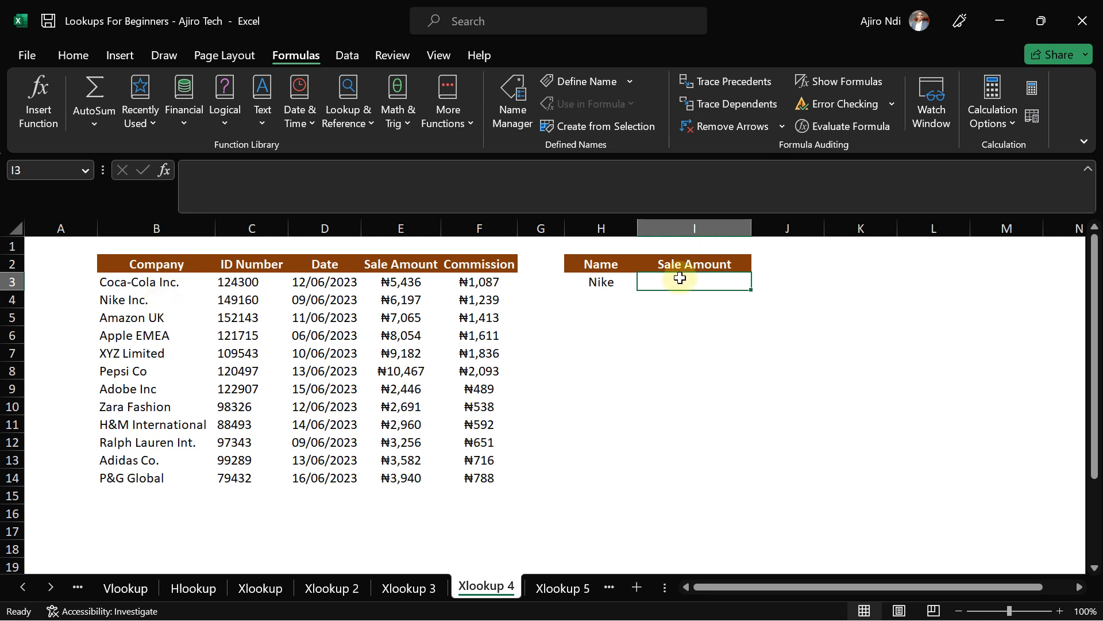
- In I3, start an XLOOKUP using H3&"*" as the wildcard lookup value
{"action": "type", "text": "=xloo"}
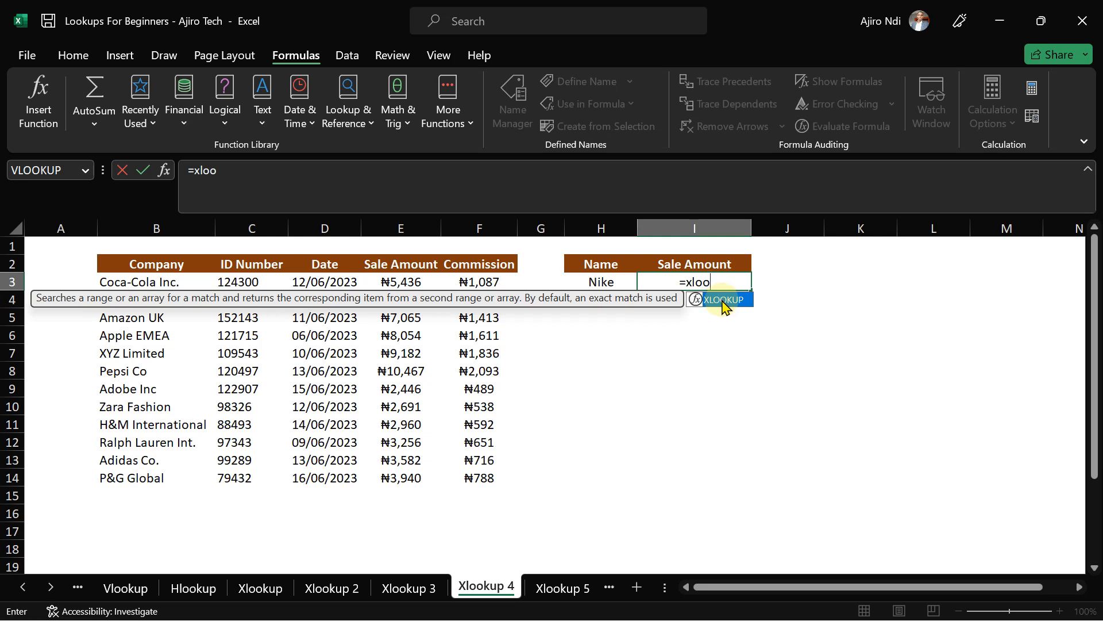
{"action": "double_click", "coordinate": [723, 300]}
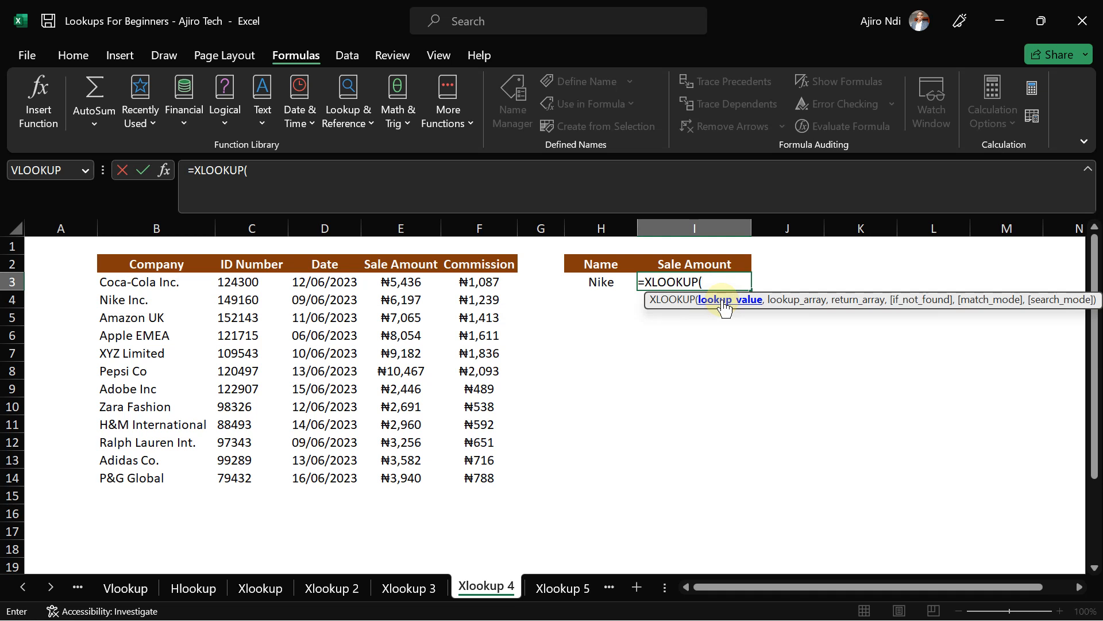
{"action": "left_click", "coordinate": [601, 282]}
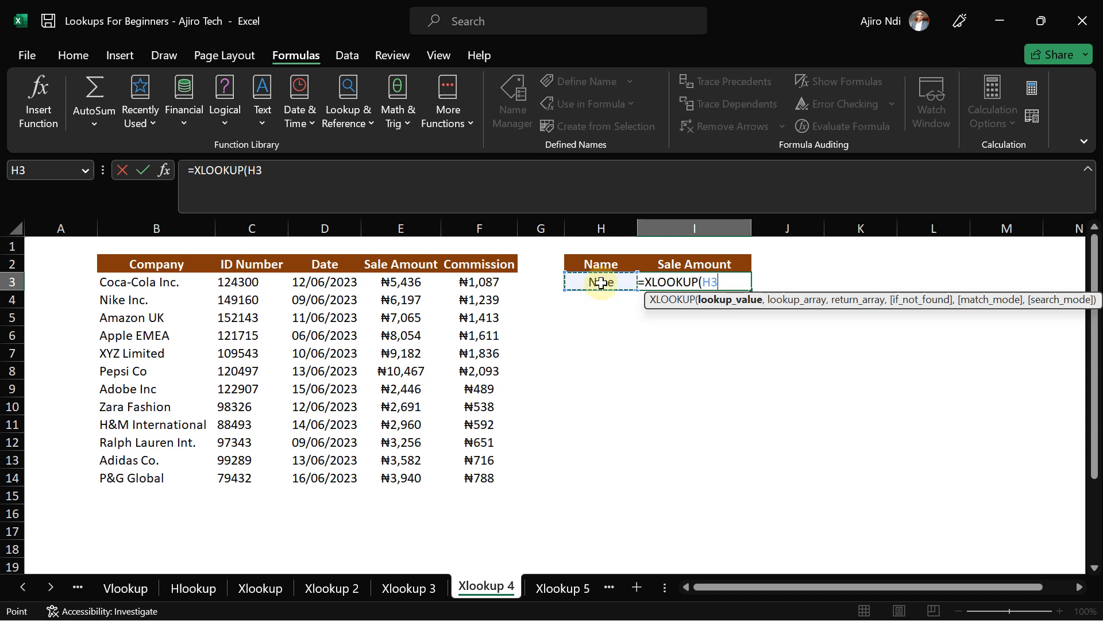
{"action": "type", "text": "&"}
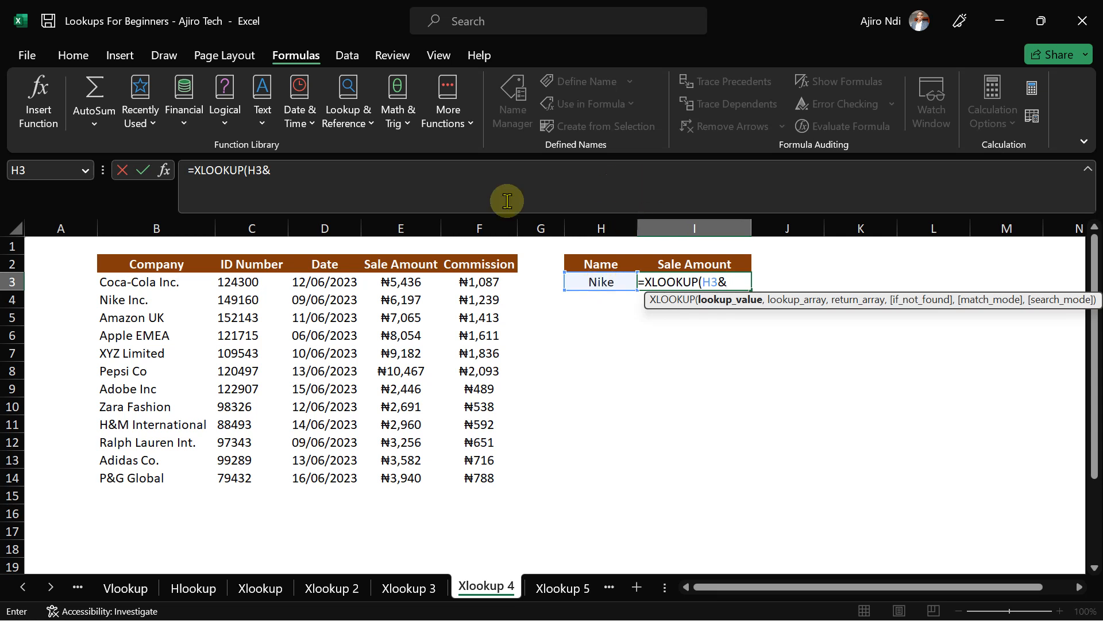
{"action": "left_click", "coordinate": [315, 177]}
{"action": "type", "text": "\"\""}
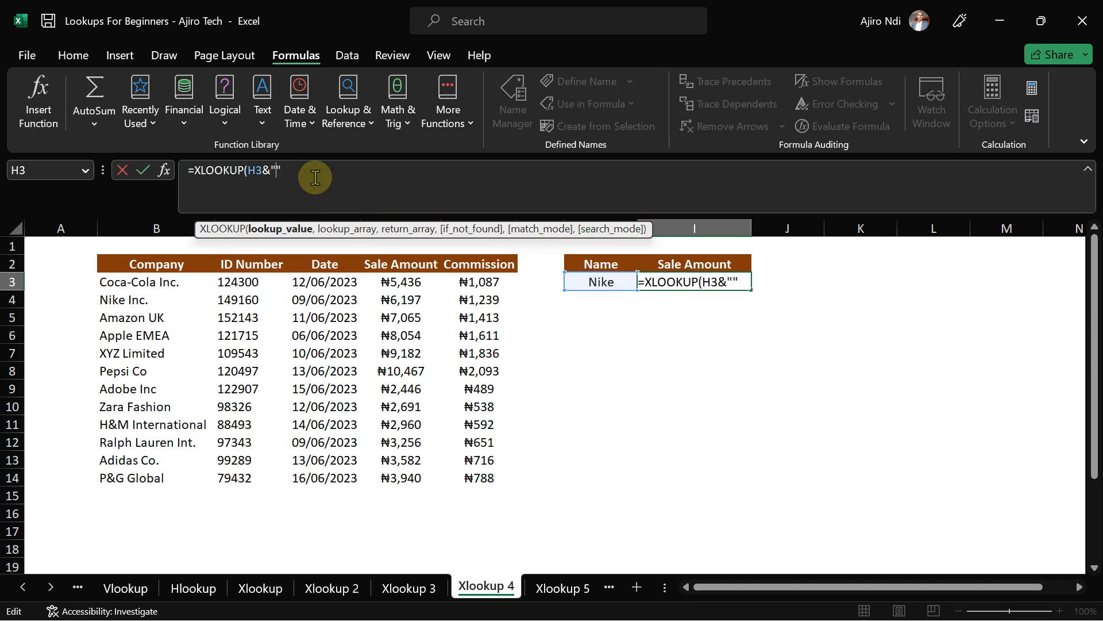
{"action": "type", "text": "*"}
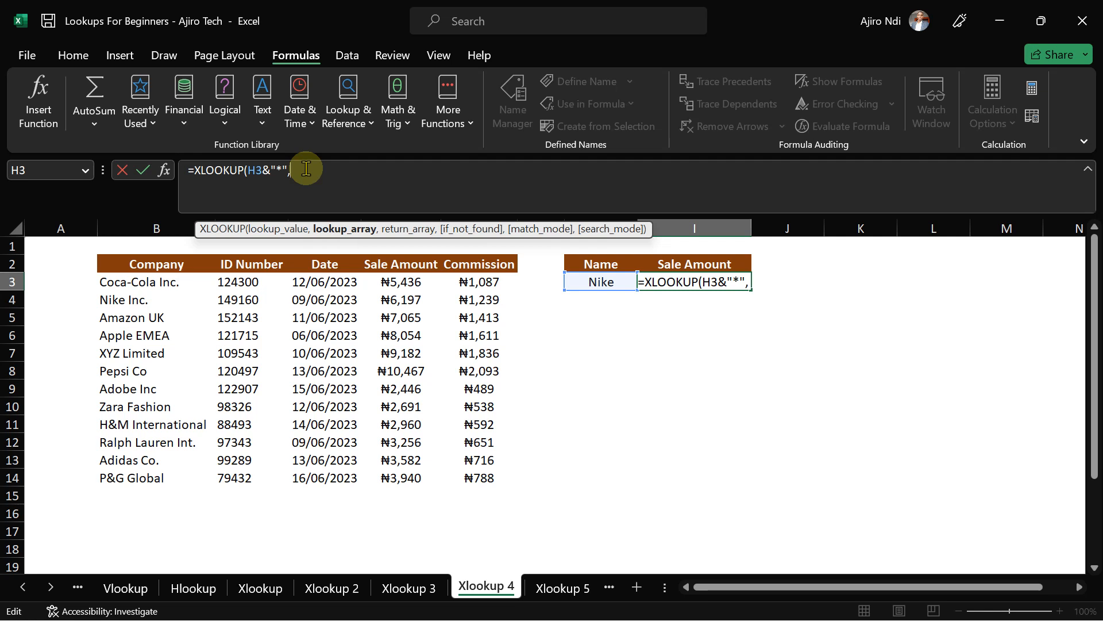
- Add B3:B14 as lookup range and E3:E14 as return range, then enter the formula
{"action": "left_click", "coordinate": [132, 285]}
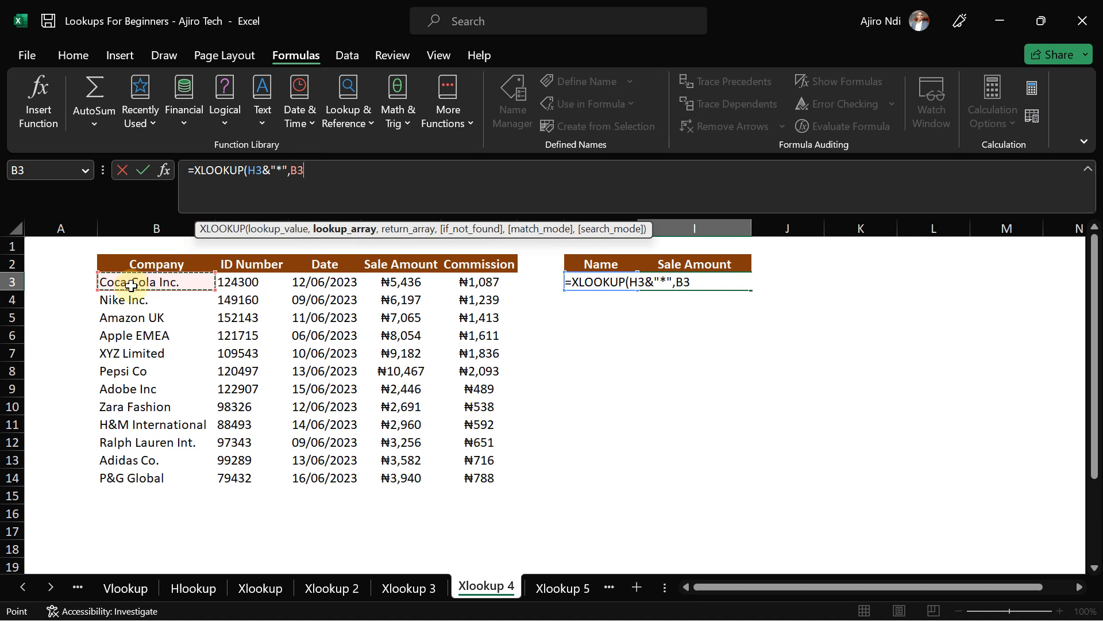
{"action": "key", "text": "ctrl+shift+Down"}
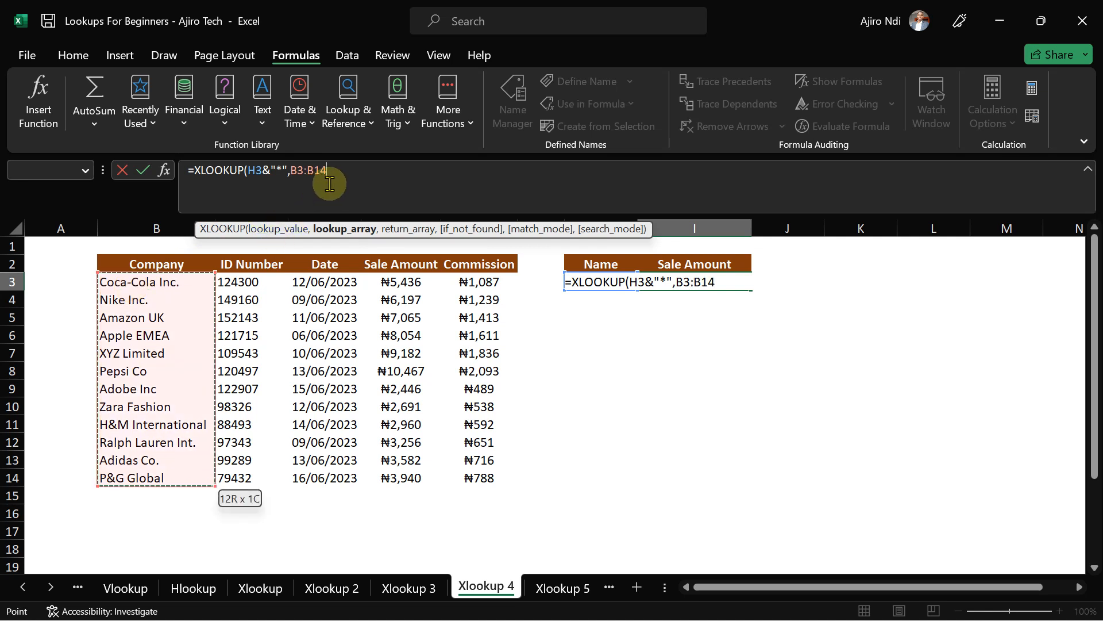
{"action": "type", "text": ","}
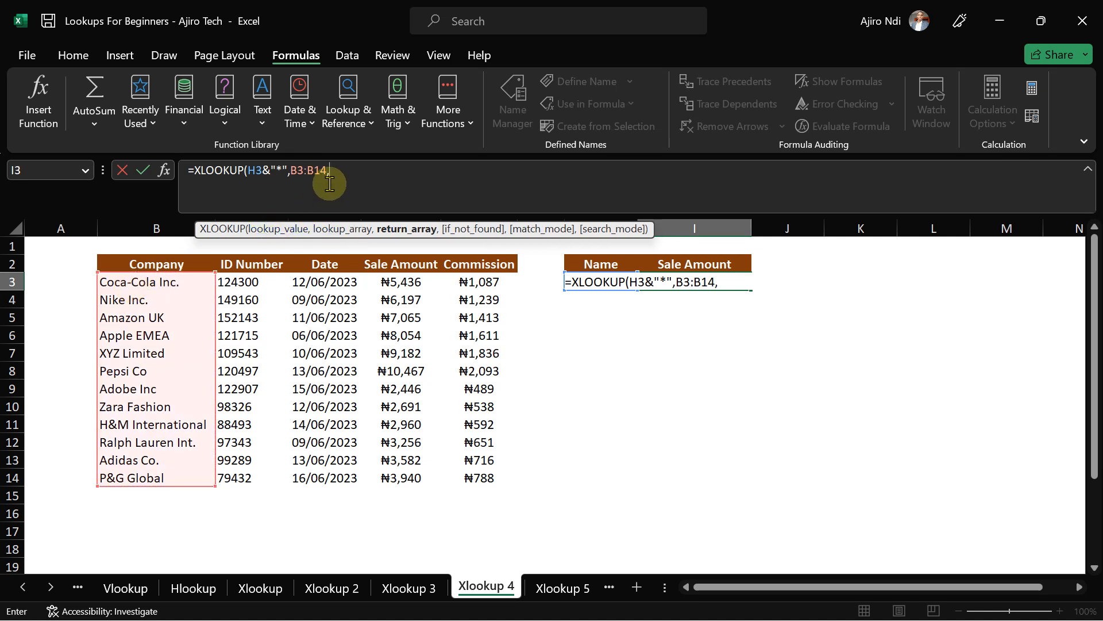
{"action": "left_click", "coordinate": [388, 282]}
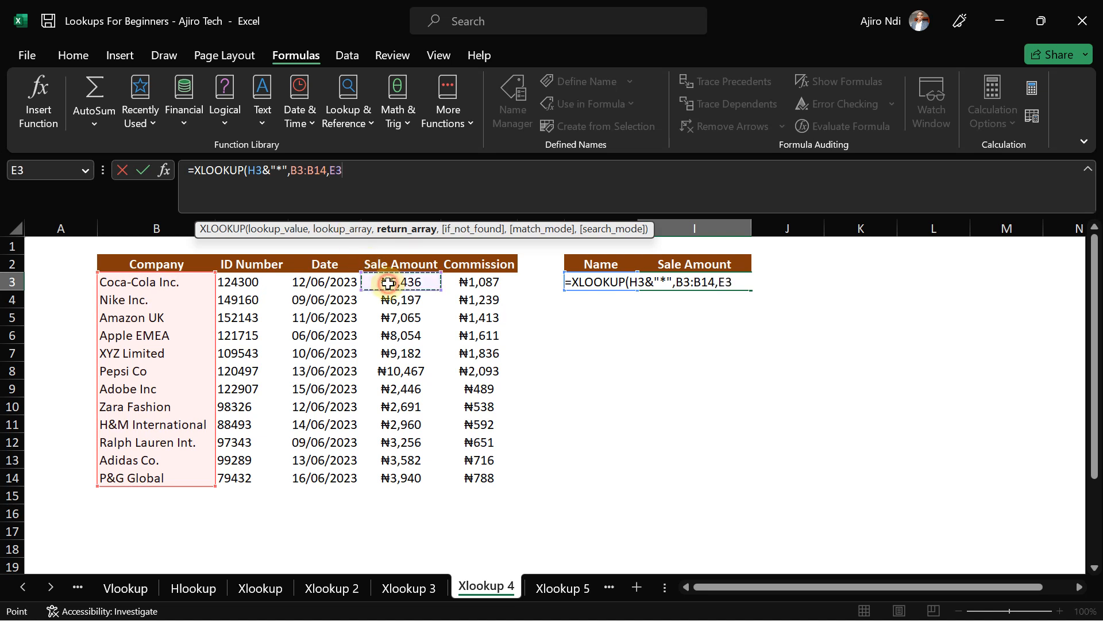
{"action": "key", "text": "ctrl+shift+Down"}
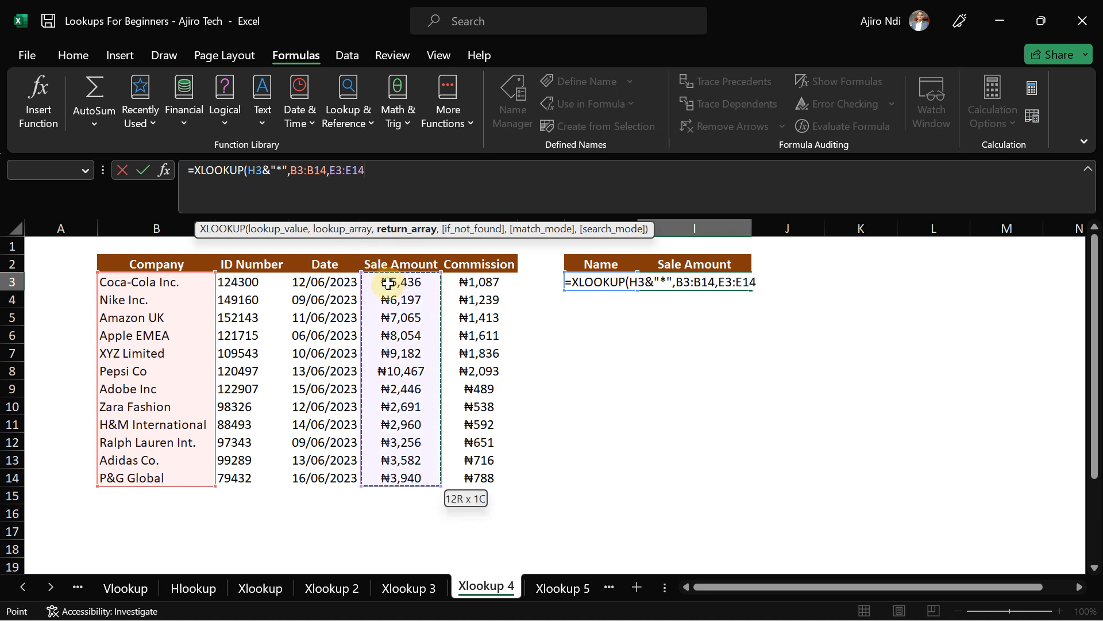
{"action": "type", "text": ")"}
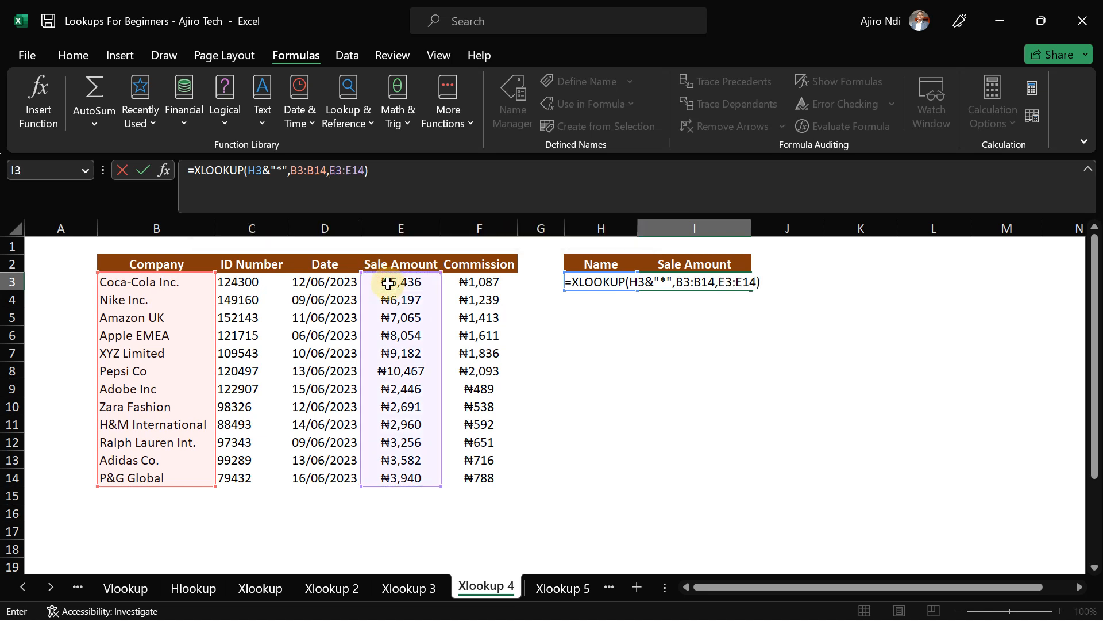
{"action": "key", "text": "Return"}
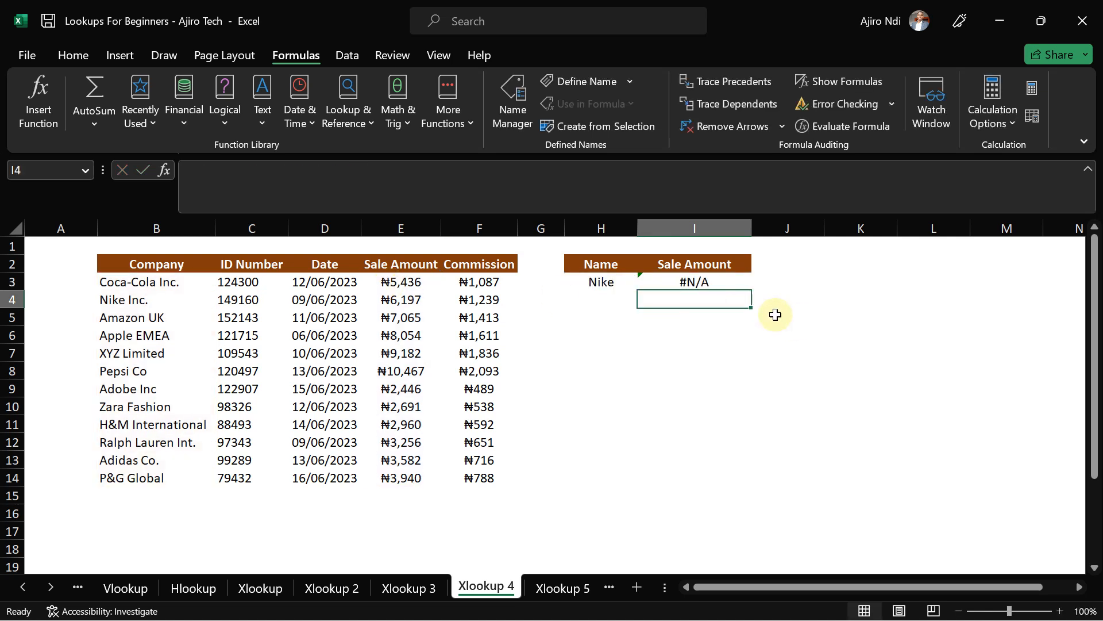
{"action": "left_click", "coordinate": [700, 278]}
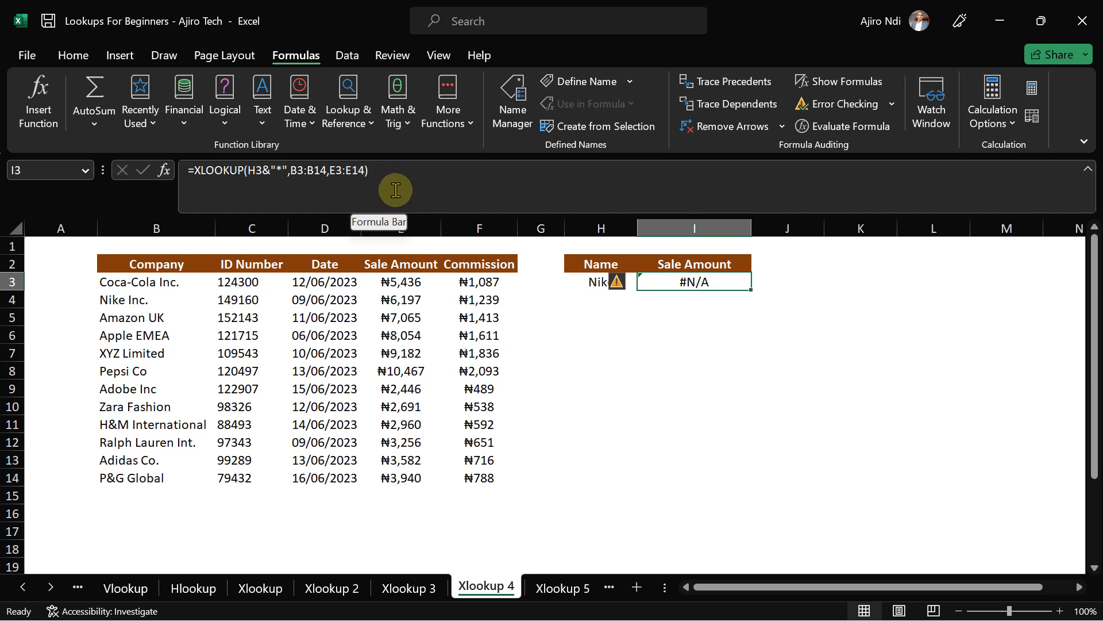
- Give I3's XLOOKUP an empty if_not_found and exact-match mode 0; it still shows #N/A
{"action": "left_click", "coordinate": [371, 171]}
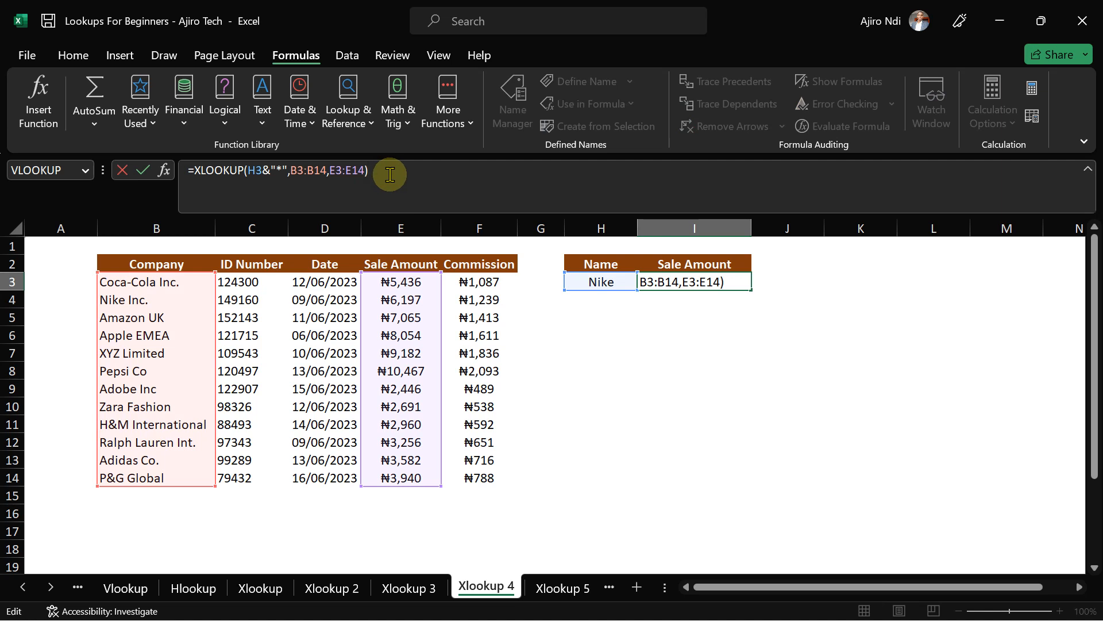
{"action": "key", "text": "BackSpace"}
{"action": "type", "text": ","}
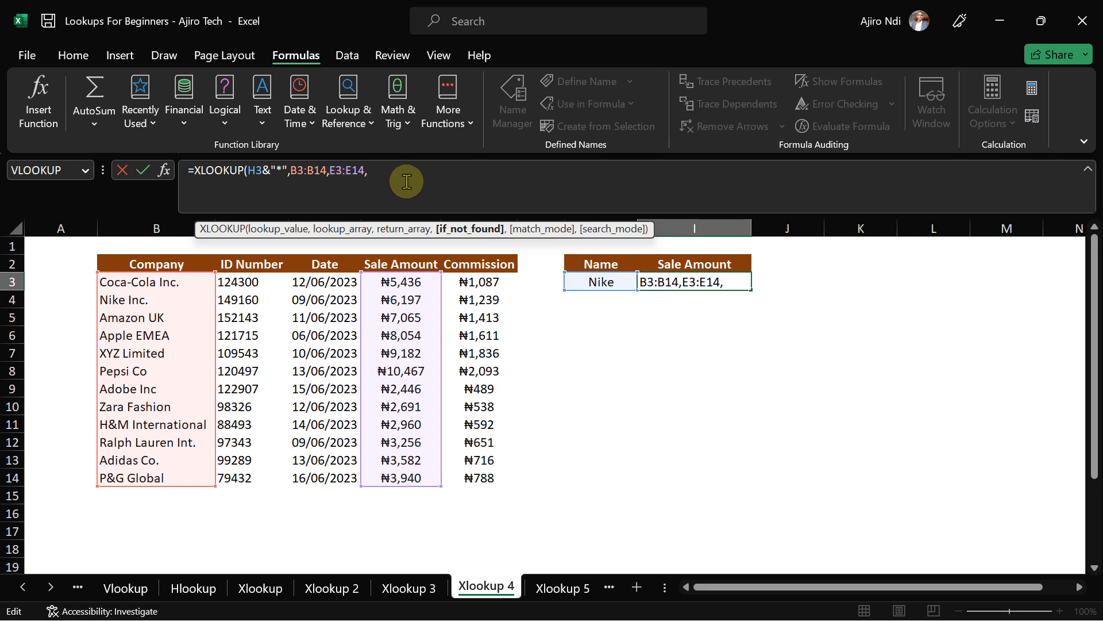
{"action": "type", "text": ","}
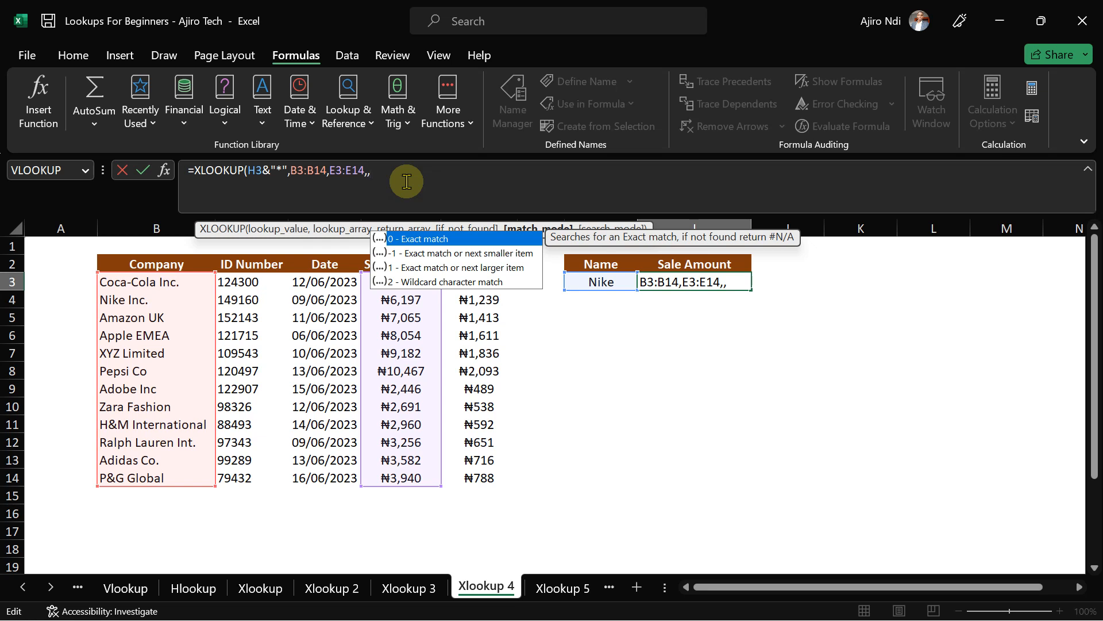
{"action": "double_click", "coordinate": [414, 240]}
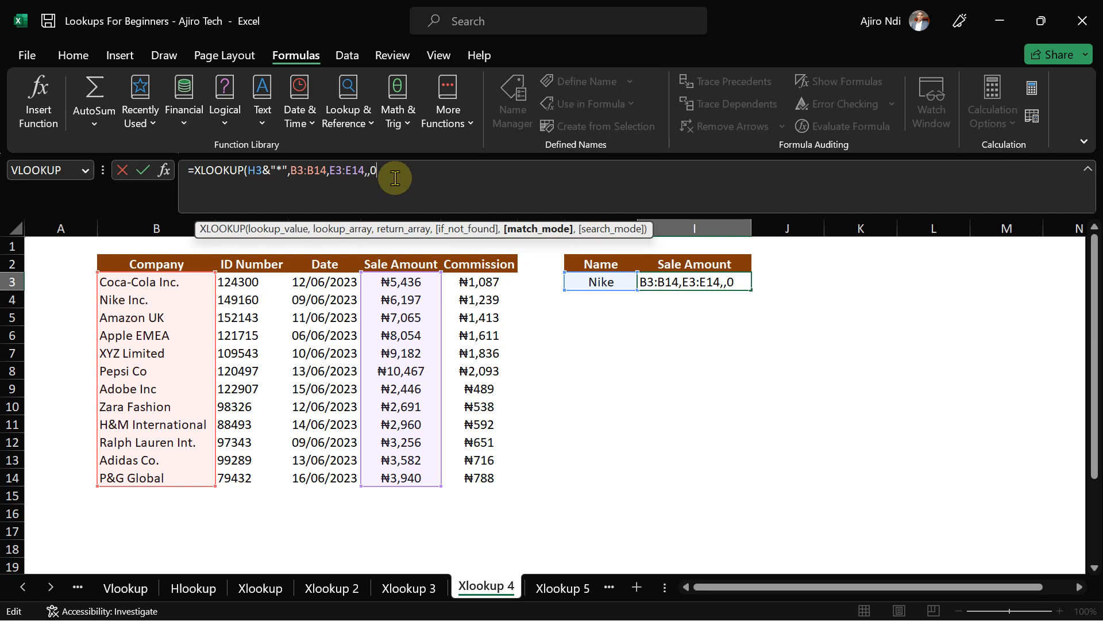
{"action": "key", "text": "BackSpace"}
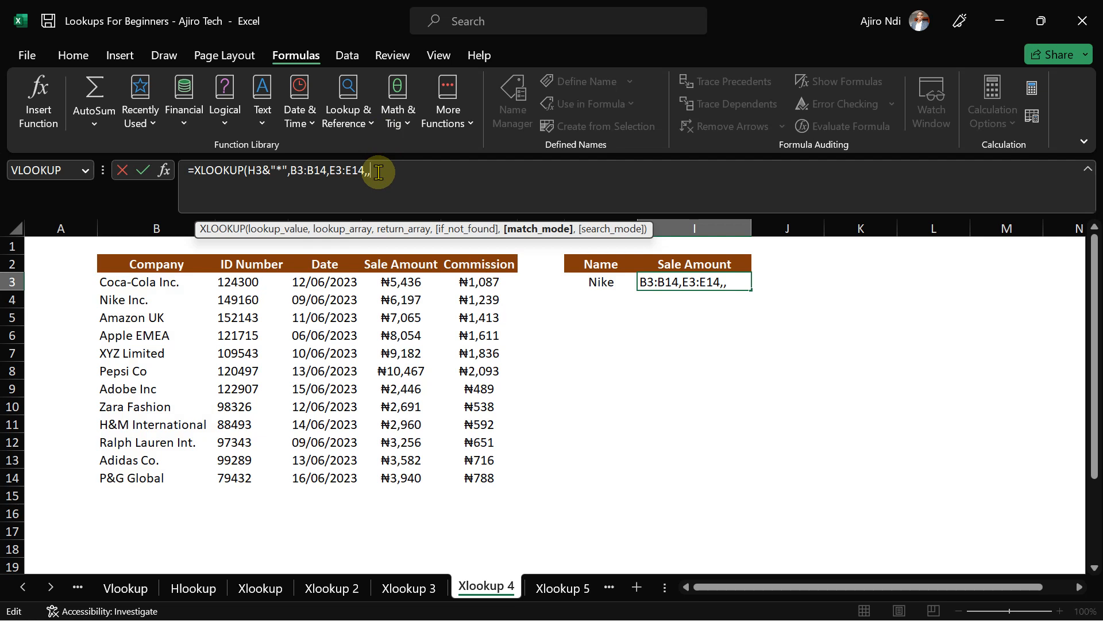
{"action": "key", "text": "BackSpace"}
{"action": "type", "text": ","}
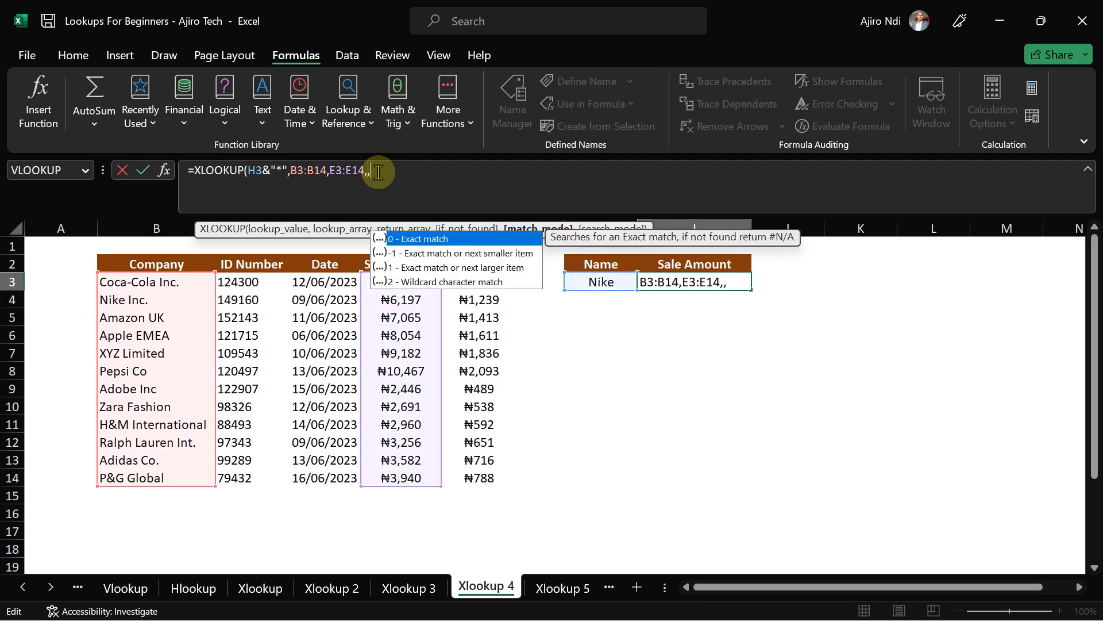
{"action": "double_click", "coordinate": [423, 241]}
{"action": "type", "text": ")"}
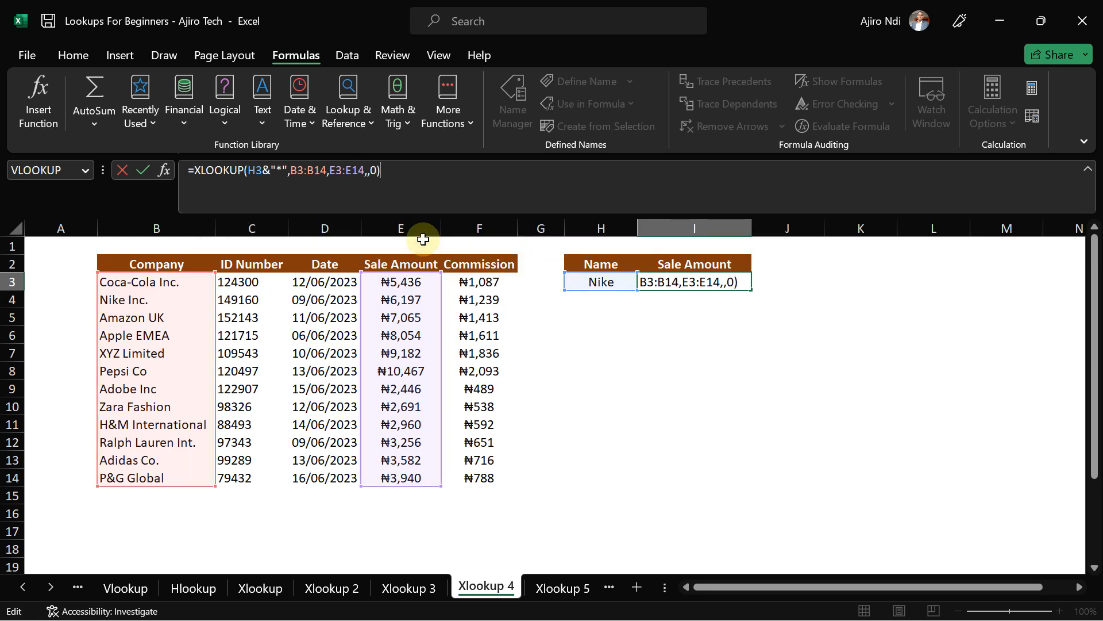
{"action": "key", "text": "Return"}
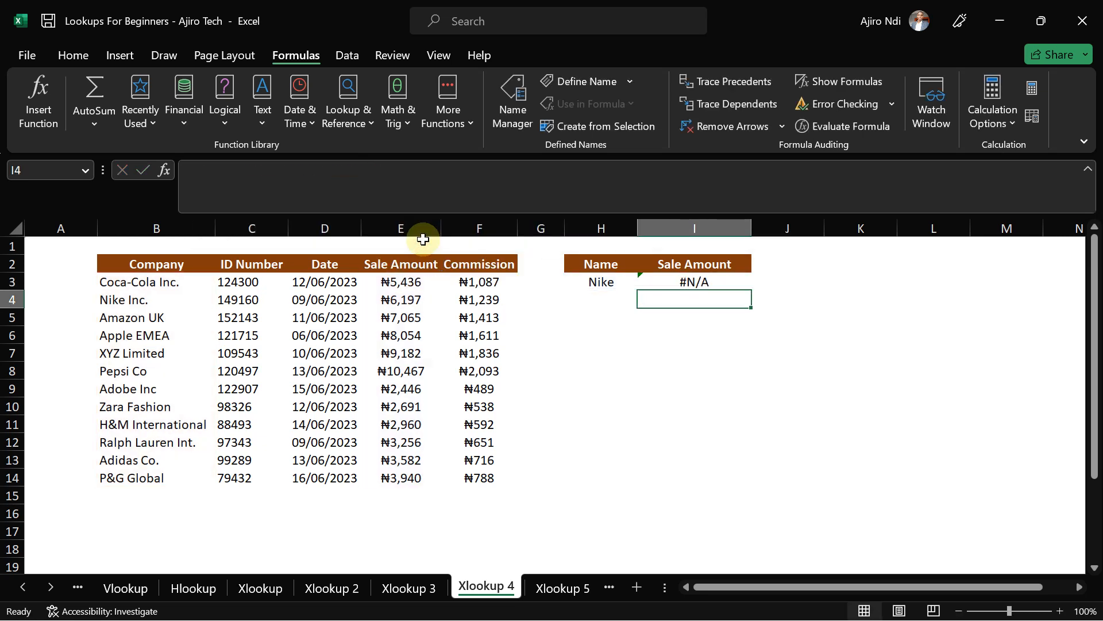
{"action": "left_click", "coordinate": [699, 282]}
- Replace match mode 0 with 2 (wildcard character match) so I3 returns ₦6,197 for Nike
{"action": "left_click", "coordinate": [390, 178]}
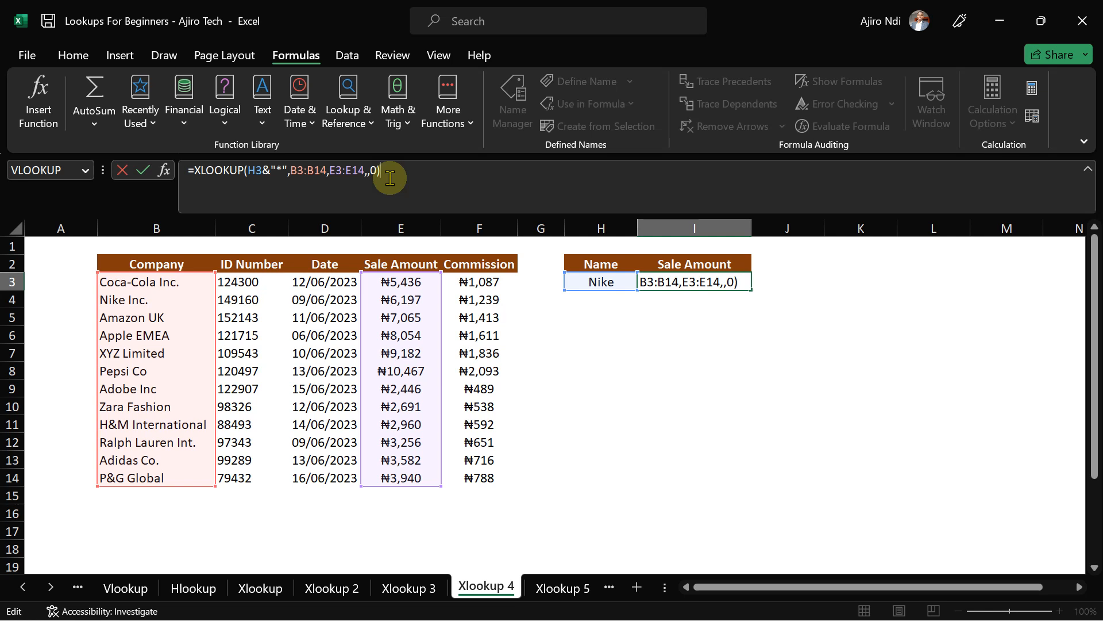
{"action": "key", "text": "BackSpace"}
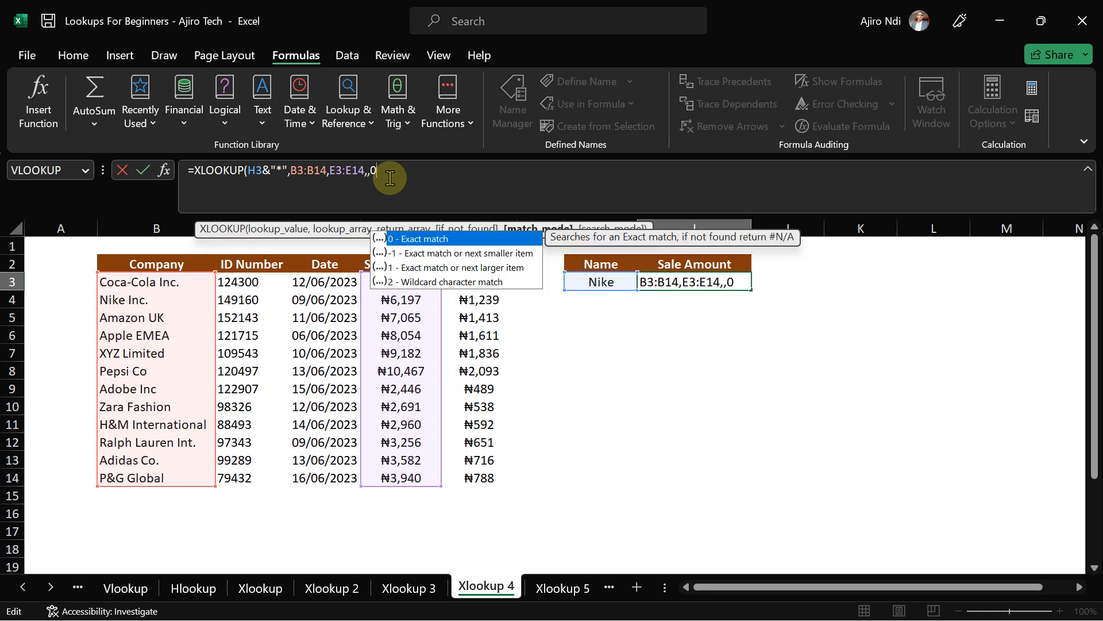
{"action": "key", "text": "BackSpace"}
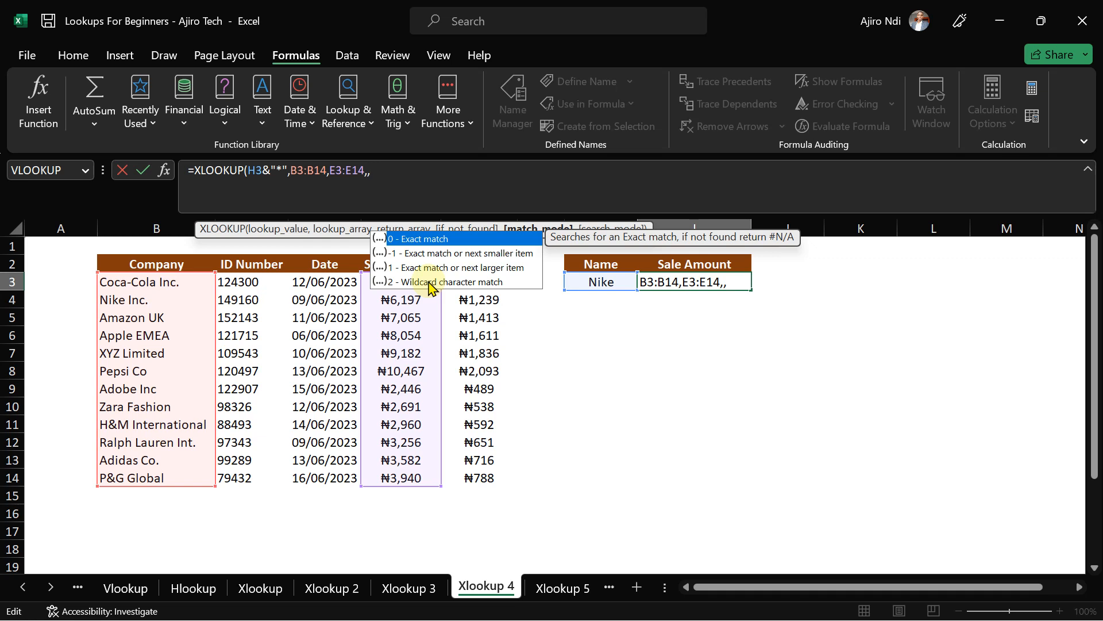
{"action": "double_click", "coordinate": [412, 281]}
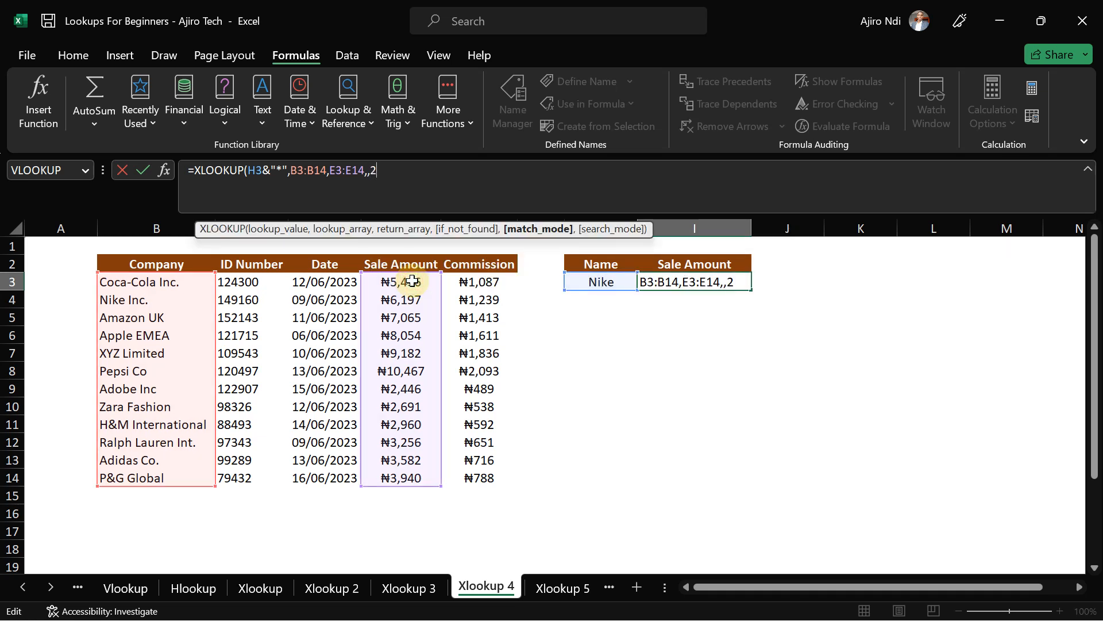
{"action": "type", "text": ")"}
{"action": "key", "text": "Return"}
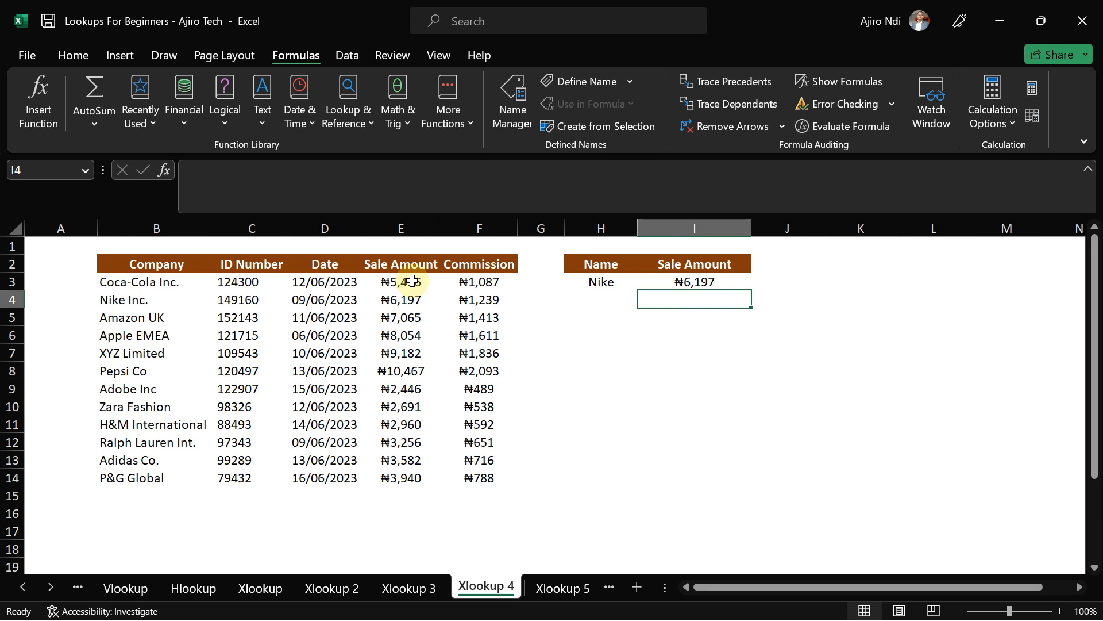
- Change the lookup name in H3 from Nike to Zara
{"action": "left_click", "coordinate": [604, 284]}
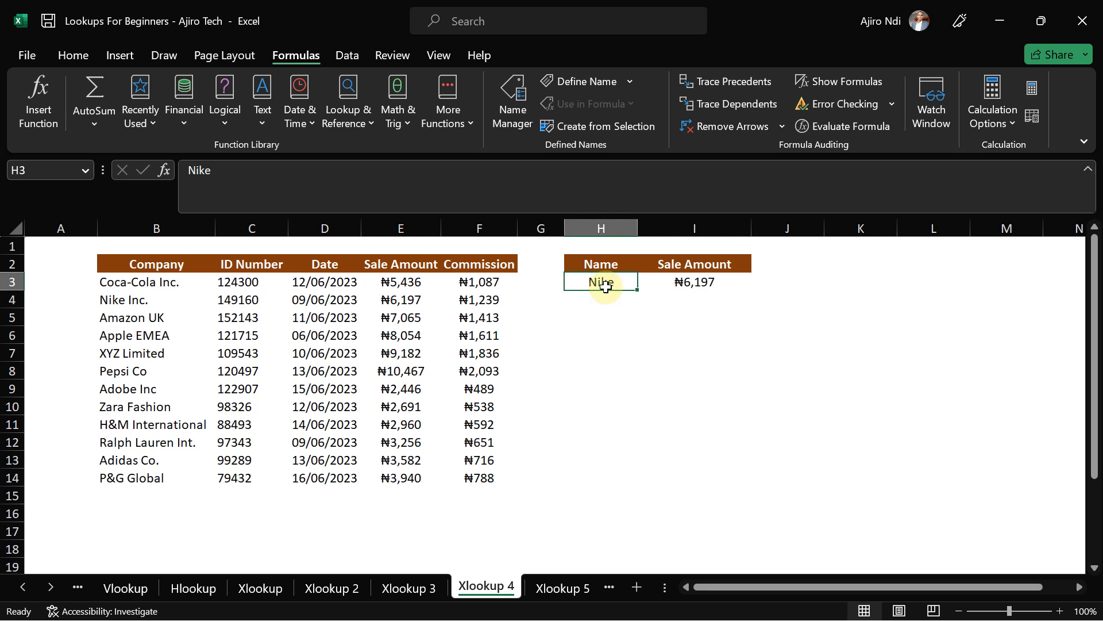
{"action": "type", "text": "Zr"}
{"action": "key", "text": "BackSpace"}
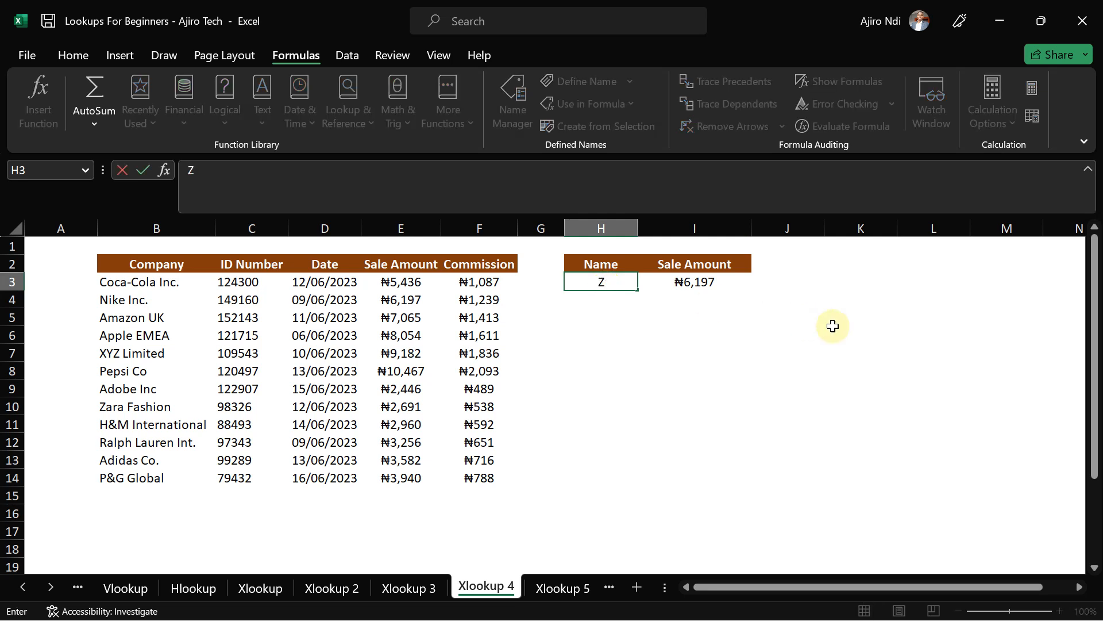
{"action": "type", "text": "ara"}
{"action": "key", "text": "Return"}
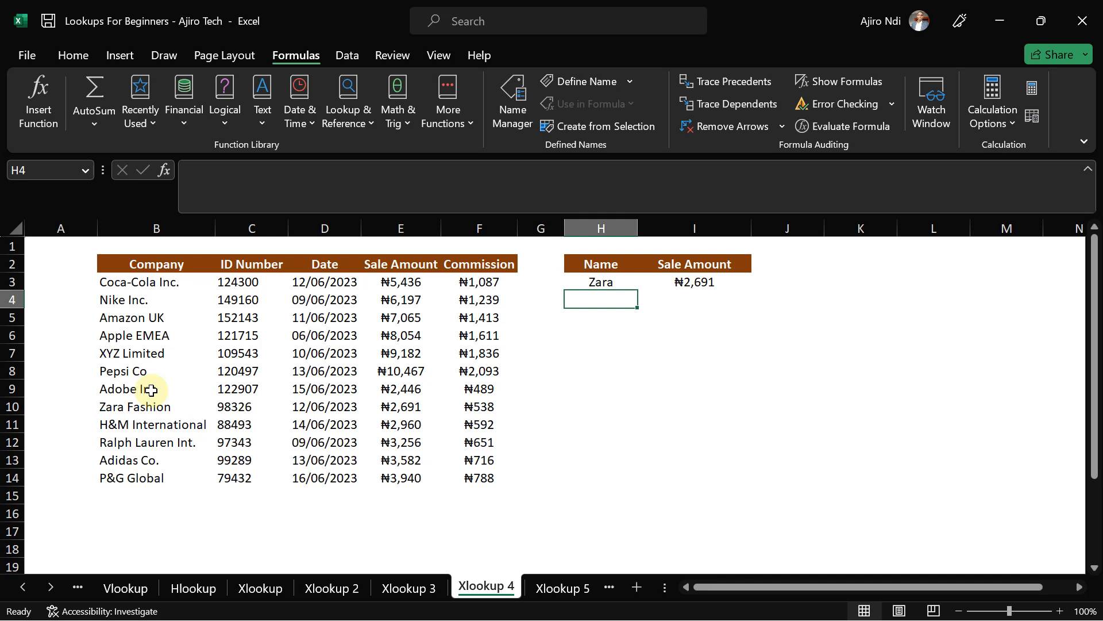
- Enter EMEA as the name in H3, which makes I3 return #N/A
{"action": "left_click", "coordinate": [601, 282]}
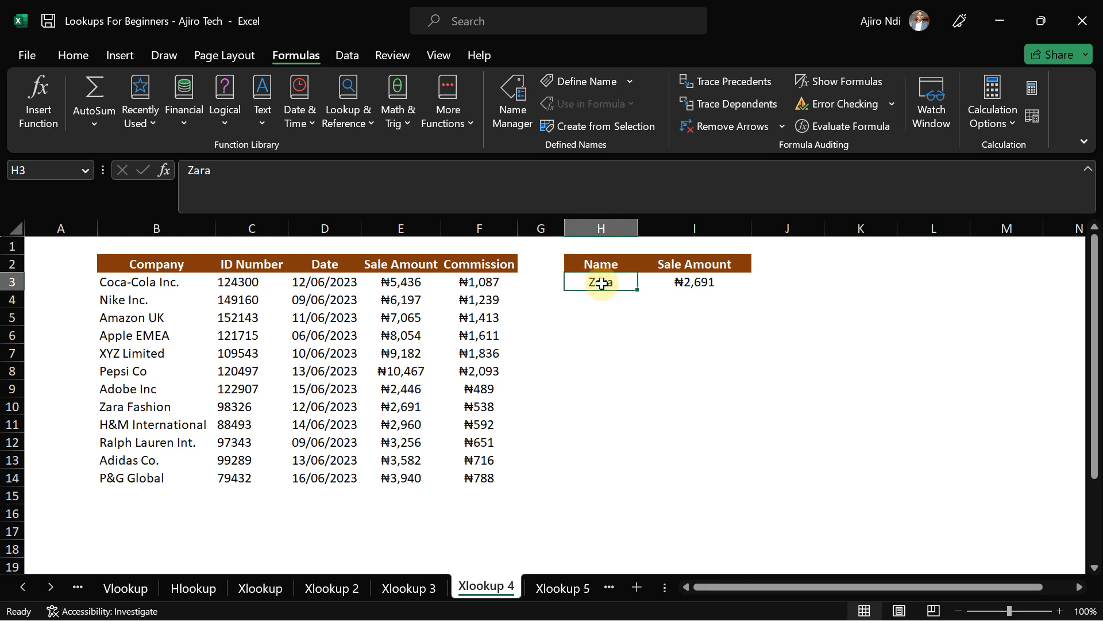
{"action": "type", "text": "EMEA"}
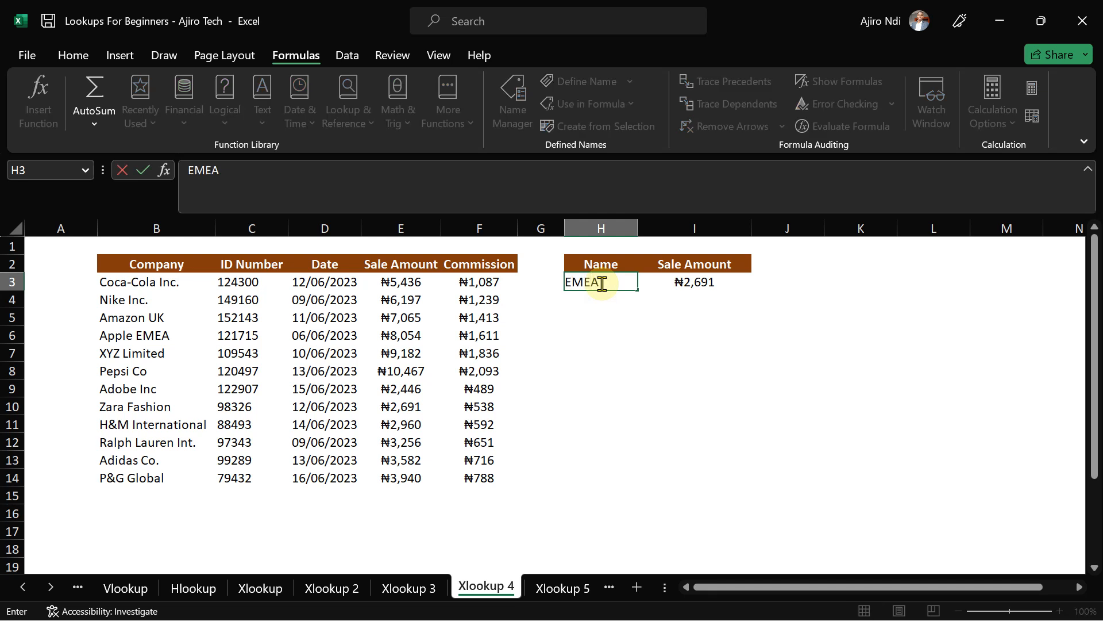
{"action": "key", "text": "Return"}
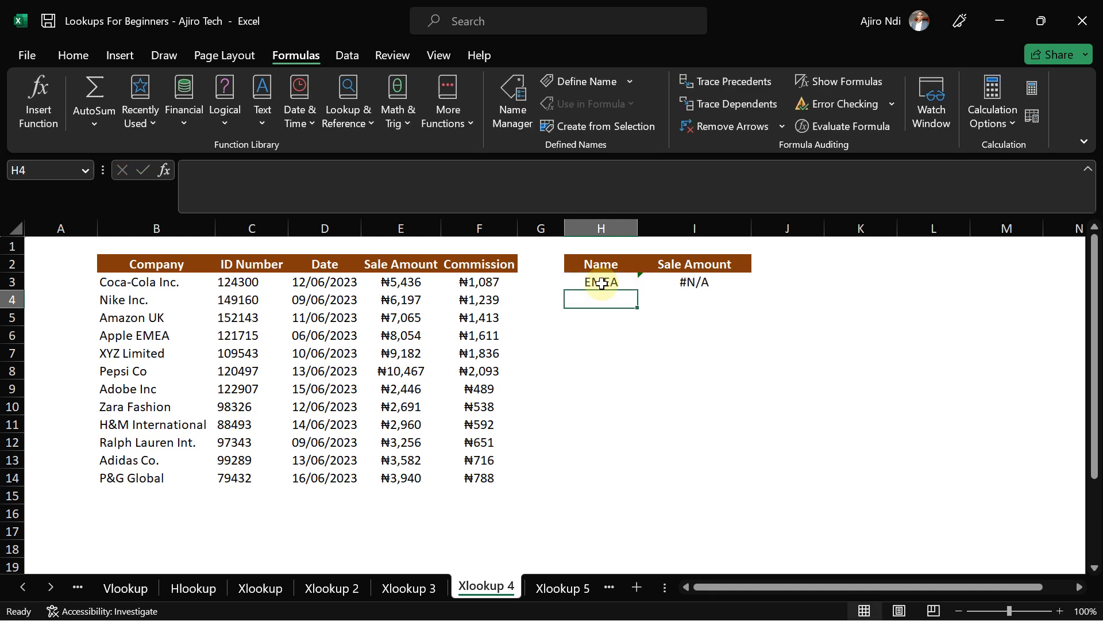
{"action": "left_click", "coordinate": [601, 283]}
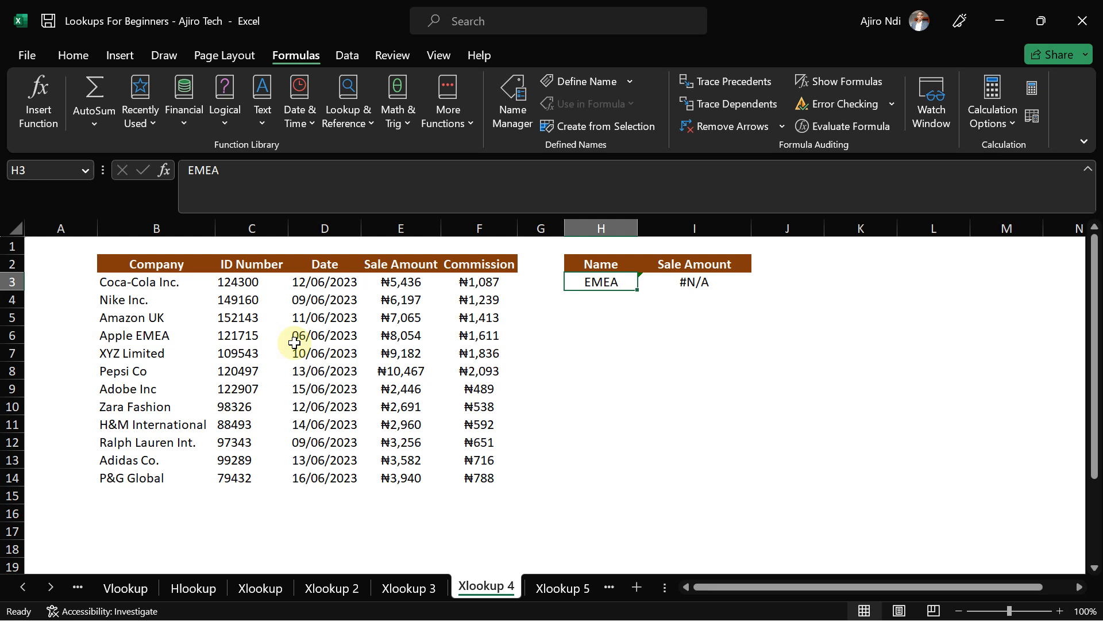
- Move the wildcard before H3 ("*"&H3) so I3 returns ₦8,054 for Apple EMEA
{"action": "left_click", "coordinate": [694, 283]}
{"action": "left_click", "coordinate": [290, 193]}
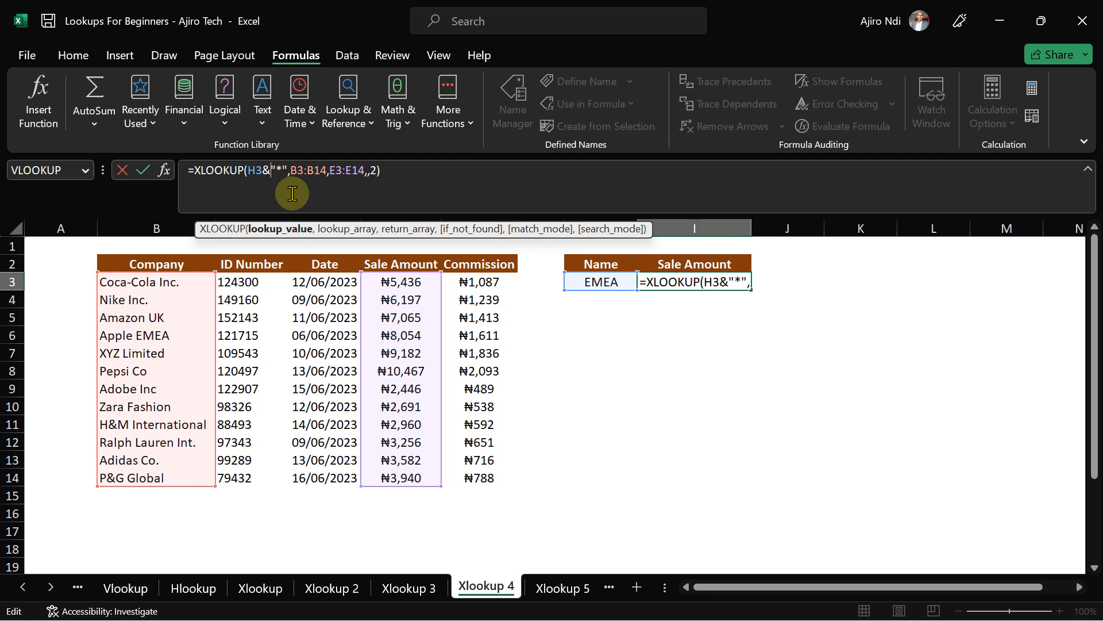
{"action": "key", "text": "shift+Left"}
{"action": "key", "text": "shift+Left"}
{"action": "key", "text": "BackSpace"}
{"action": "key", "text": "Right"}
{"action": "key", "text": "Right"}
{"action": "key", "text": "Right"}
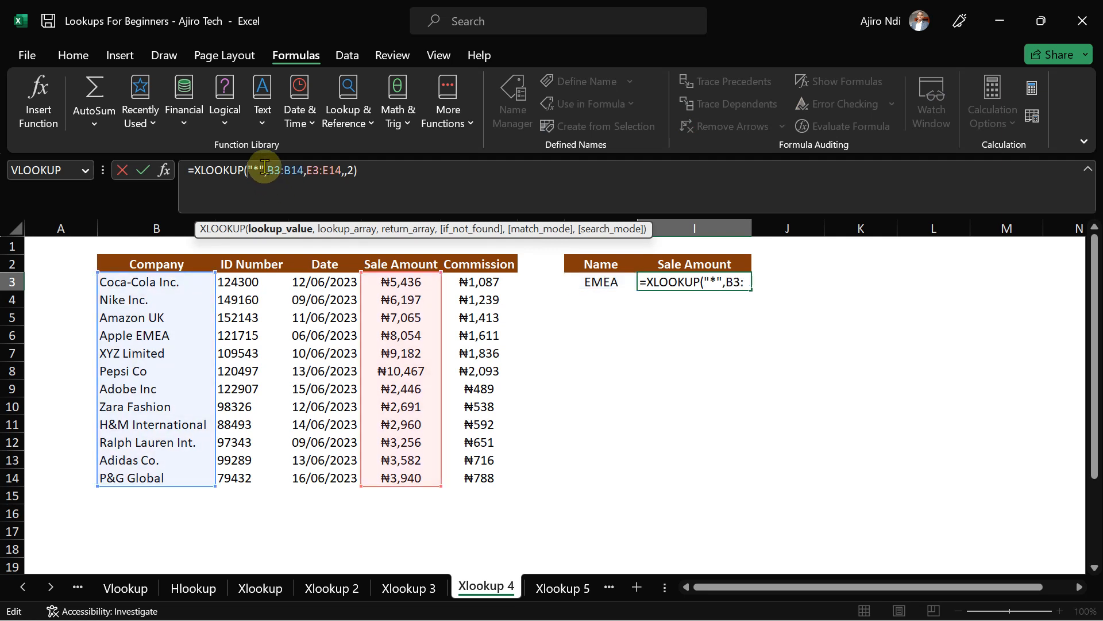
{"action": "type", "text": "H3&"}
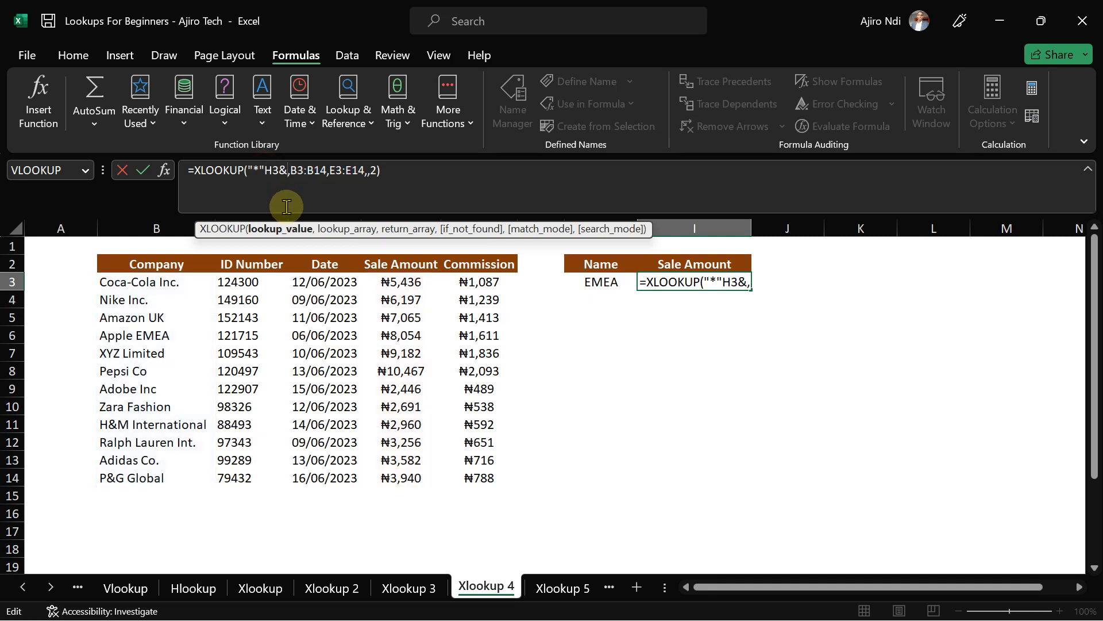
{"action": "key", "text": "Delete"}
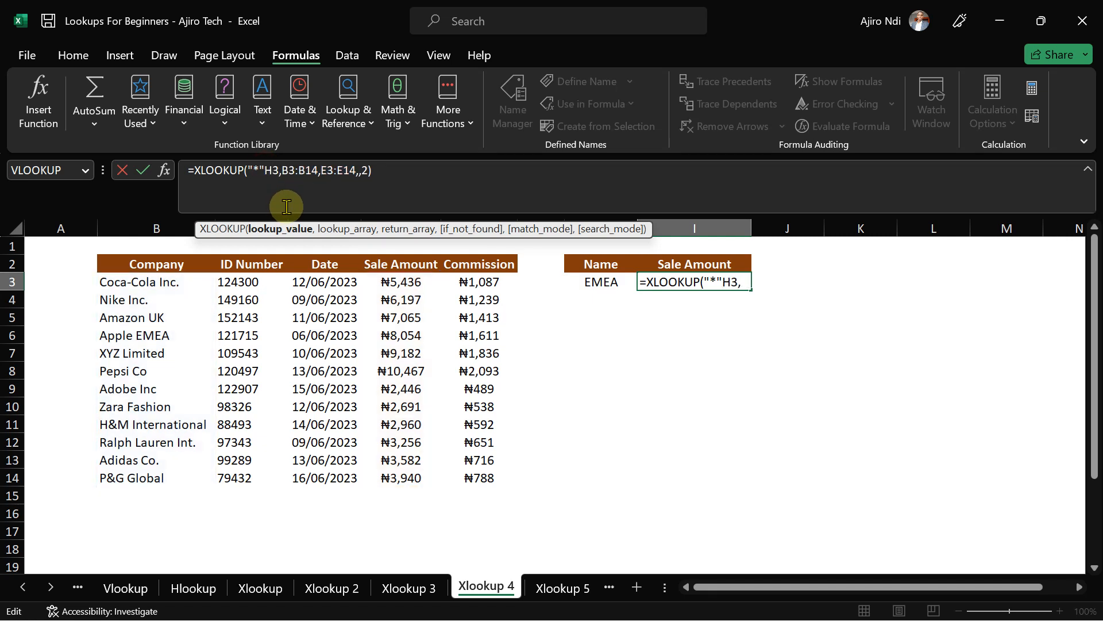
{"action": "type", "text": "&"}
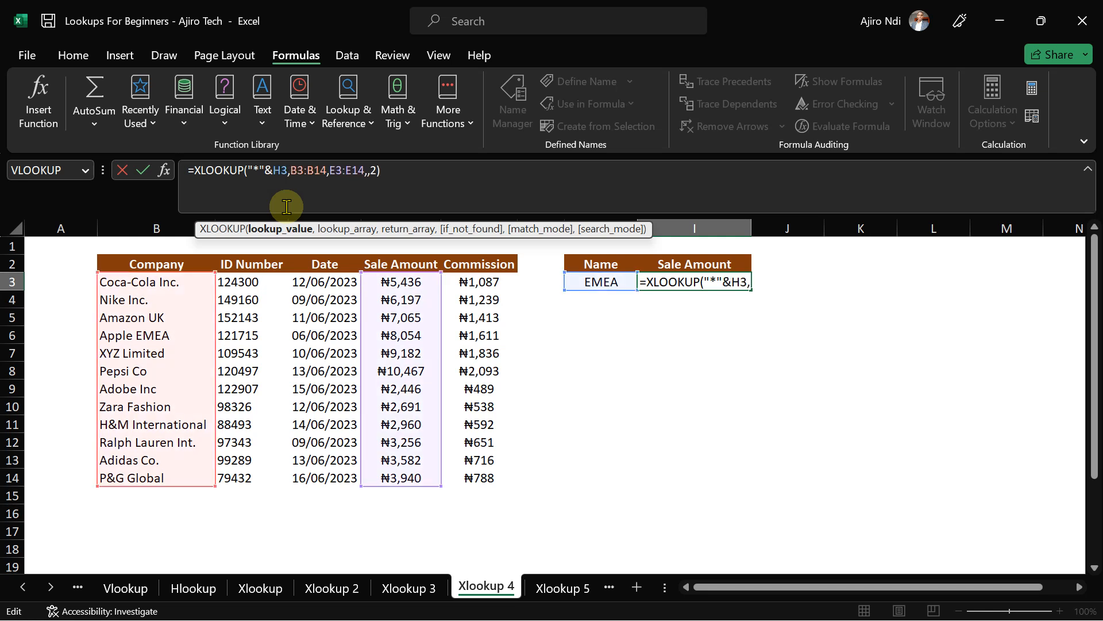
{"action": "key", "text": "Return"}
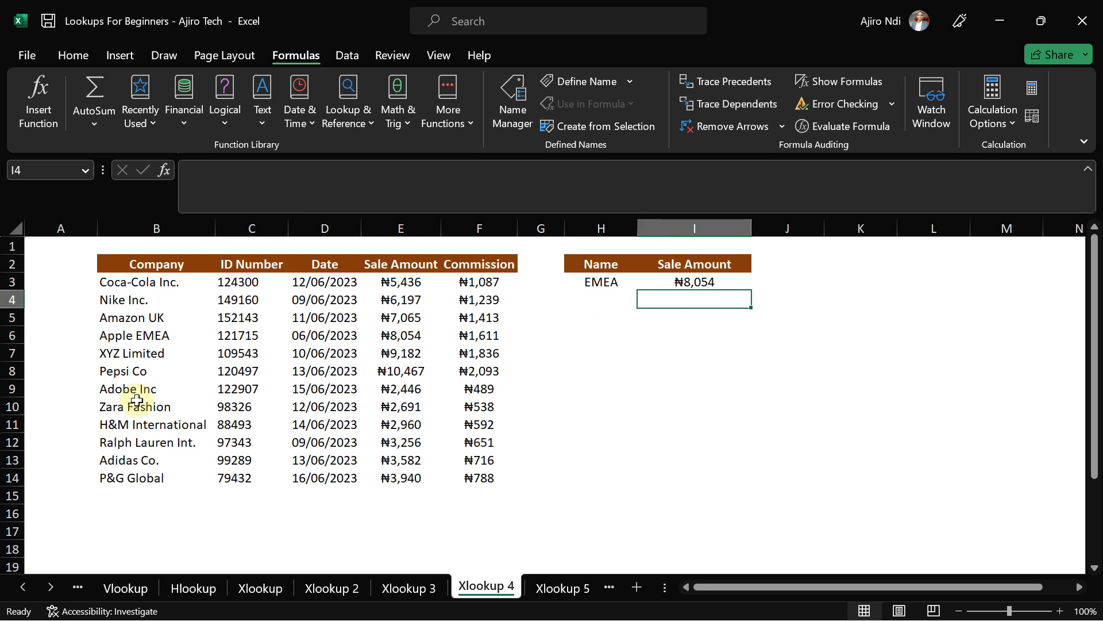
{"action": "left_click", "coordinate": [613, 283]}
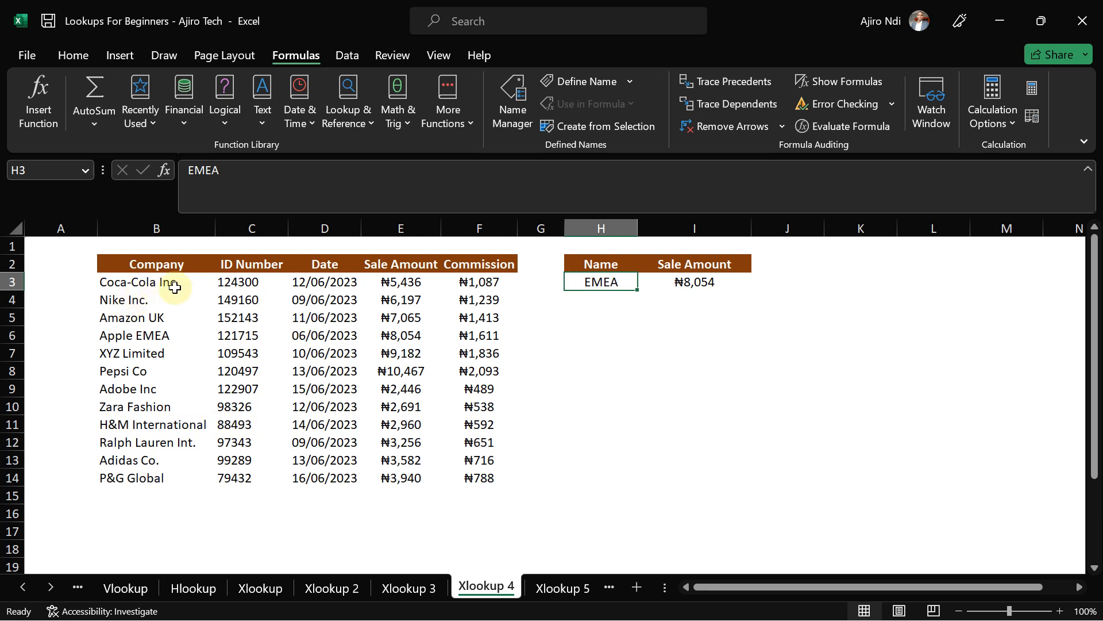
- Try Inc. and then Limited in H3, returning ₦9,182, then go to the Xlookup 5 sheet
{"action": "type", "text": "Inc"}
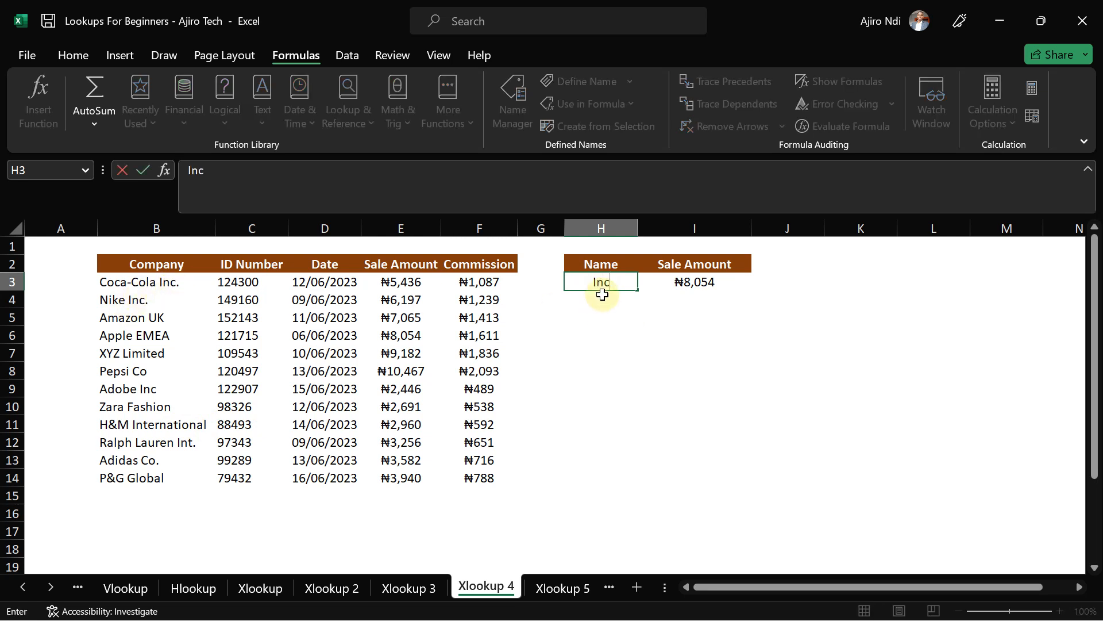
{"action": "type", "text": "."}
{"action": "key", "text": "Return"}
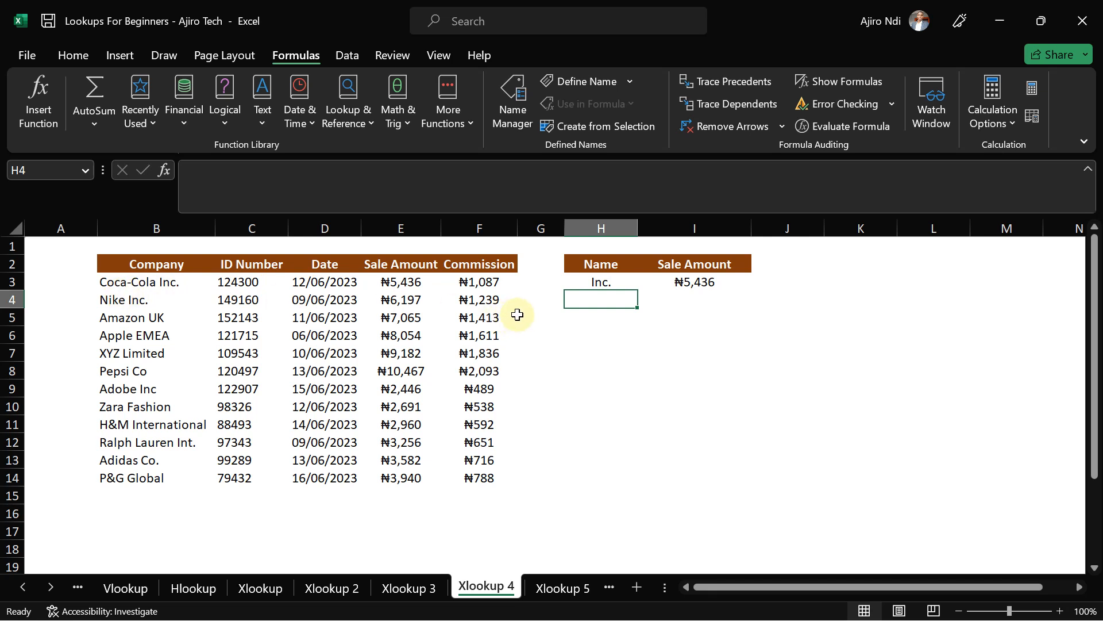
{"action": "left_click", "coordinate": [599, 282]}
{"action": "type", "text": "Limited"}
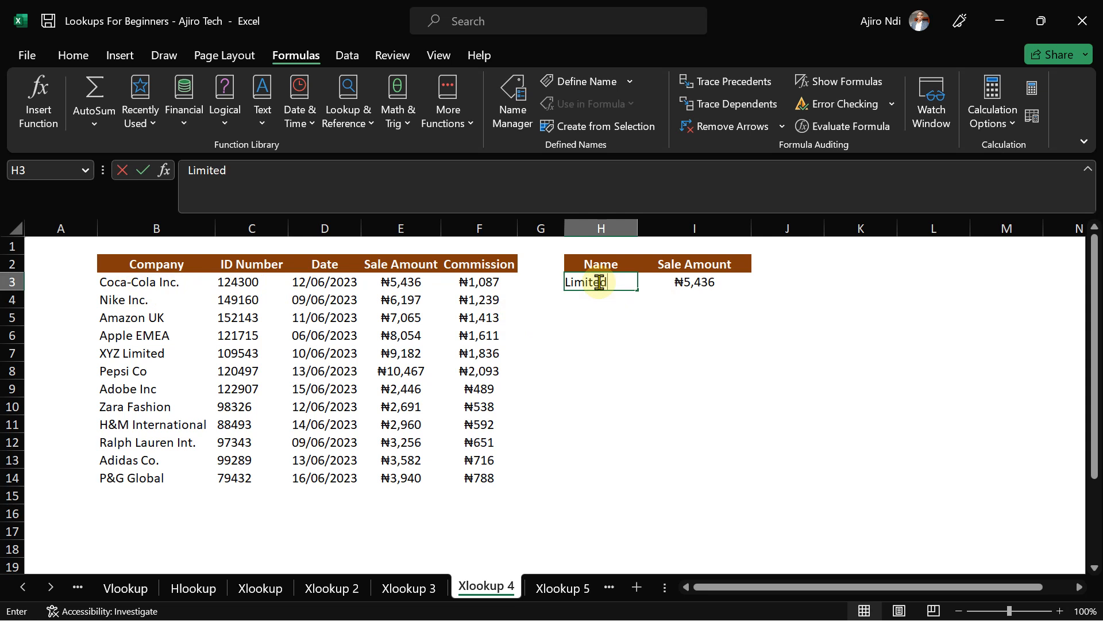
{"action": "key", "text": "Return"}
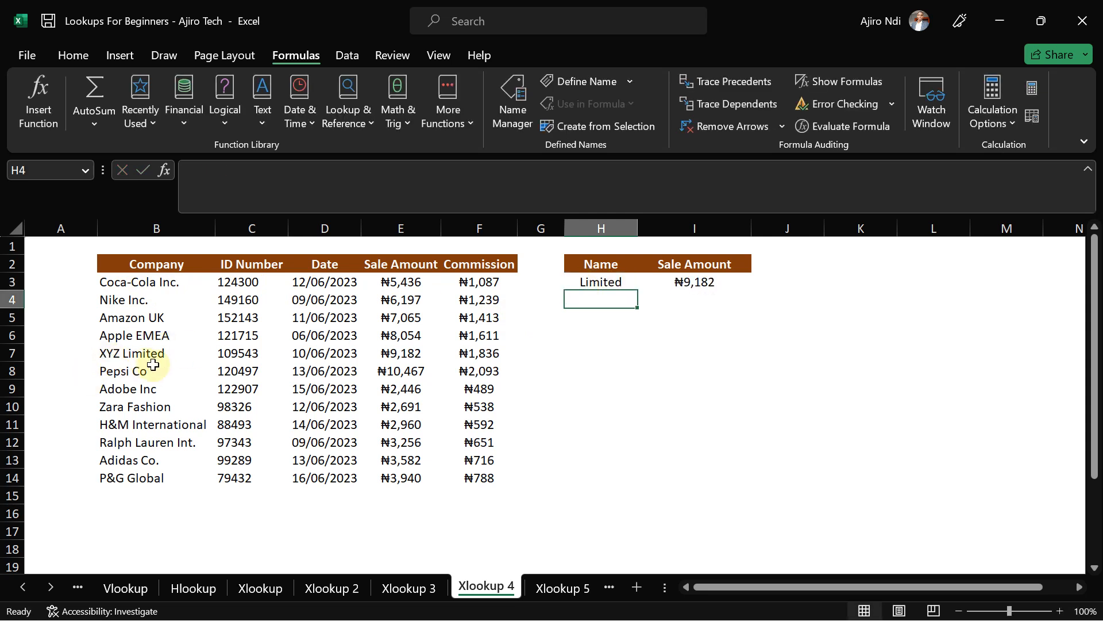
{"action": "left_click", "coordinate": [586, 282]}
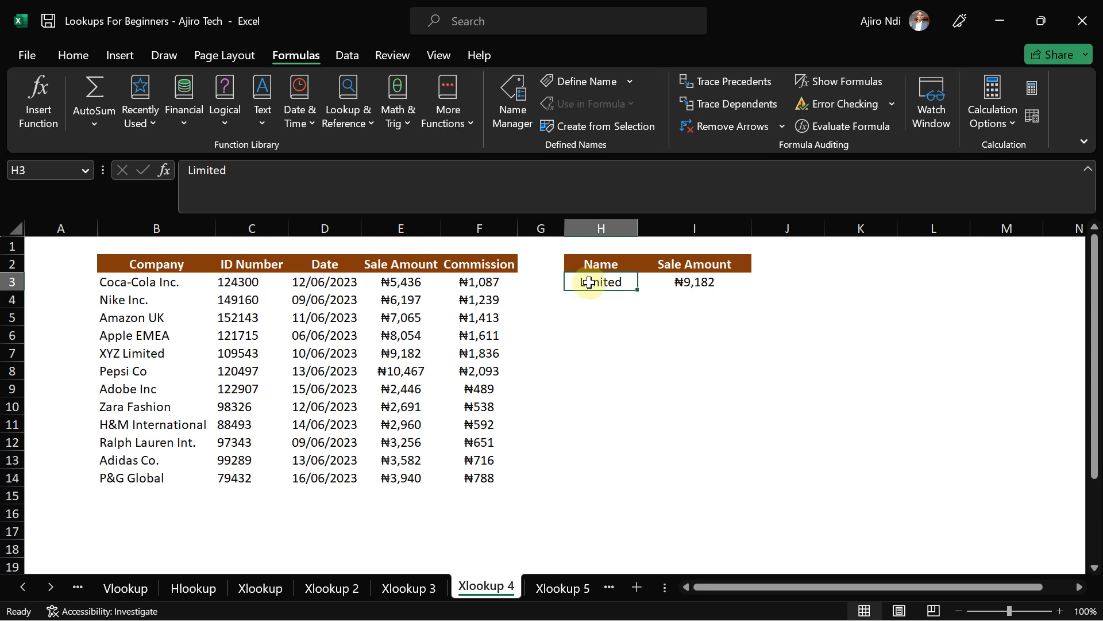
{"action": "left_click", "coordinate": [552, 588]}
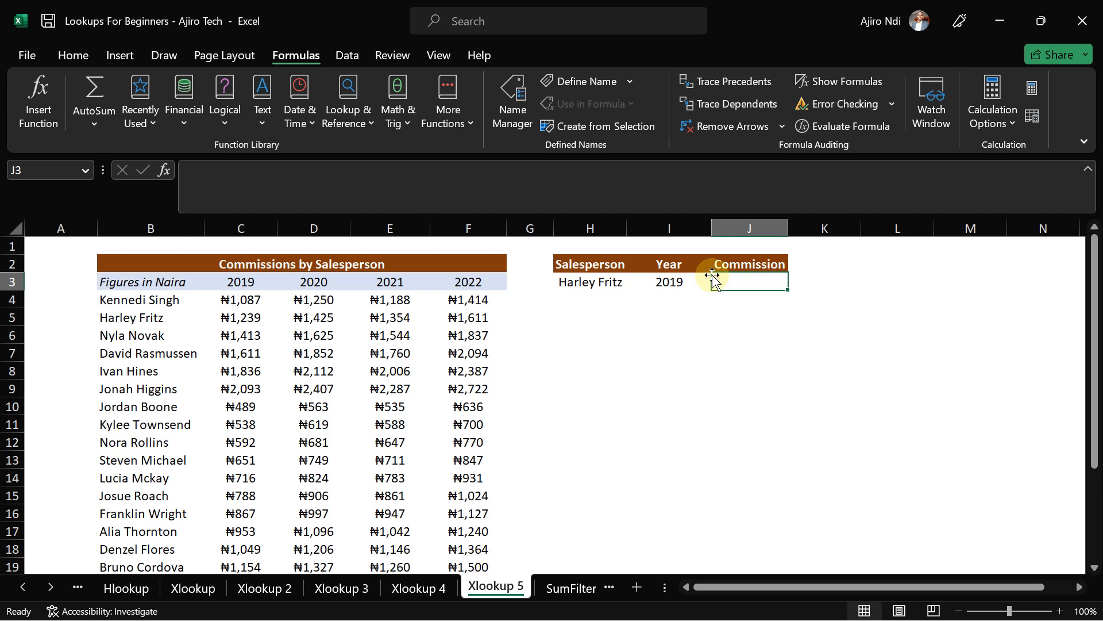
- Begin a formula in the Commission cell J3 of the Xlookup 5 sheet
{"action": "type", "text": "="}
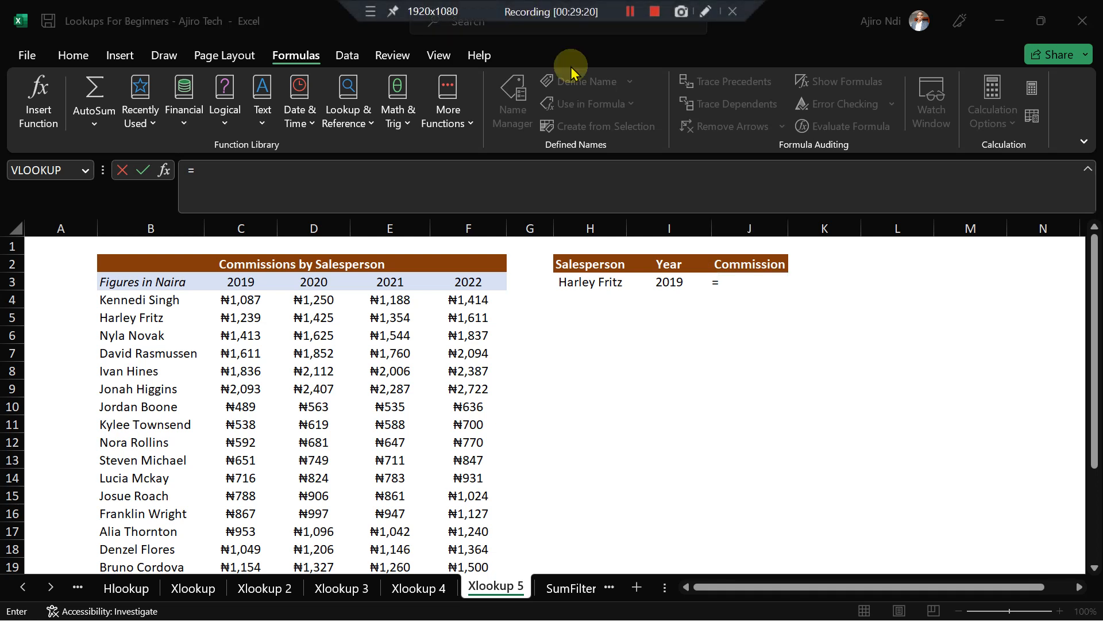
{"action": "type", "text": "xll"}
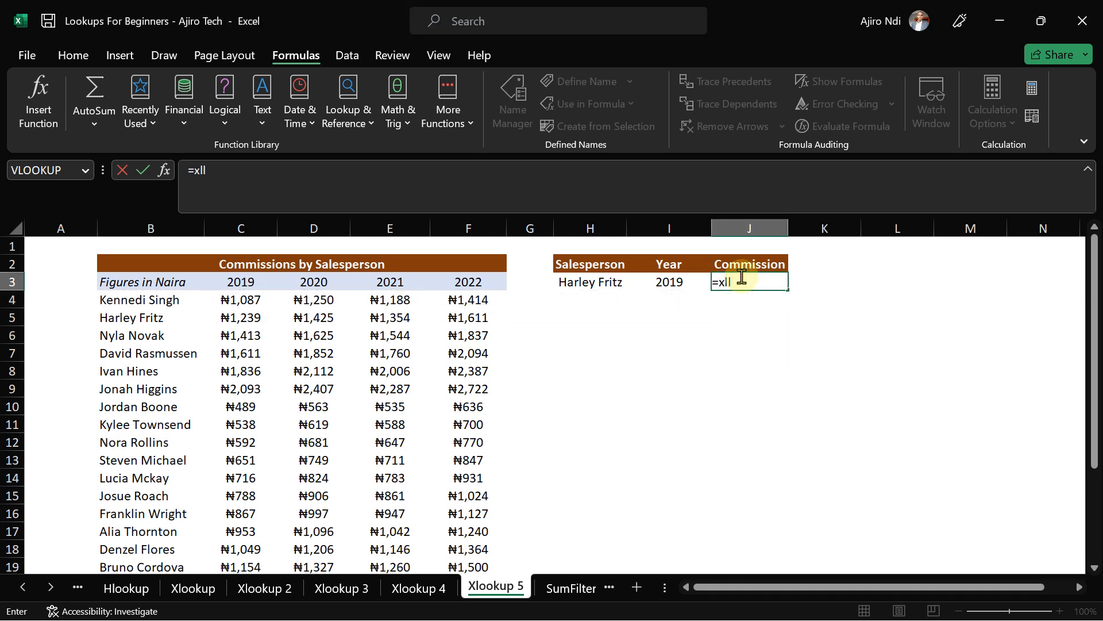
- In J3, insert XLOOKUP with H3 as lookup value and B4:B25 as lookup range
{"action": "key", "text": "BackSpace"}
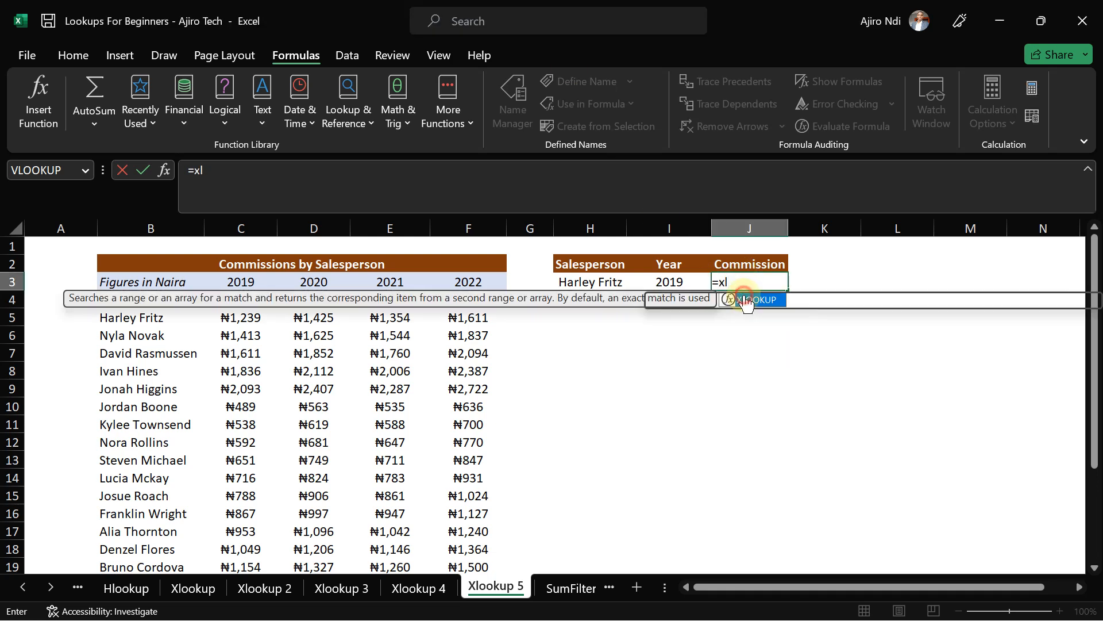
{"action": "double_click", "coordinate": [747, 299]}
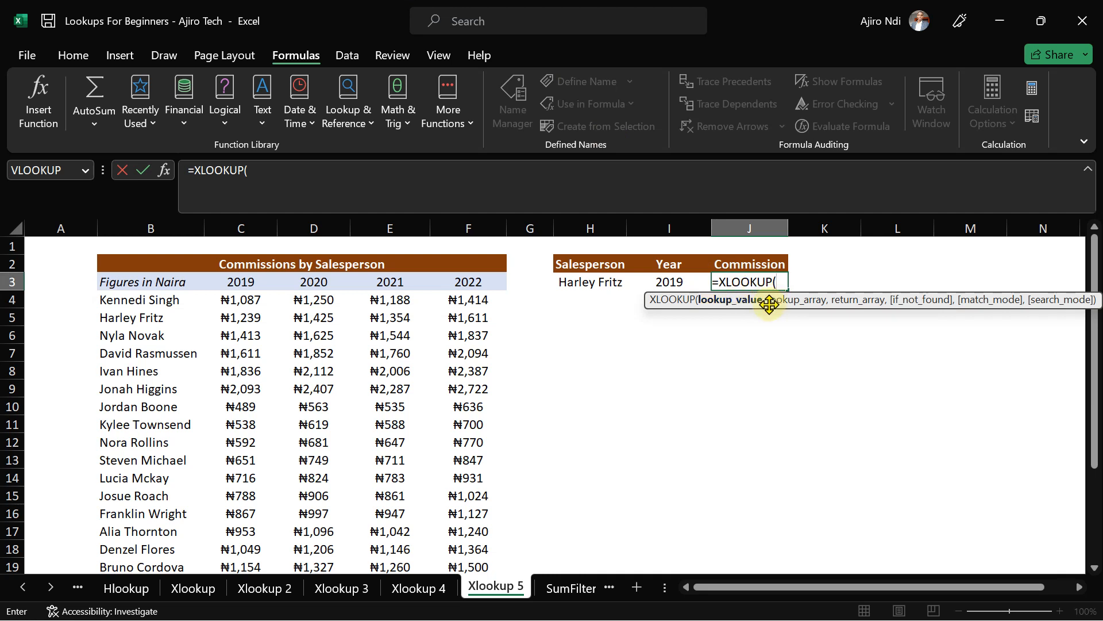
{"action": "left_click", "coordinate": [599, 284]}
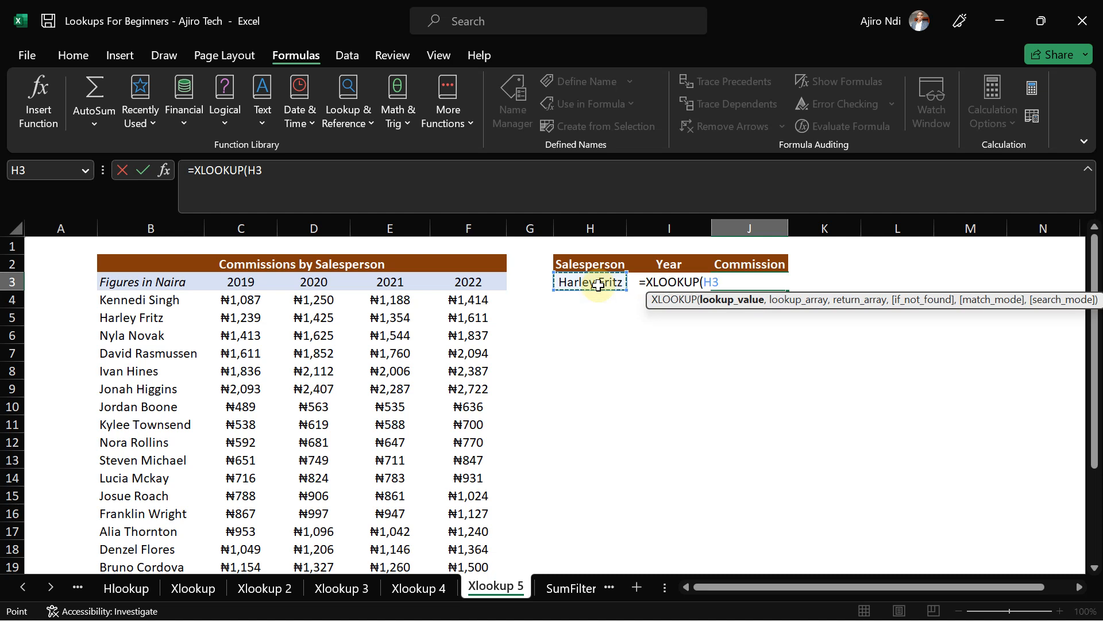
{"action": "type", "text": ","}
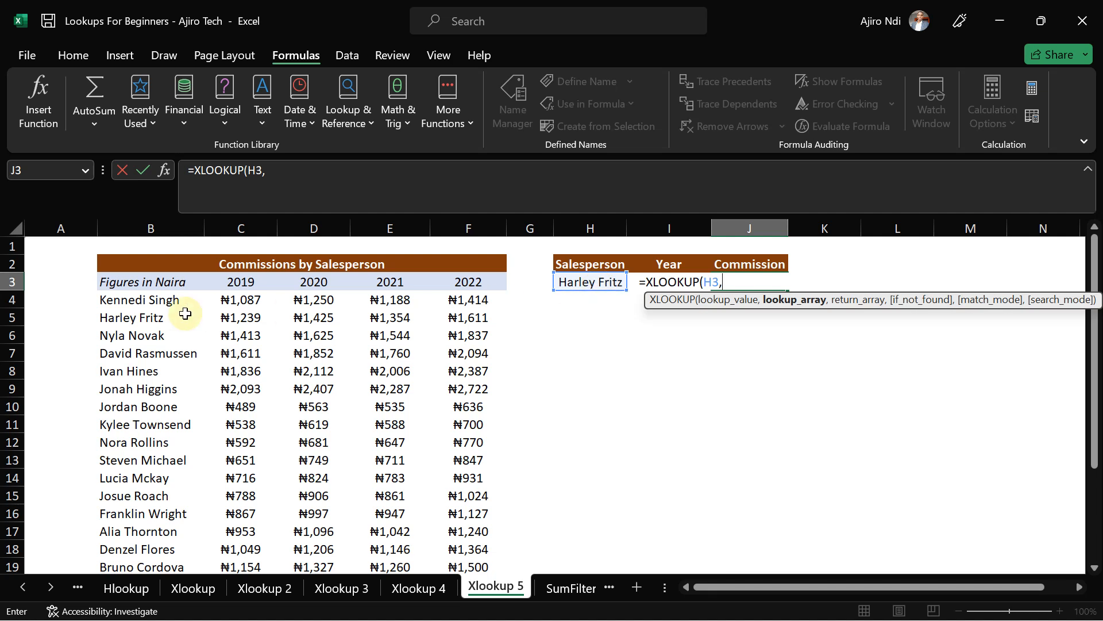
{"action": "left_click", "coordinate": [141, 299]}
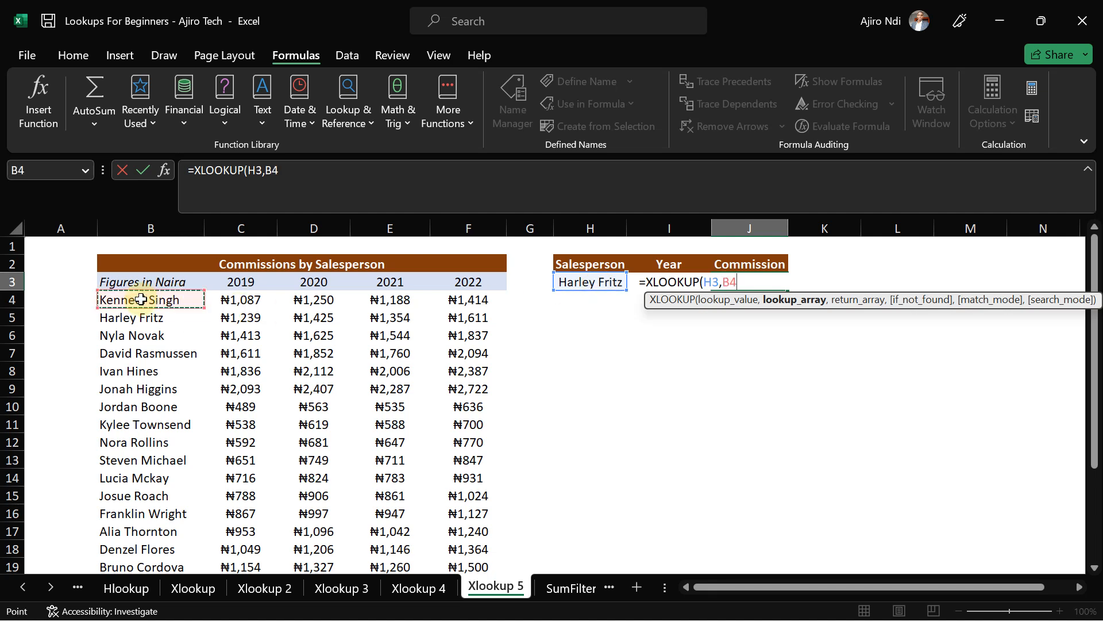
{"action": "key", "text": "ctrl+shift+Down"}
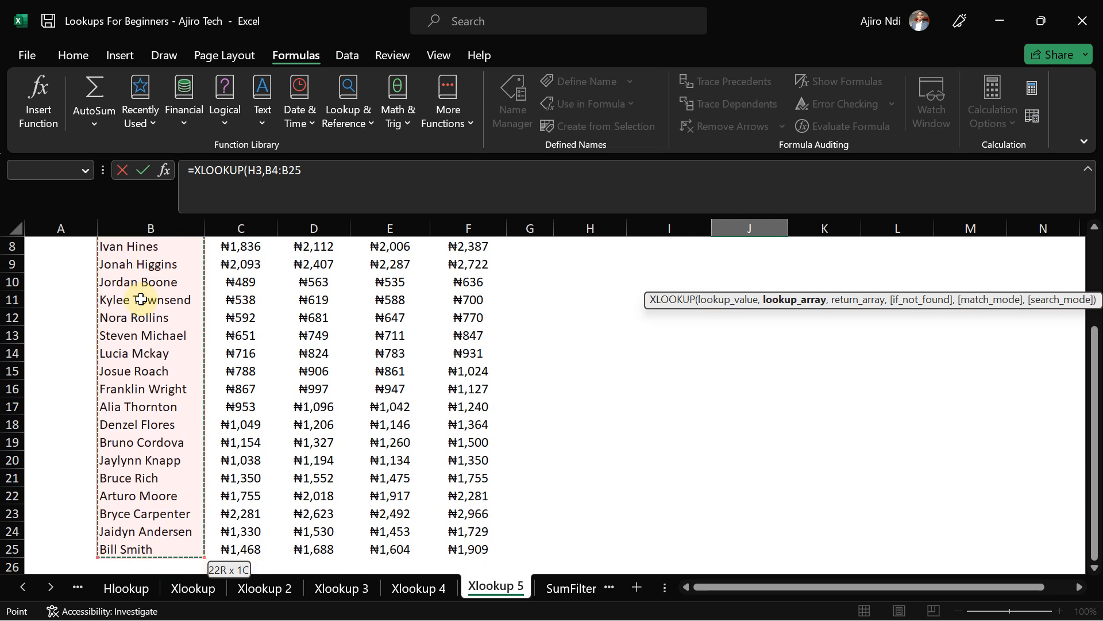
{"action": "type", "text": ","}
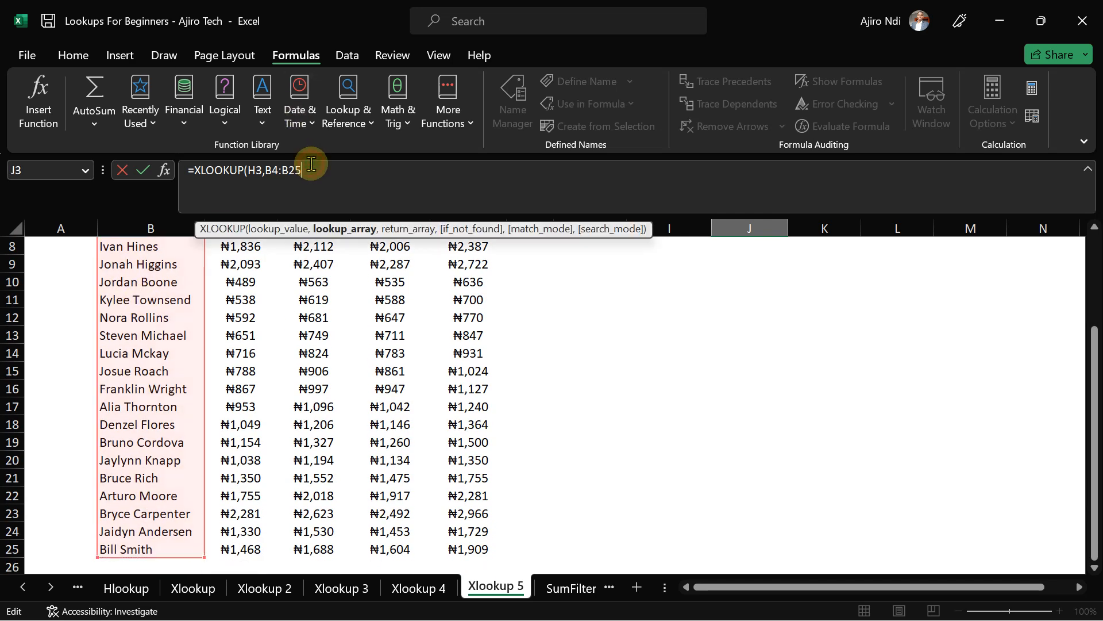
{"action": "left_click_drag", "start_coordinate": [1095, 336], "coordinate": [1095, 241]}
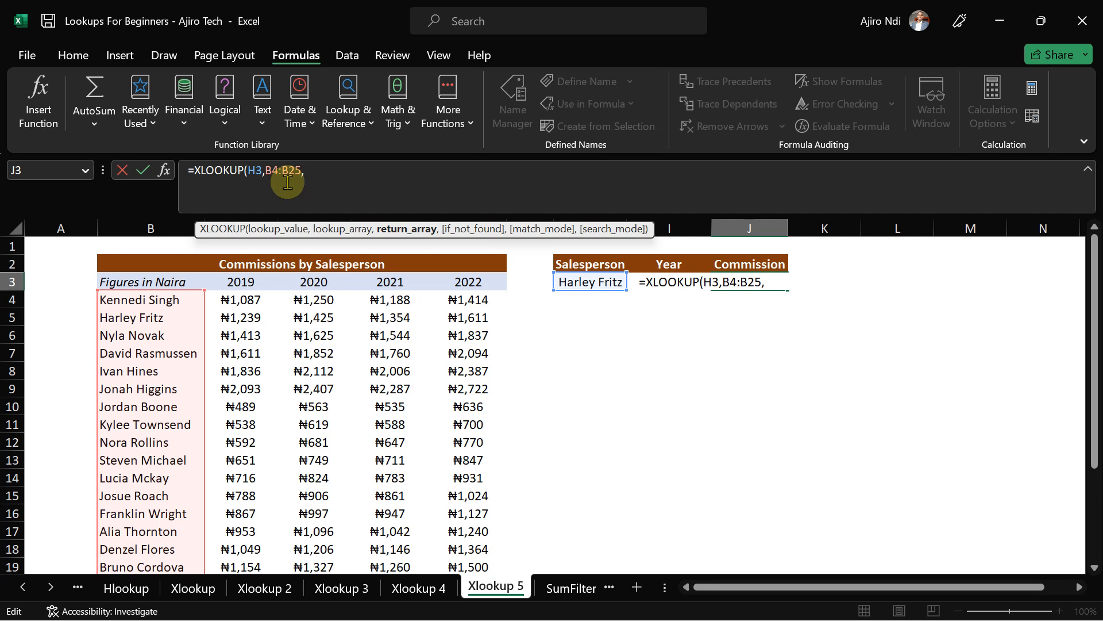
- Nest a second XLOOKUP of I3 over C4:C25 as the return array and close both brackets
{"action": "type", "text": "x"}
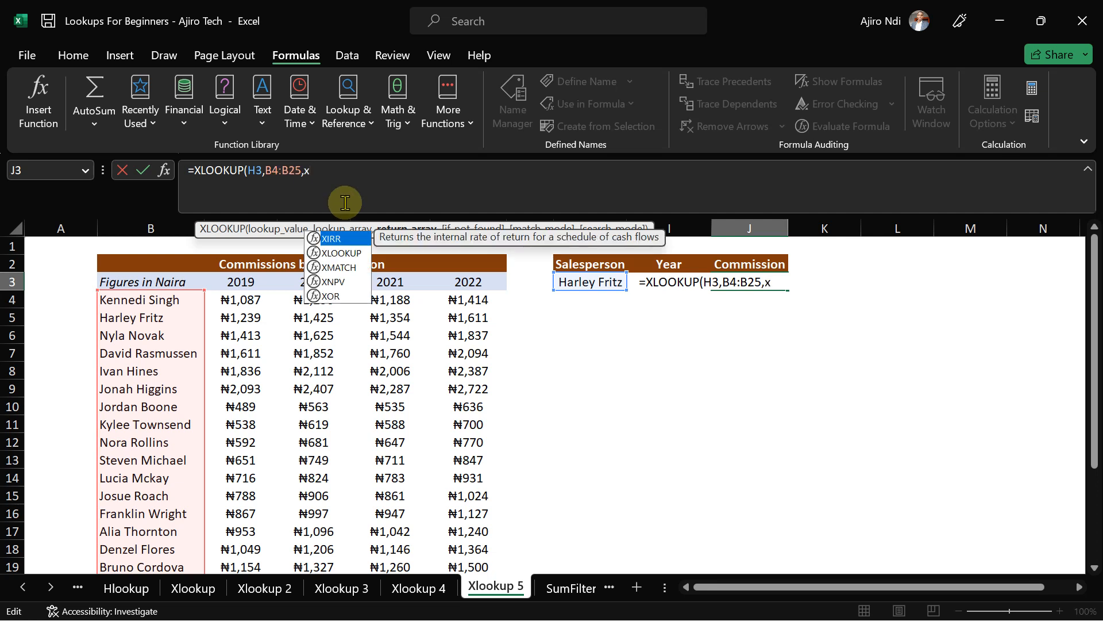
{"action": "double_click", "coordinate": [342, 253]}
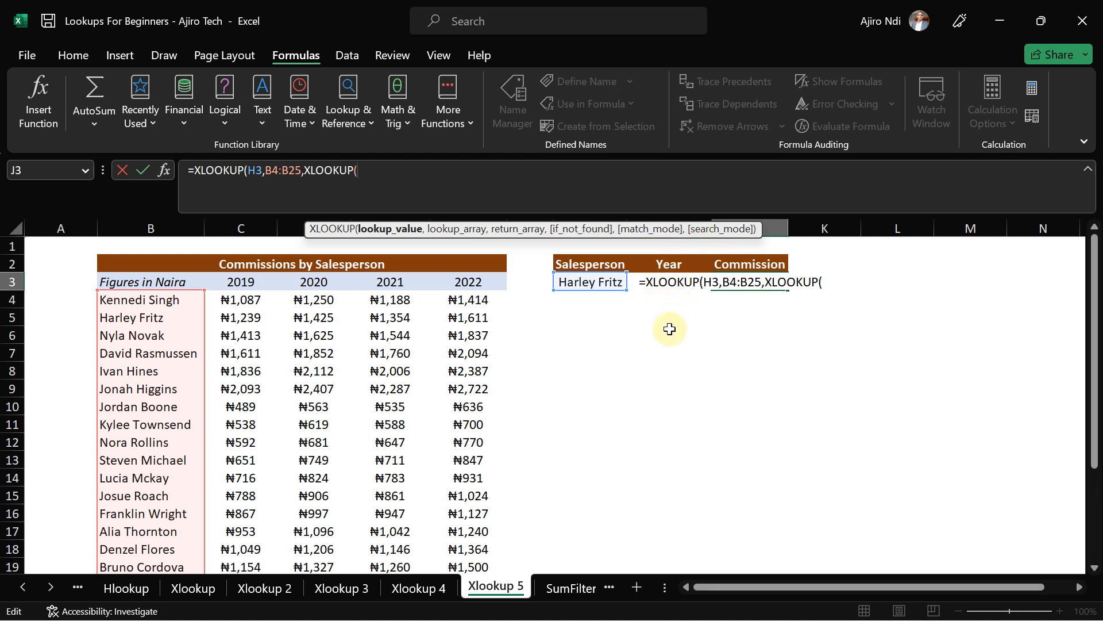
{"action": "left_click", "coordinate": [664, 288]}
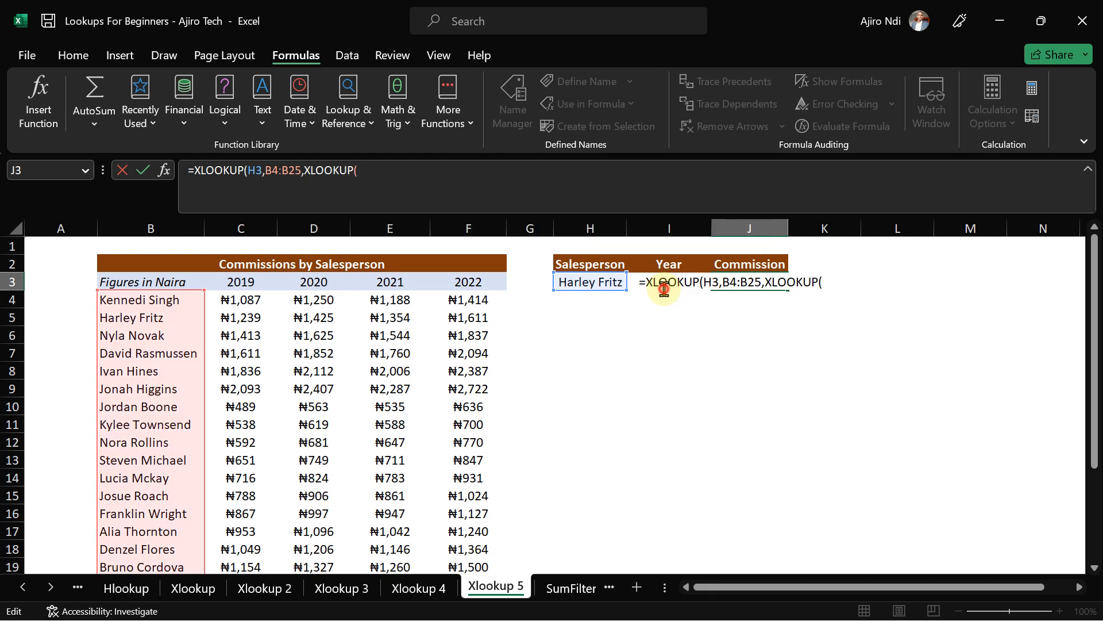
{"action": "left_click", "coordinate": [380, 180]}
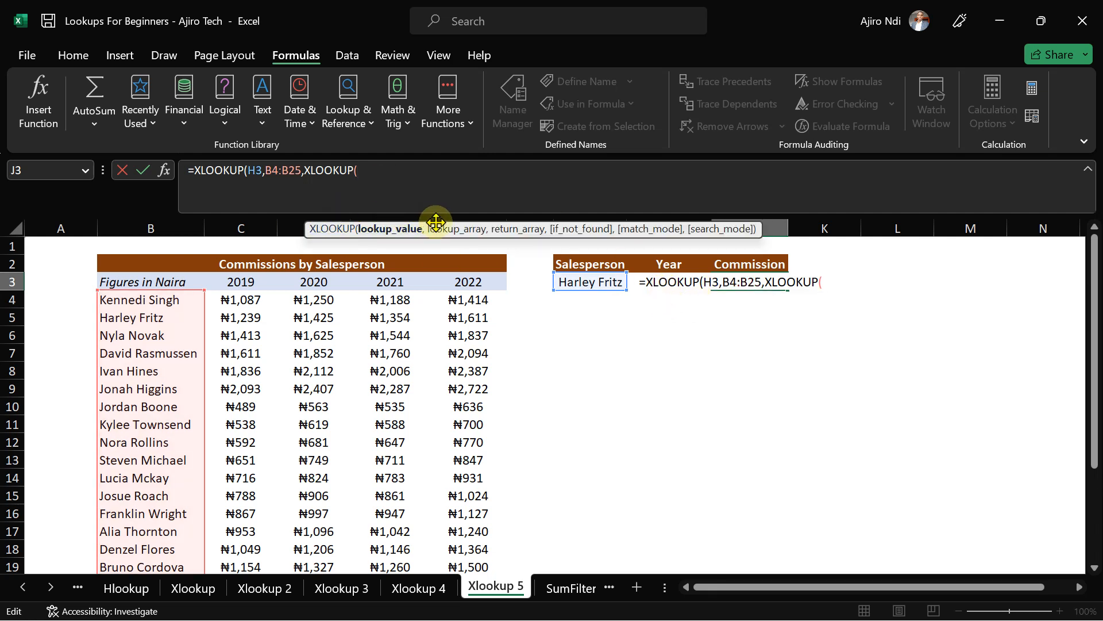
{"action": "type", "text": "I"}
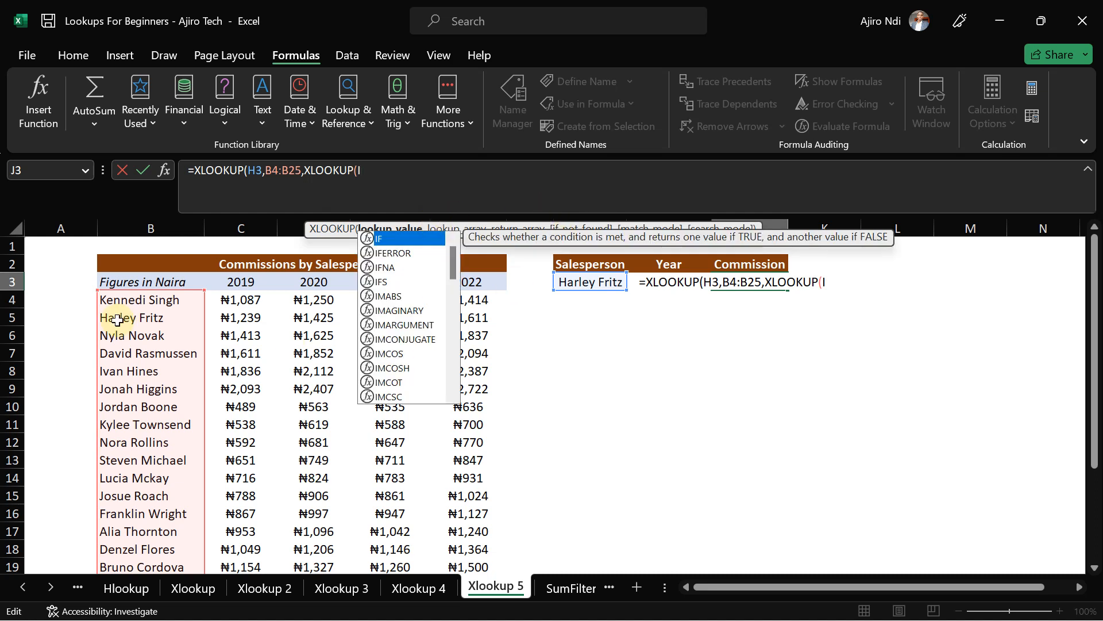
{"action": "type", "text": "3"}
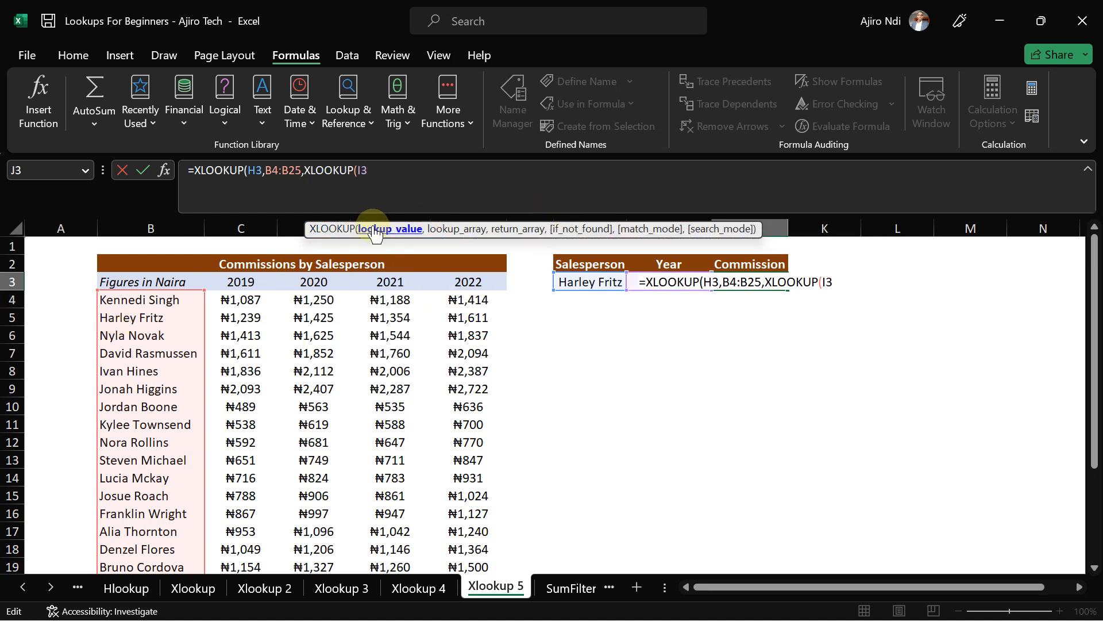
{"action": "type", "text": ","}
{"action": "left_click", "coordinate": [244, 299]}
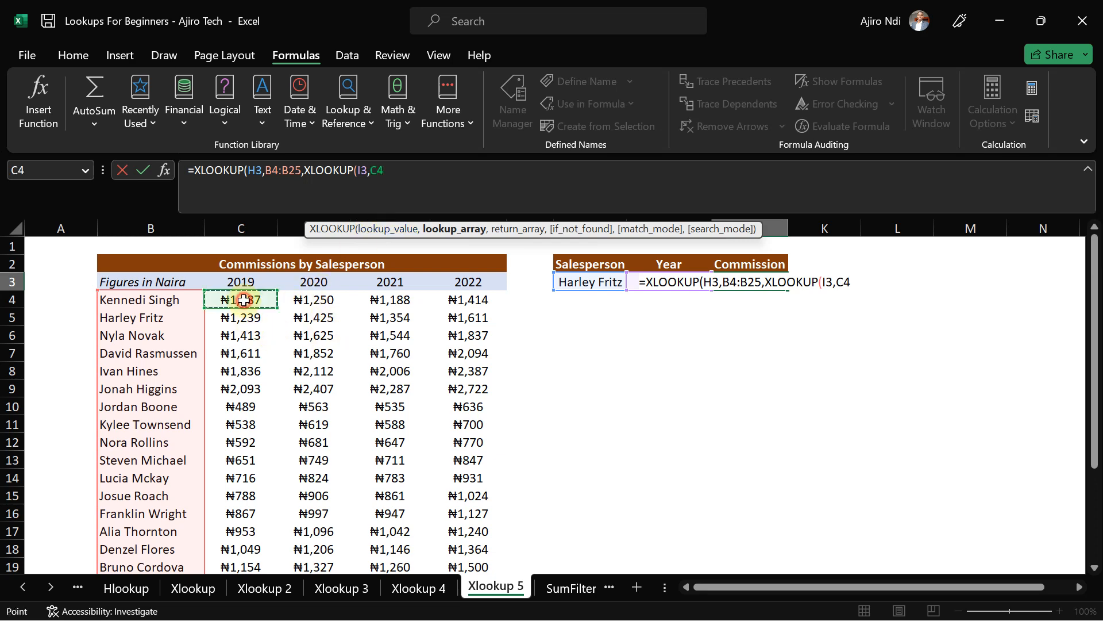
{"action": "key", "text": "ctrl+shift+Down"}
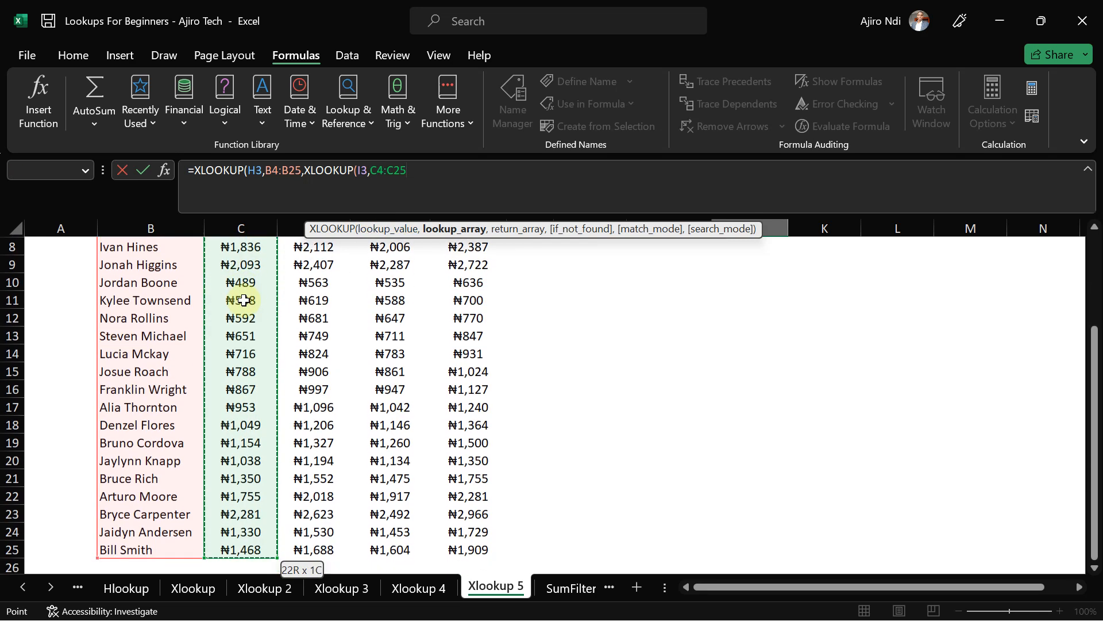
{"action": "type", "text": ","}
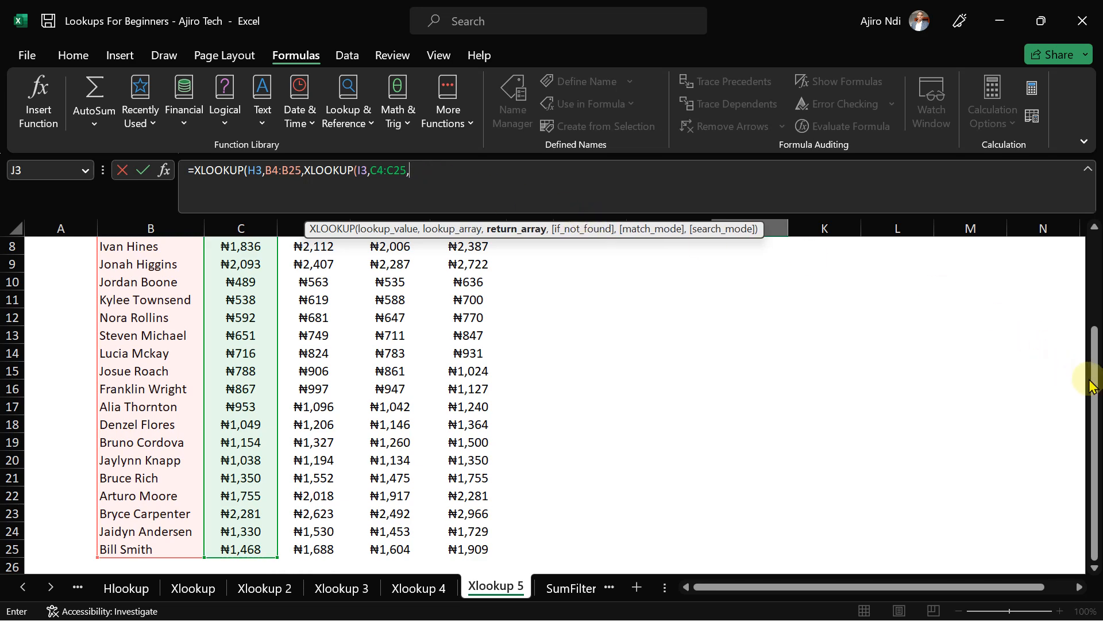
{"action": "left_click_drag", "start_coordinate": [1095, 379], "coordinate": [1097, 287]}
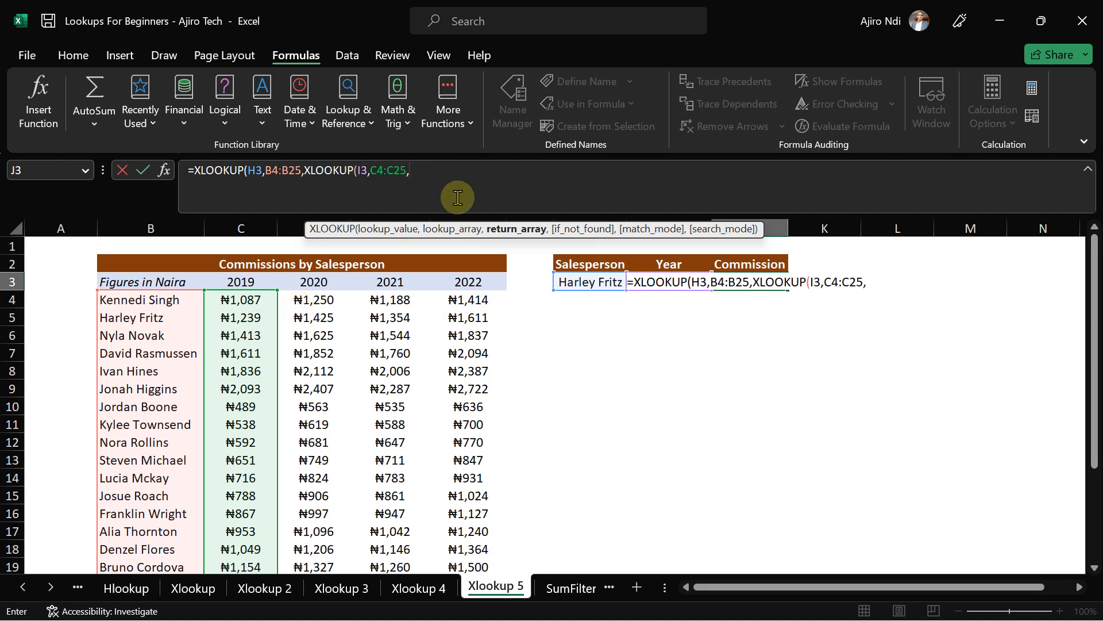
{"action": "key", "text": "BackSpace"}
{"action": "type", "text": ")"}
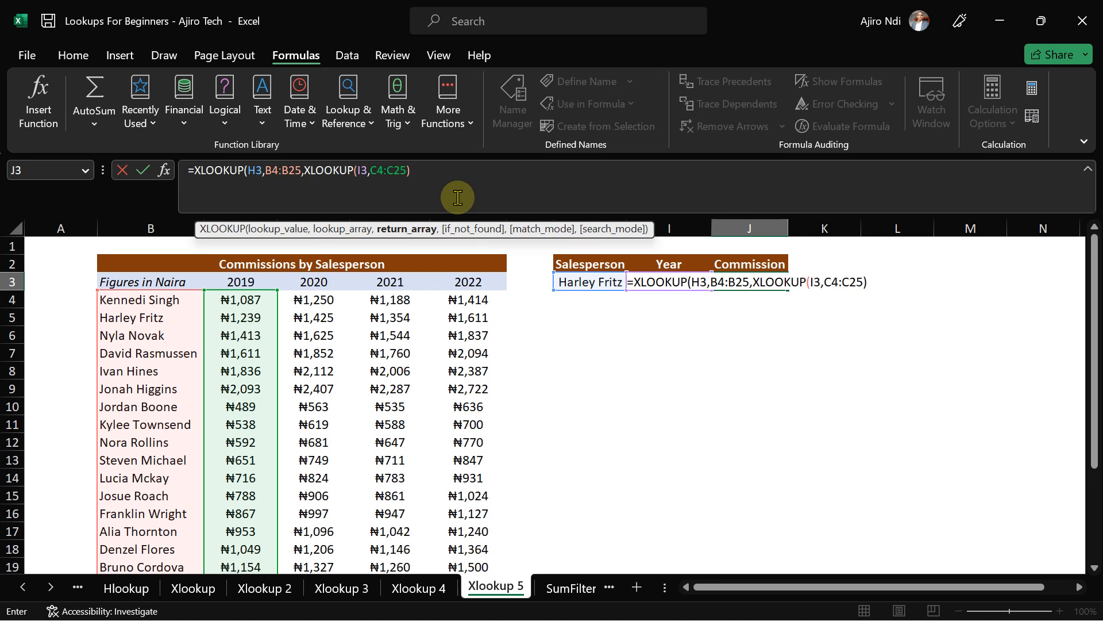
{"action": "type", "text": ")"}
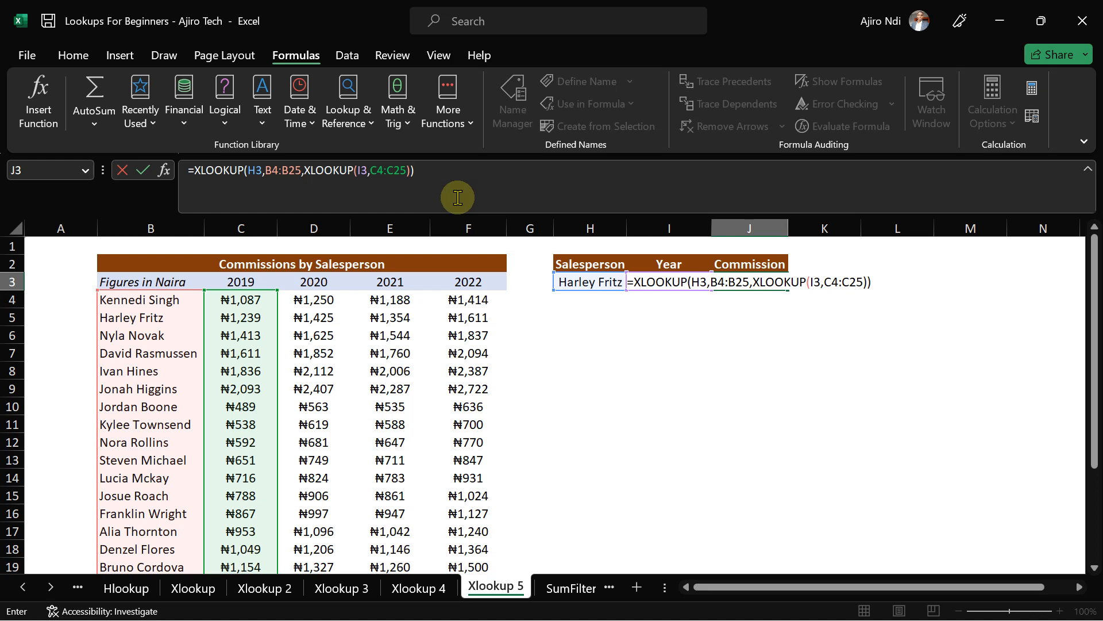
- Dismiss the too-few-arguments error, then delete the closing parentheses and the inner C4:C25 range
{"action": "key", "text": "Return"}
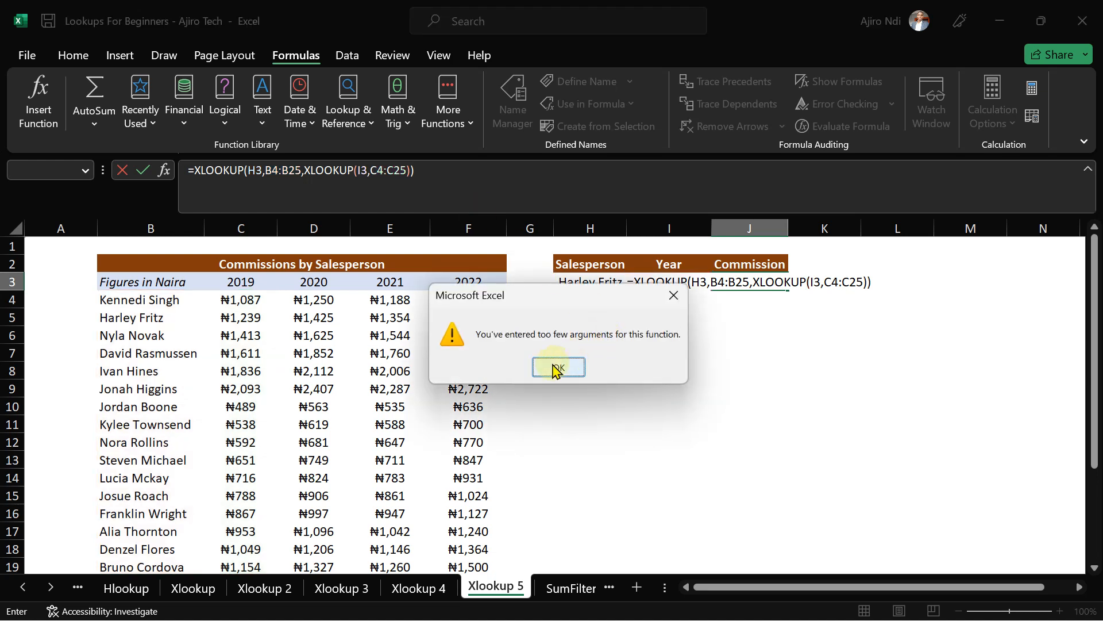
{"action": "left_click", "coordinate": [556, 367]}
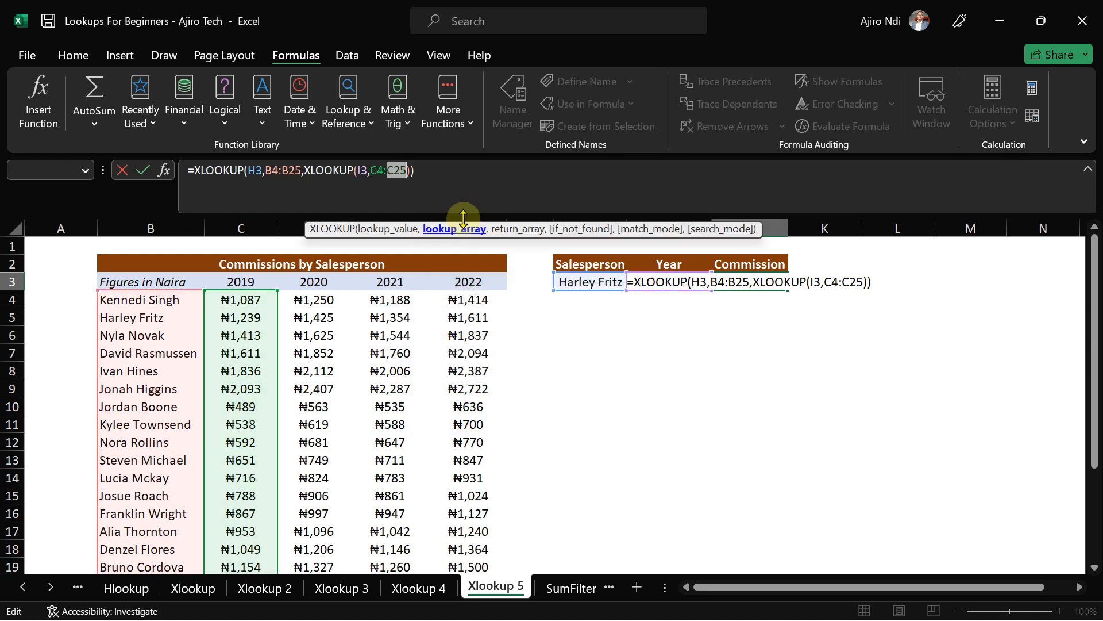
{"action": "left_click", "coordinate": [426, 180]}
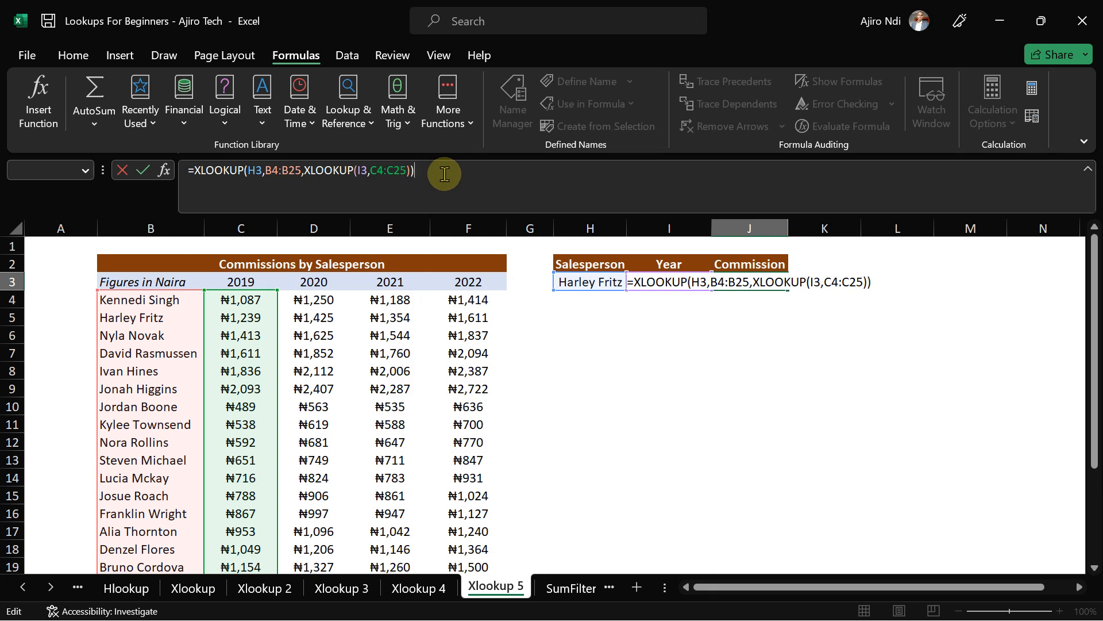
{"action": "key", "text": "BackSpace"}
{"action": "key", "text": "BackSpace"}
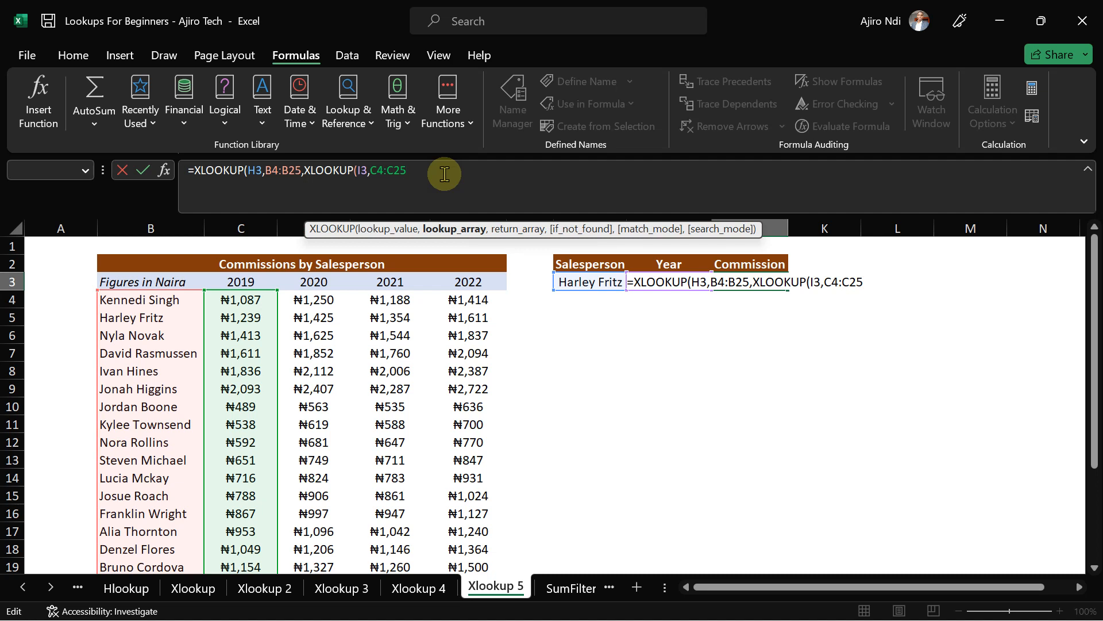
{"action": "key", "text": "BackSpace"}
{"action": "key", "text": "BackSpace"}
{"action": "key", "text": "BackSpace"}
{"action": "key", "text": "BackSpace"}
{"action": "key", "text": "BackSpace"}
{"action": "key", "text": "BackSpace"}
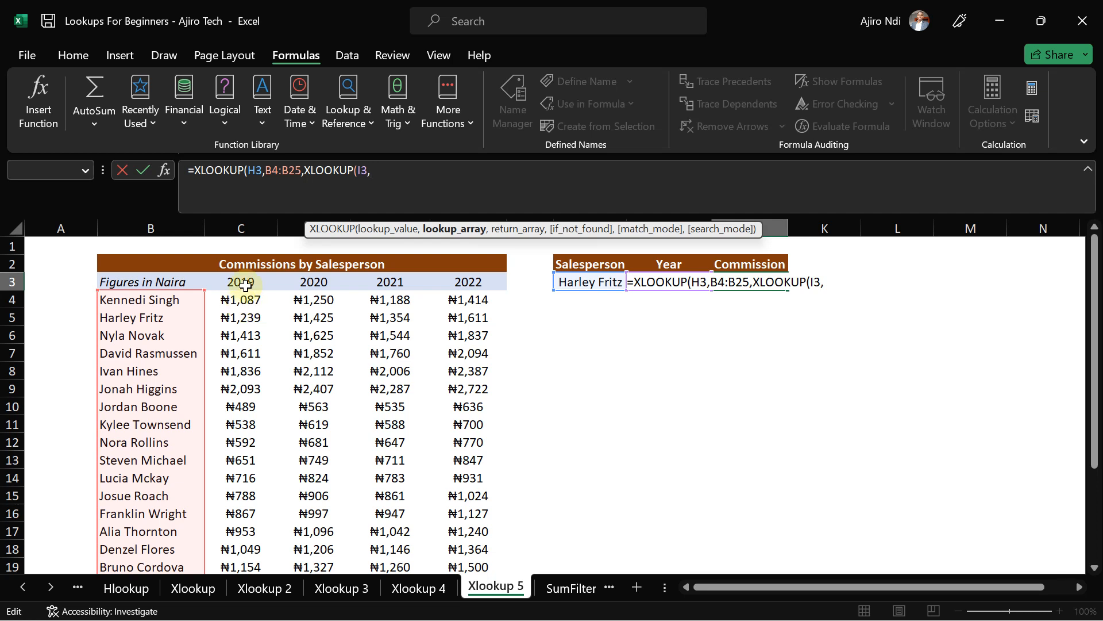
- Finish J3's nested XLOOKUP with year headers C3:F3 and return range C4:F25, giving ₦1,239
{"action": "left_click", "coordinate": [244, 282]}
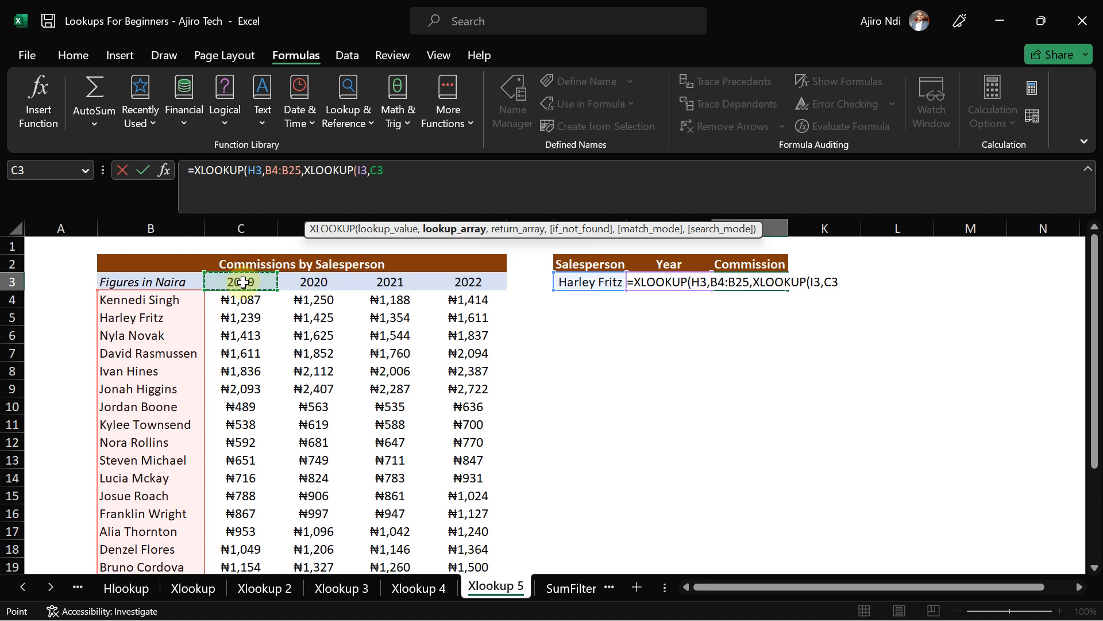
{"action": "key", "text": "shift+Right"}
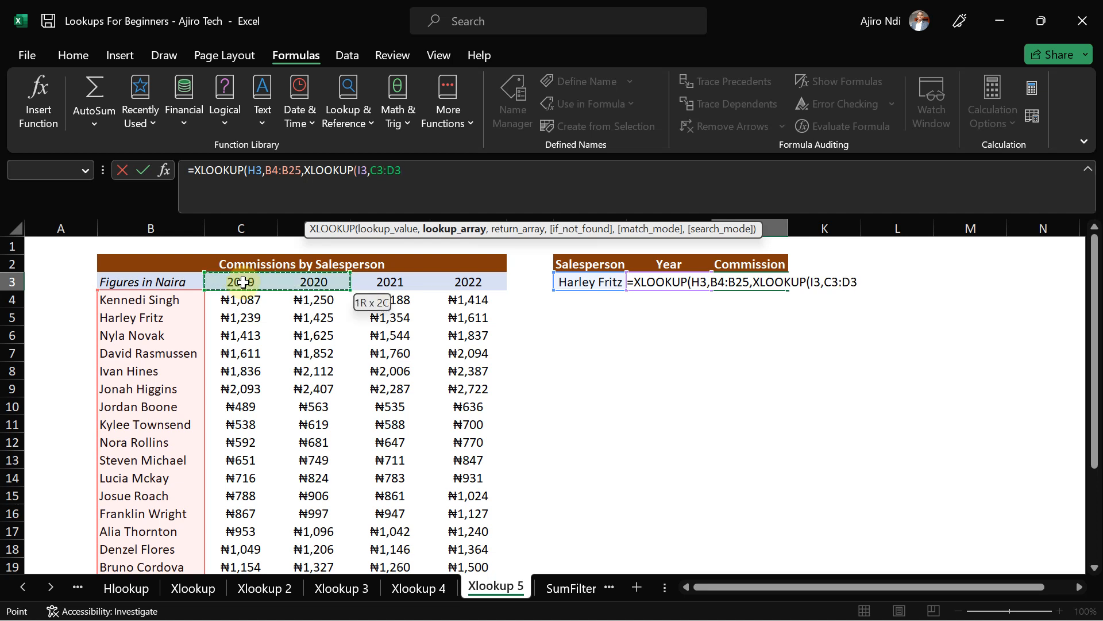
{"action": "key", "text": "shift+Right"}
{"action": "key", "text": "shift+Right"}
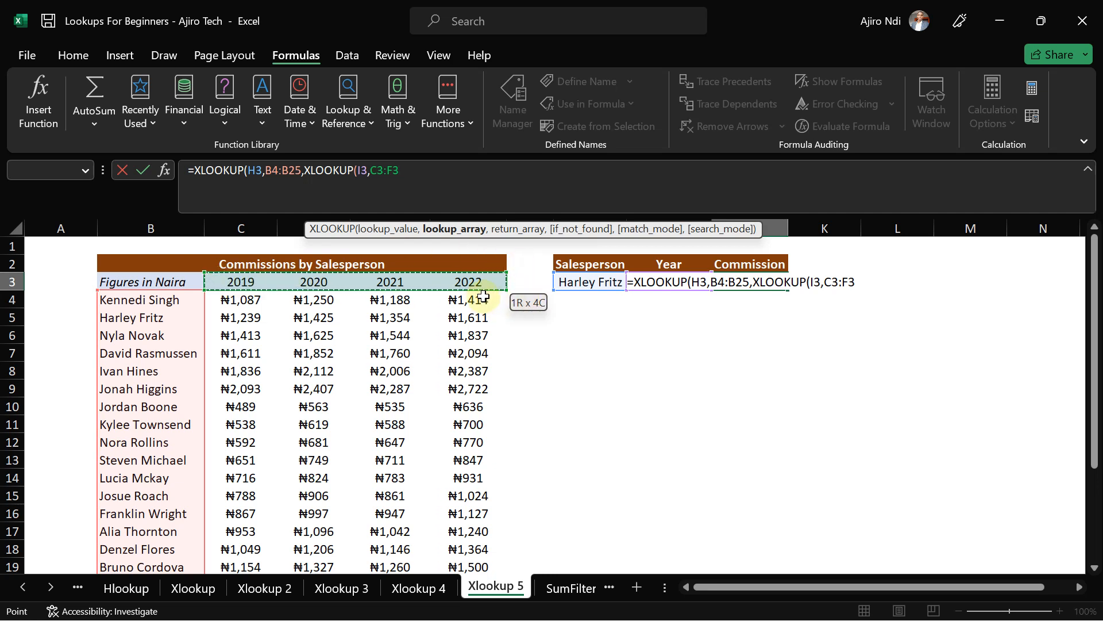
{"action": "left_click_drag", "start_coordinate": [484, 296], "coordinate": [484, 296]}
{"action": "type", "text": ","}
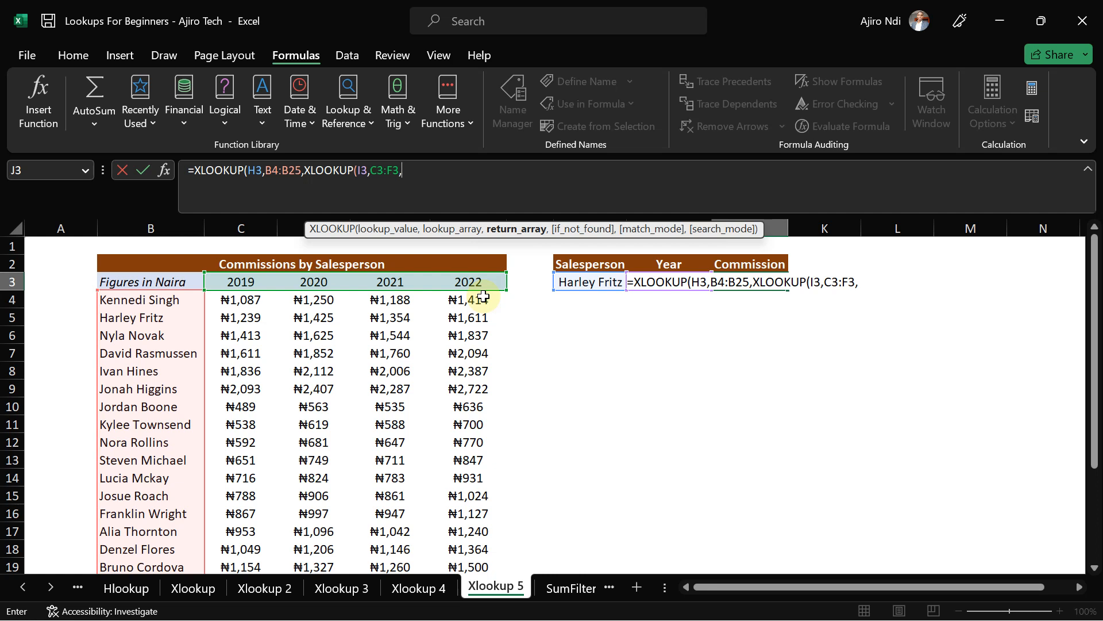
{"action": "left_click", "coordinate": [217, 301]}
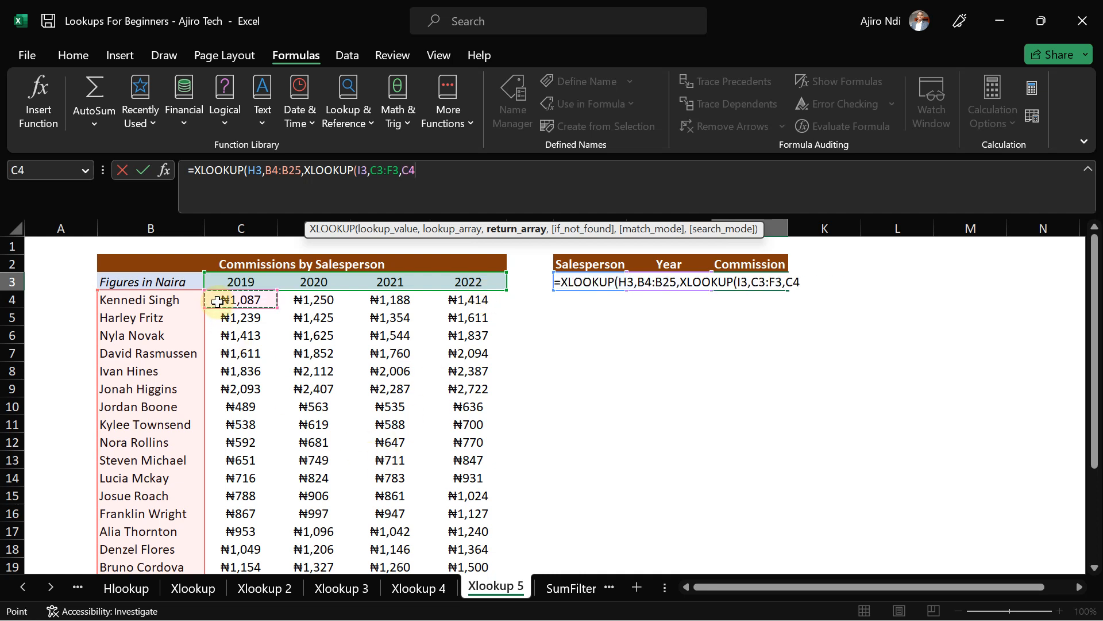
{"action": "key", "text": "ctrl+shift+Right"}
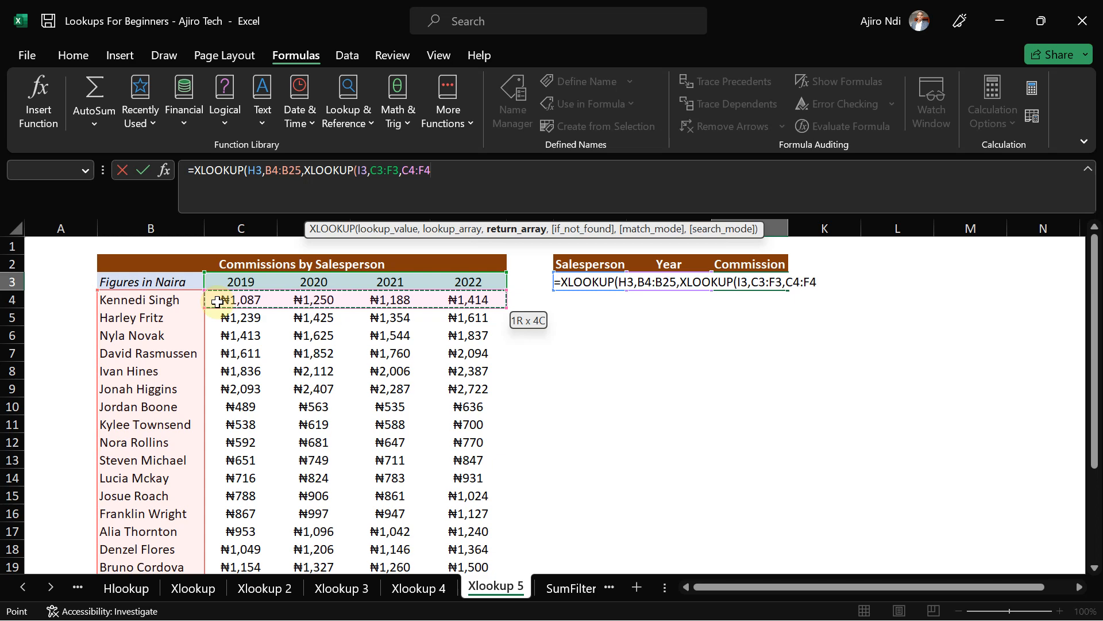
{"action": "key", "text": "ctrl+shift+Down"}
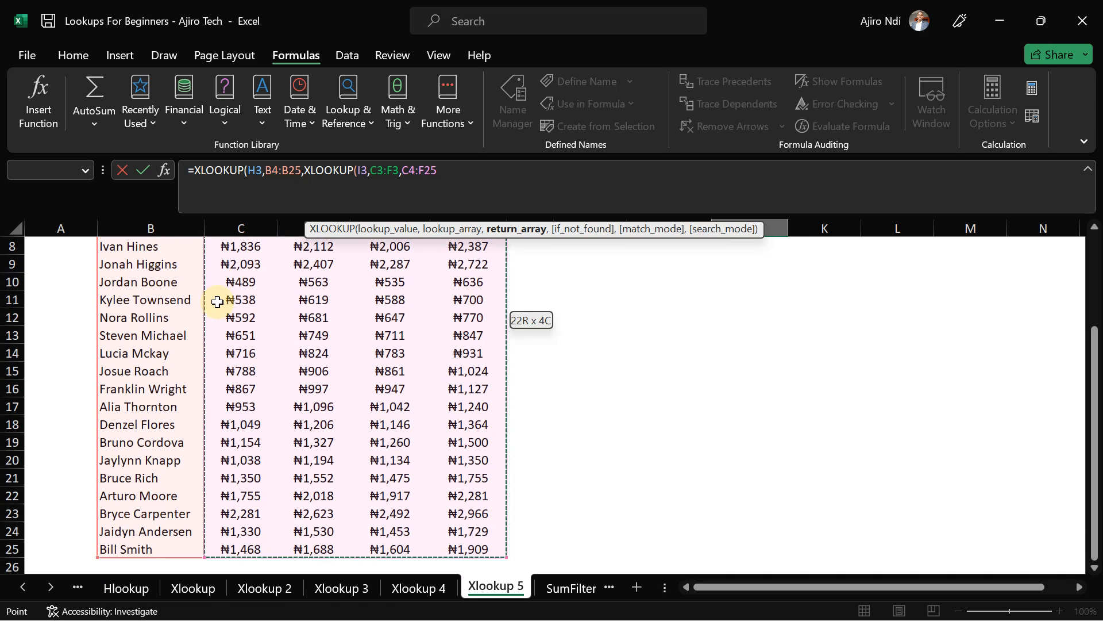
{"action": "type", "text": ")"}
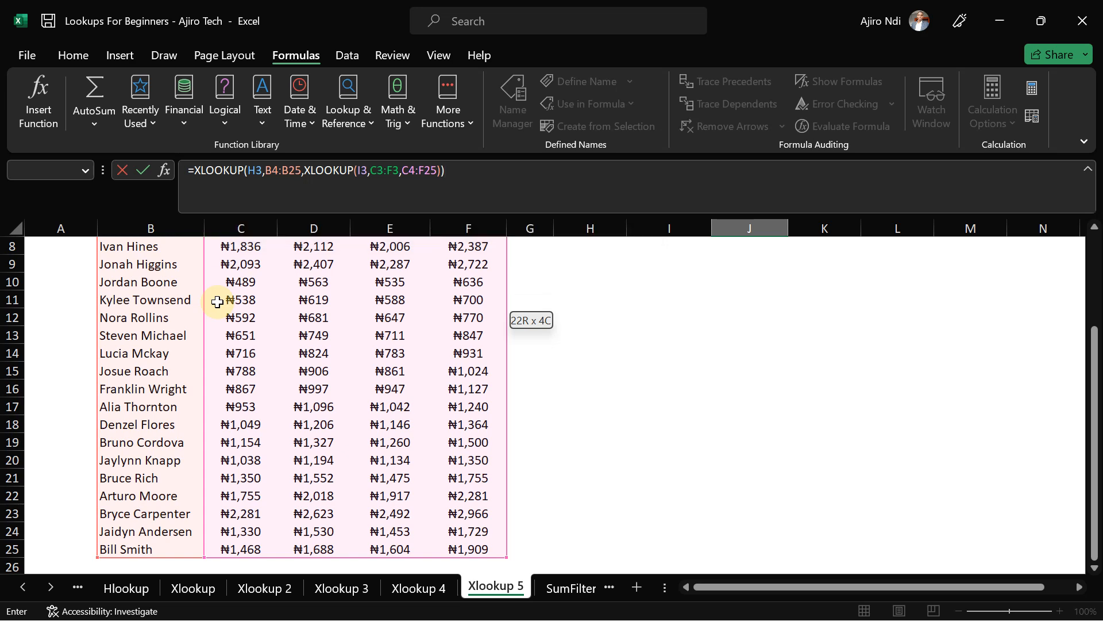
{"action": "key", "text": "Return"}
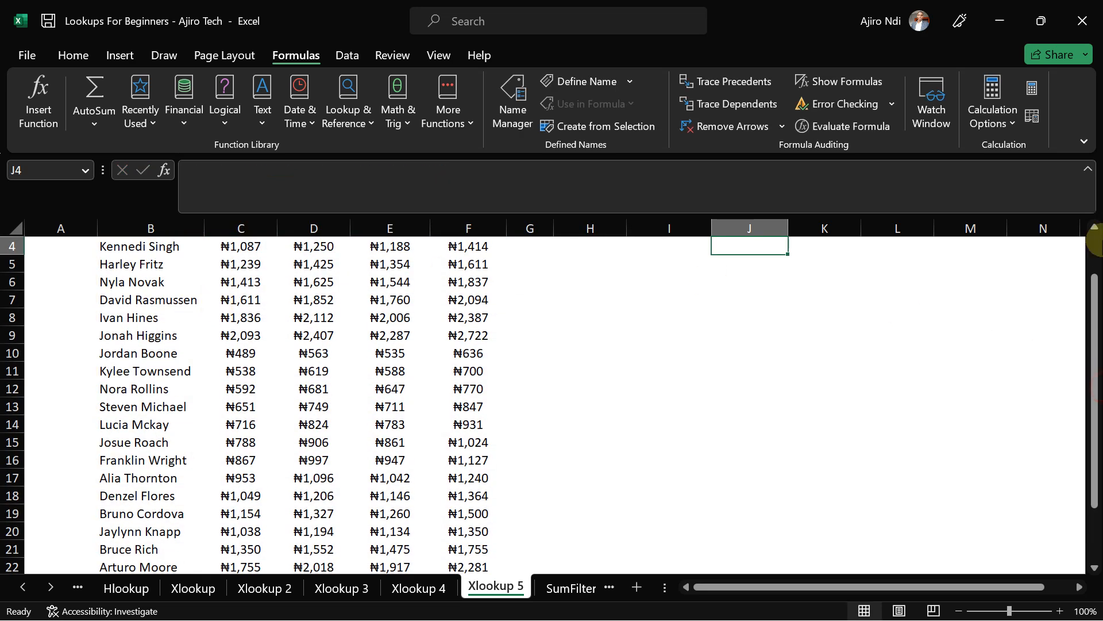
{"action": "left_click_drag", "start_coordinate": [1097, 297], "coordinate": [1094, 234]}
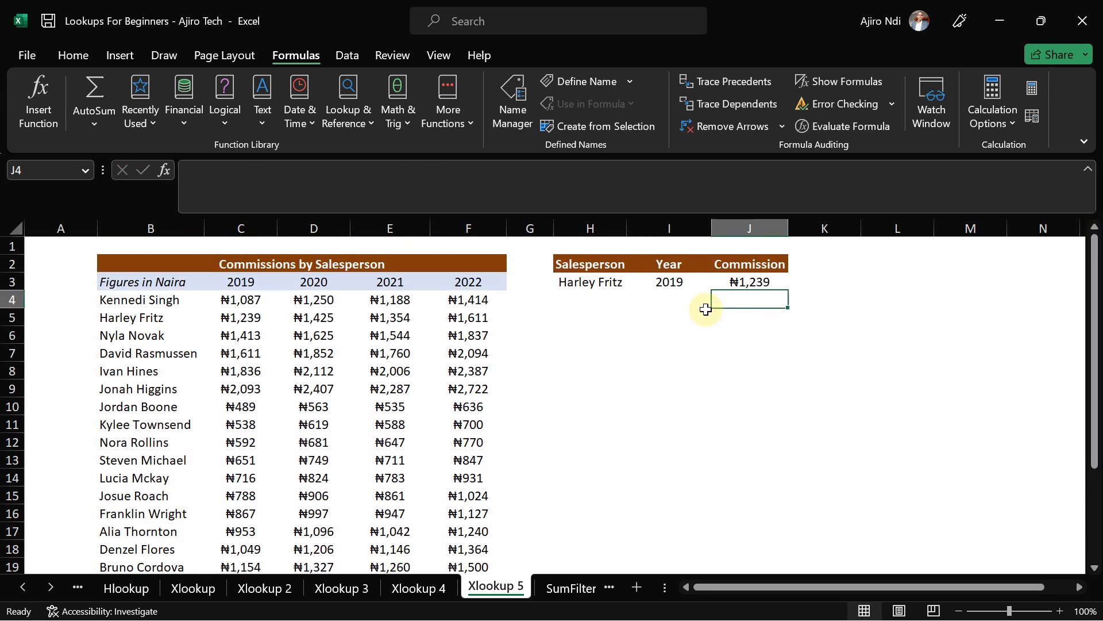
- Change the year in I3 to 2021 and enter a different salesperson's name in H3
{"action": "left_click", "coordinate": [734, 279]}
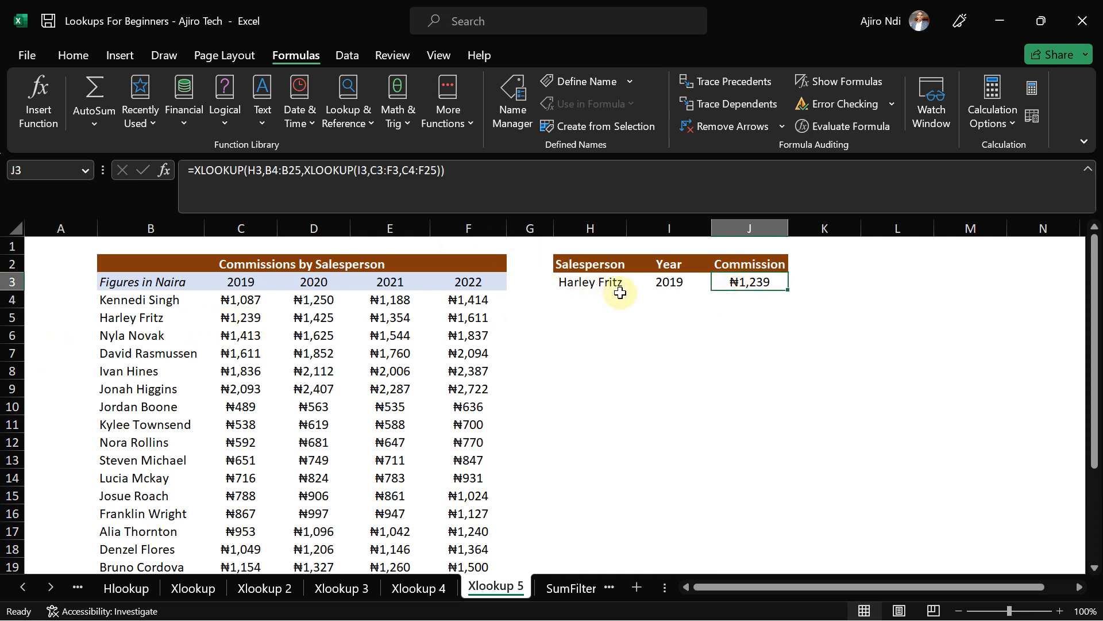
{"action": "left_click", "coordinate": [664, 282]}
{"action": "type", "text": "2021"}
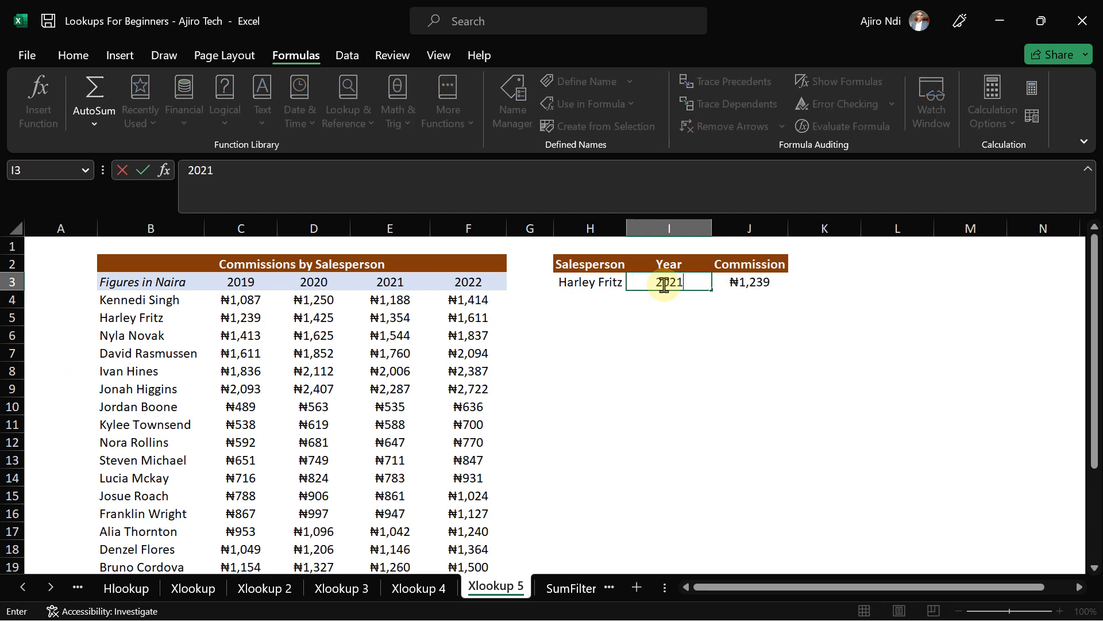
{"action": "key", "text": "Return"}
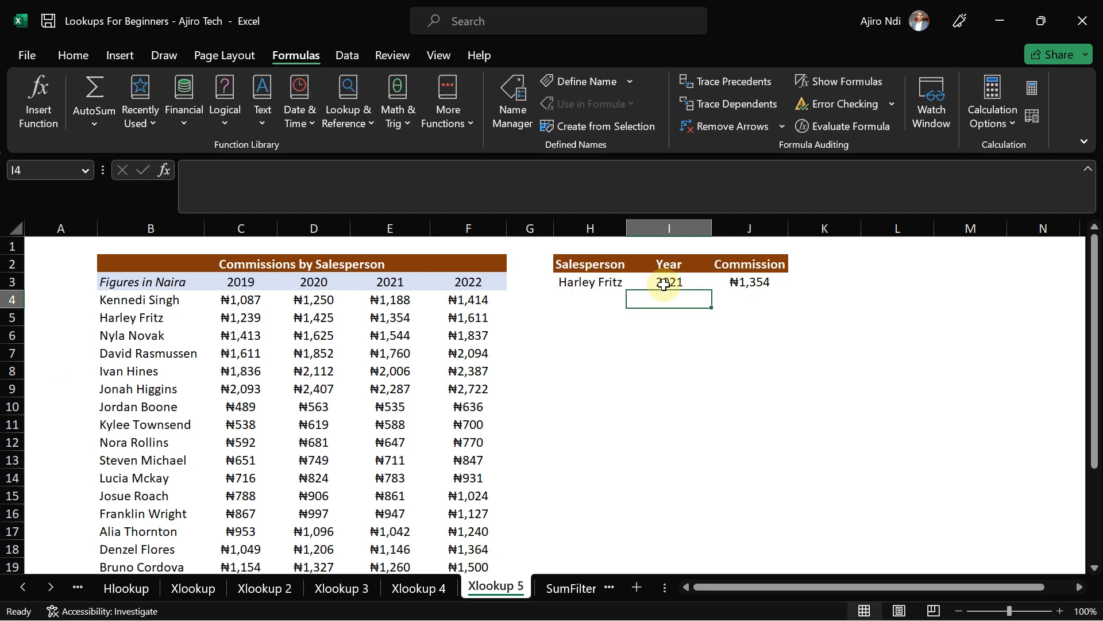
{"action": "left_click", "coordinate": [600, 284]}
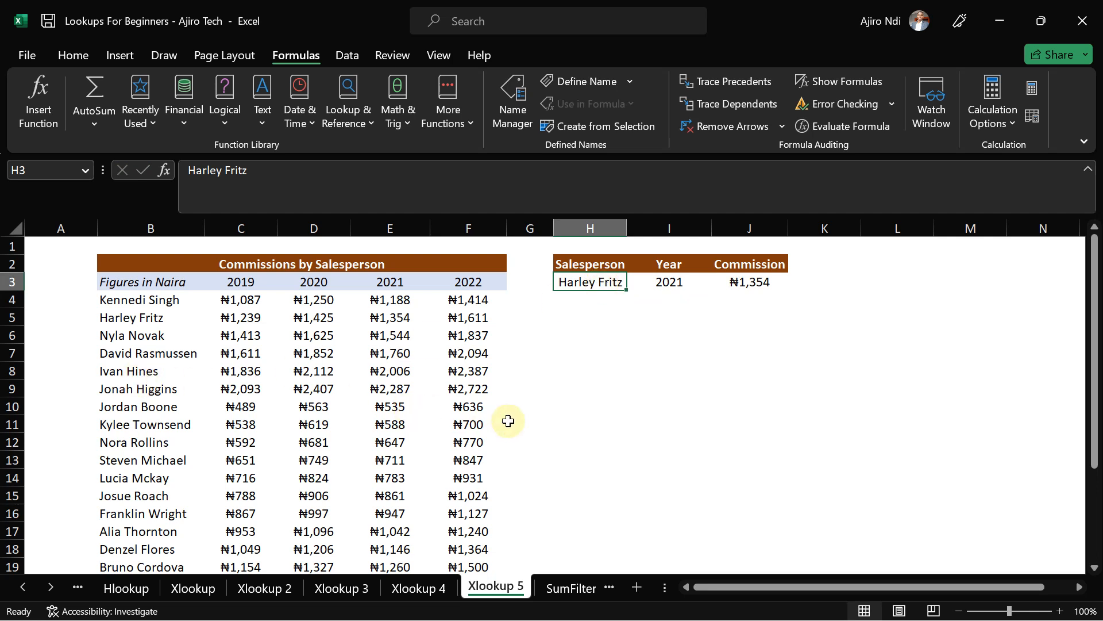
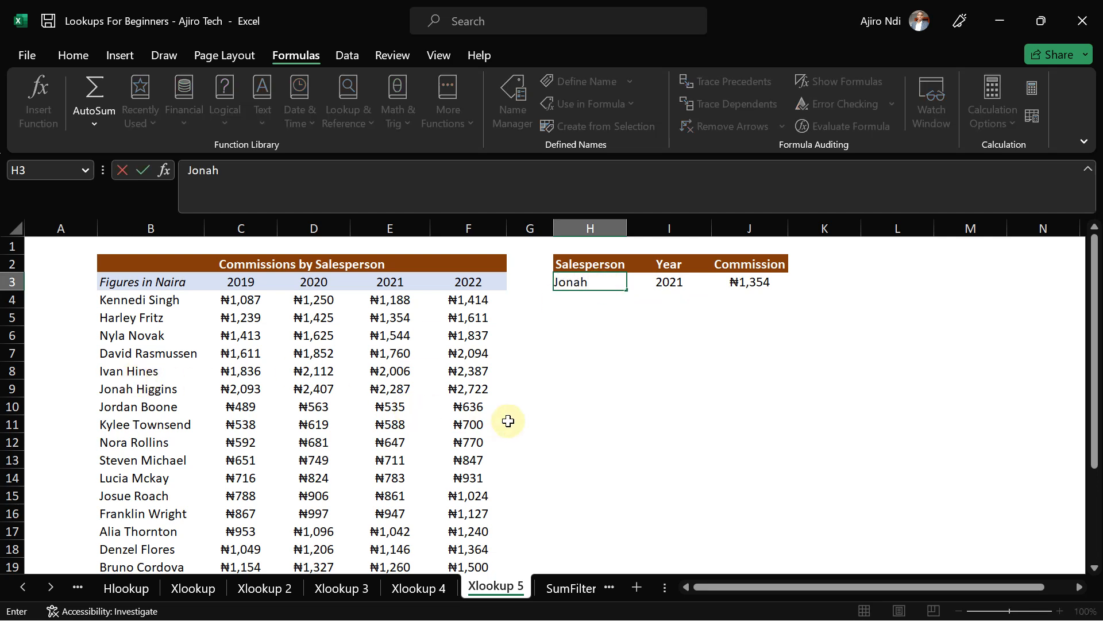
{"action": "key", "text": "Return"}
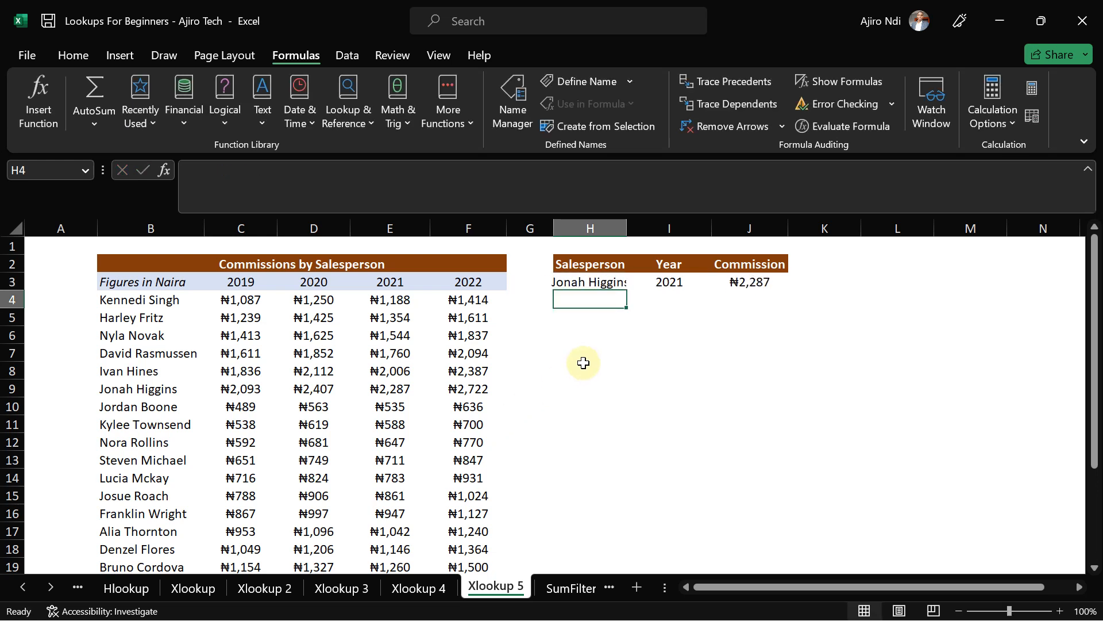
- Fit column H to the names and restore J3's XLOOKUP formula after an accidental clear
{"action": "double_click", "coordinate": [627, 229]}
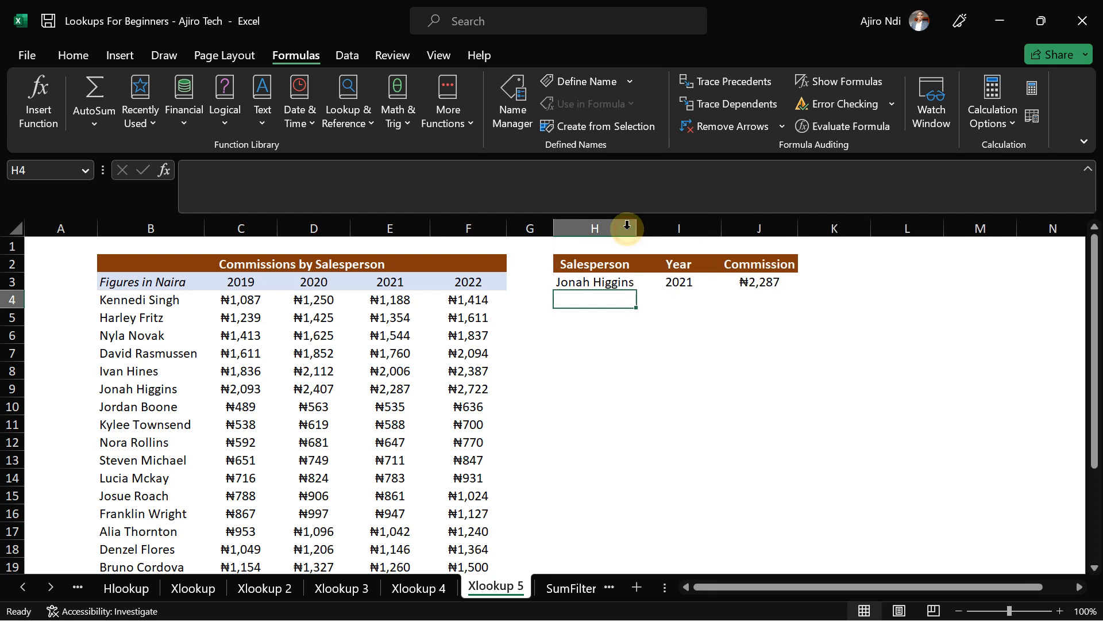
{"action": "left_click_drag", "start_coordinate": [636, 227], "coordinate": [643, 226]}
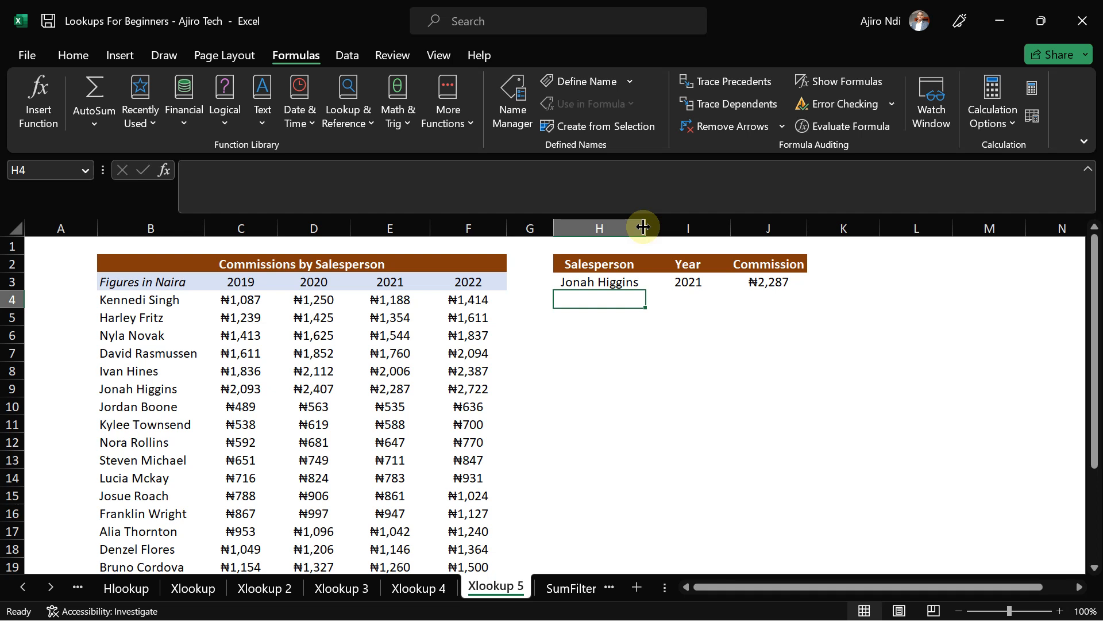
{"action": "left_click", "coordinate": [772, 281]}
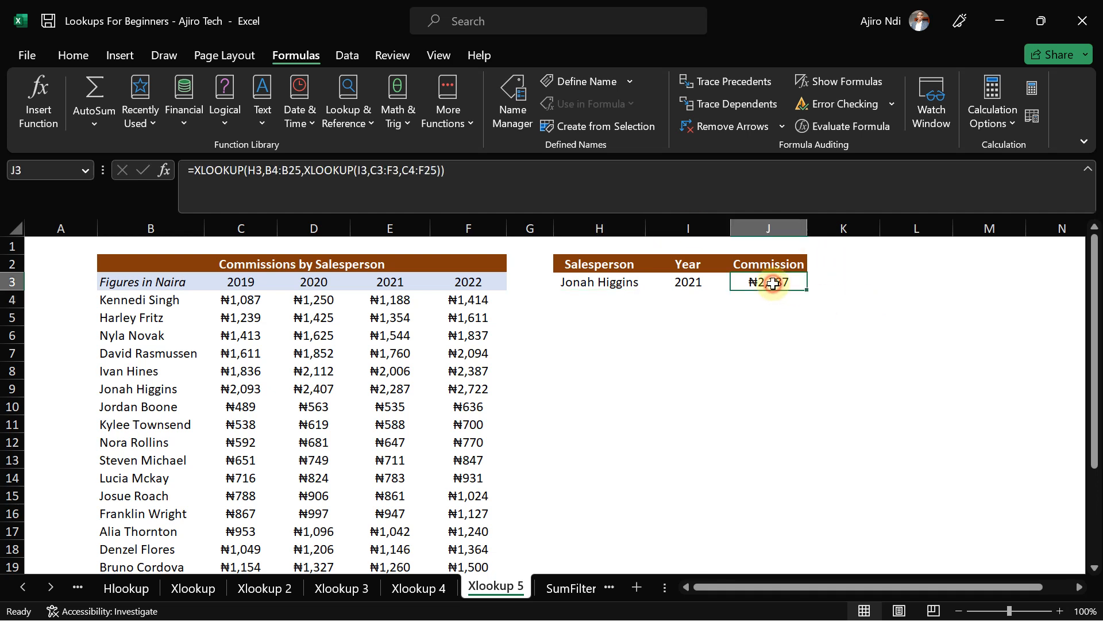
{"action": "type", "text": "="}
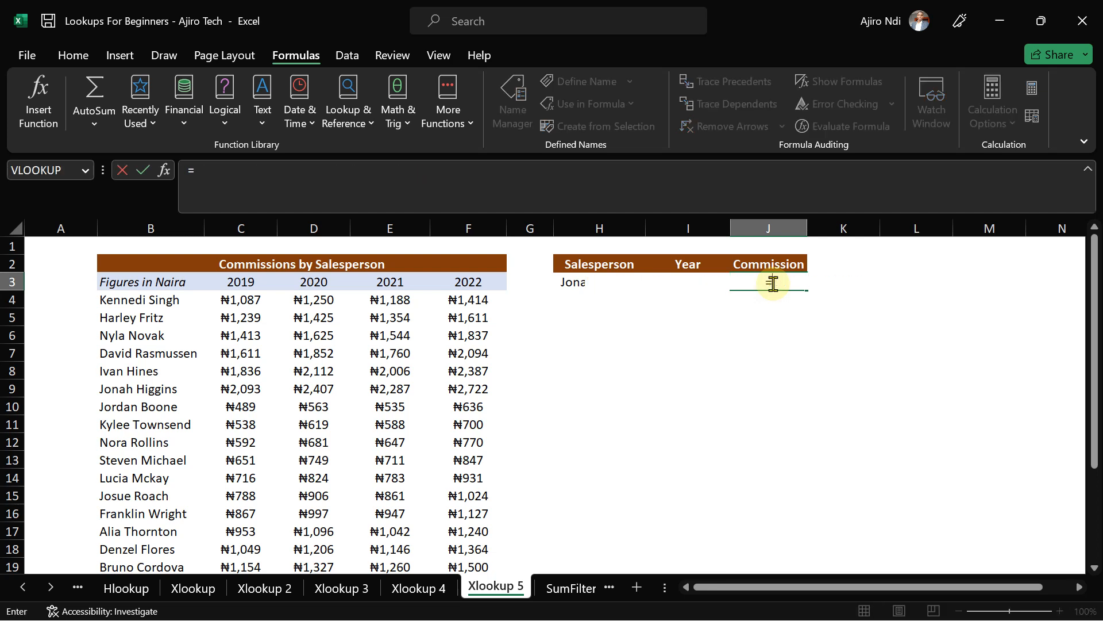
{"action": "key", "text": "BackSpace"}
{"action": "left_click", "coordinate": [783, 366]}
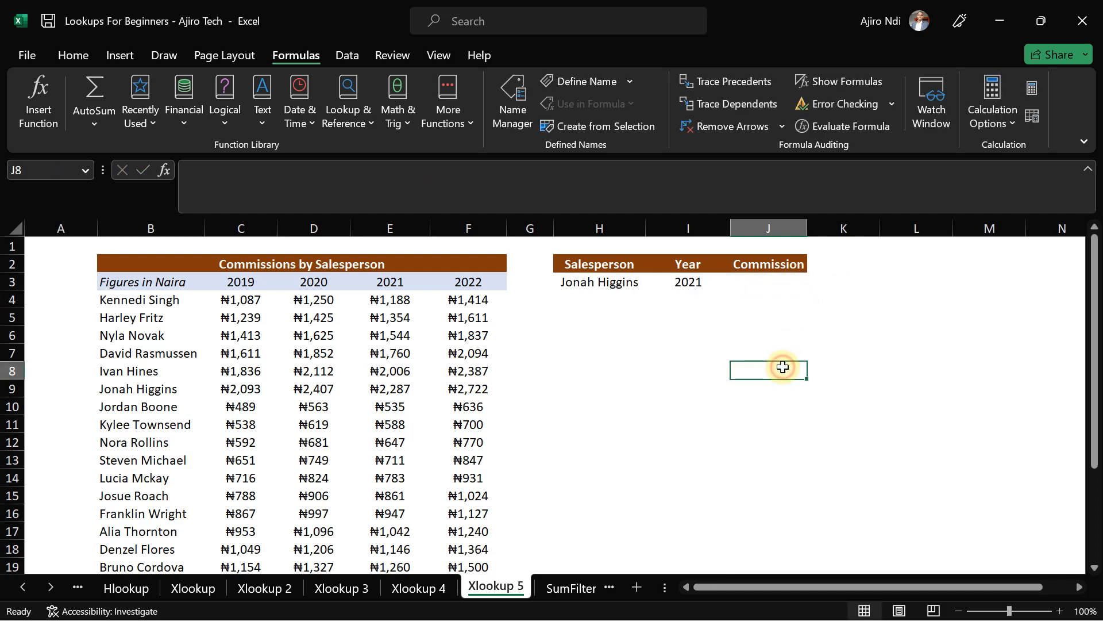
{"action": "key", "text": "ctrl+z"}
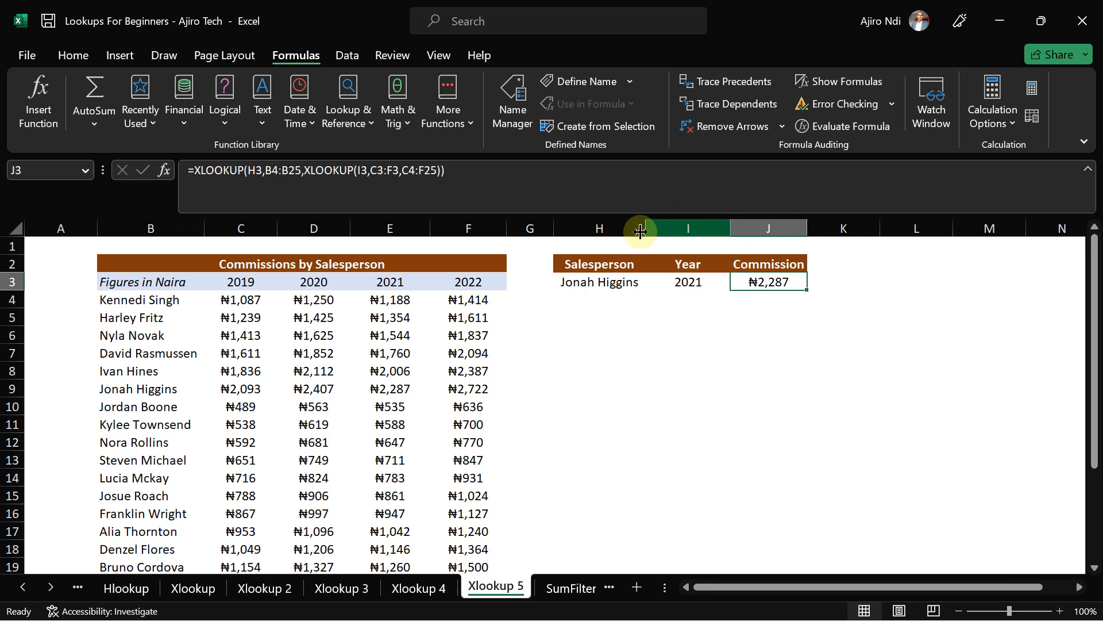
- Widen columns H, I and J, then begin retyping J3 with =xll
{"action": "left_click_drag", "start_coordinate": [646, 229], "coordinate": [673, 228]}
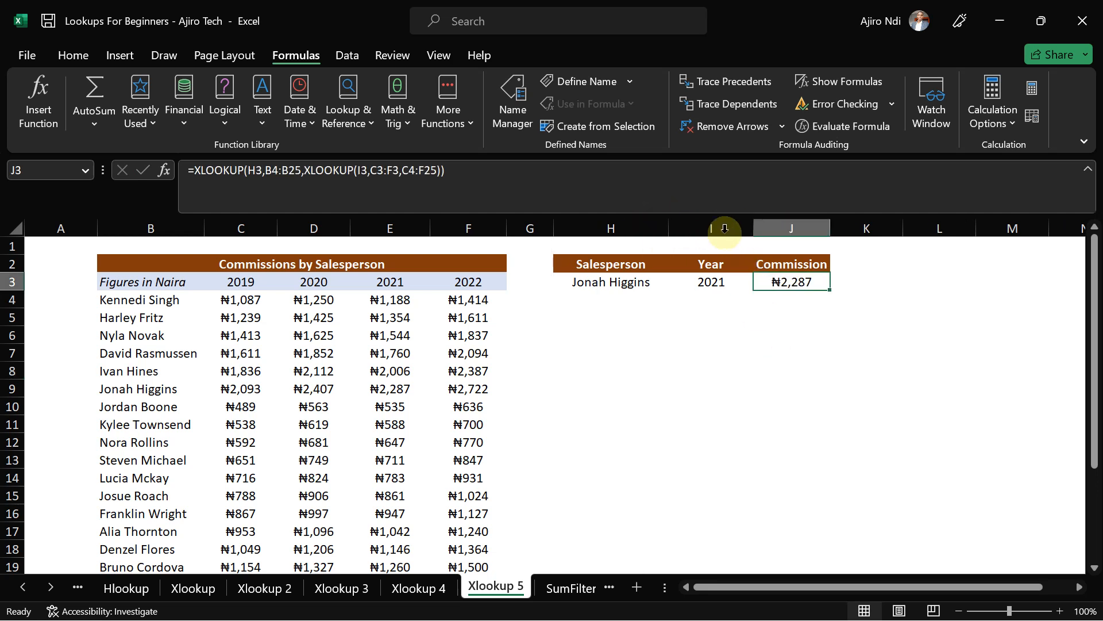
{"action": "left_click_drag", "start_coordinate": [758, 230], "coordinate": [788, 229]}
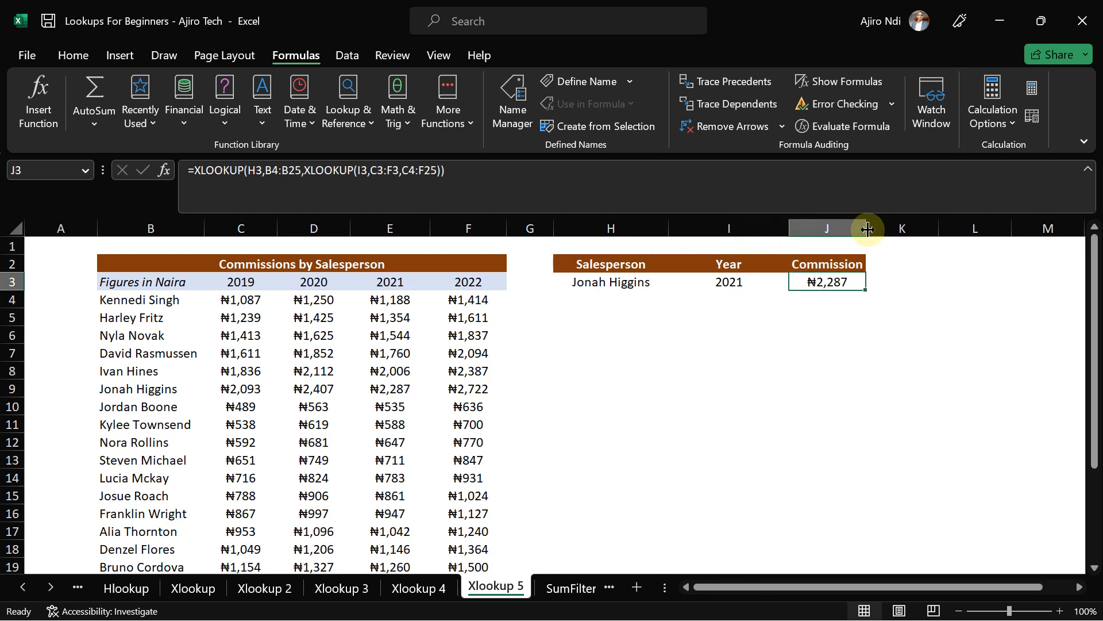
{"action": "left_click_drag", "start_coordinate": [864, 227], "coordinate": [939, 224]}
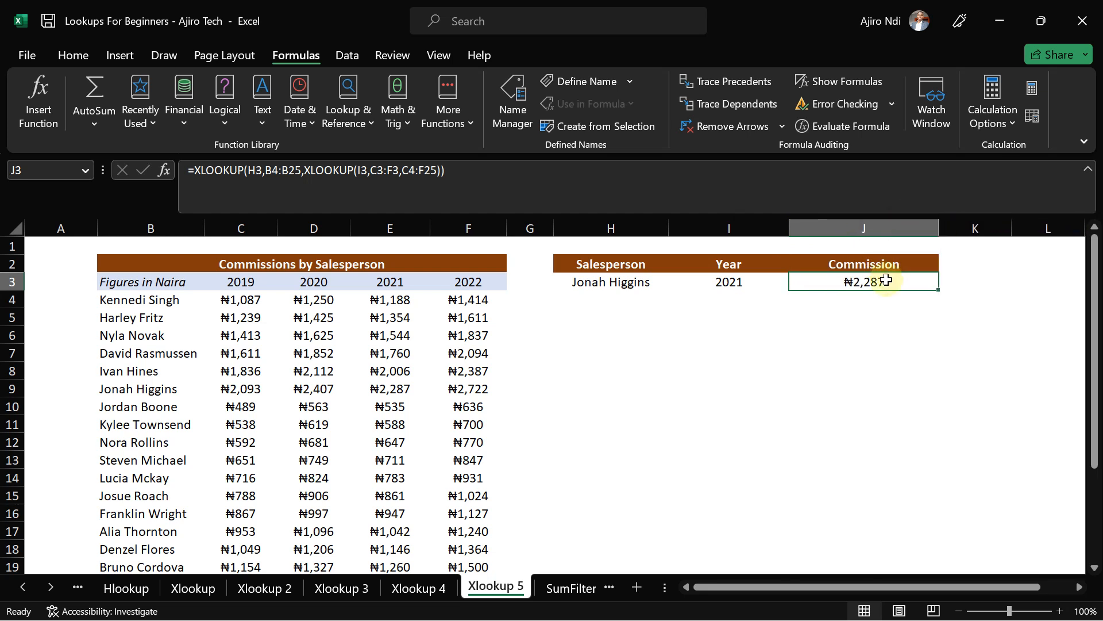
{"action": "type", "text": "="}
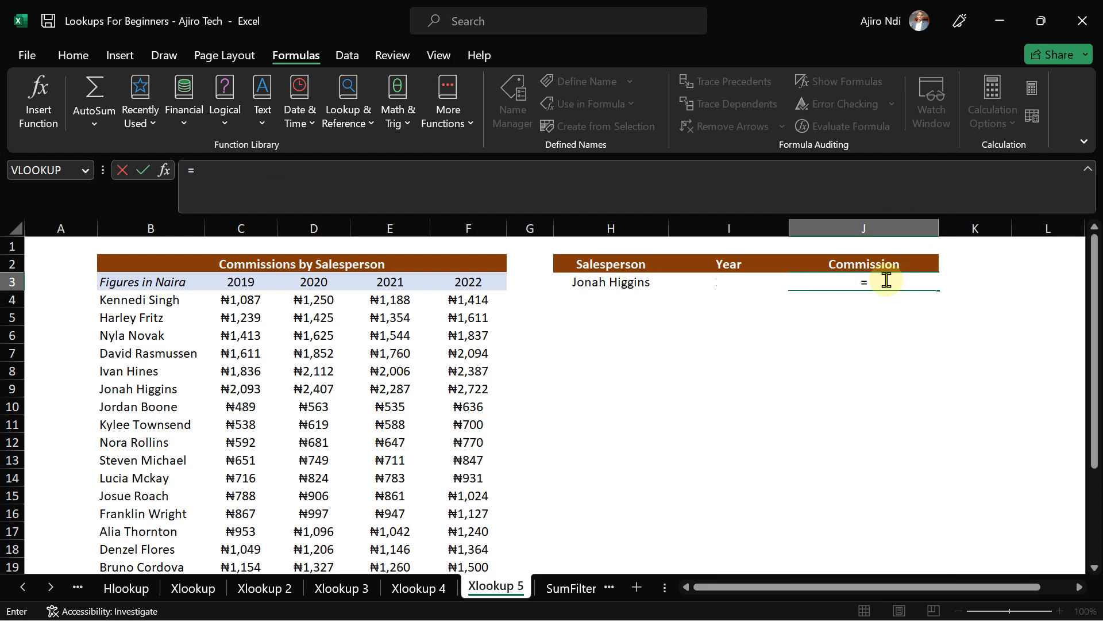
{"action": "type", "text": "xll"}
- Start J3's XLOOKUP with lookup value H3 and the name list B4:B25 as lookup range
{"action": "key", "text": "BackSpace"}
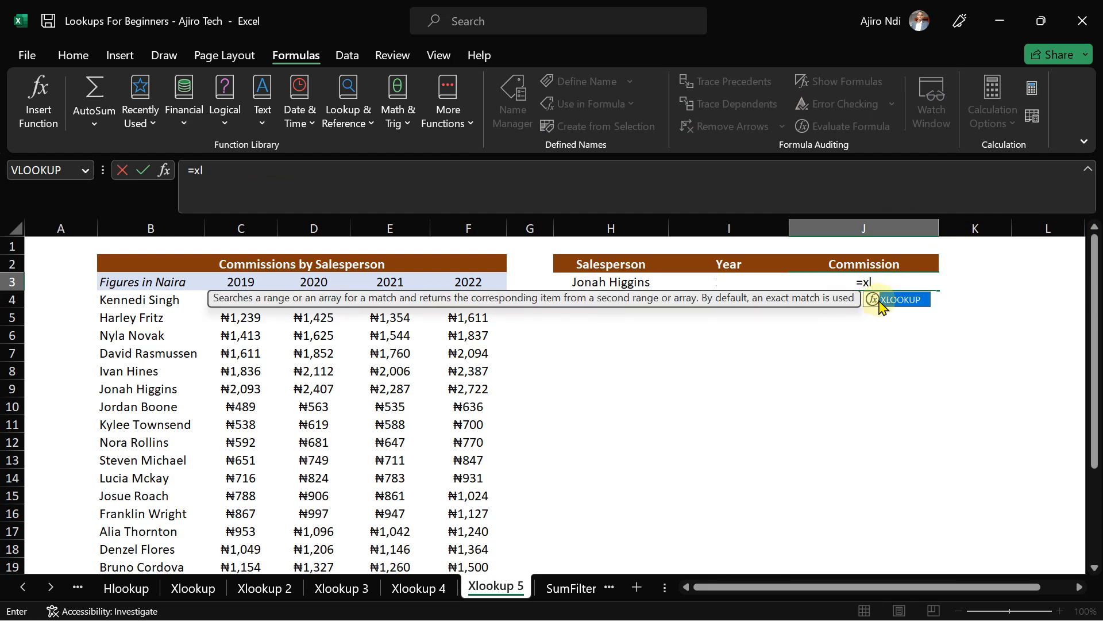
{"action": "double_click", "coordinate": [903, 300]}
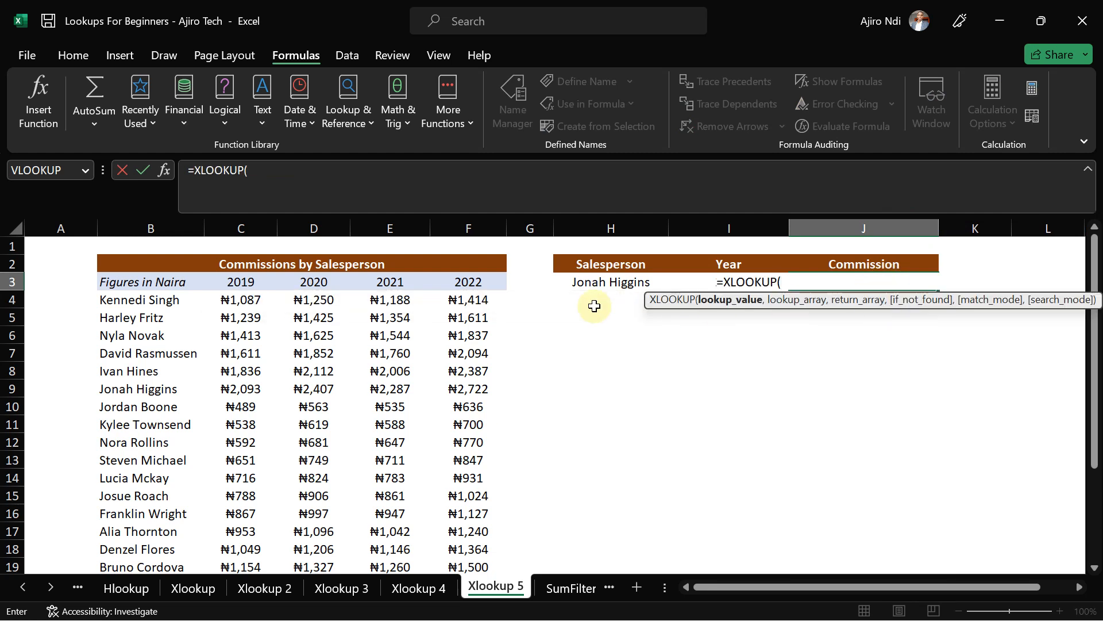
{"action": "left_click", "coordinate": [593, 285]}
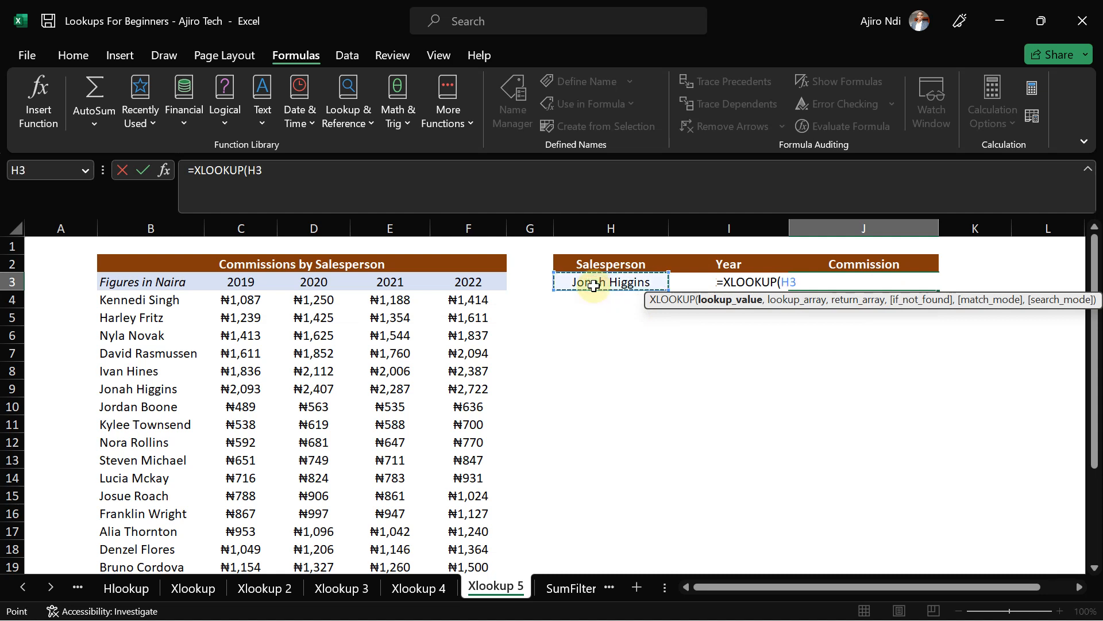
{"action": "type", "text": ","}
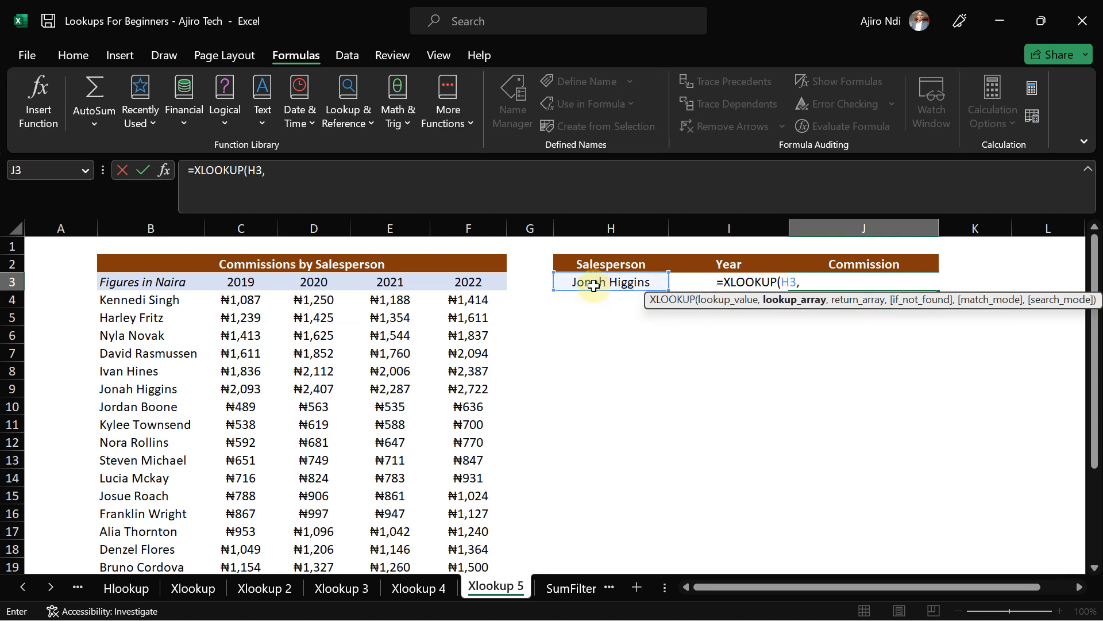
{"action": "left_click", "coordinate": [128, 303]}
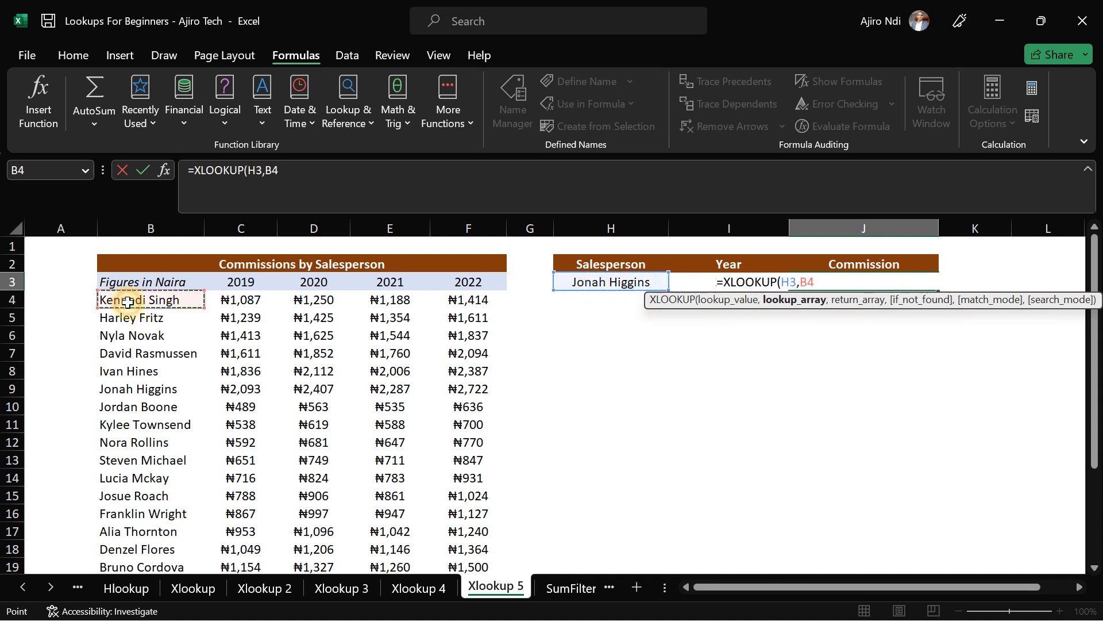
{"action": "key", "text": "ctrl+shift+Down"}
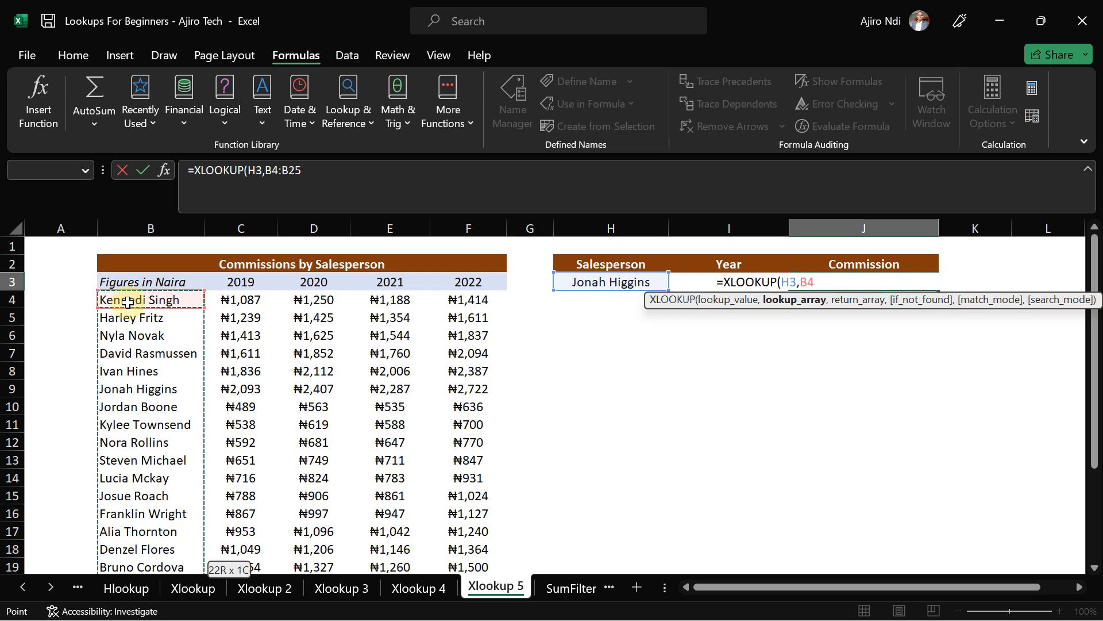
{"action": "left_click", "coordinate": [320, 173]}
{"action": "type", "text": ","}
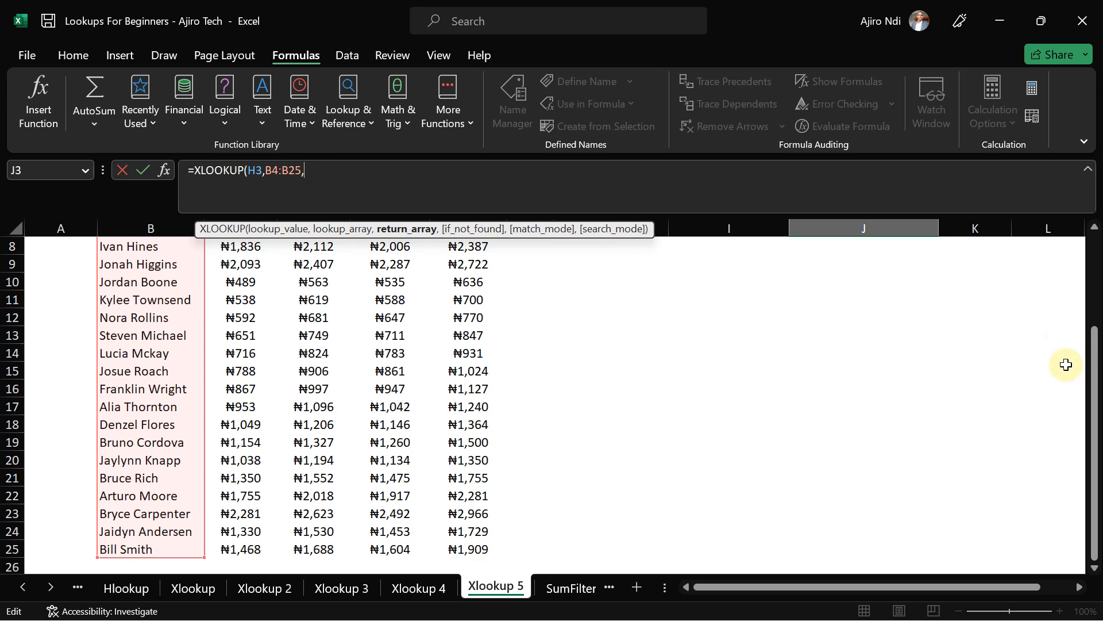
- Insert a nested XLOOKUP as the formula's return array
{"action": "left_click_drag", "start_coordinate": [1094, 374], "coordinate": [1094, 283]}
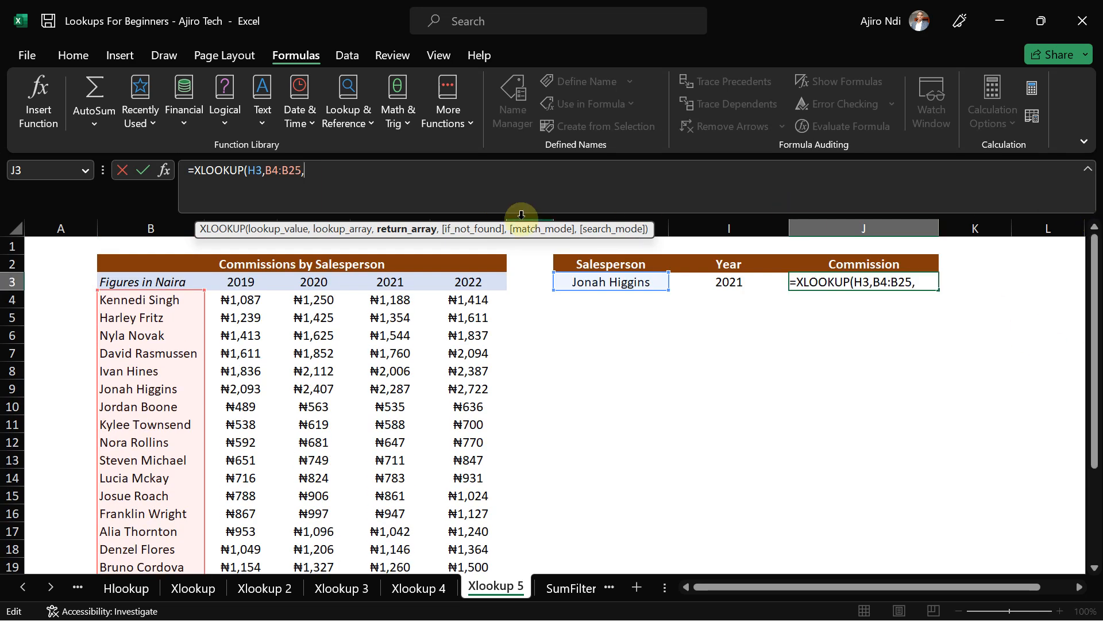
{"action": "type", "text": "xloo"}
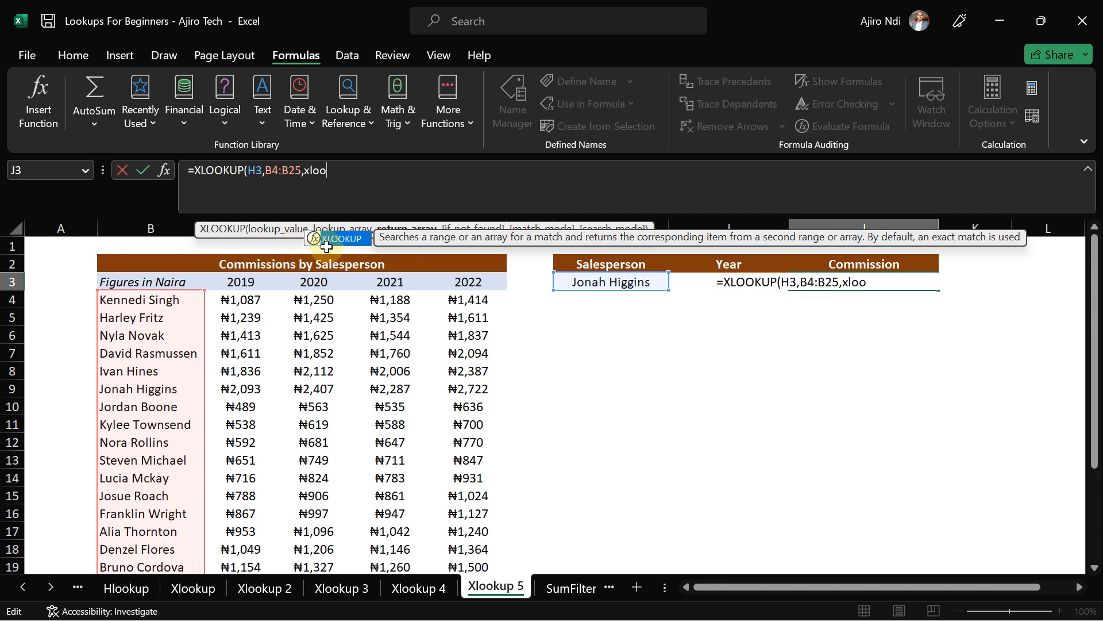
{"action": "left_click", "coordinate": [327, 246]}
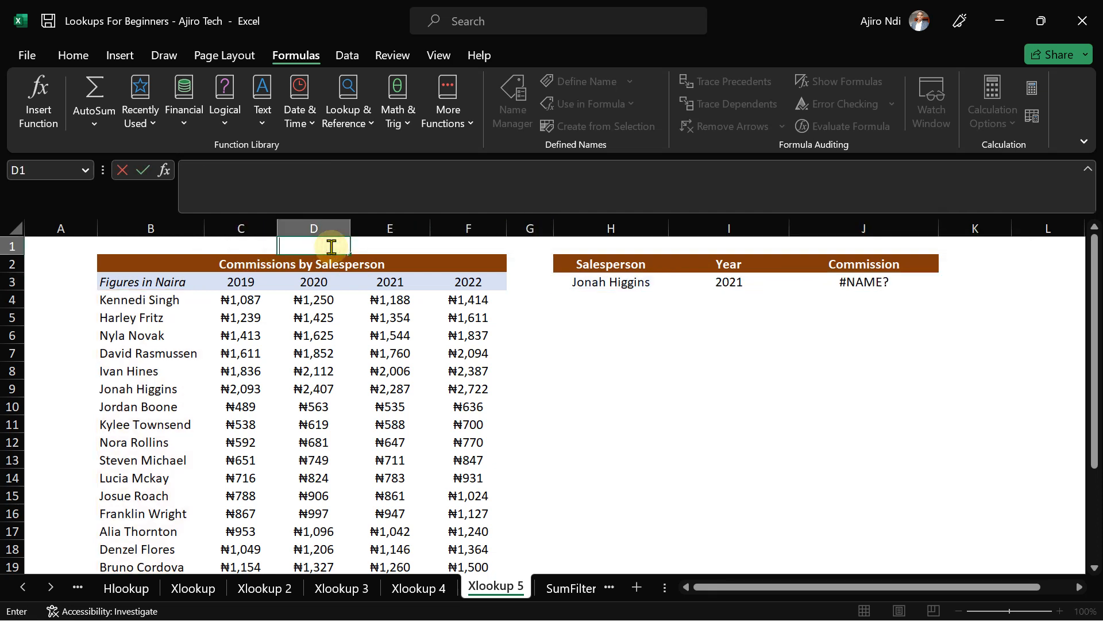
{"action": "left_click", "coordinate": [871, 288]}
{"action": "left_click", "coordinate": [405, 182]}
{"action": "key", "text": "BackSpace"}
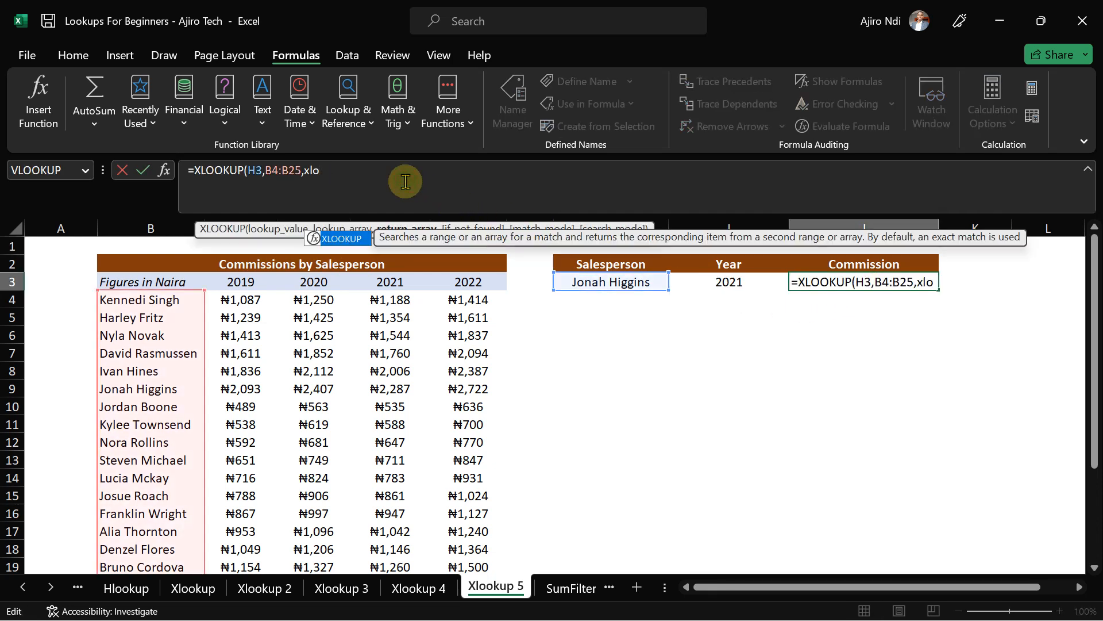
{"action": "double_click", "coordinate": [332, 242]}
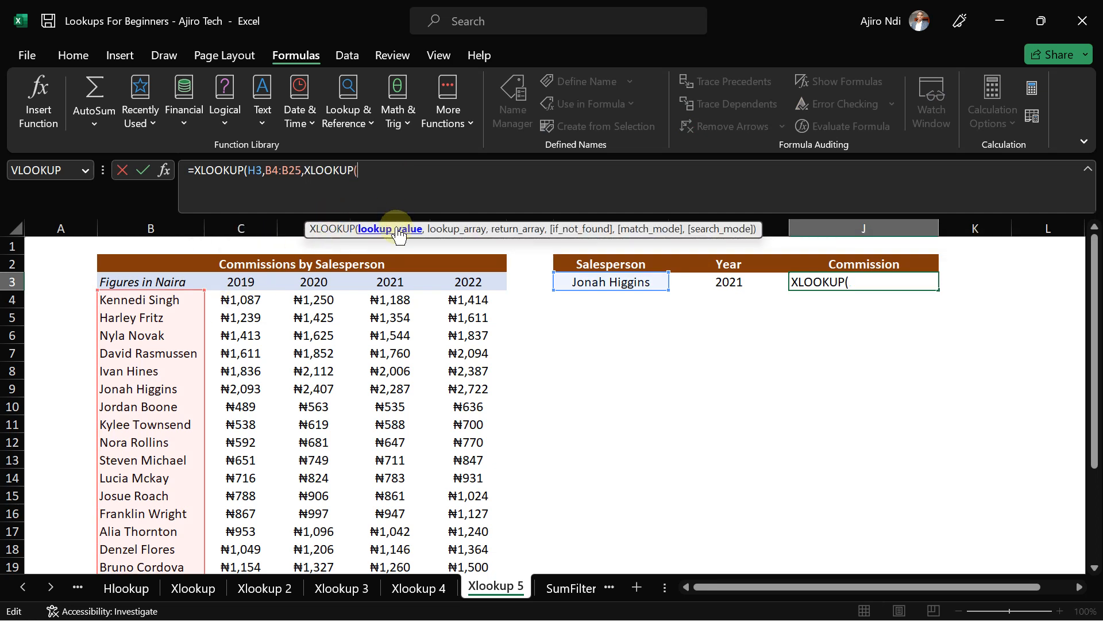
- Give the inner XLOOKUP the year in I3 and the year headers C3:F3
{"action": "left_click", "coordinate": [727, 287]}
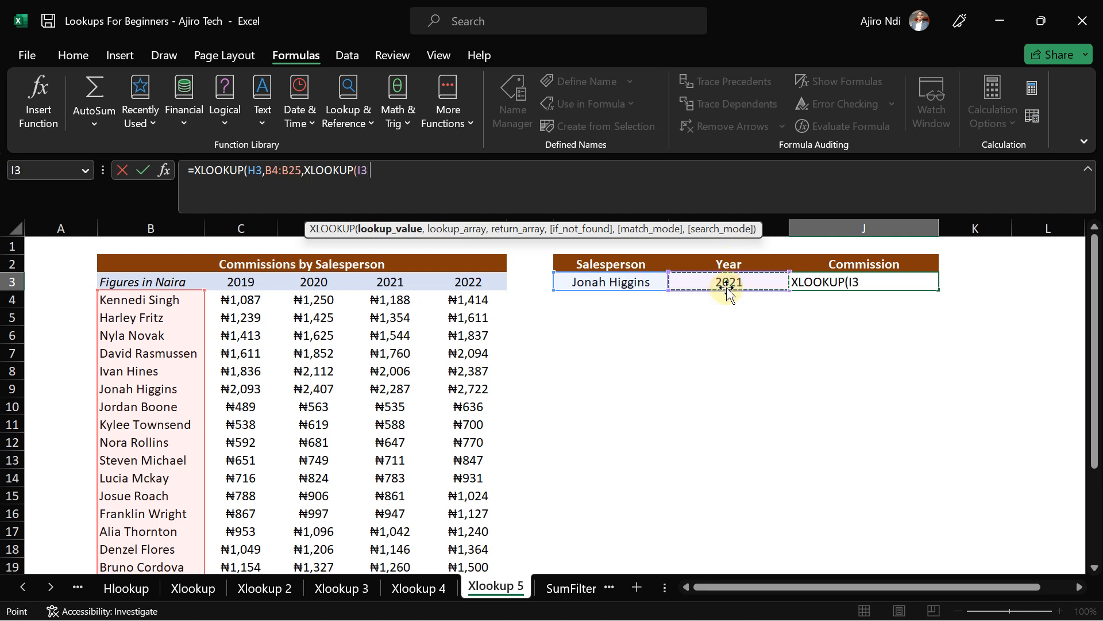
{"action": "type", "text": ","}
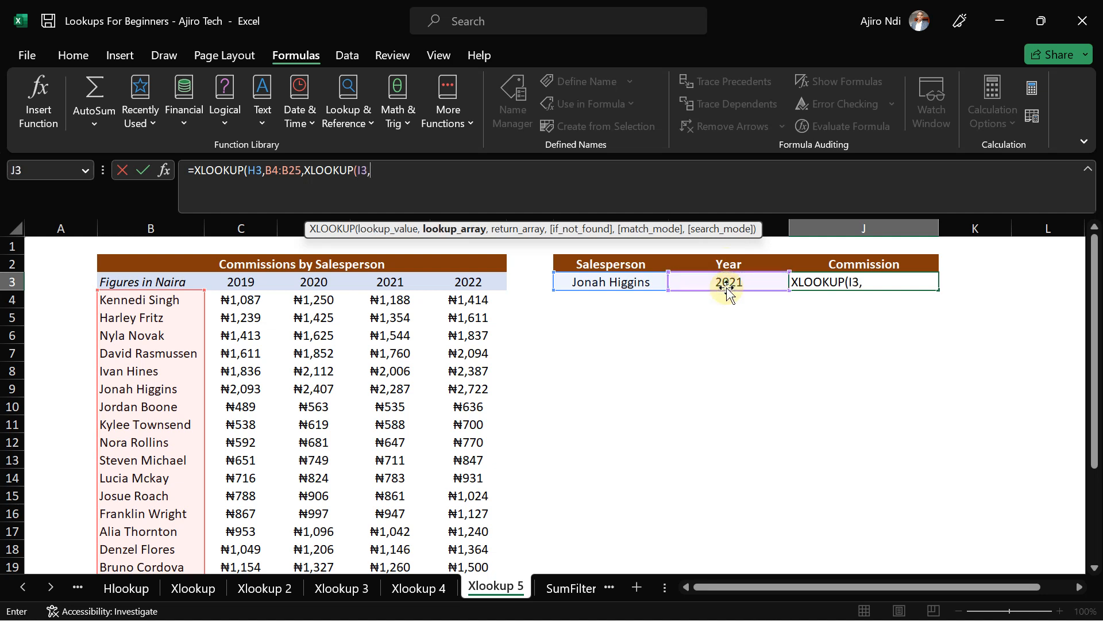
{"action": "left_click", "coordinate": [236, 283]}
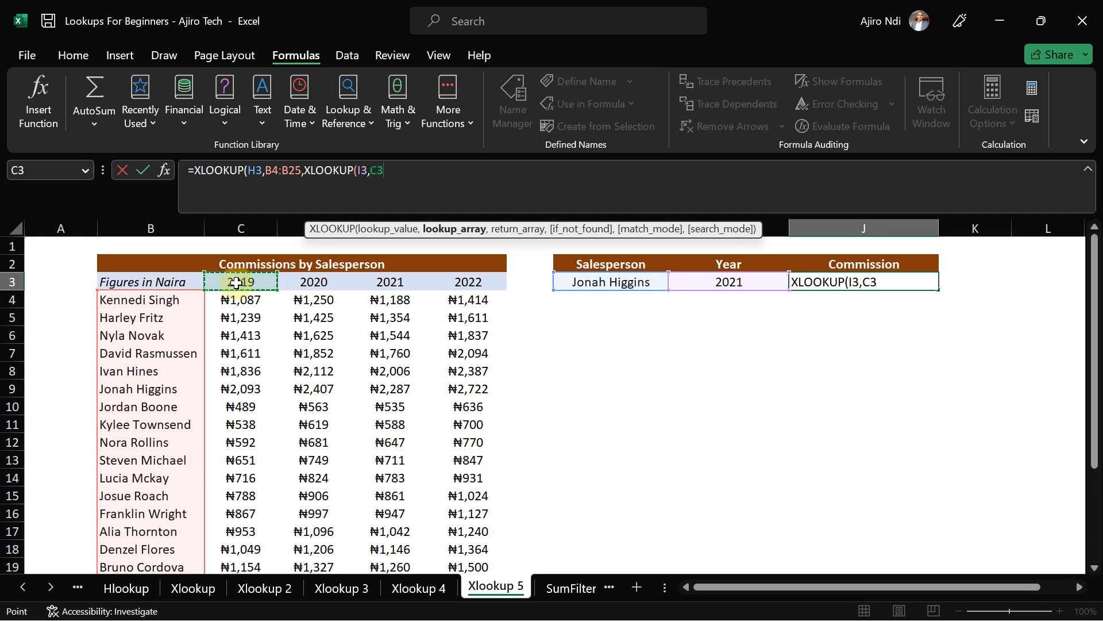
{"action": "left_click_drag", "start_coordinate": [236, 282], "coordinate": [468, 282]}
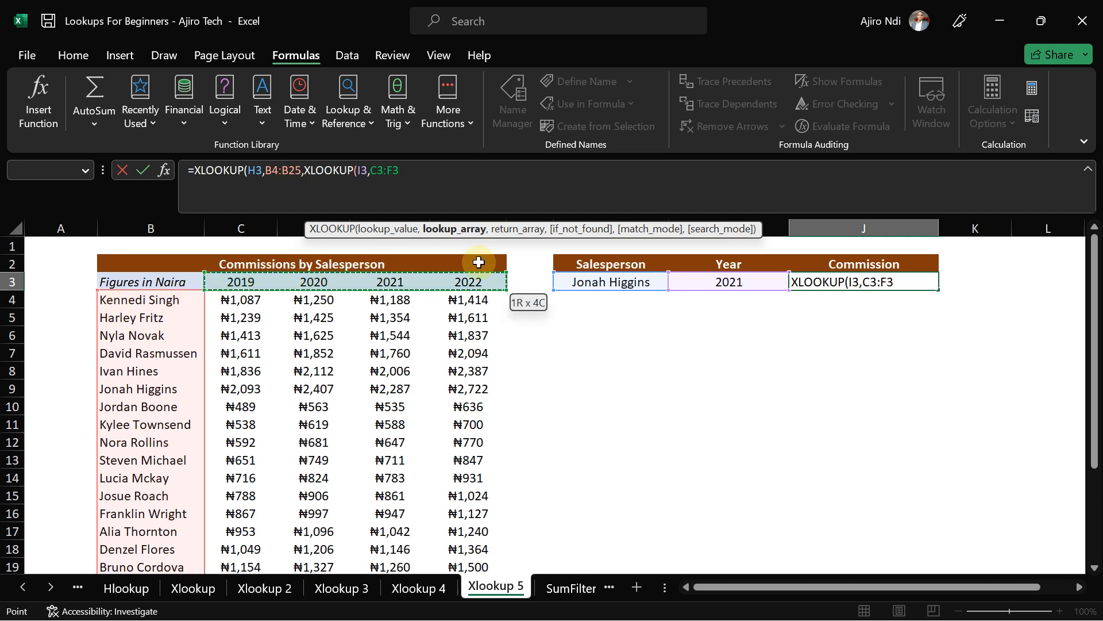
{"action": "type", "text": ","}
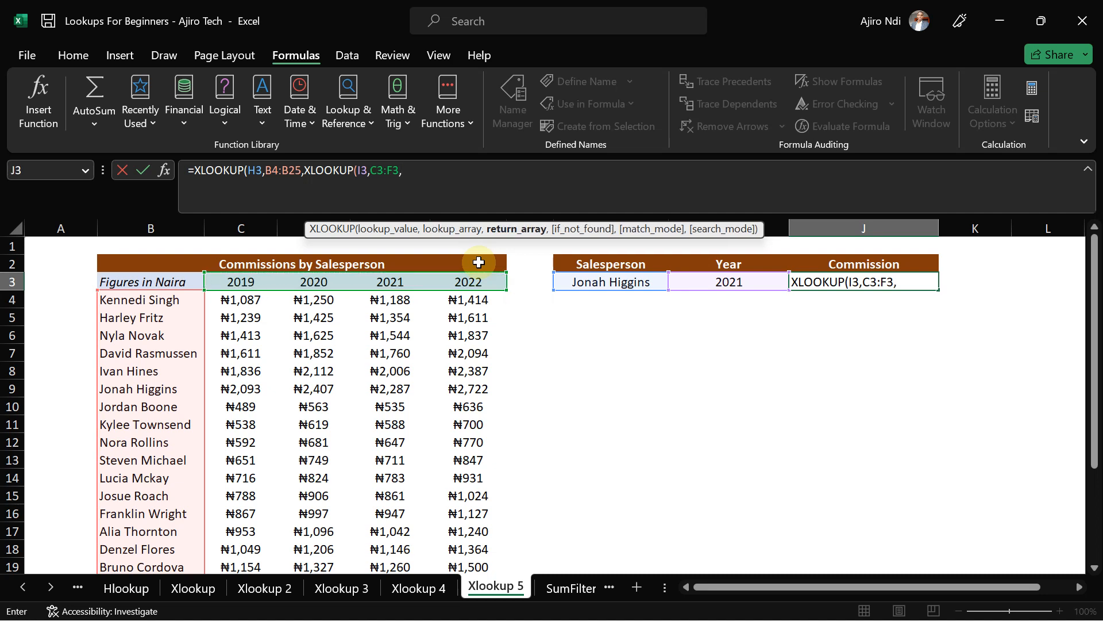
- Return C4:F25 to complete the formula showing ₦2,287, then go to the SumFilter sheet
{"action": "left_click", "coordinate": [221, 302]}
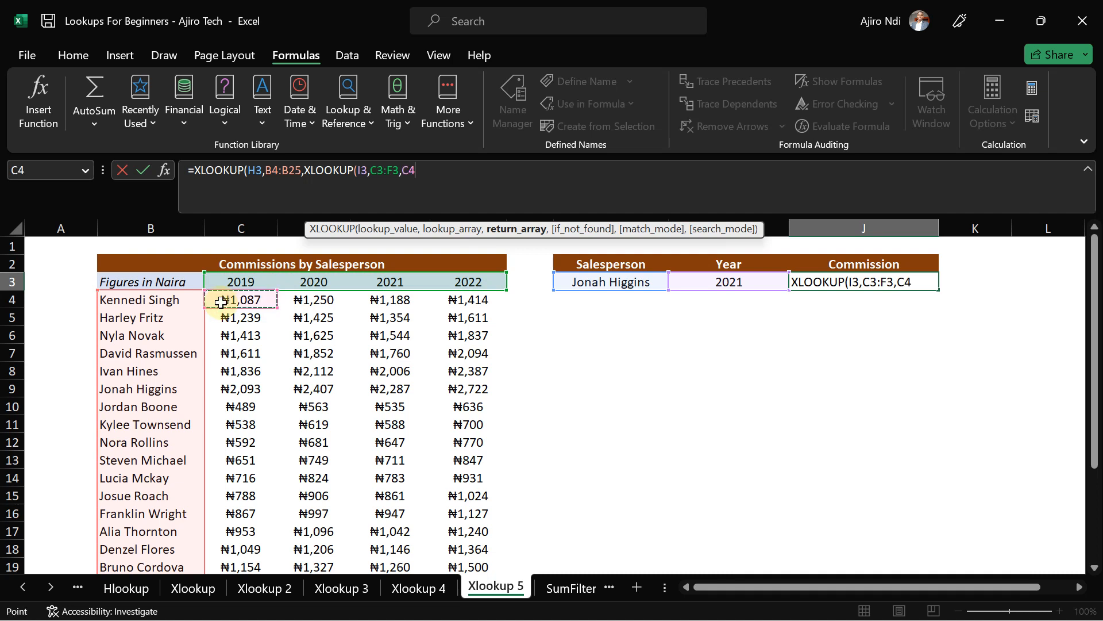
{"action": "key", "text": "ctrl+shift+Right"}
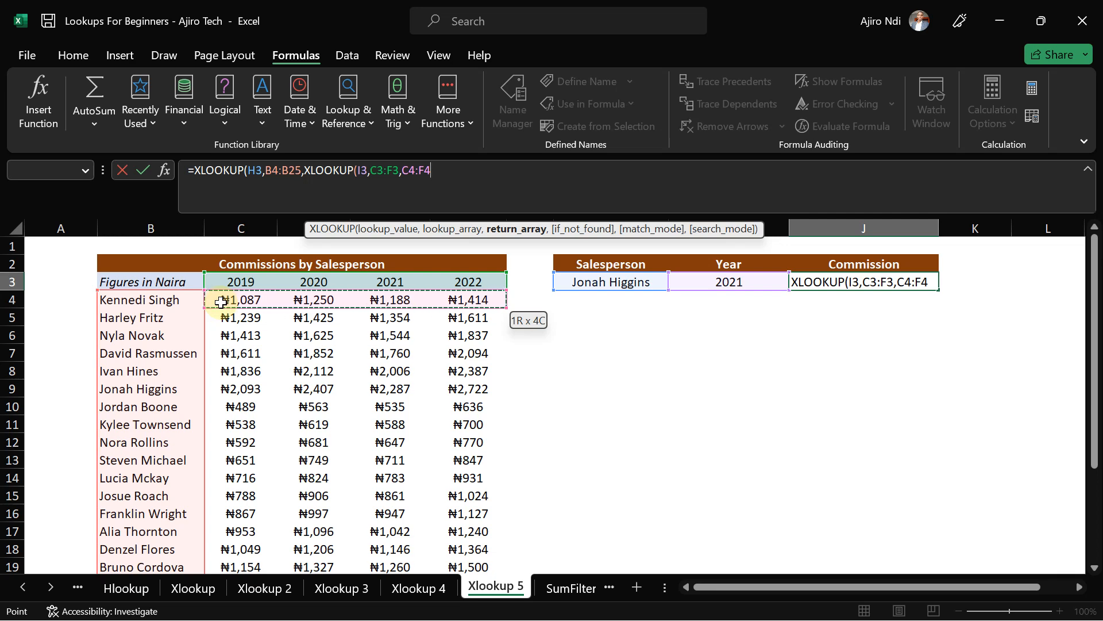
{"action": "key", "text": "ctrl+shift+Down"}
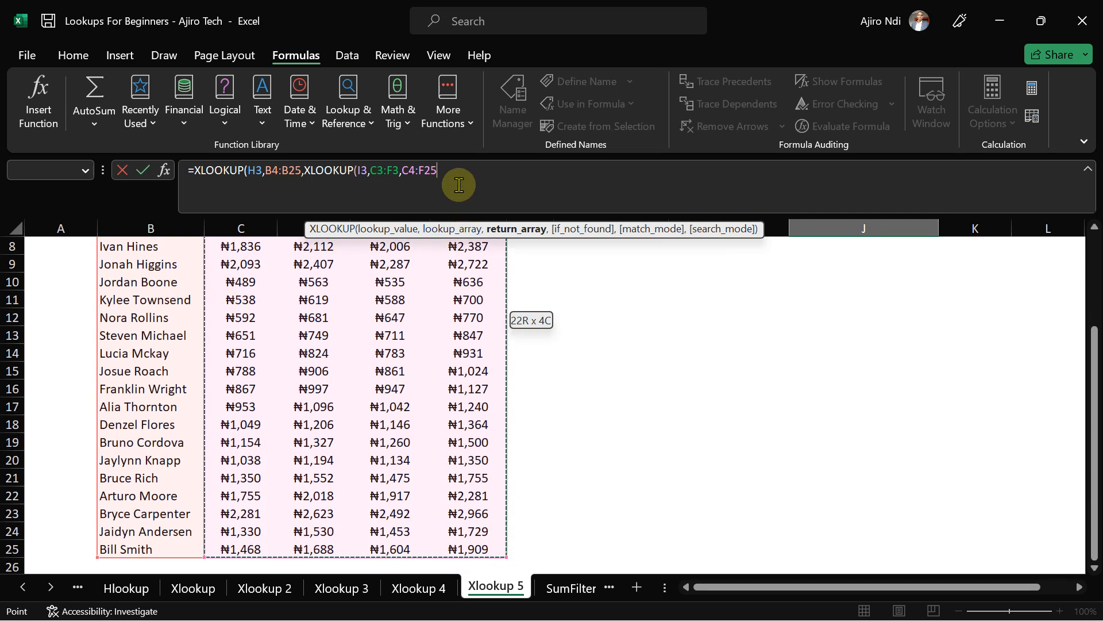
{"action": "type", "text": ")"}
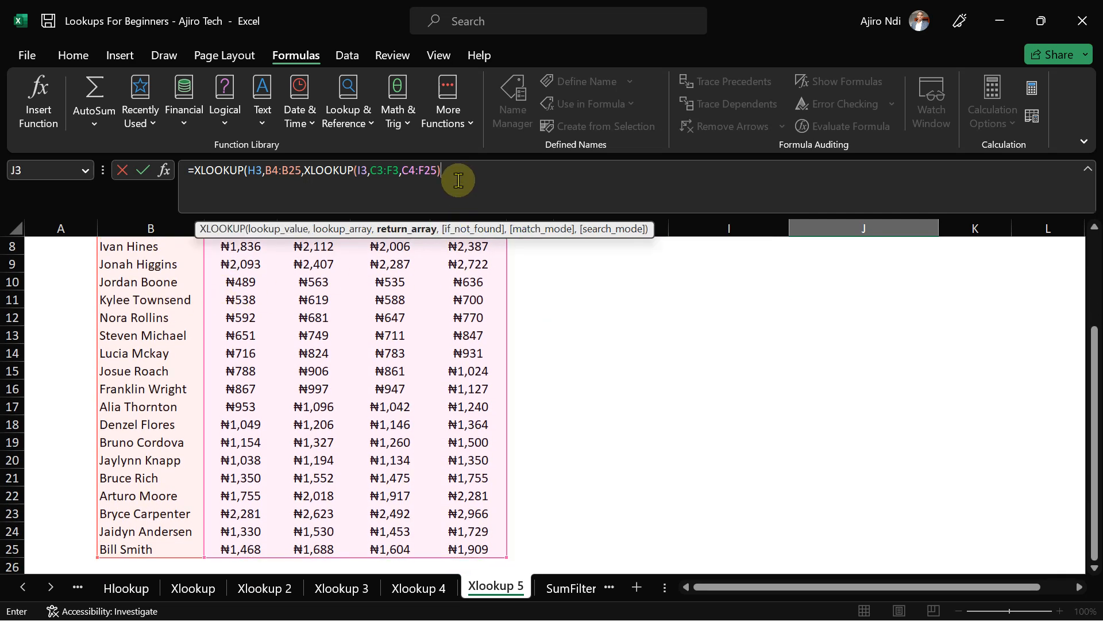
{"action": "type", "text": ")"}
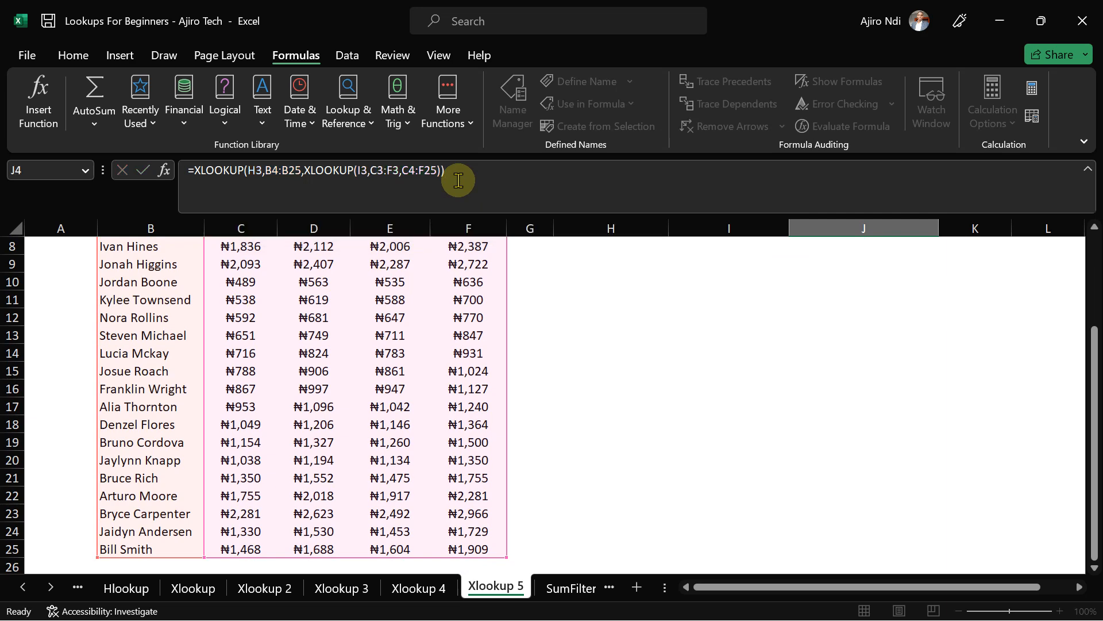
{"action": "key", "text": "Return"}
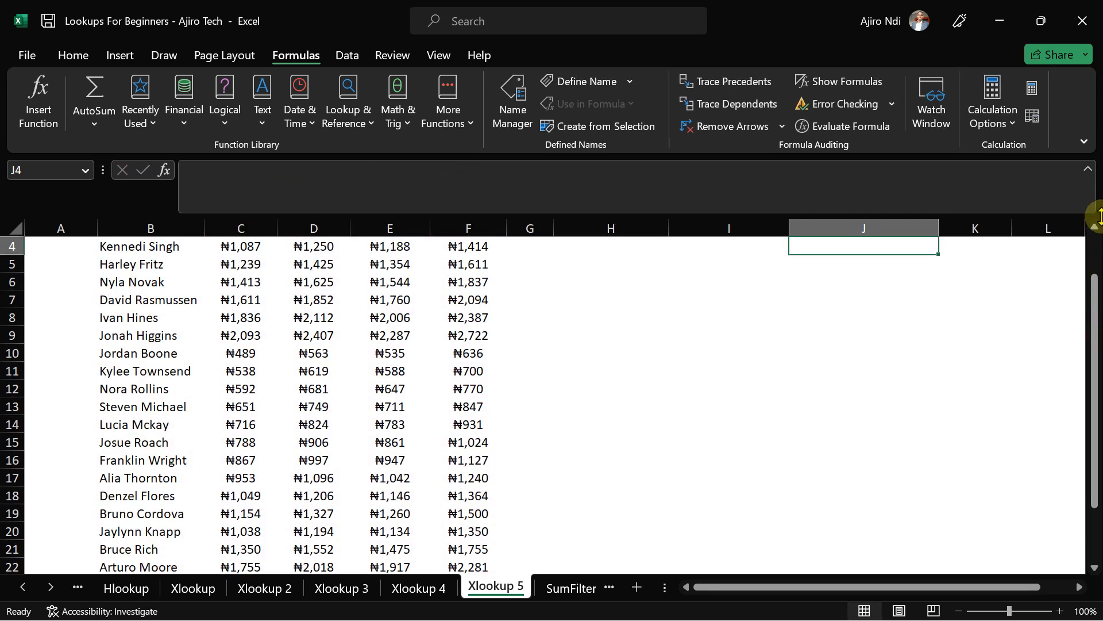
{"action": "left_click_drag", "start_coordinate": [1091, 282], "coordinate": [1092, 214]}
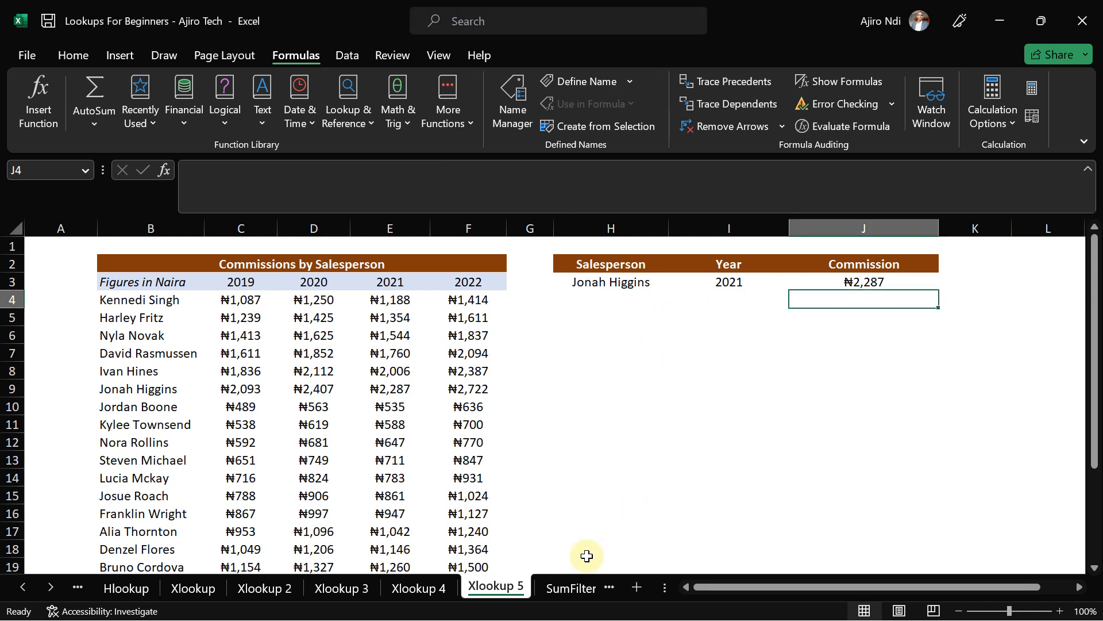
{"action": "left_click", "coordinate": [567, 587]}
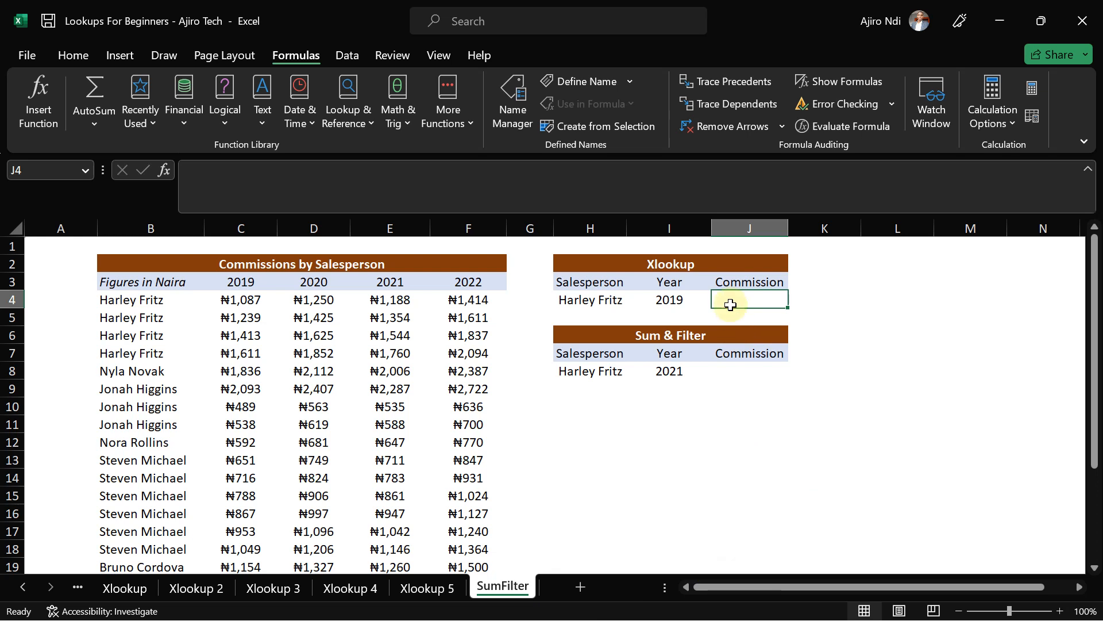
- Start J4's XLOOKUP with lookup value H4 and lookup range B4:B25
{"action": "type", "text": "=xloo"}
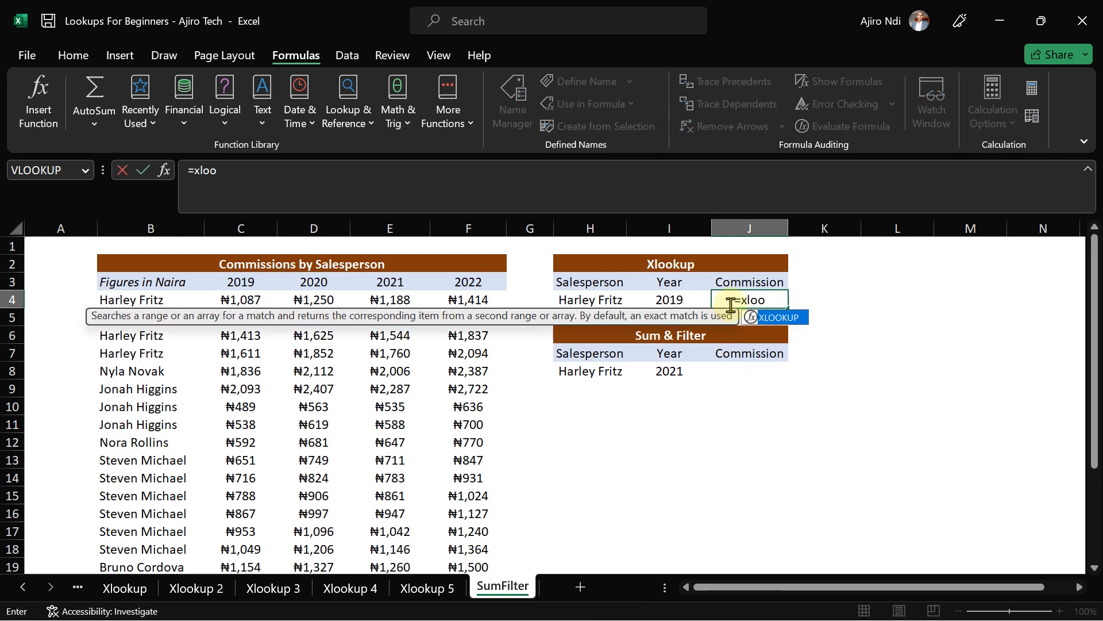
{"action": "double_click", "coordinate": [779, 317]}
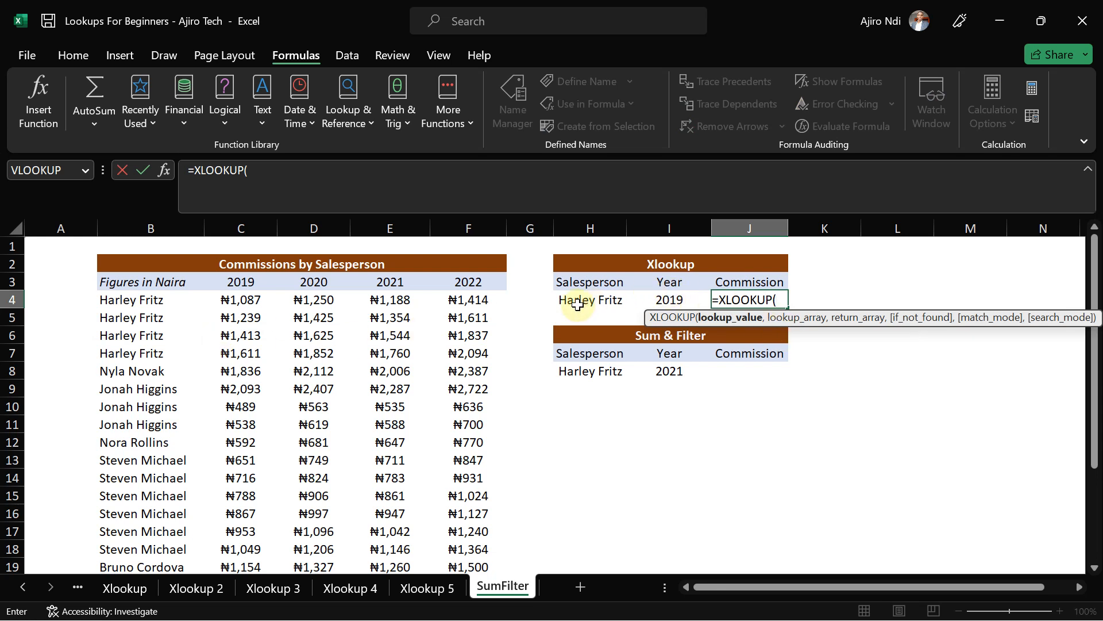
{"action": "left_click", "coordinate": [578, 305]}
{"action": "type", "text": ","}
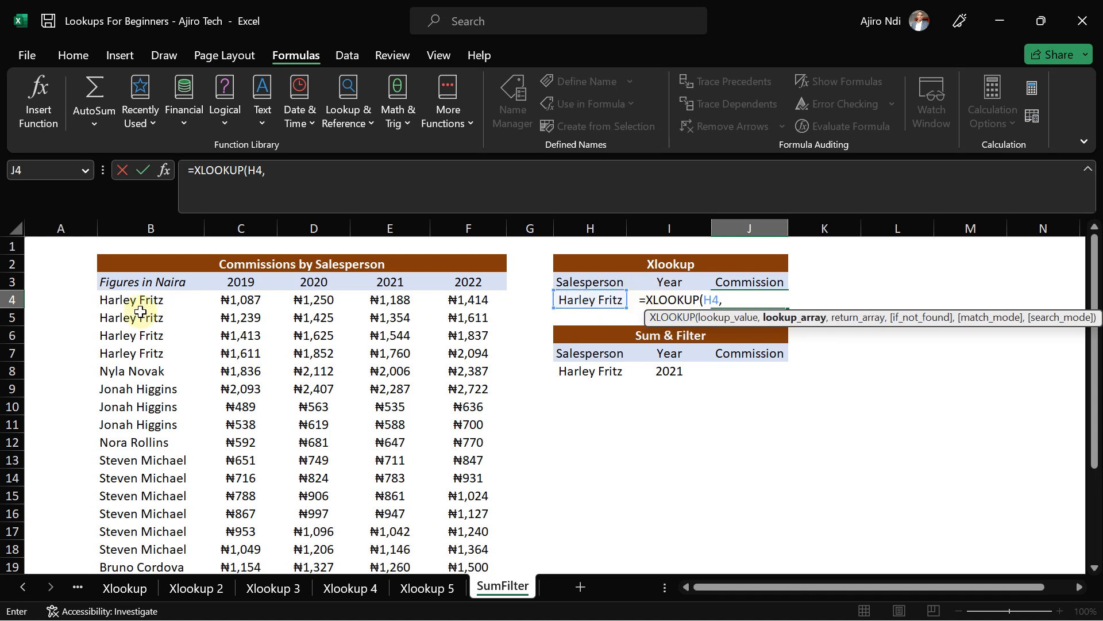
{"action": "left_click", "coordinate": [120, 304]}
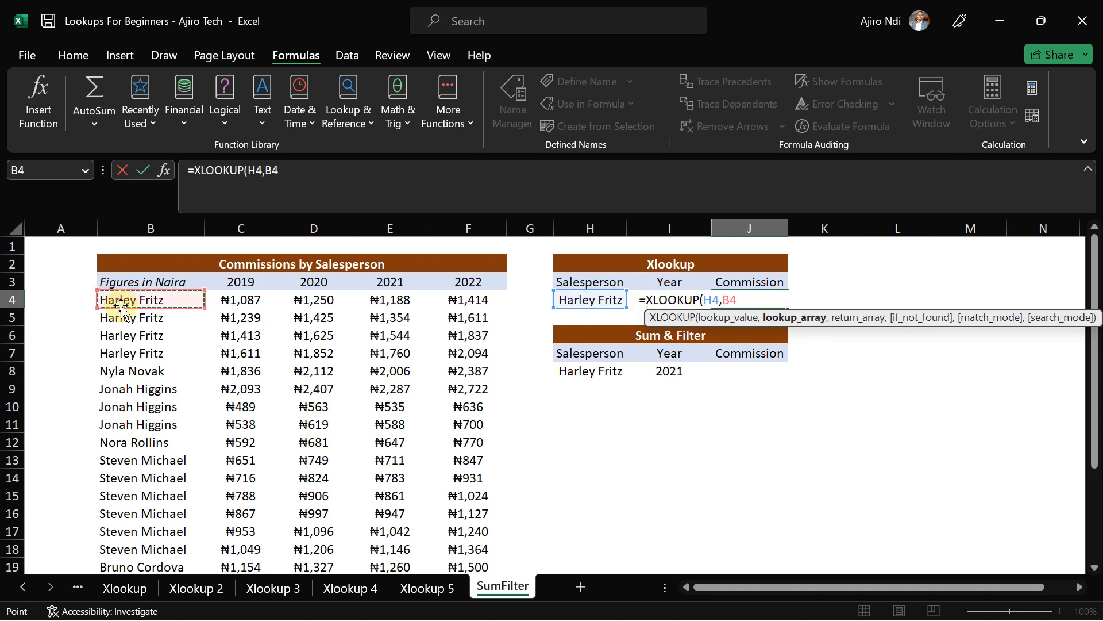
{"action": "key", "text": "ctrl+shift+Down"}
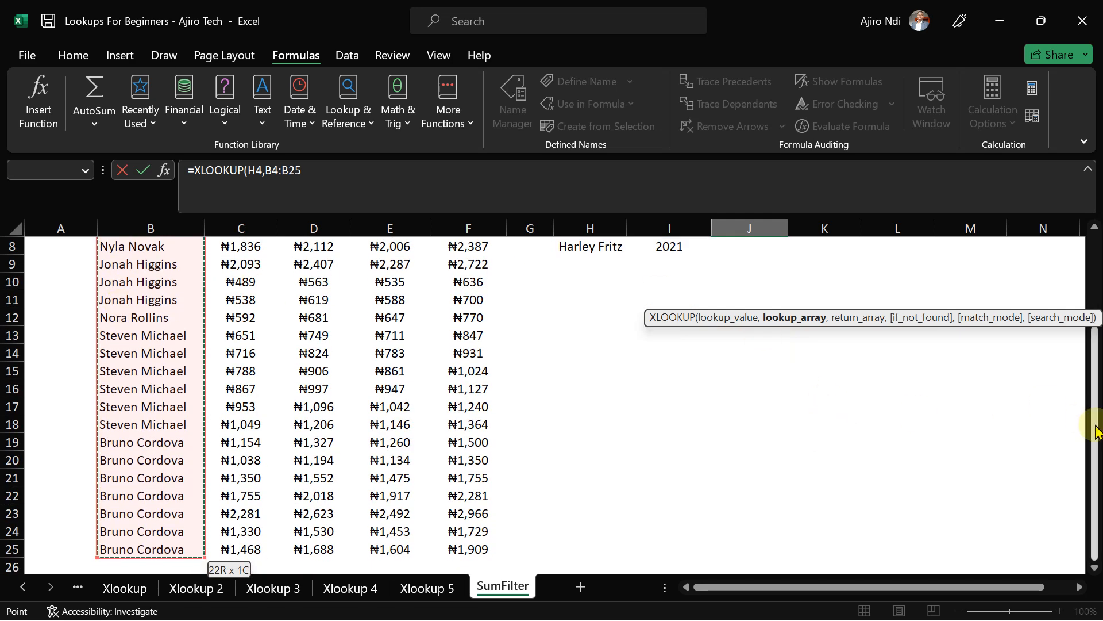
- Nest an XLOOKUP of year I3 across headers C3:F3 as the return array
{"action": "left_click_drag", "start_coordinate": [1093, 423], "coordinate": [1093, 334]}
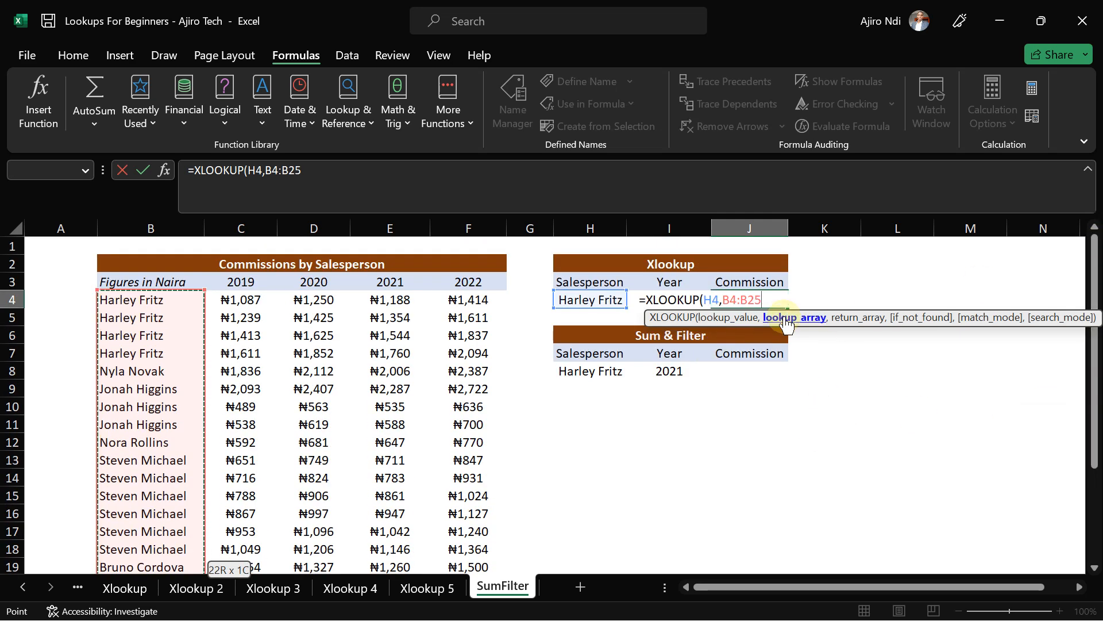
{"action": "type", "text": ","}
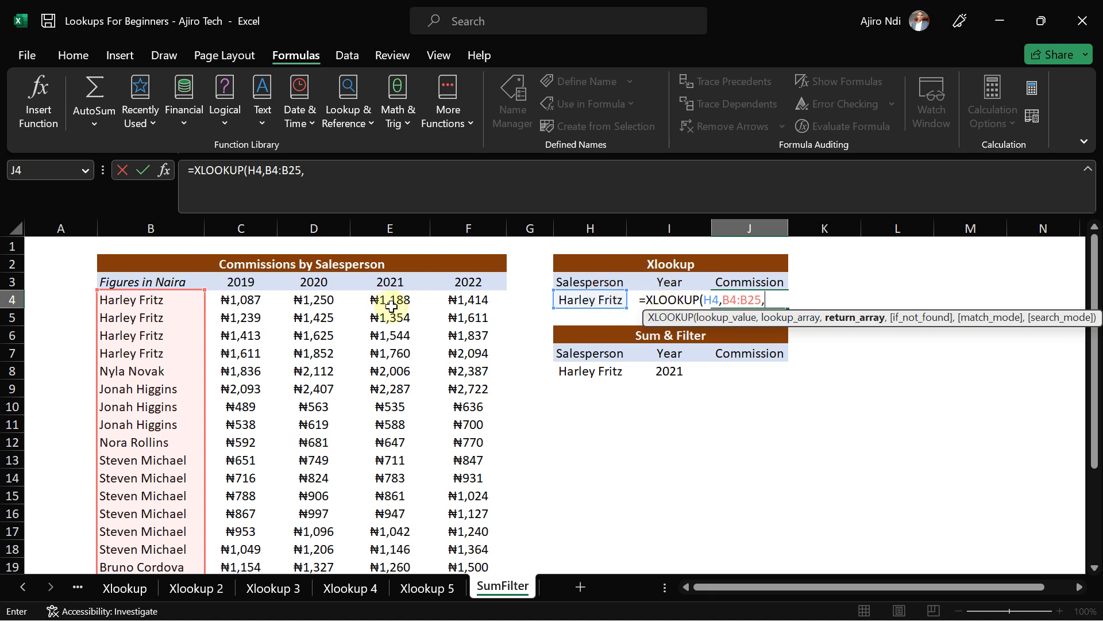
{"action": "type", "text": "xloo"}
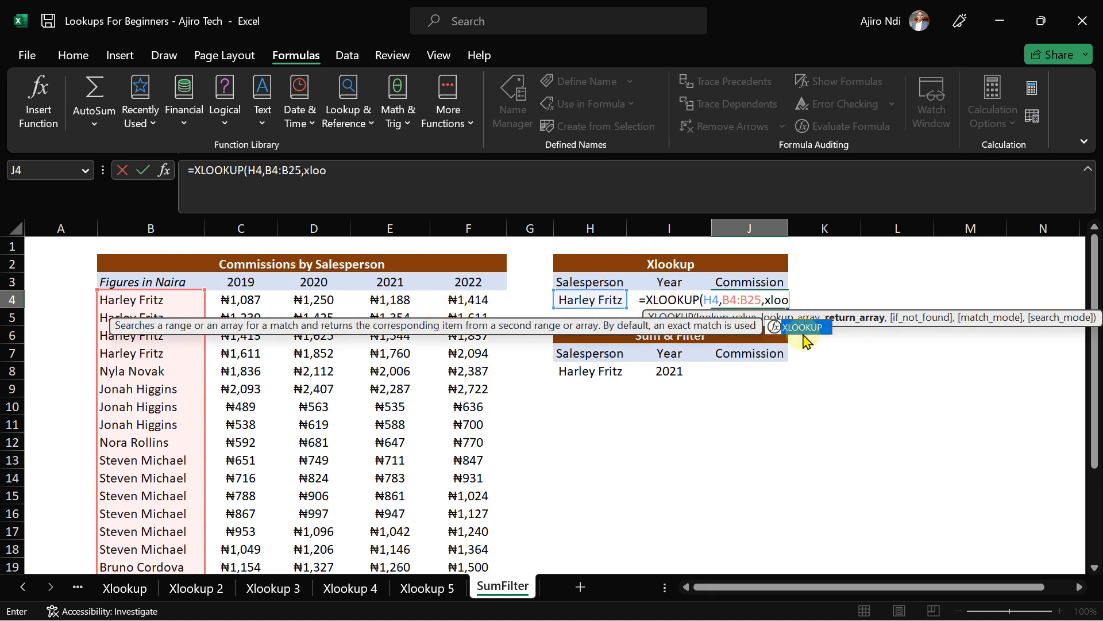
{"action": "double_click", "coordinate": [804, 333]}
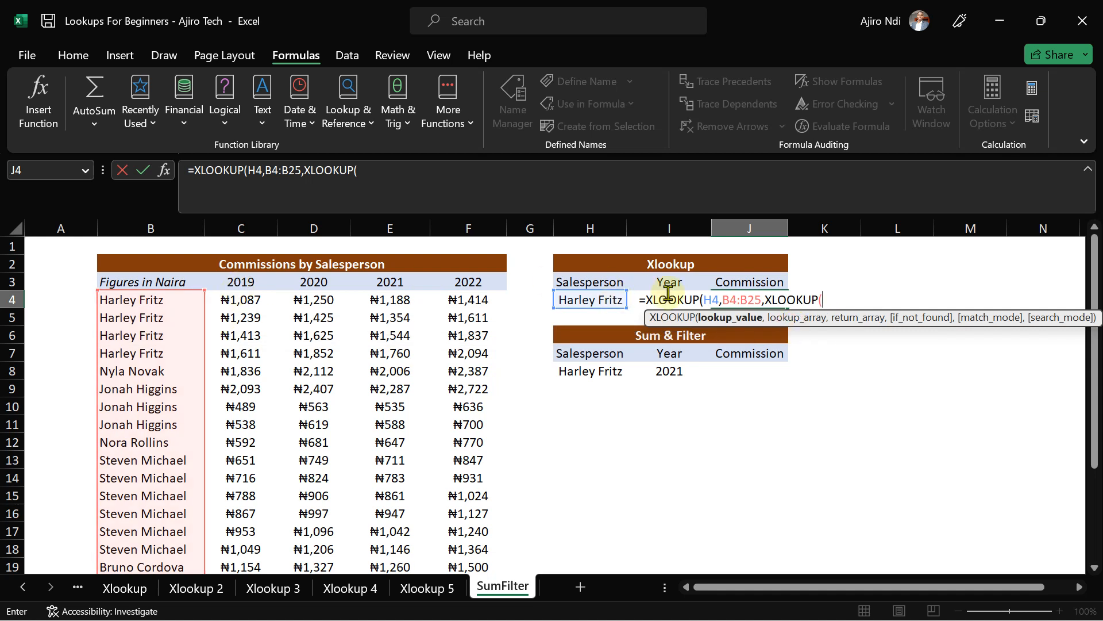
{"action": "left_click", "coordinate": [386, 173]}
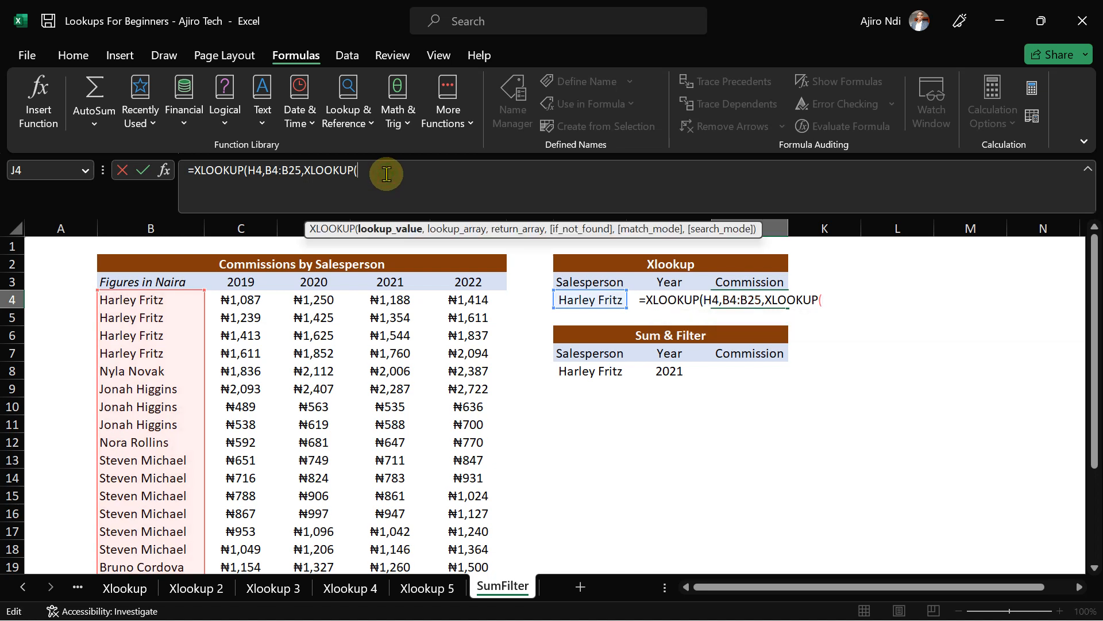
{"action": "type", "text": "I3,"}
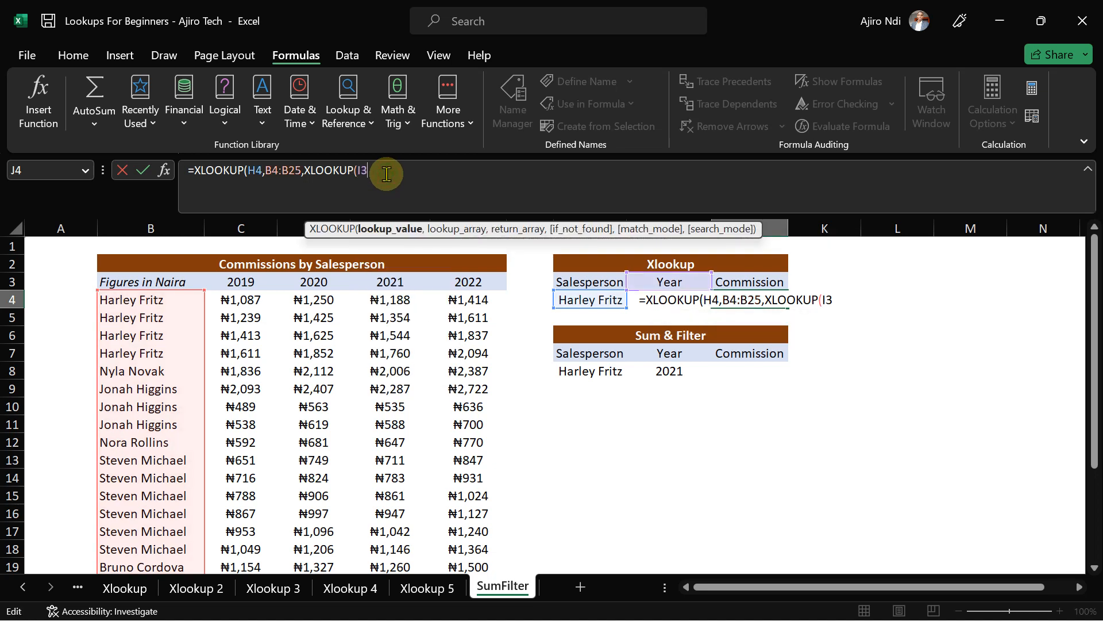
{"action": "left_click", "coordinate": [232, 284]}
{"action": "key", "text": "shift+Right"}
{"action": "key", "text": "shift+Right"}
{"action": "key", "text": "shift+Right"}
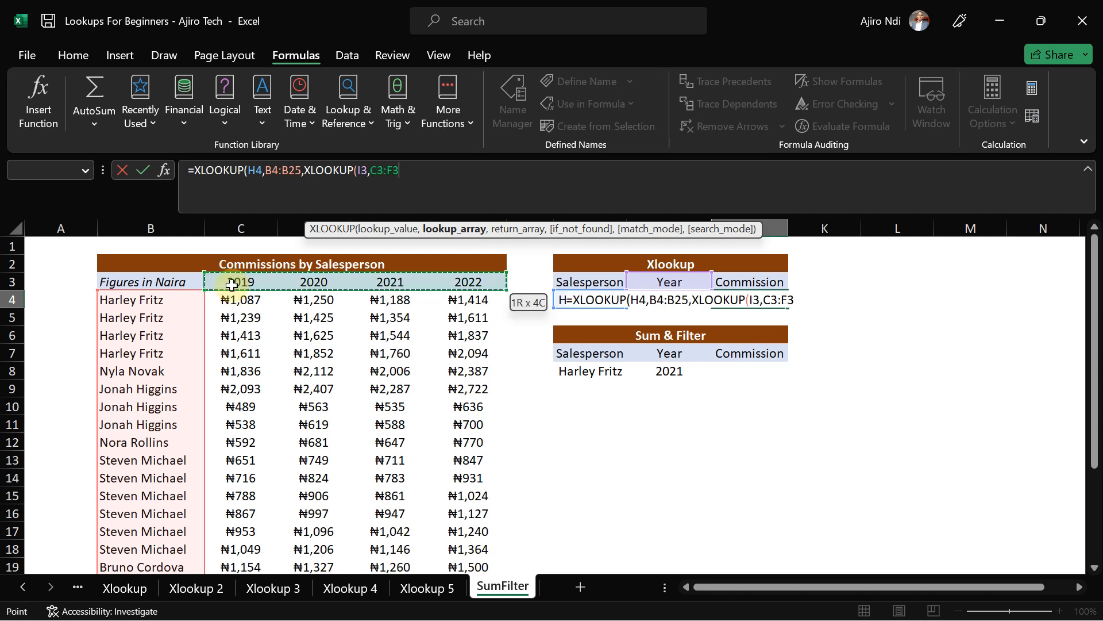
{"action": "type", "text": ","}
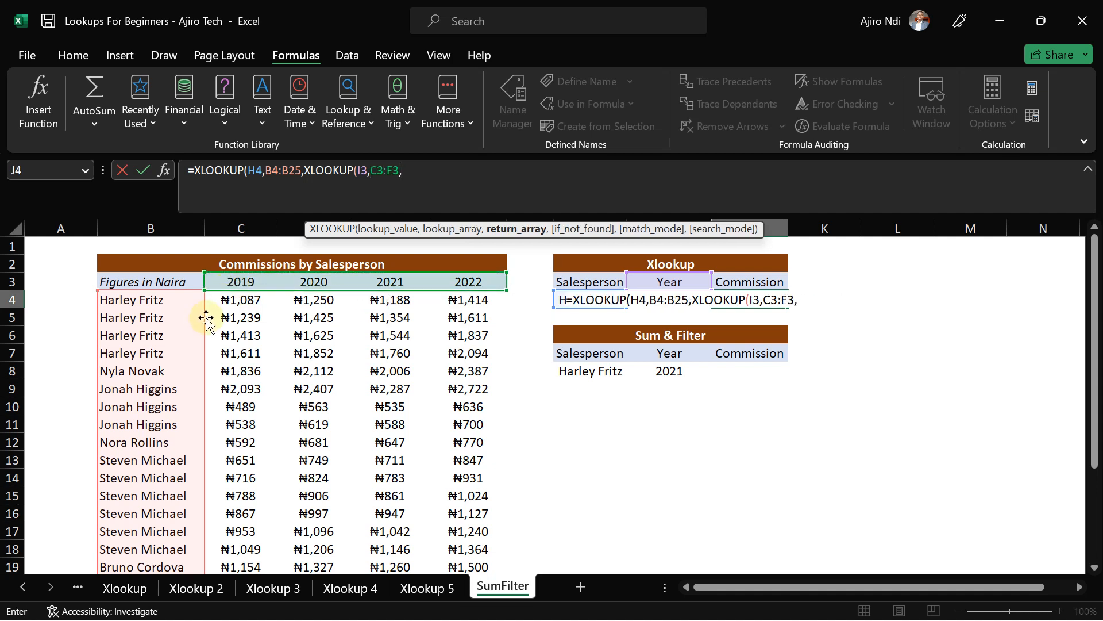
- Complete the inner lookup with C4:F25, commit it (#N/A), and reopen J4's formula
{"action": "left_click", "coordinate": [238, 302]}
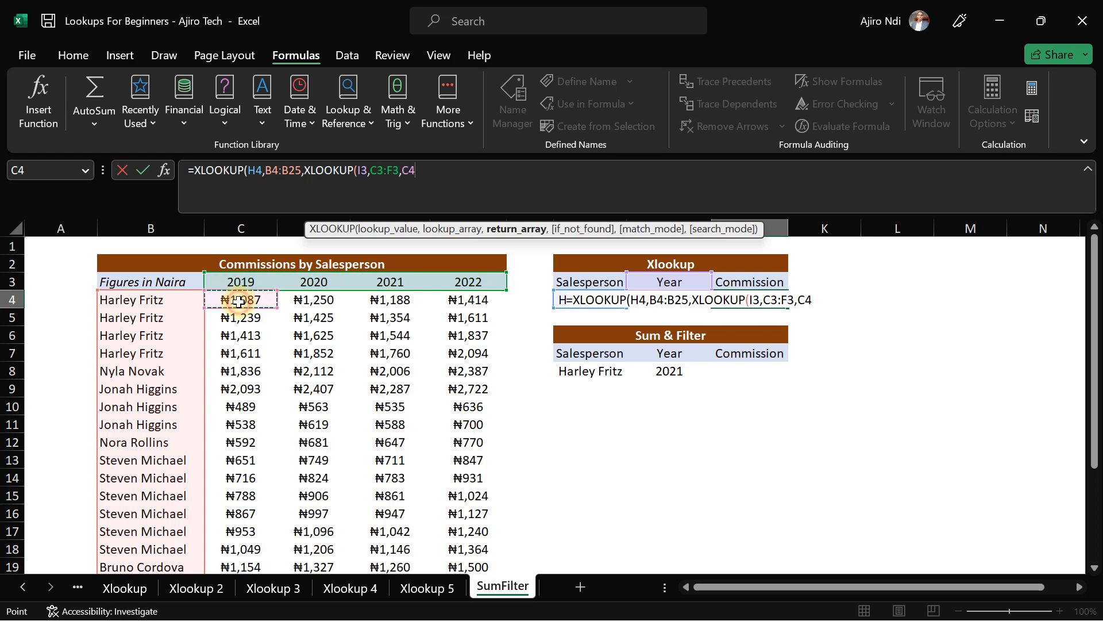
{"action": "key", "text": "shift+Right"}
{"action": "key", "text": "shift+Right"}
{"action": "key", "text": "shift+Right"}
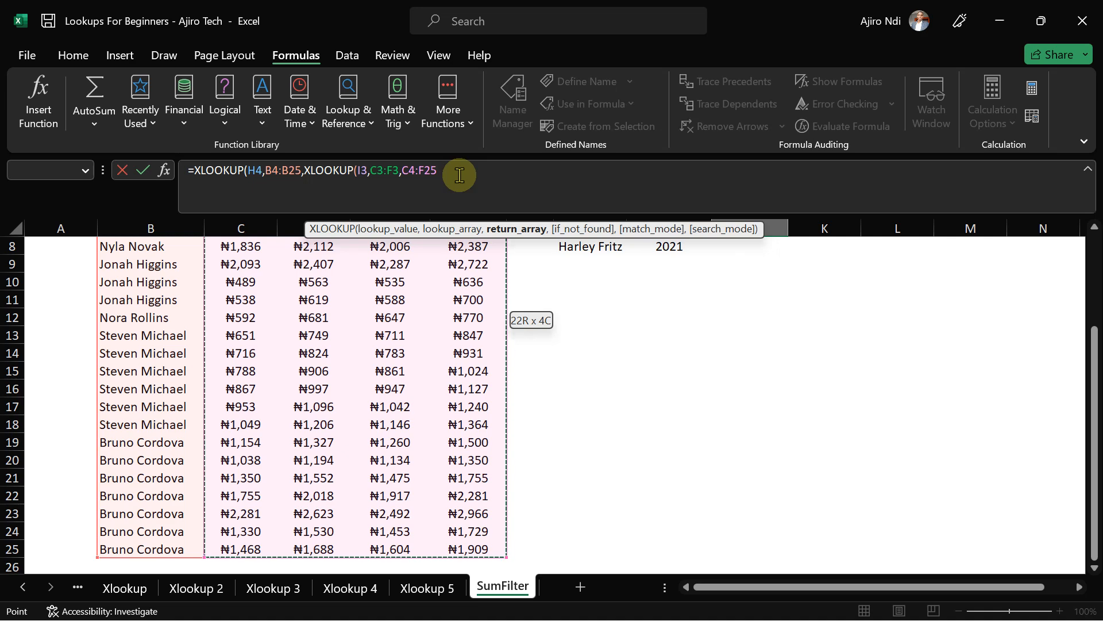
{"action": "left_click_drag", "start_coordinate": [1094, 370], "coordinate": [1094, 278]}
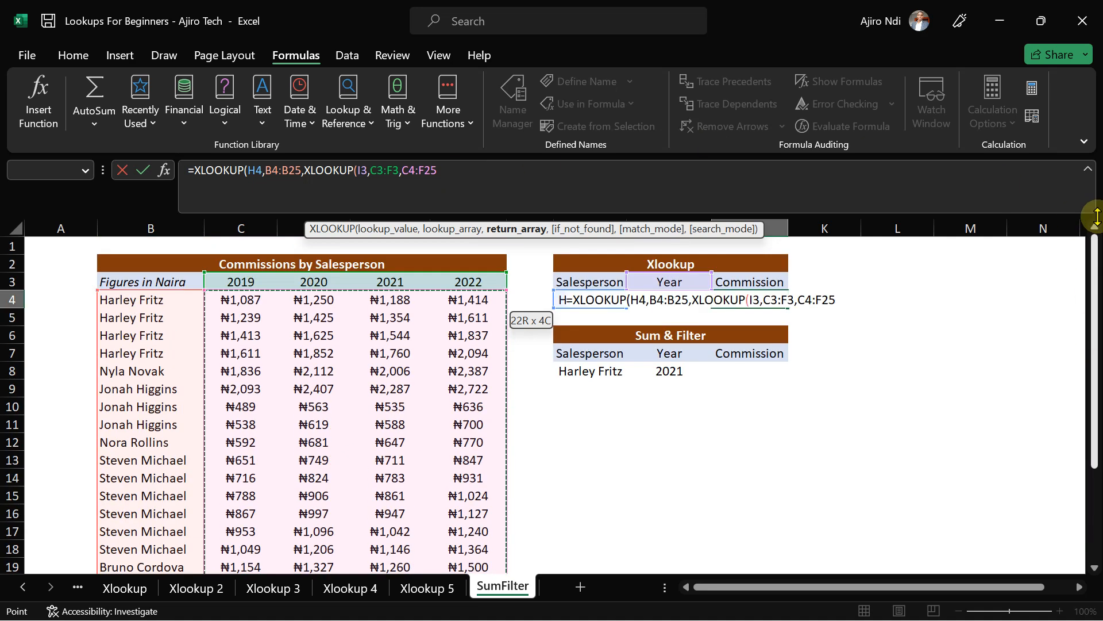
{"action": "type", "text": "))"}
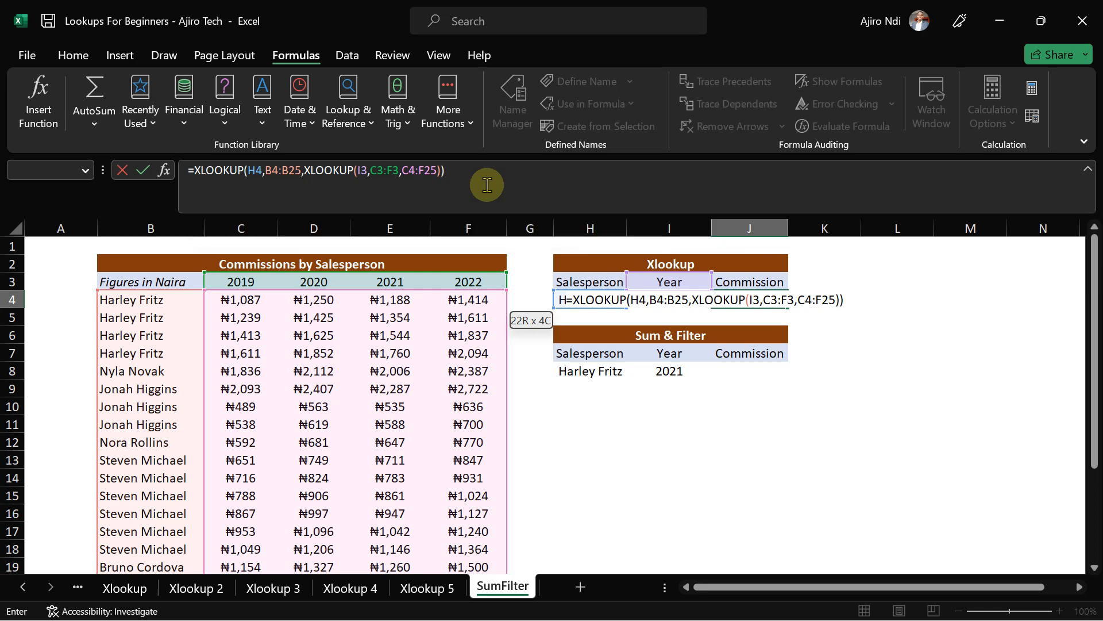
{"action": "key", "text": "Return"}
{"action": "left_click", "coordinate": [747, 299]}
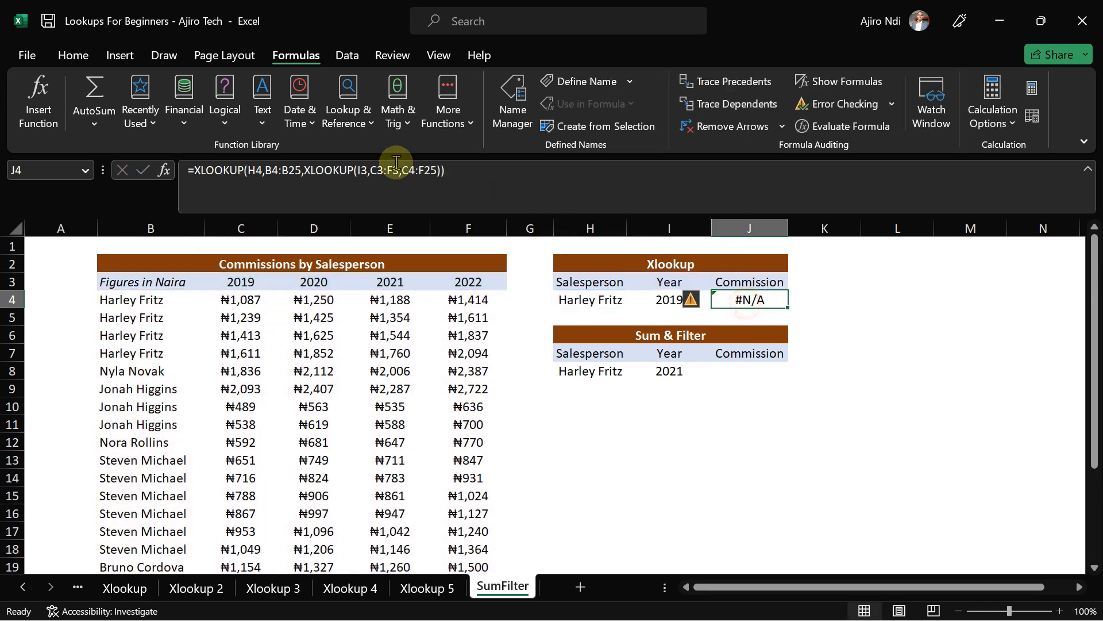
{"action": "left_click", "coordinate": [461, 170]}
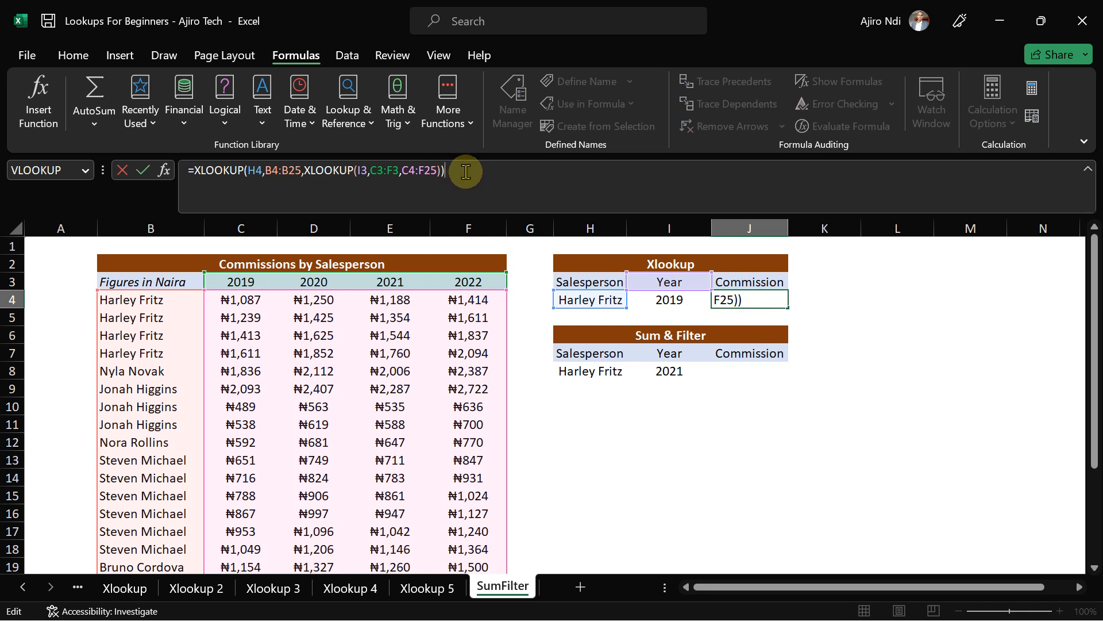
- Correct the nested lookup's year reference from I3 to I4, returning ₦1,087
{"action": "double_click", "coordinate": [365, 171]}
{"action": "type", "text": "I4"}
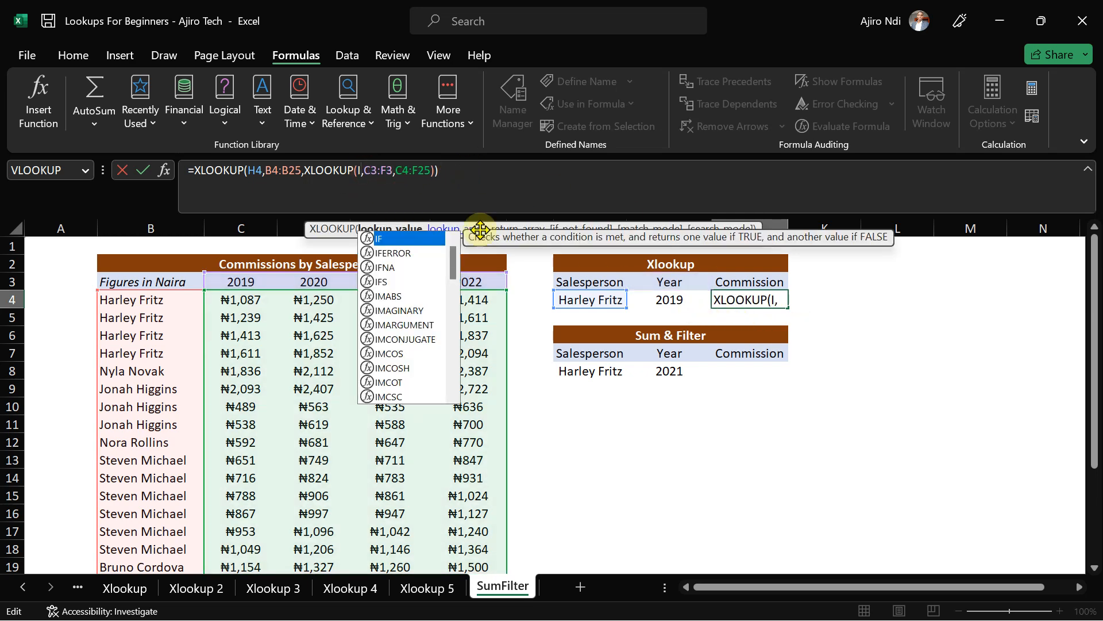
{"action": "key", "text": "Return"}
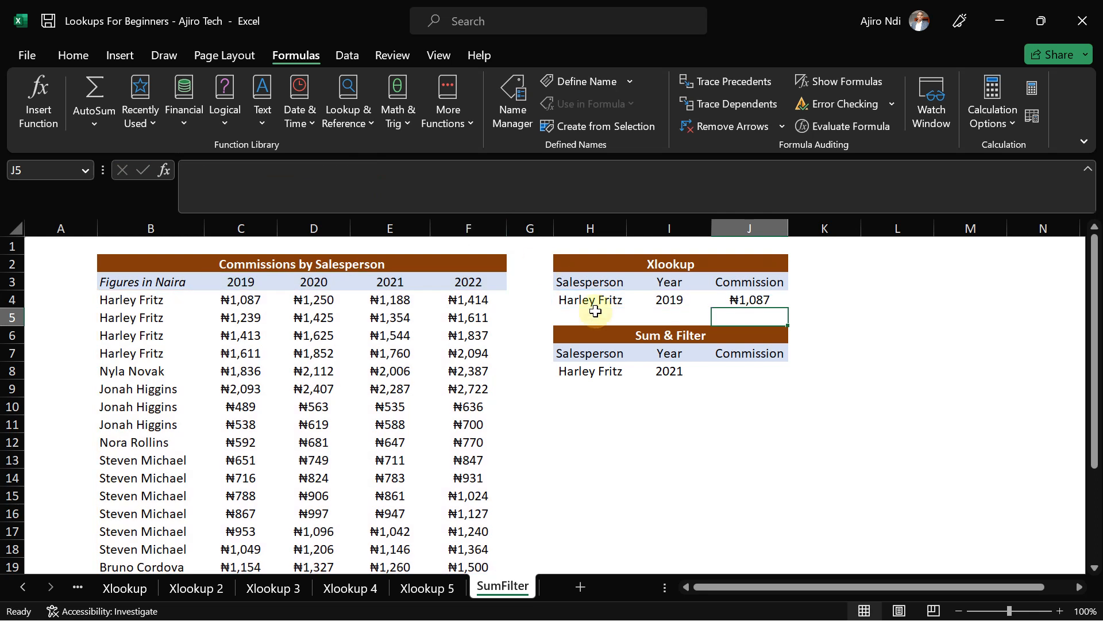
{"action": "left_click", "coordinate": [744, 296]}
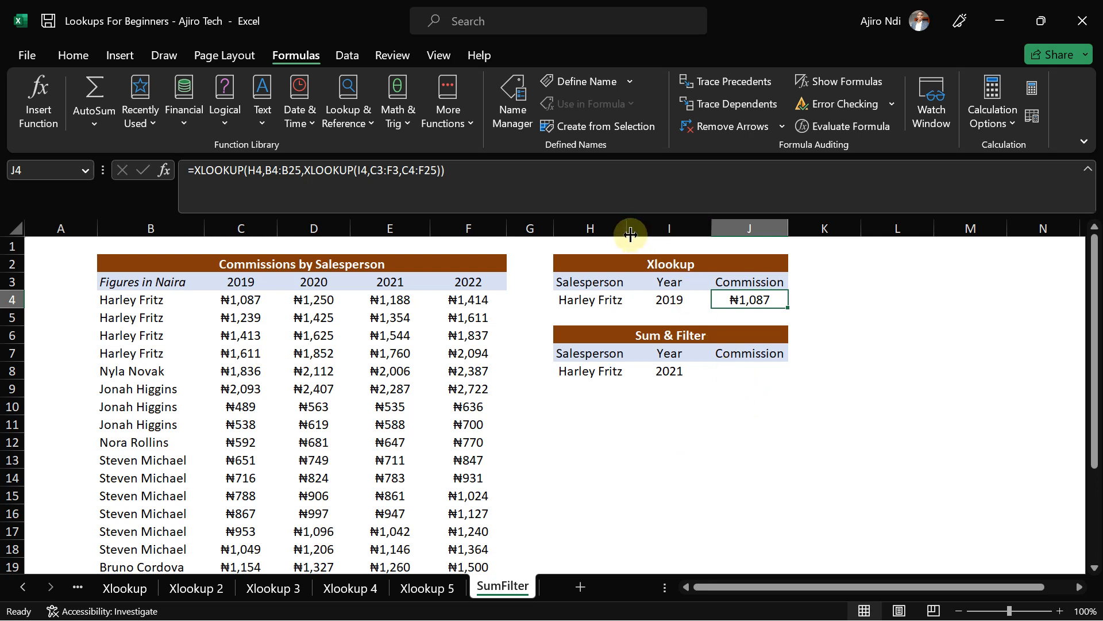
- Widen columns H, I and J to give both lookup tables more room
{"action": "left_click_drag", "start_coordinate": [627, 229], "coordinate": [670, 236]}
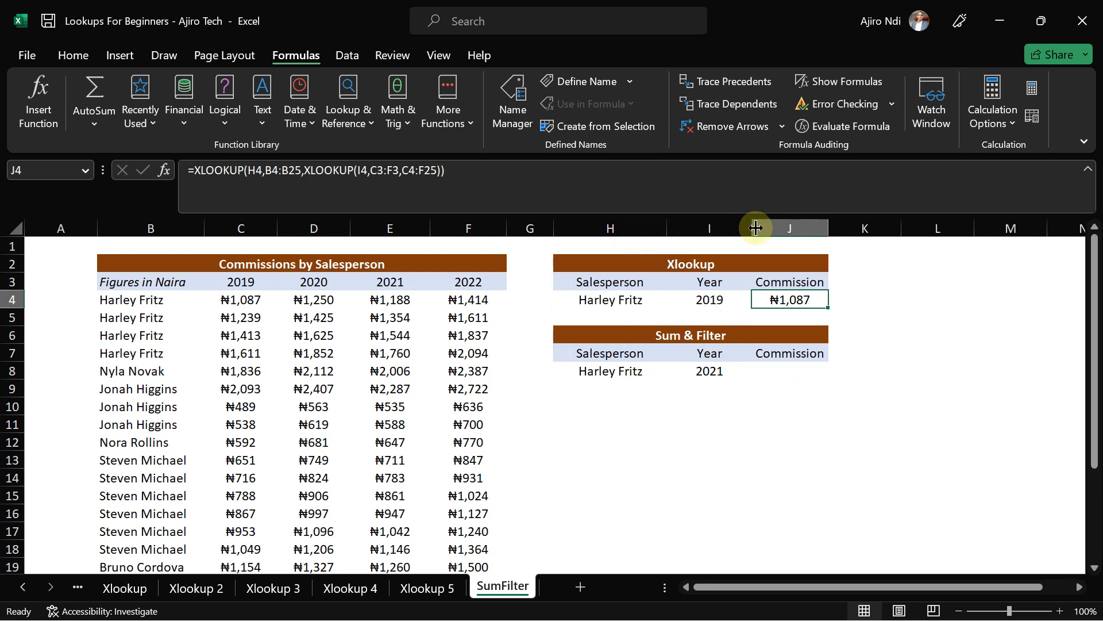
{"action": "left_click_drag", "start_coordinate": [752, 229], "coordinate": [787, 228]}
{"action": "left_click_drag", "start_coordinate": [864, 229], "coordinate": [927, 229]}
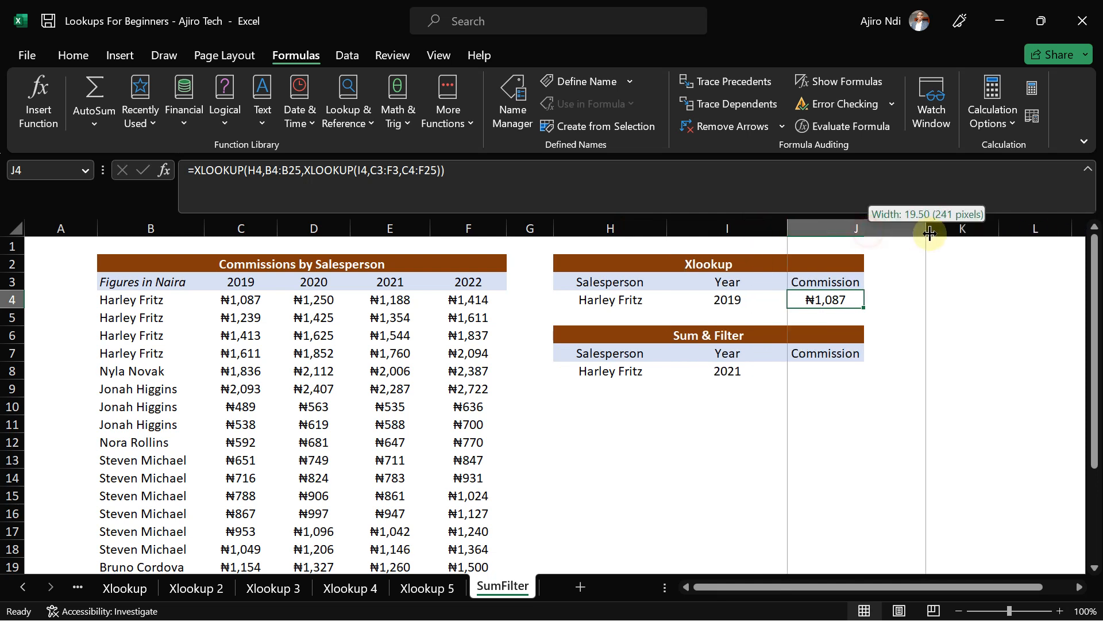
{"action": "left_click", "coordinate": [828, 373]}
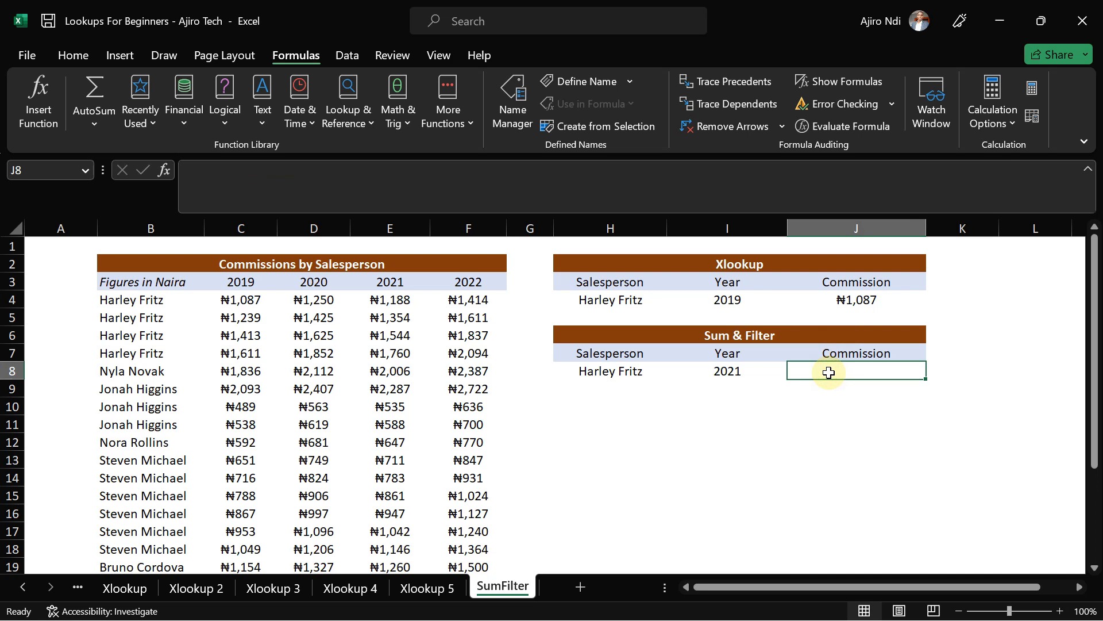
- Start a FILTER in J8 over the commission range C4:F25
{"action": "type", "text": "=filter"}
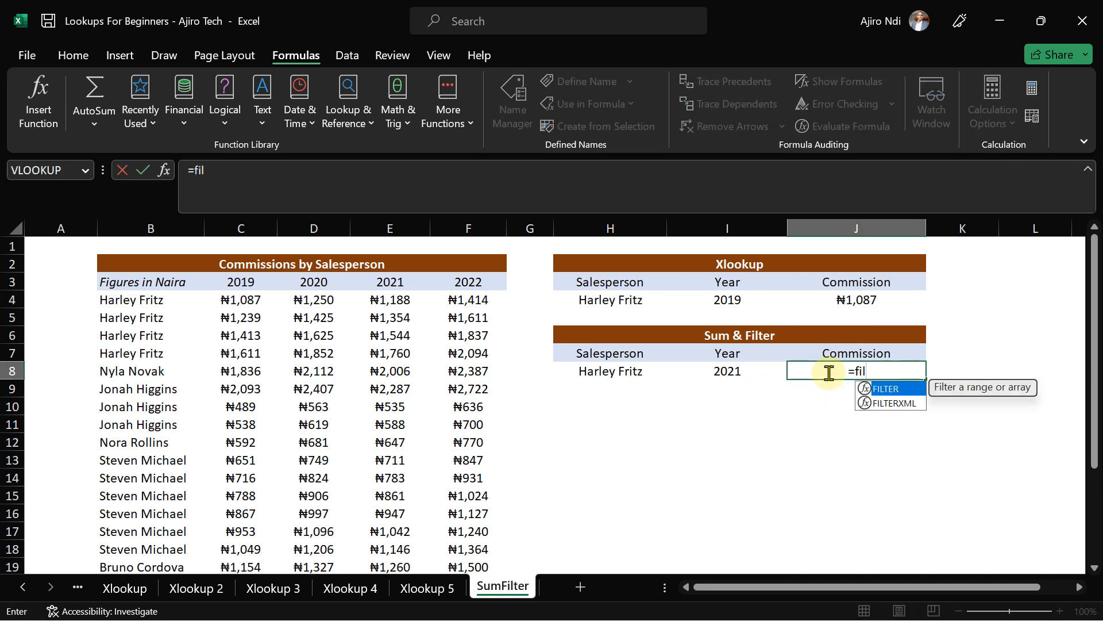
{"action": "double_click", "coordinate": [884, 389]}
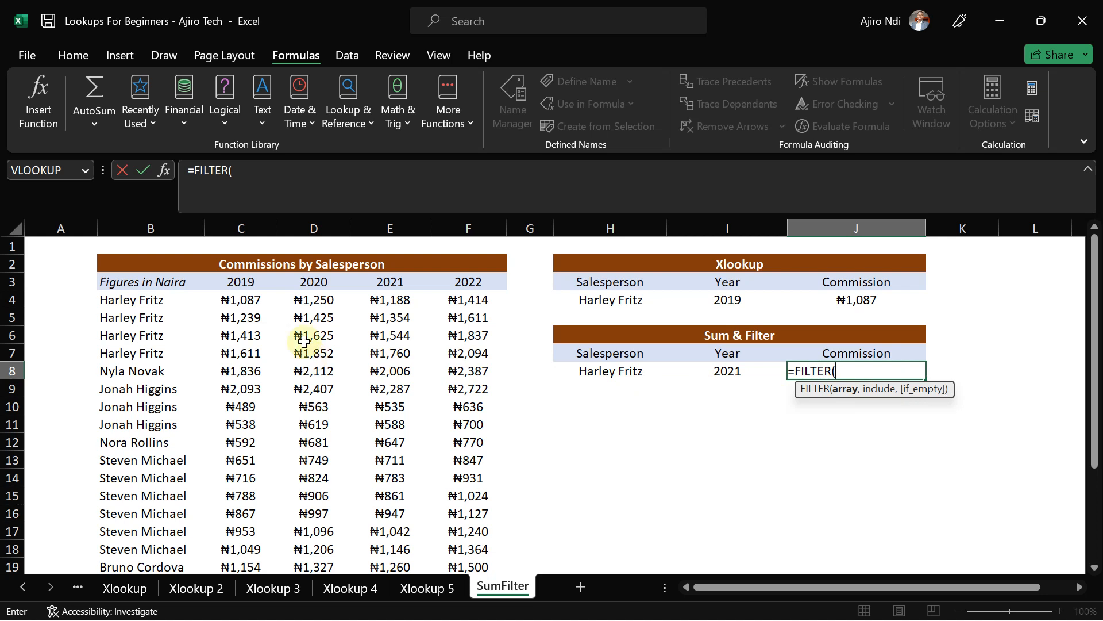
{"action": "left_click", "coordinate": [241, 300]}
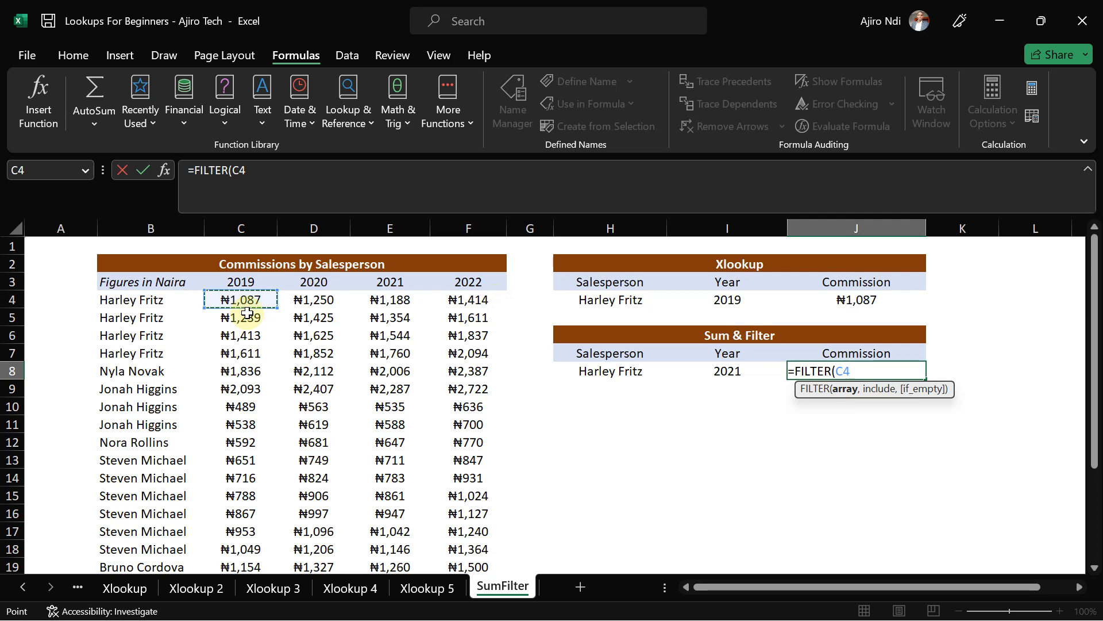
{"action": "key", "text": "shift+Right"}
{"action": "key", "text": "shift+Right"}
{"action": "key", "text": "shift+Right"}
{"action": "key", "text": "ctrl+shift+Down"}
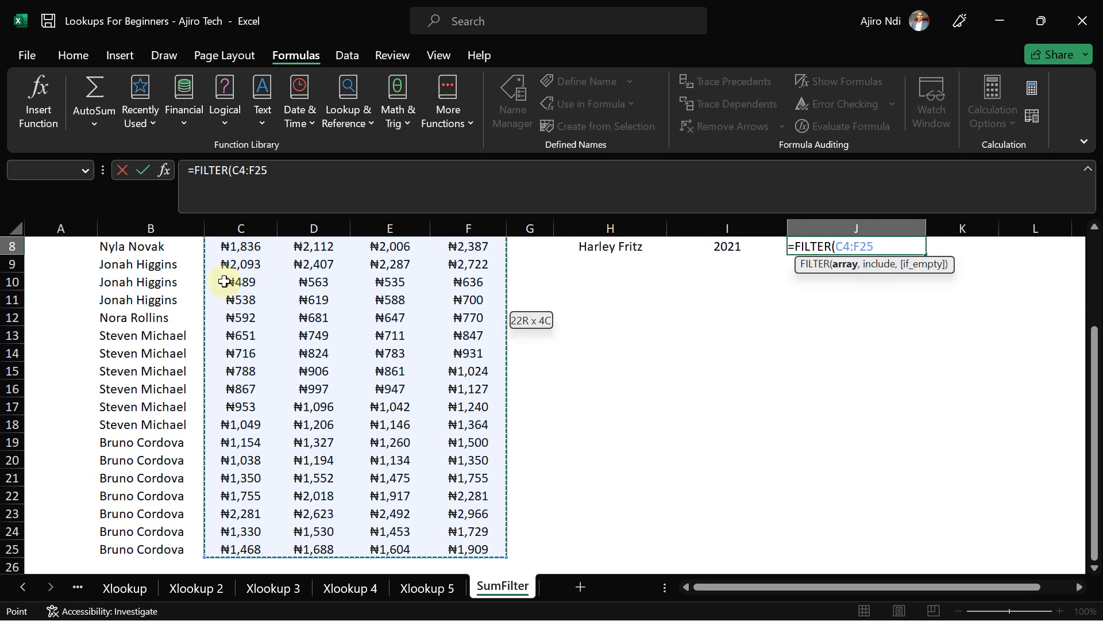
{"action": "left_click", "coordinate": [274, 173]}
{"action": "type", "text": ","}
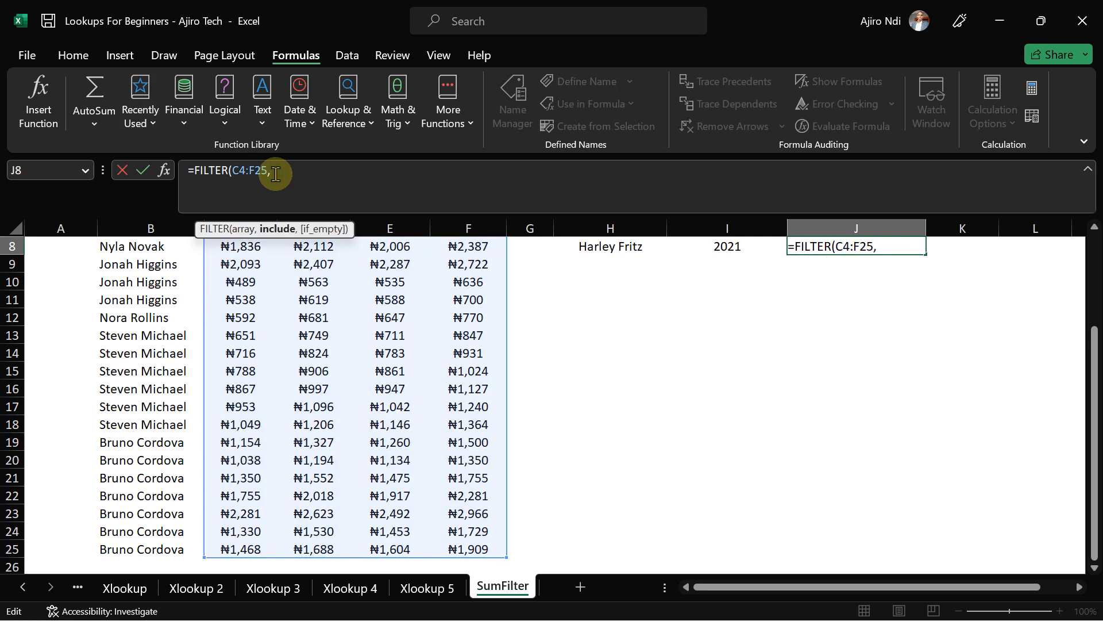
- Add the condition B4:B25=H8 and commit, spilling the salesperson's four yearly rows
{"action": "left_click_drag", "start_coordinate": [1094, 402], "coordinate": [1092, 286]}
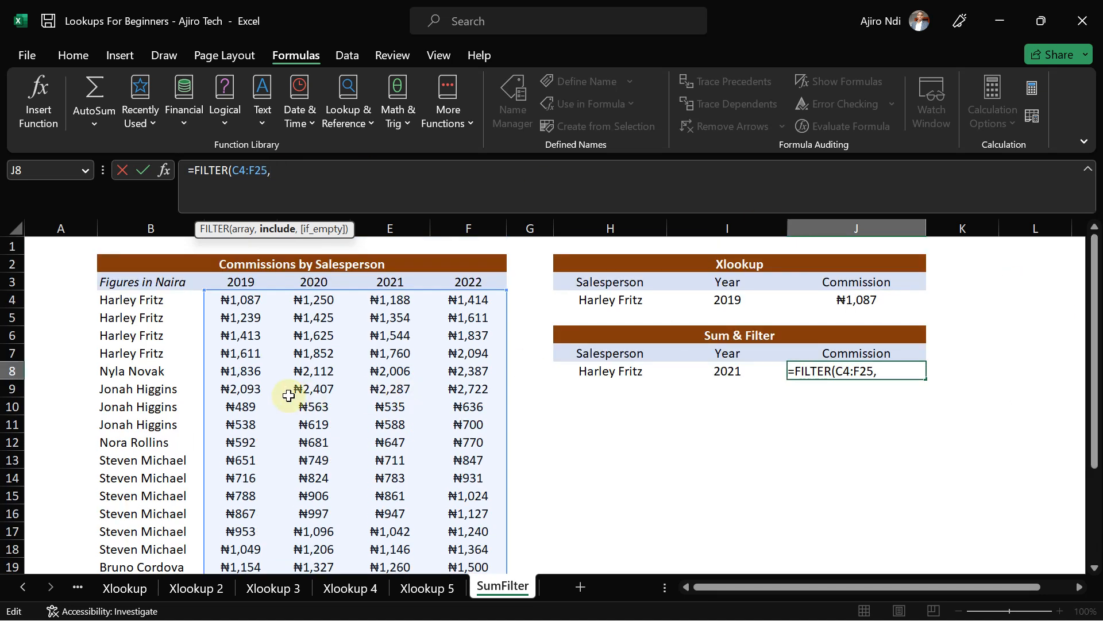
{"action": "left_click", "coordinate": [135, 303]}
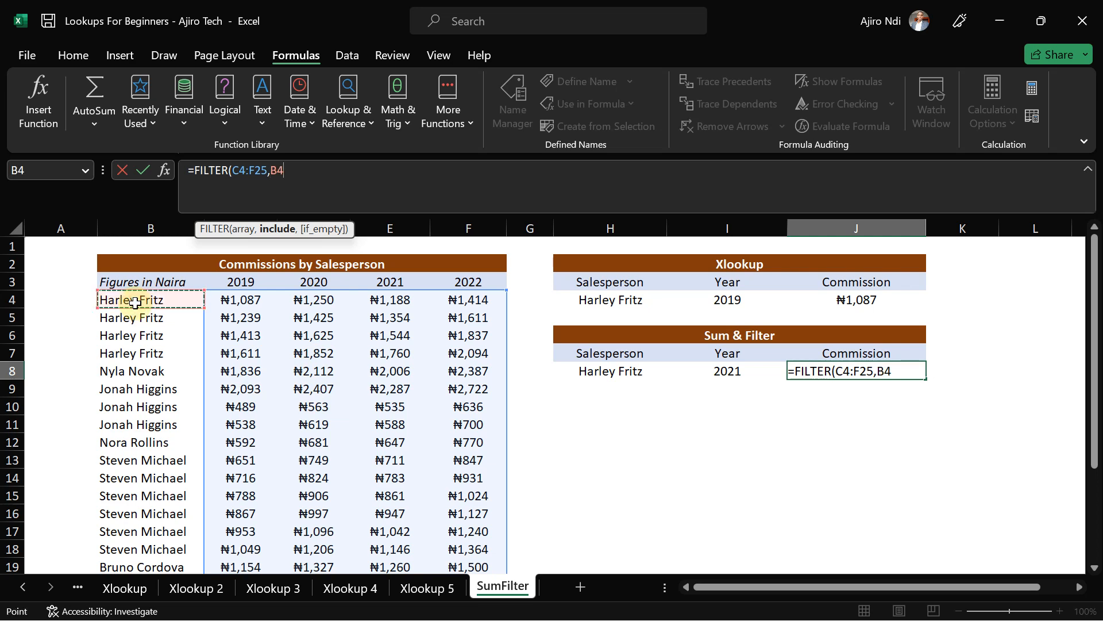
{"action": "key", "text": "ctrl+shift+Down"}
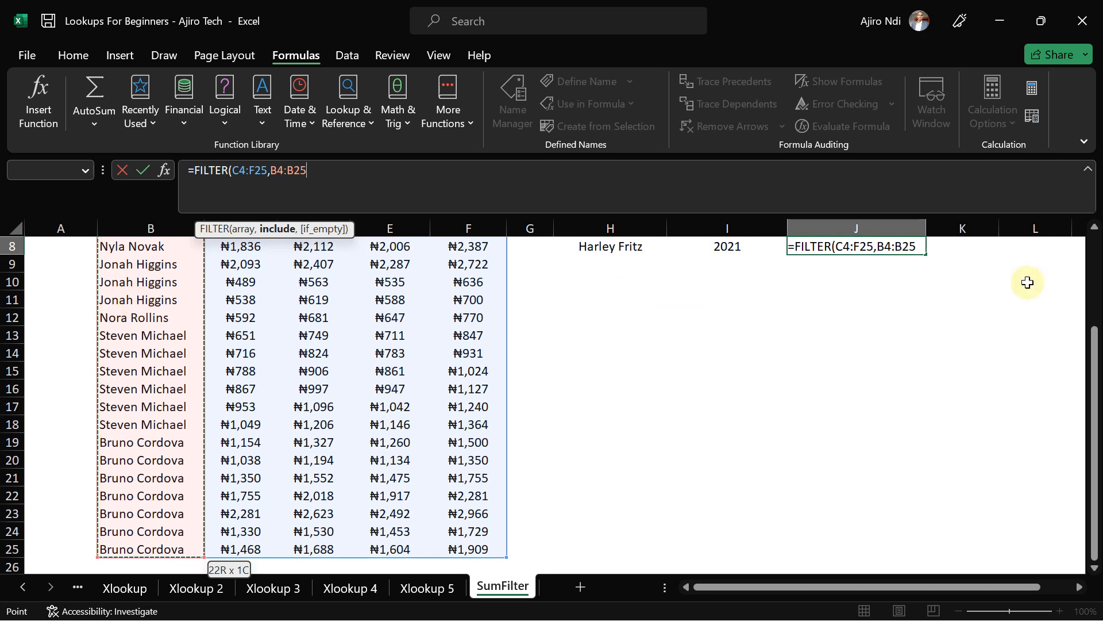
{"action": "left_click_drag", "start_coordinate": [1094, 374], "coordinate": [1092, 285]}
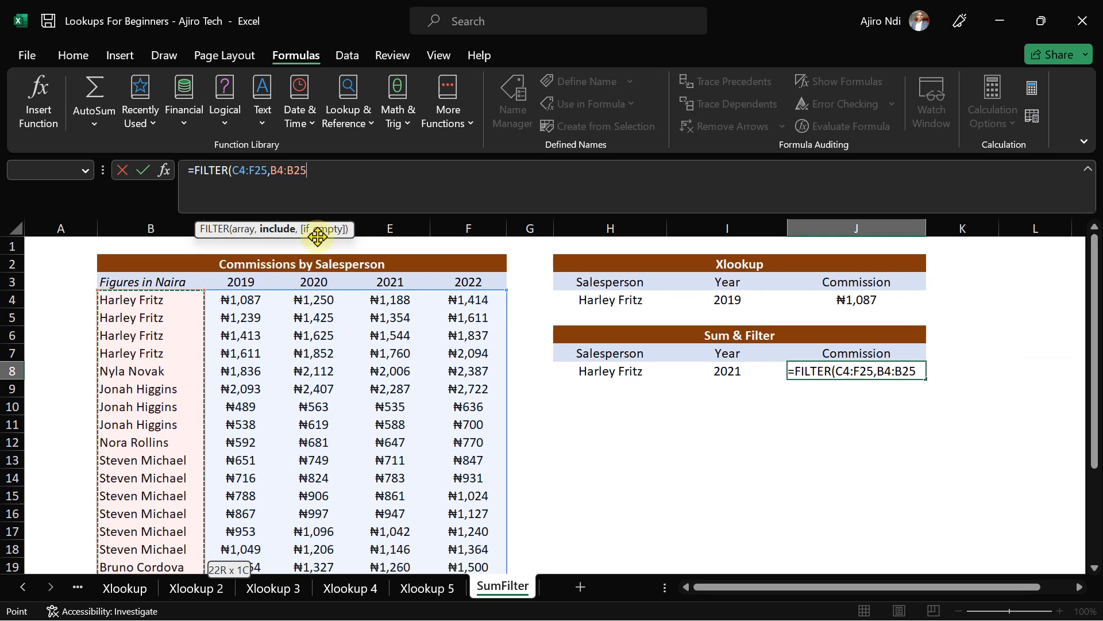
{"action": "type", "text": "="}
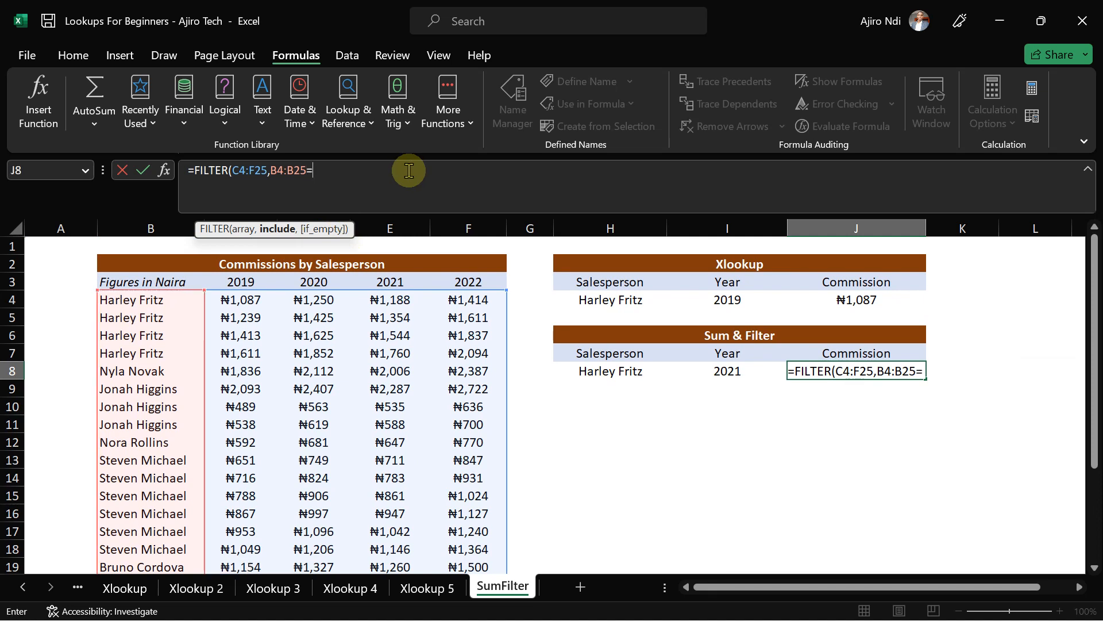
{"action": "left_click", "coordinate": [597, 374]}
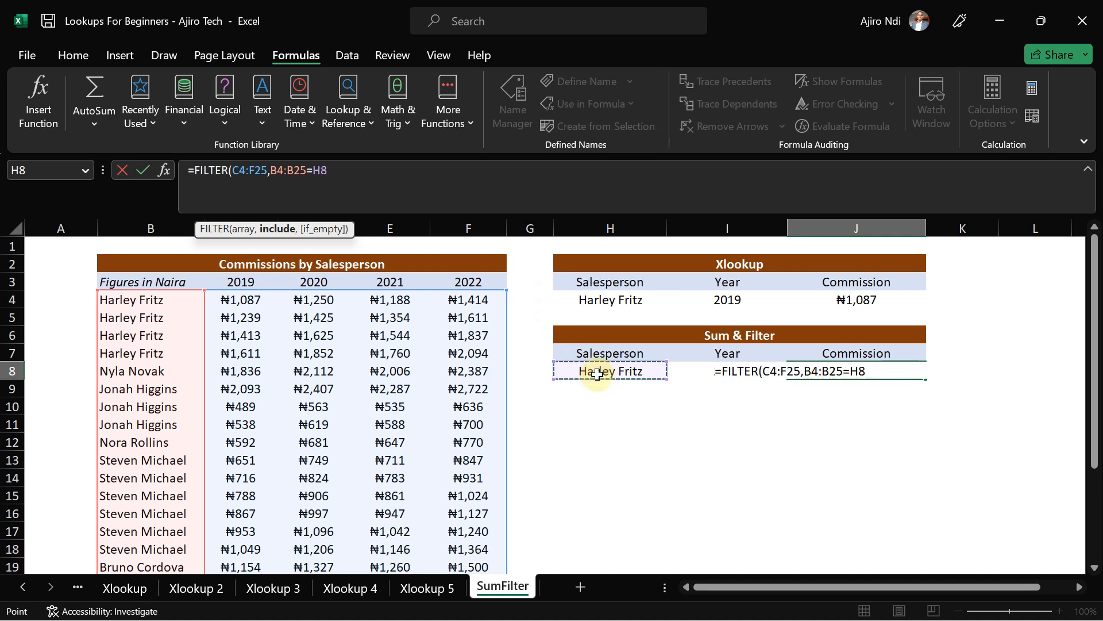
{"action": "type", "text": ")"}
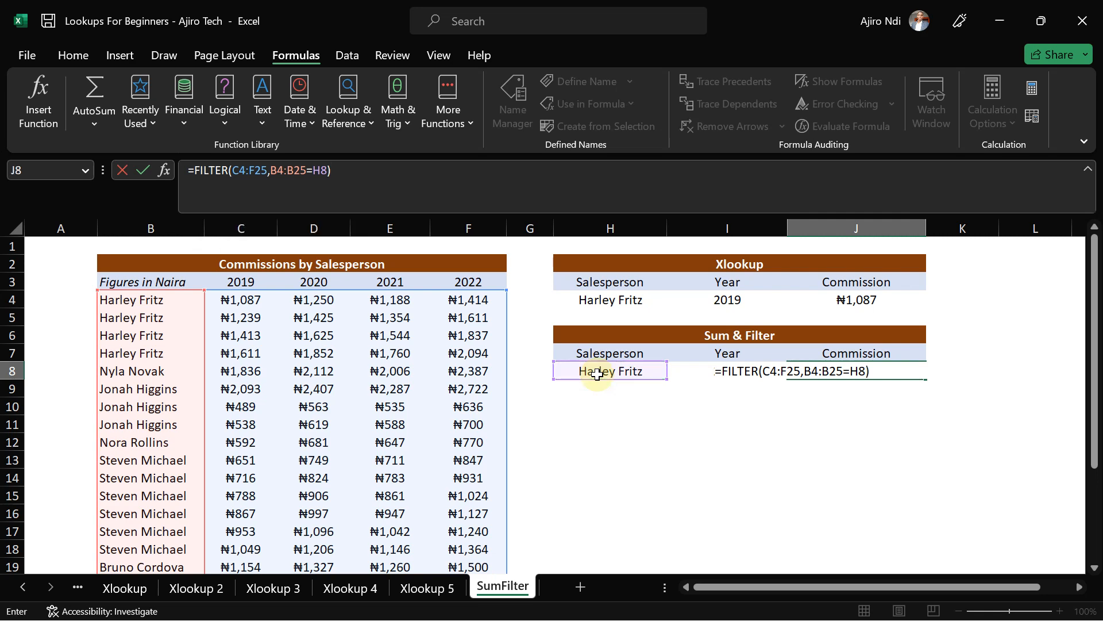
{"action": "key", "text": "Return"}
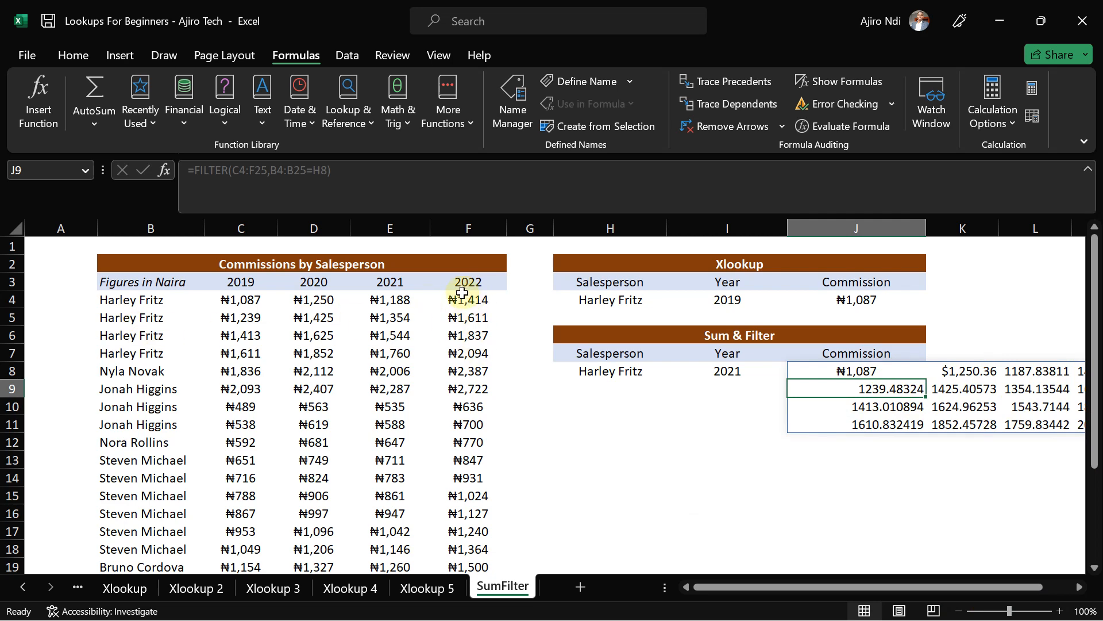
{"action": "left_click_drag", "start_coordinate": [742, 587], "coordinate": [653, 584]}
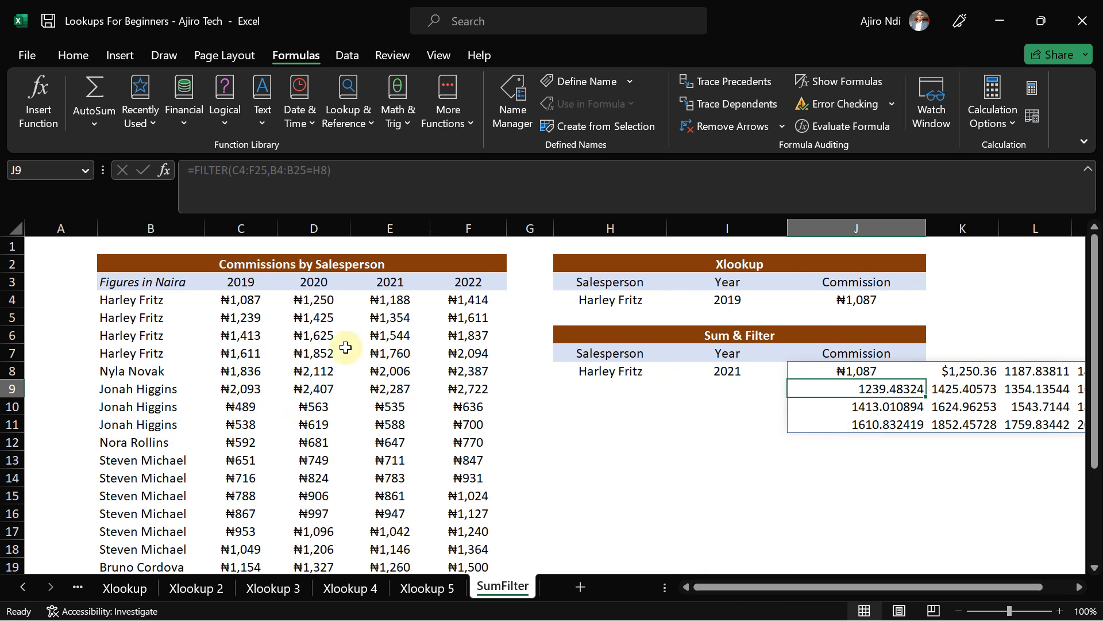
{"action": "left_click", "coordinate": [338, 182]}
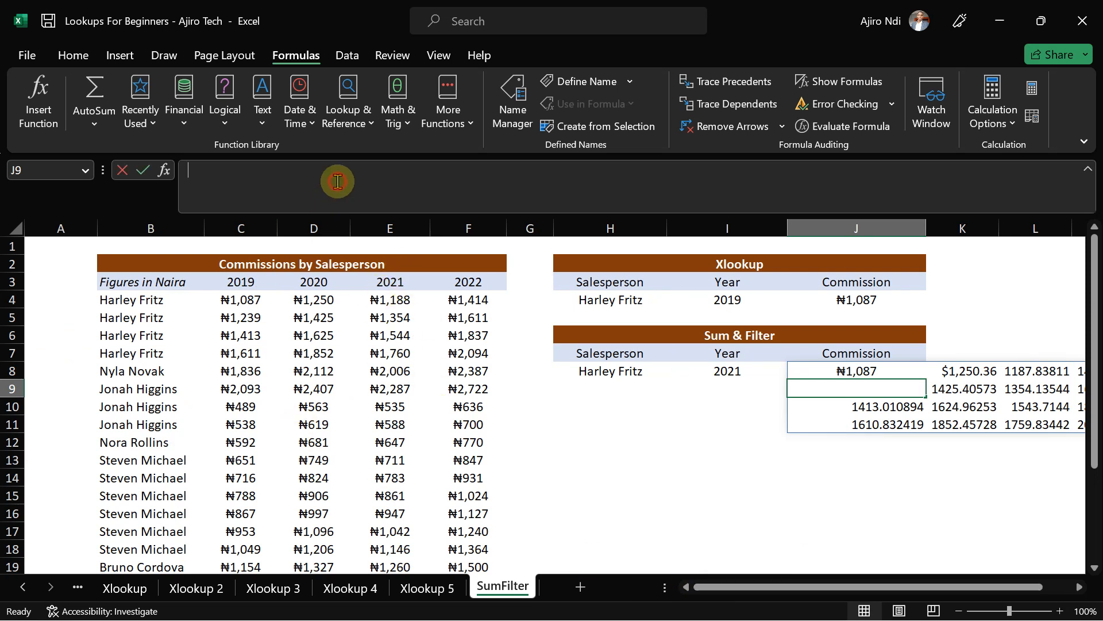
{"action": "left_click", "coordinate": [871, 370]}
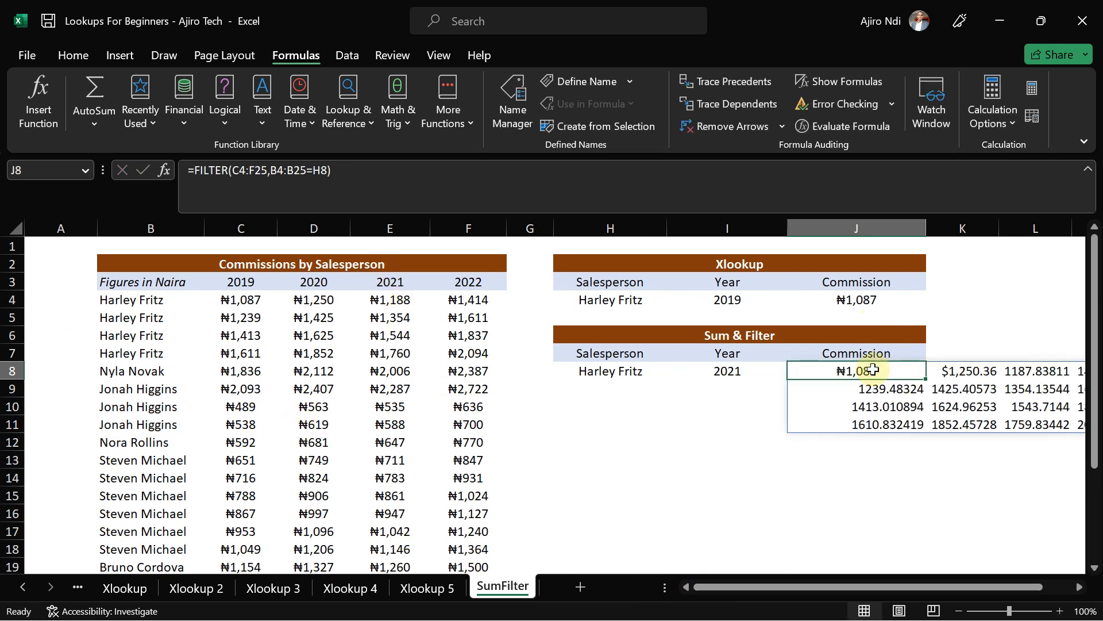
- Wrap J8's FILTER in an outer FILTER with the year headers C3:F3 as condition
{"action": "left_click", "coordinate": [198, 170]}
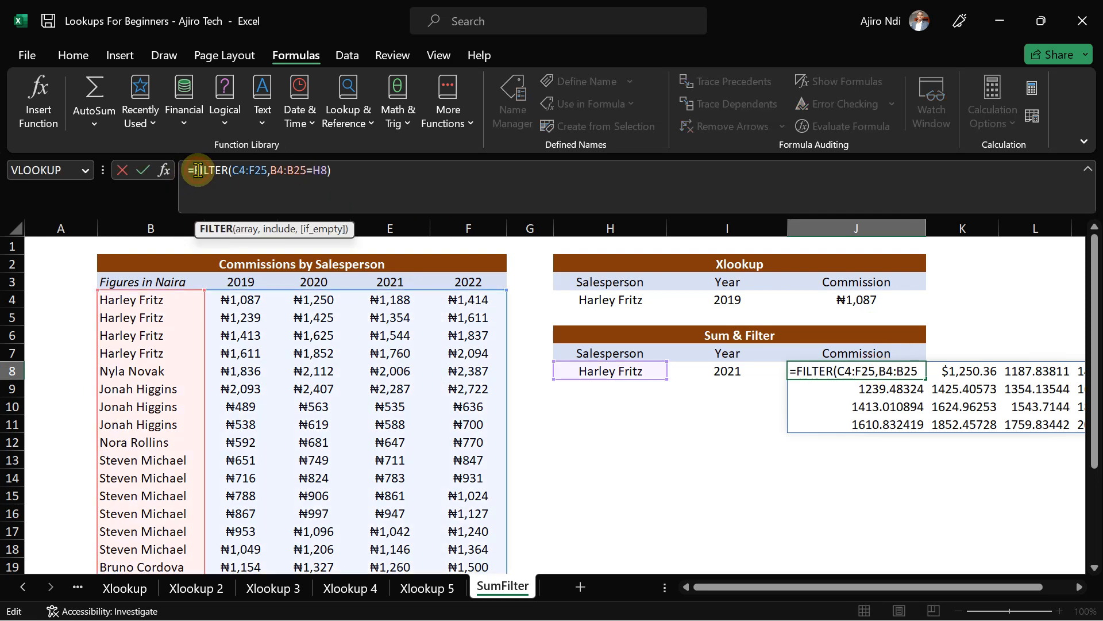
{"action": "type", "text": "fil"}
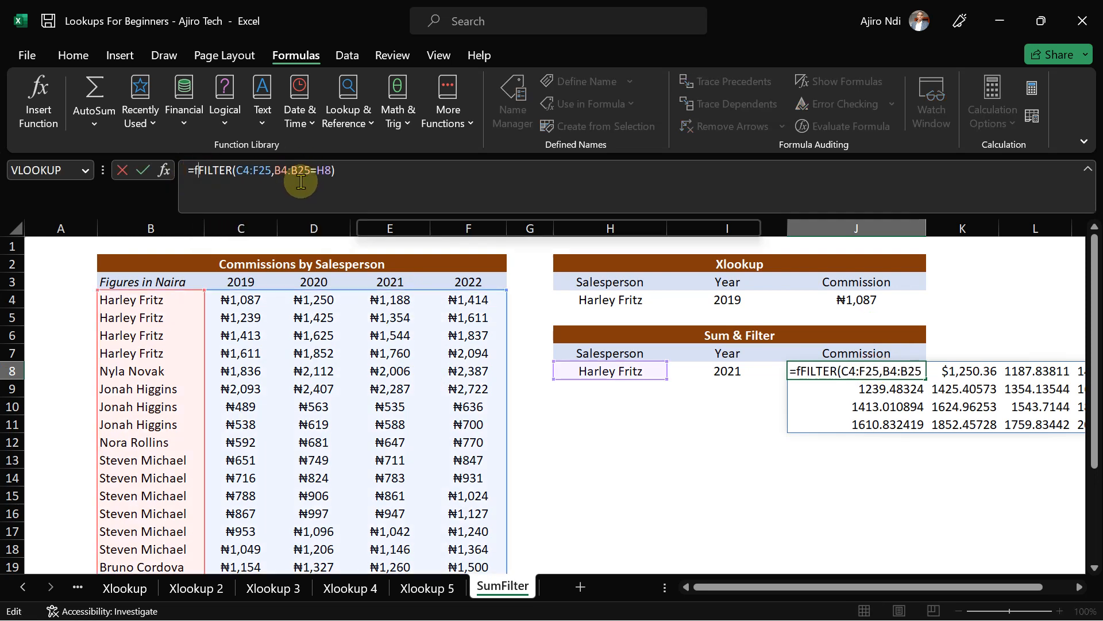
{"action": "type", "text": "ter"}
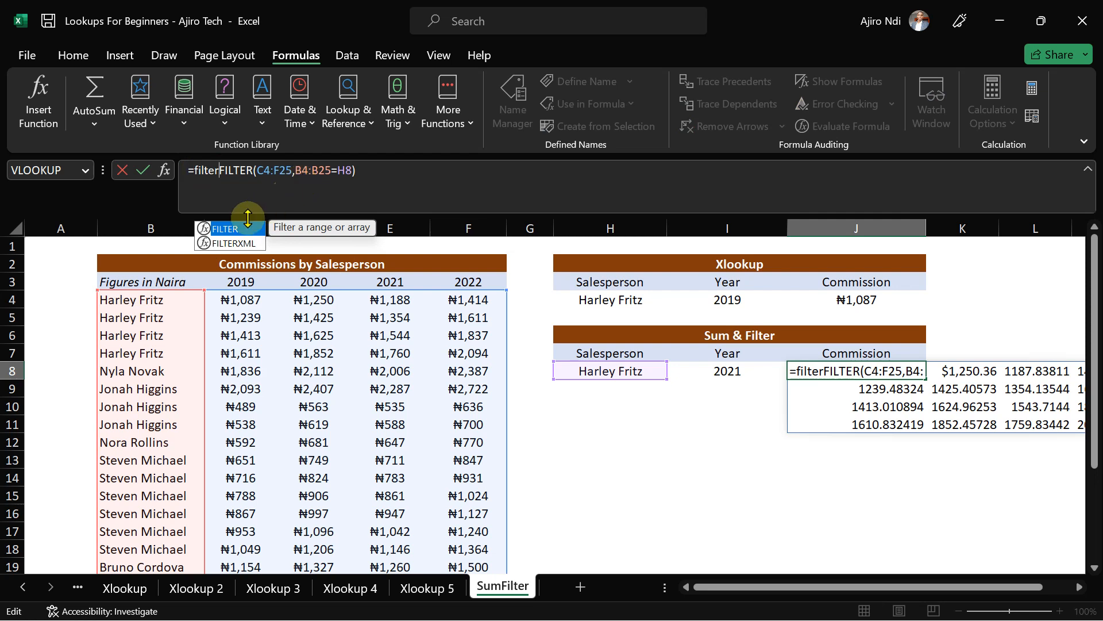
{"action": "double_click", "coordinate": [226, 230]}
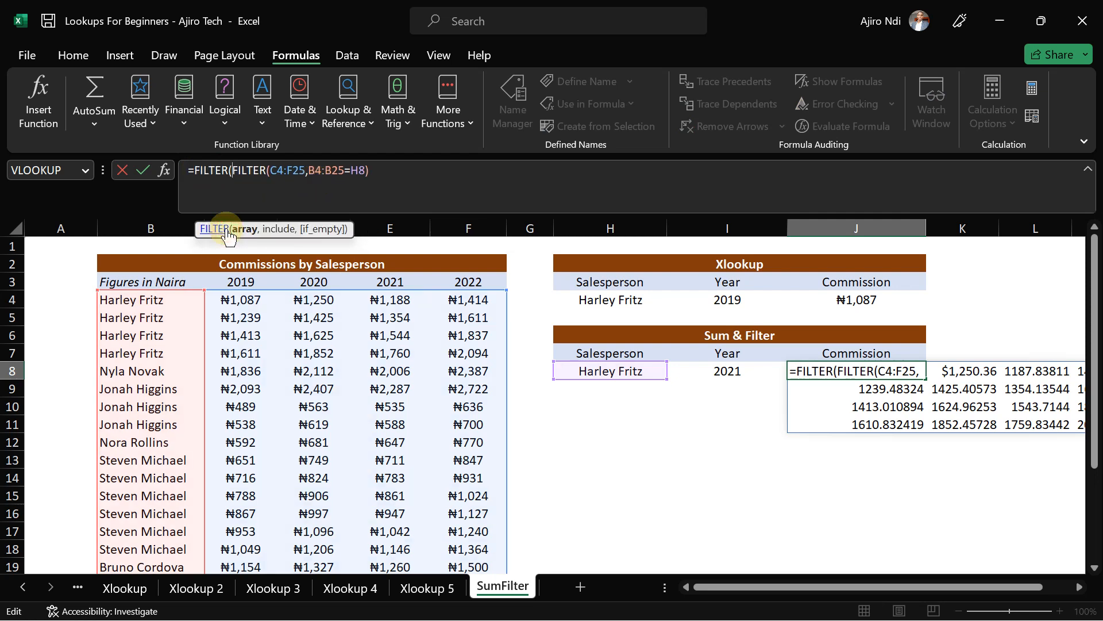
{"action": "left_click", "coordinate": [398, 173]}
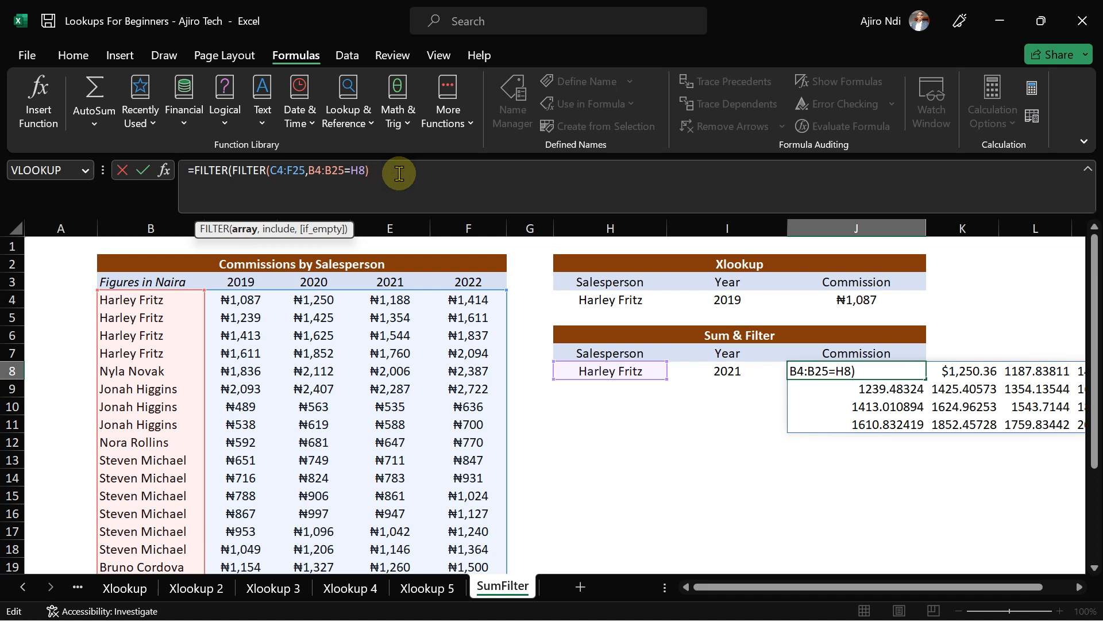
{"action": "type", "text": ","}
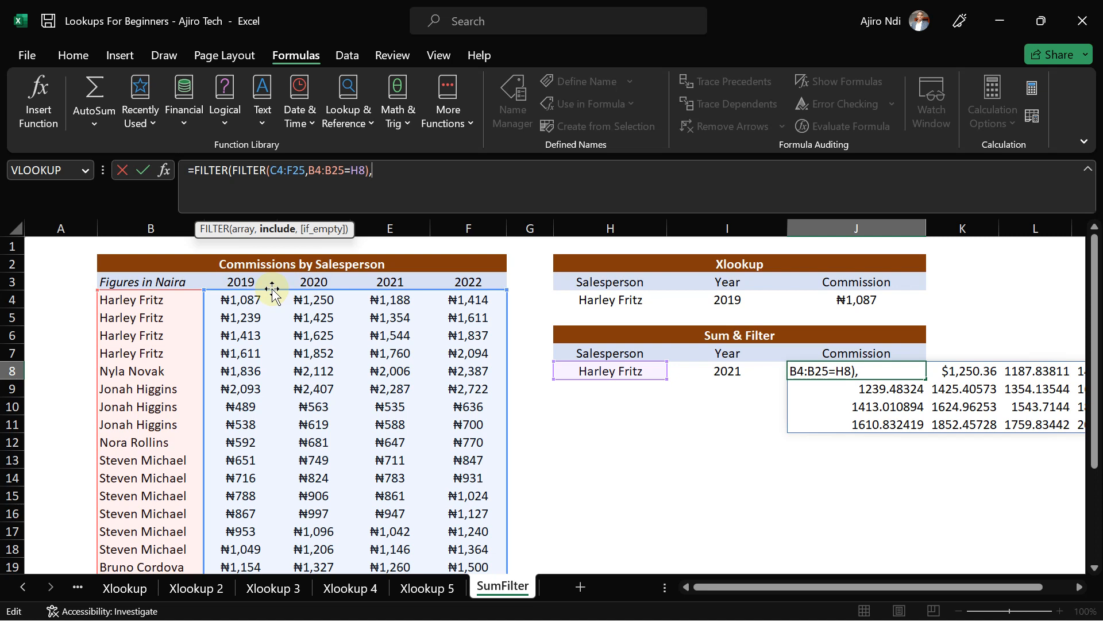
{"action": "left_click", "coordinate": [241, 282]}
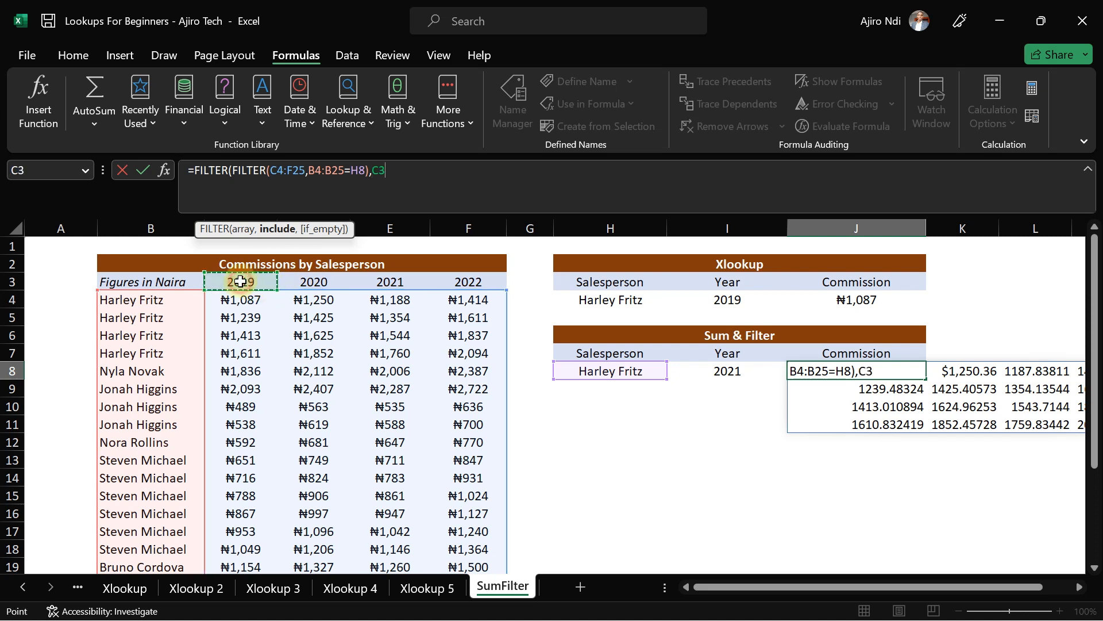
{"action": "left_click_drag", "start_coordinate": [240, 282], "coordinate": [466, 281]}
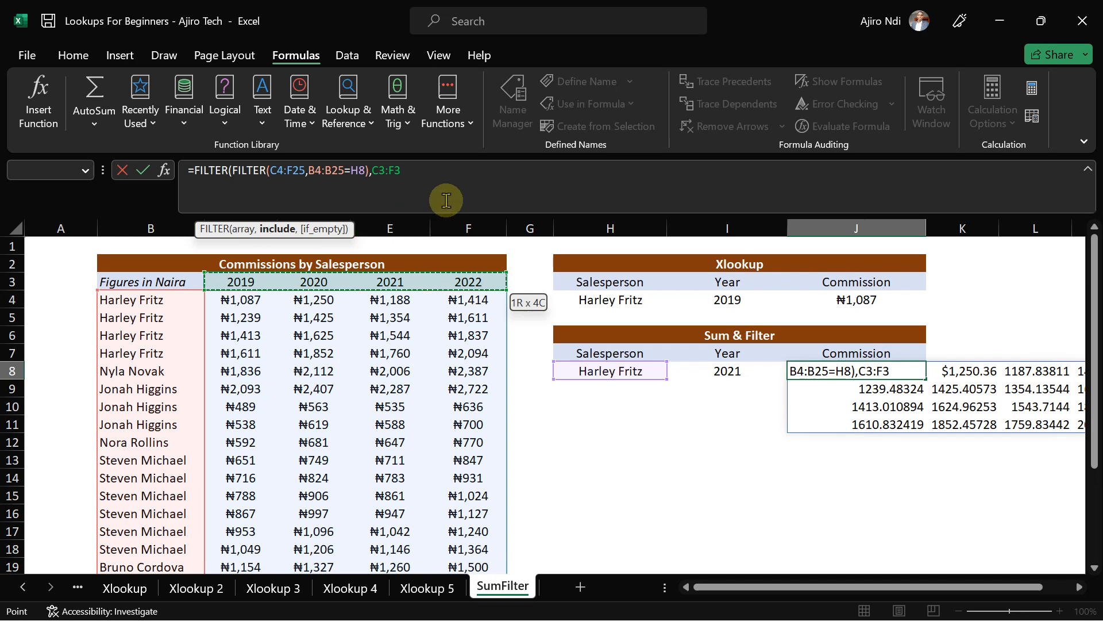
{"action": "type", "text": ")"}
{"action": "key", "text": "Return"}
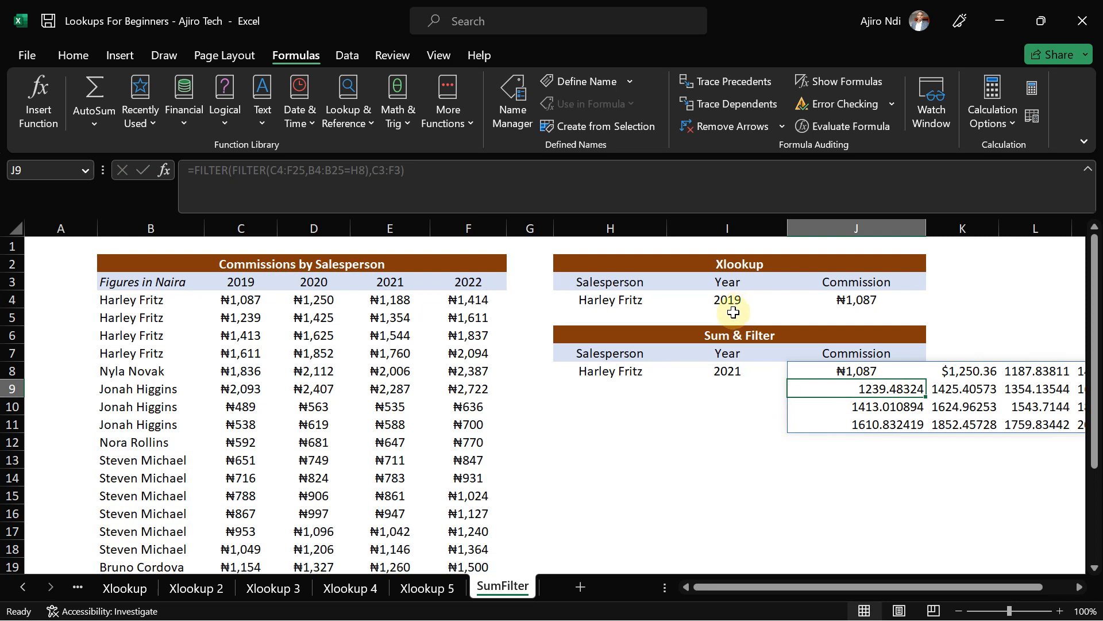
- Complete the year condition as C3:F3=I8, spilling only 2021 commissions from ₦1,188
{"action": "left_click", "coordinate": [874, 367]}
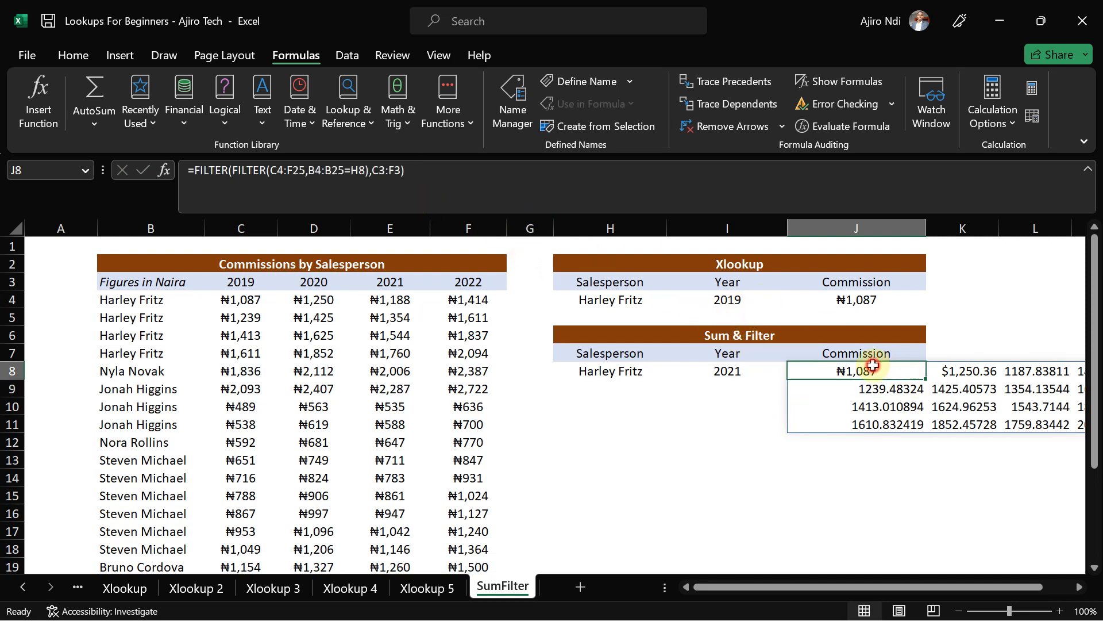
{"action": "left_click", "coordinate": [405, 172]}
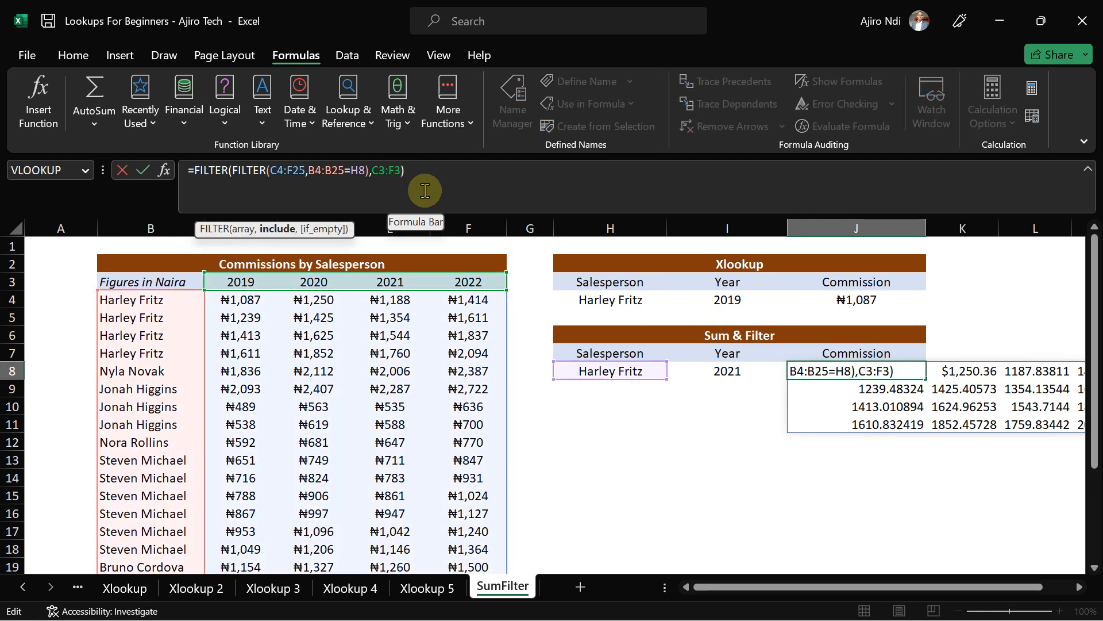
{"action": "left_click", "coordinate": [729, 371]}
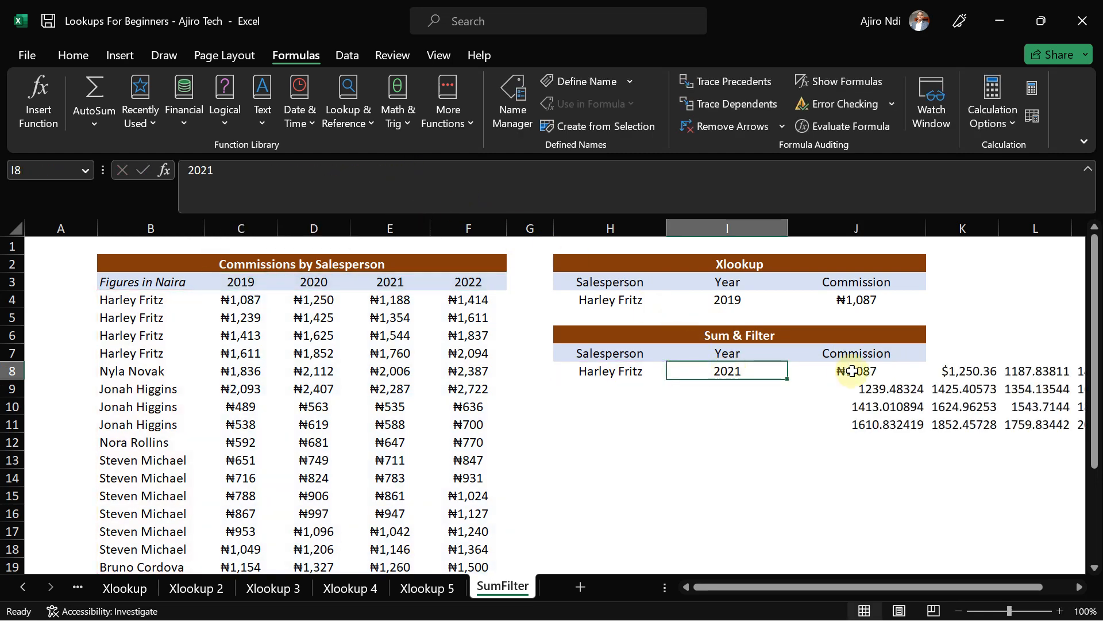
{"action": "left_click", "coordinate": [832, 370]}
{"action": "left_click", "coordinate": [388, 166]}
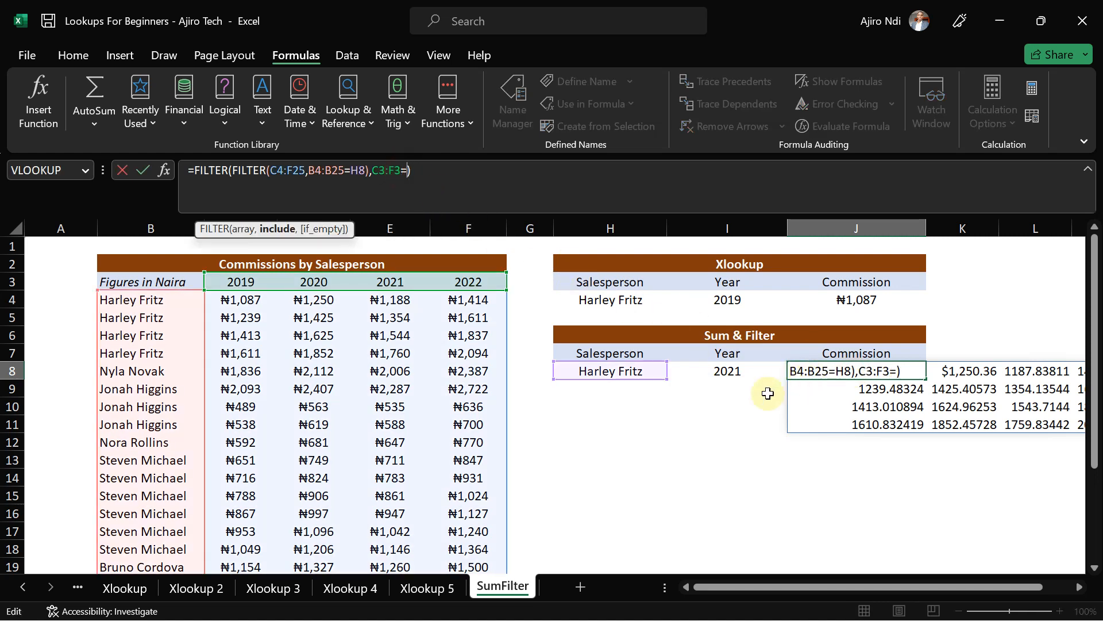
{"action": "left_click", "coordinate": [703, 374]}
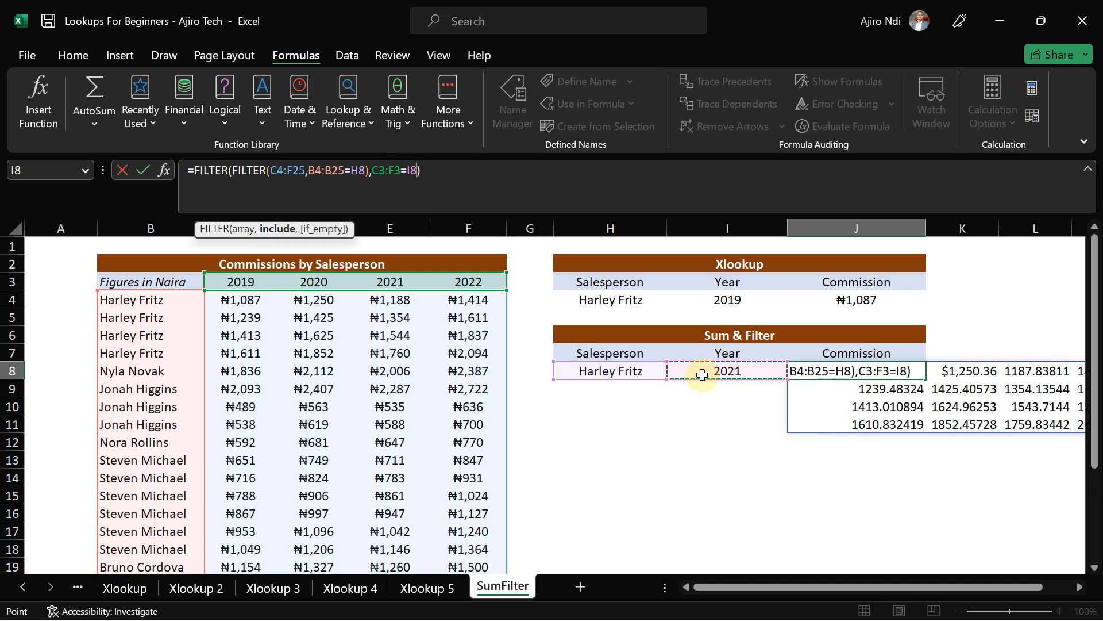
{"action": "key", "text": "Return"}
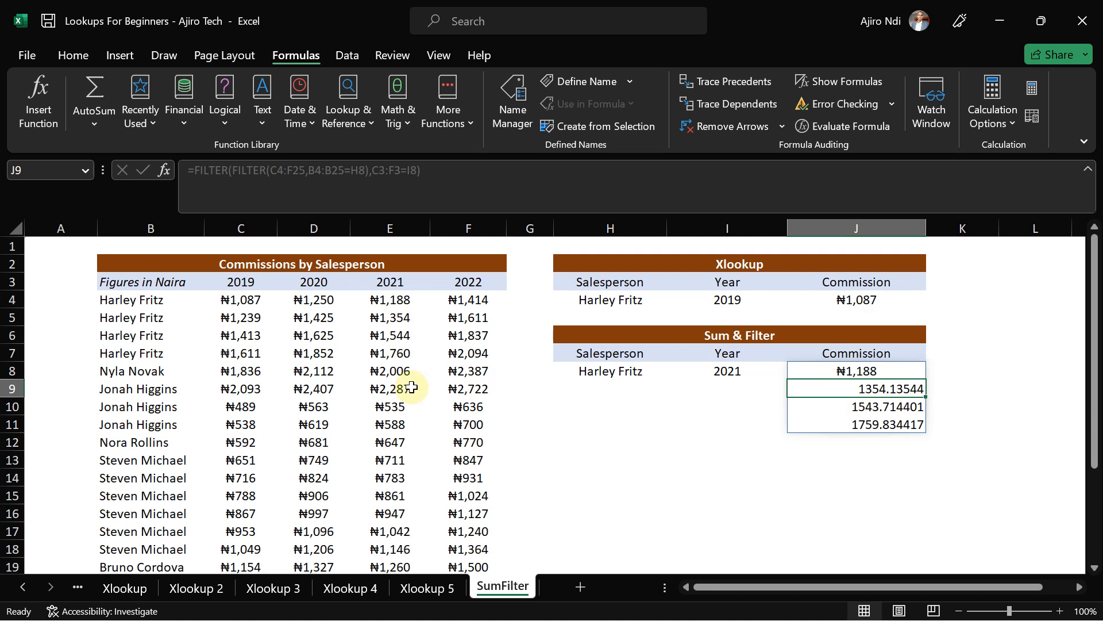
- Change the year in I8 to 2020 so J8 spills 2020 commissions from ₦1,250
{"action": "left_click", "coordinate": [729, 371]}
{"action": "type", "text": "202"}
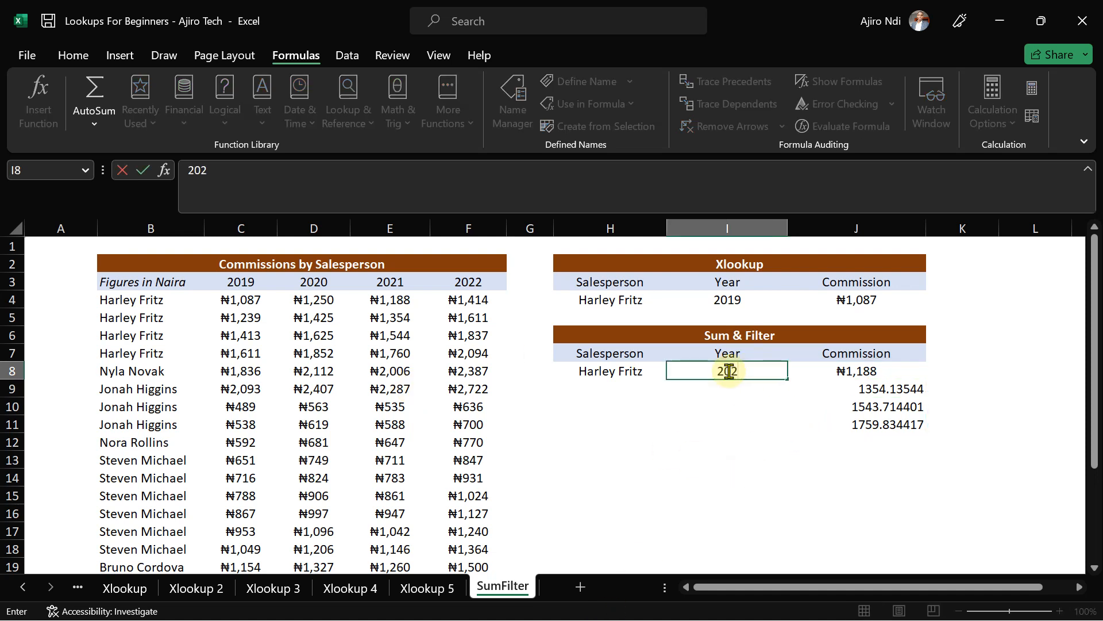
{"action": "type", "text": "0"}
{"action": "key", "text": "Return"}
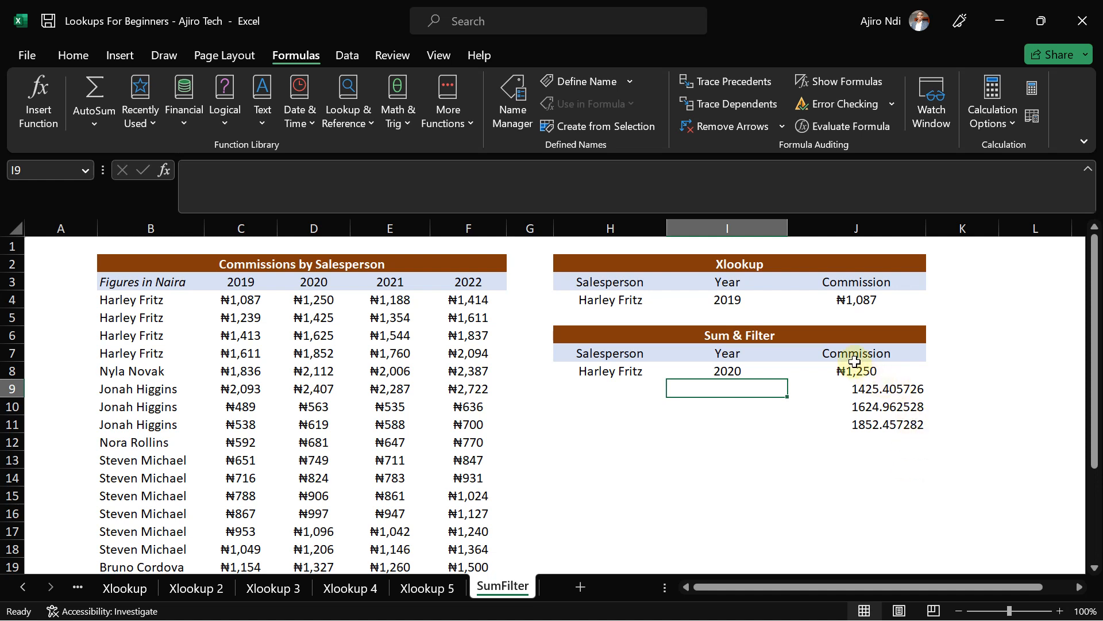
{"action": "left_click", "coordinate": [839, 372]}
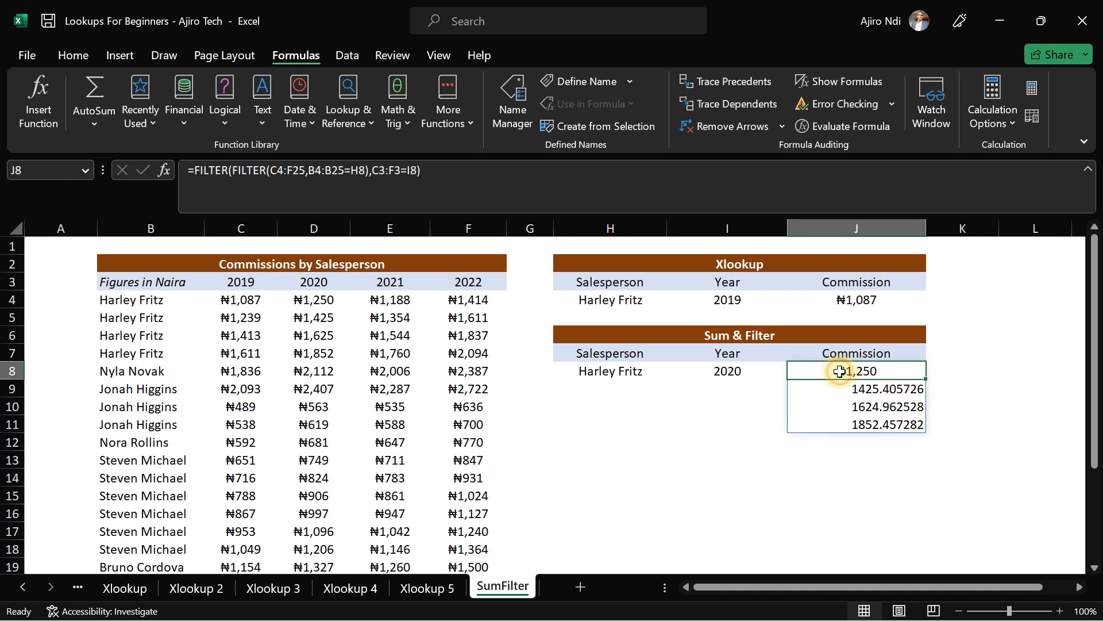
- Wrap J8's nested FILTER in SUM to return one 2020 total of ₦6,153
{"action": "left_click", "coordinate": [196, 172]}
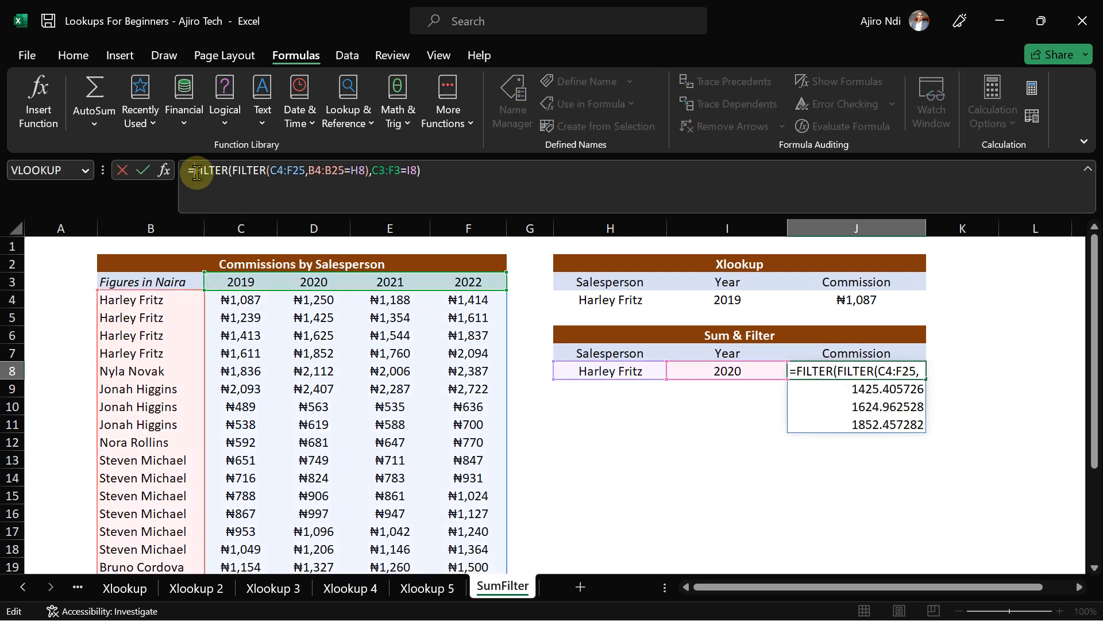
{"action": "type", "text": "SUM"}
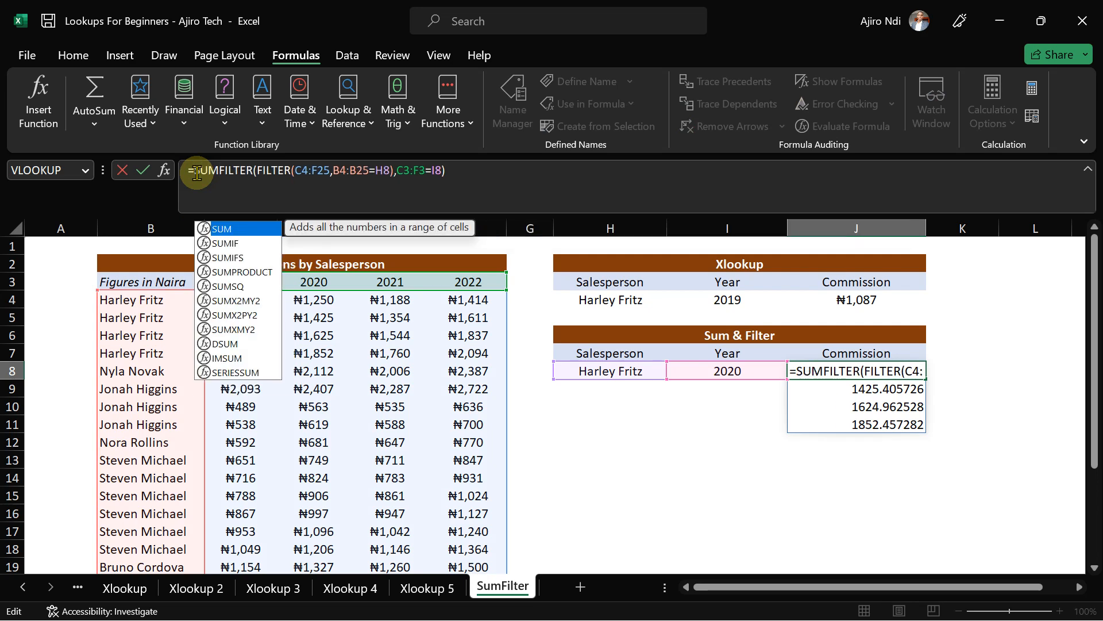
{"action": "type", "text": "("}
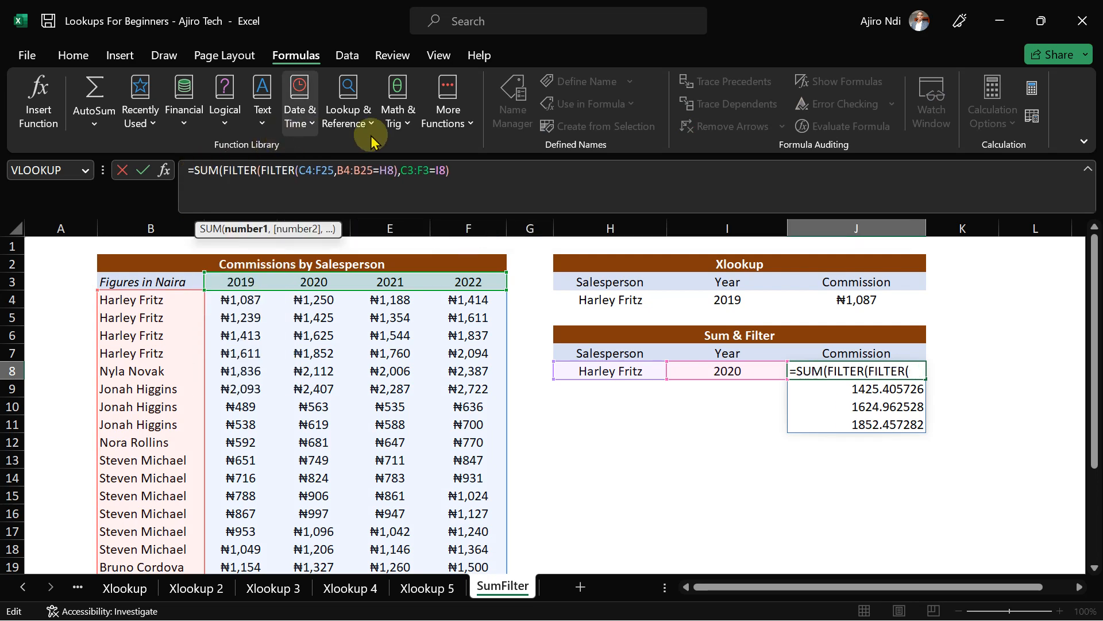
{"action": "left_click", "coordinate": [466, 174]}
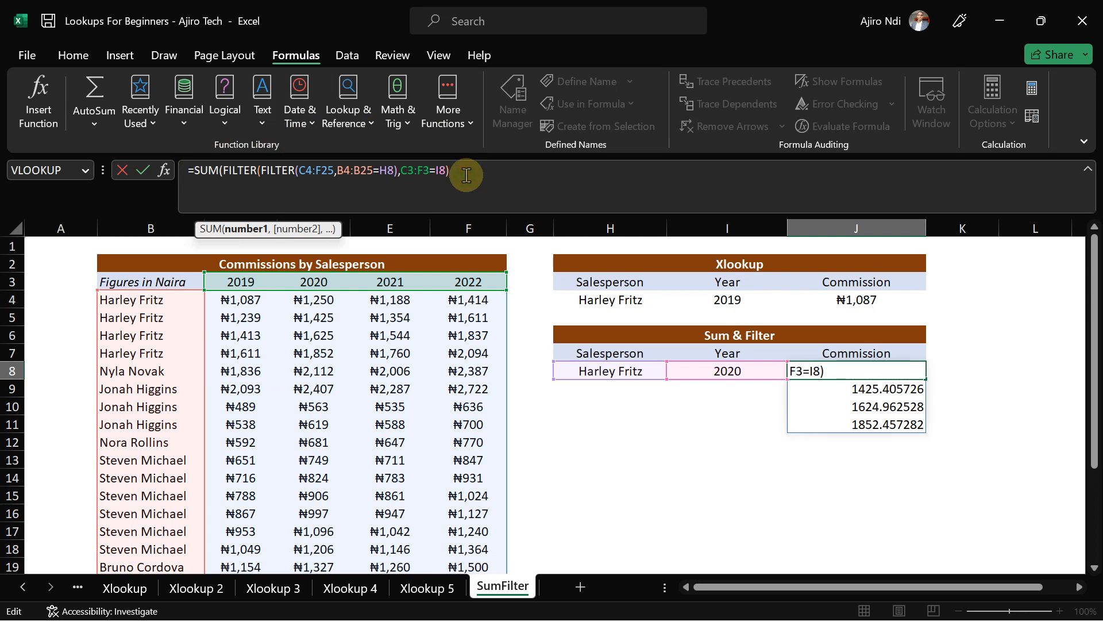
{"action": "type", "text": ")"}
{"action": "key", "text": "Return"}
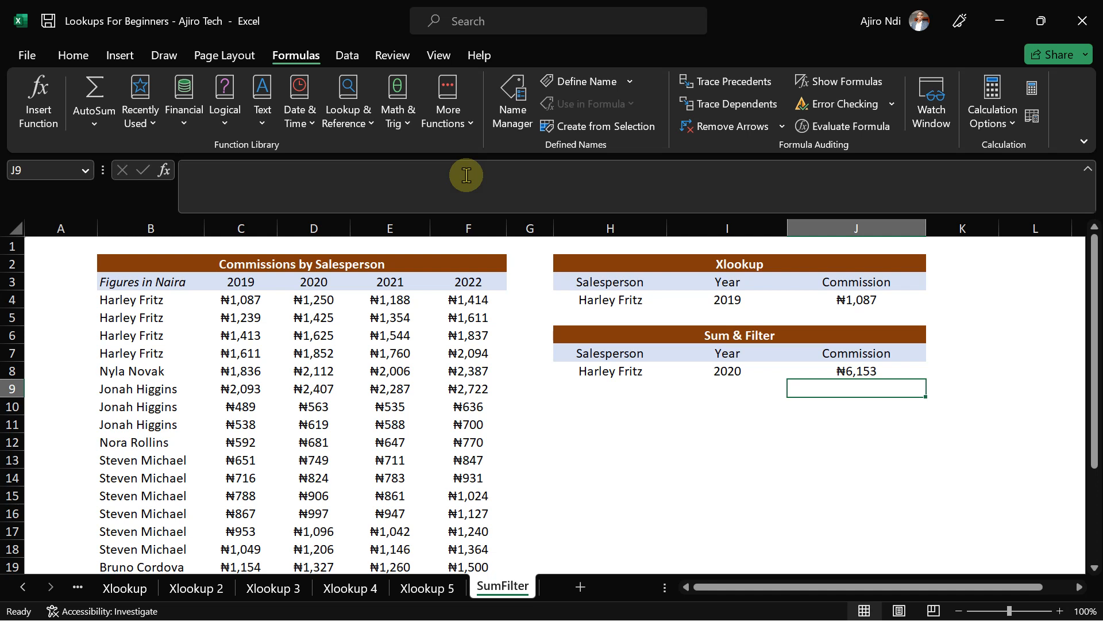
- Enter 2021 as the year in cell I8
{"action": "left_click", "coordinate": [728, 373]}
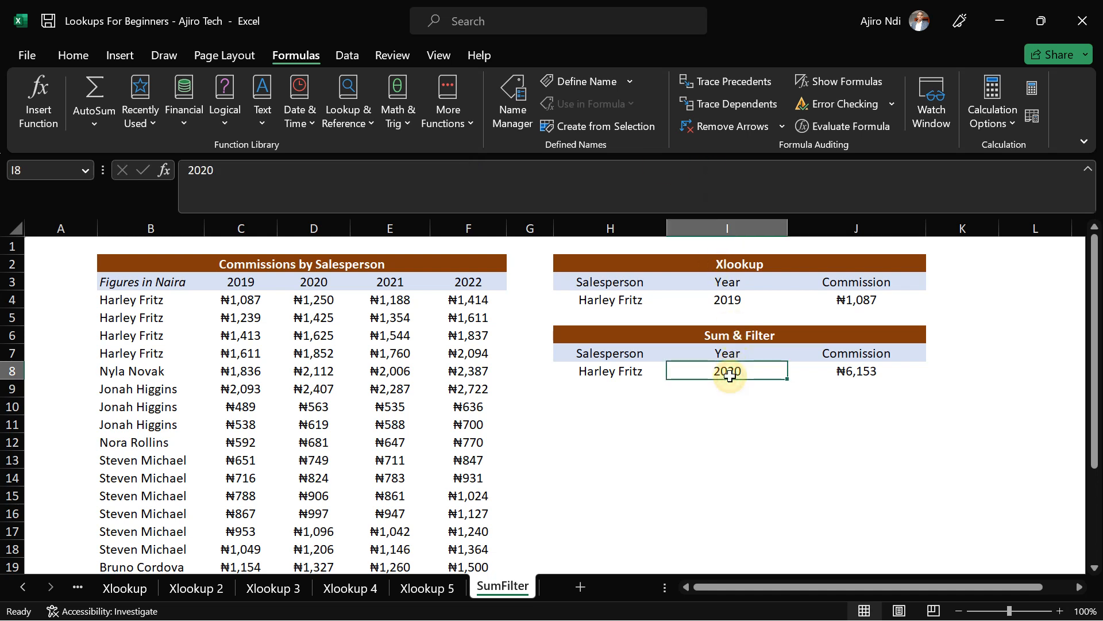
{"action": "type", "text": "2021"}
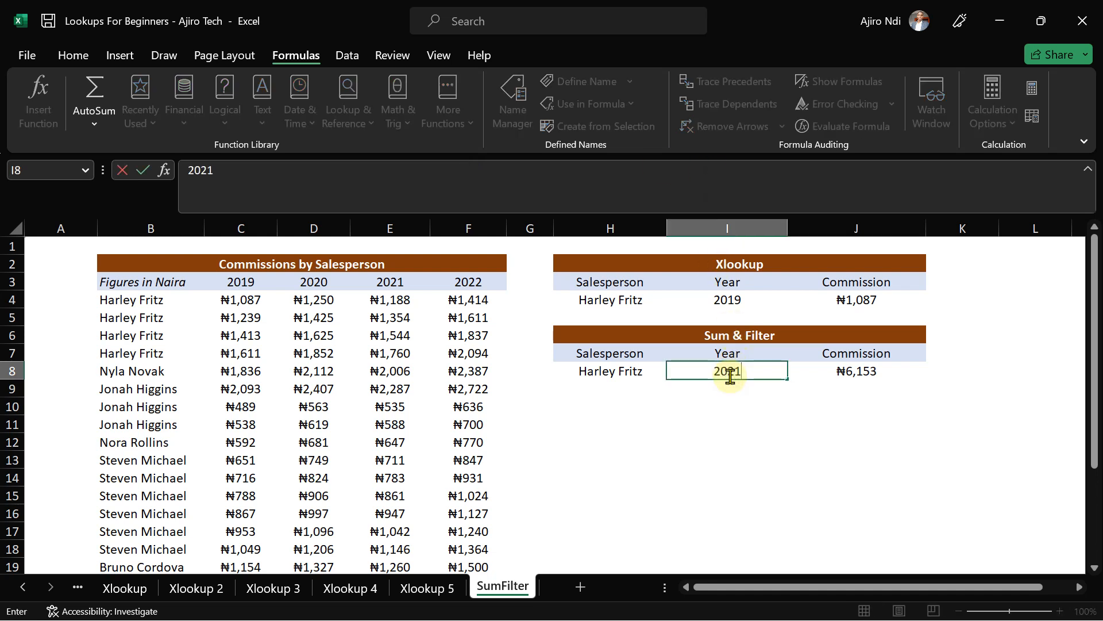
{"action": "key", "text": "Return"}
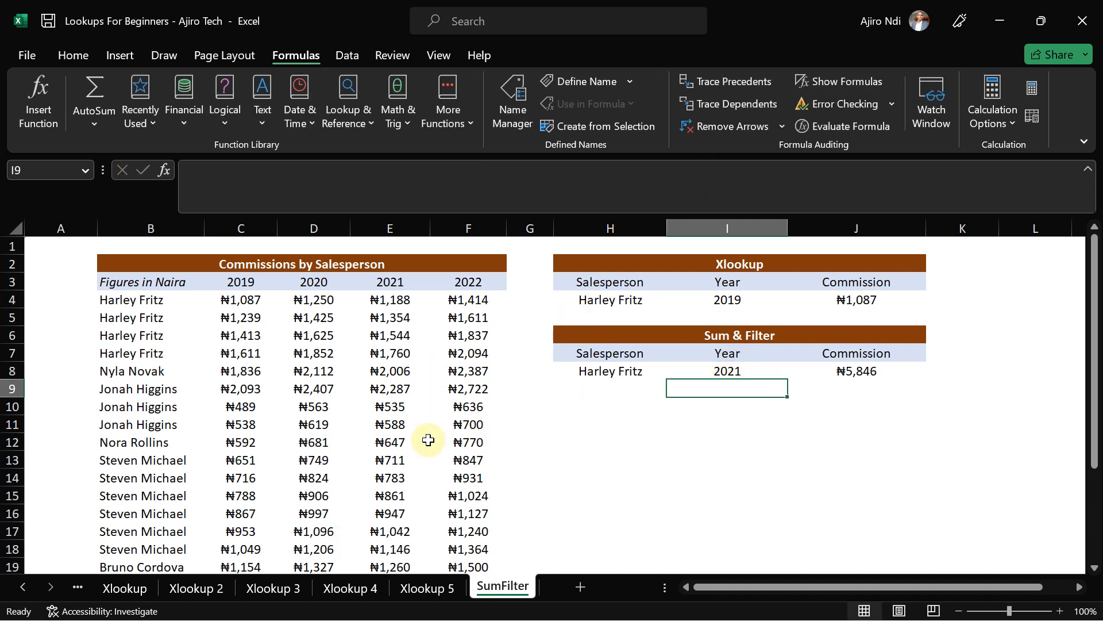
- Put a different salesperson's name in H8 so J8 totals ₦5,489, then switch to the browser
{"action": "left_click", "coordinate": [614, 375]}
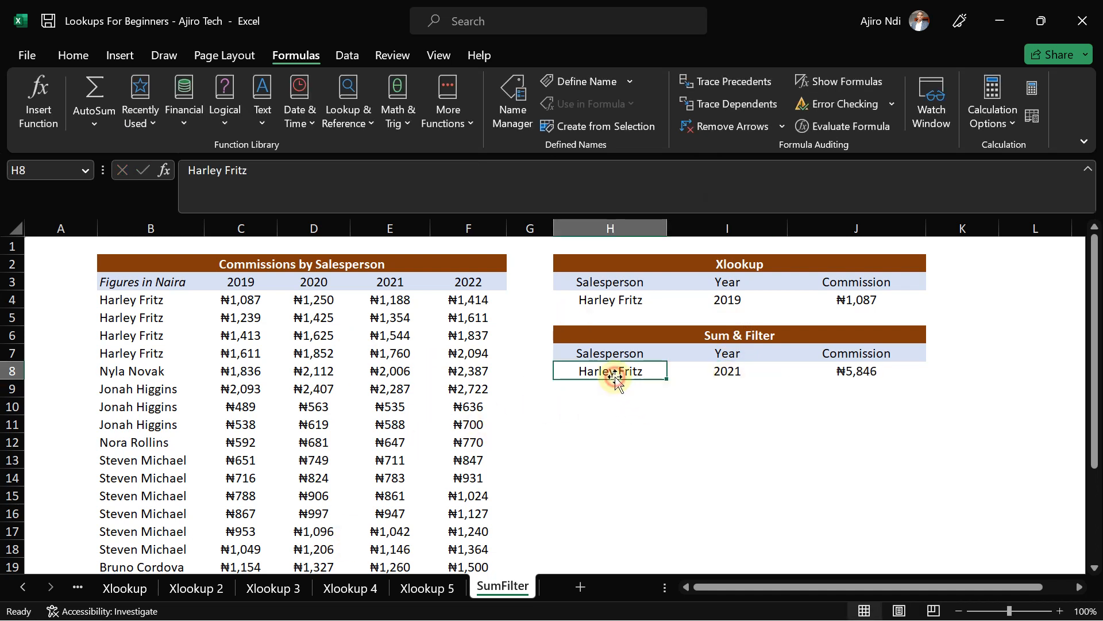
{"action": "type", "text": "STEVE"}
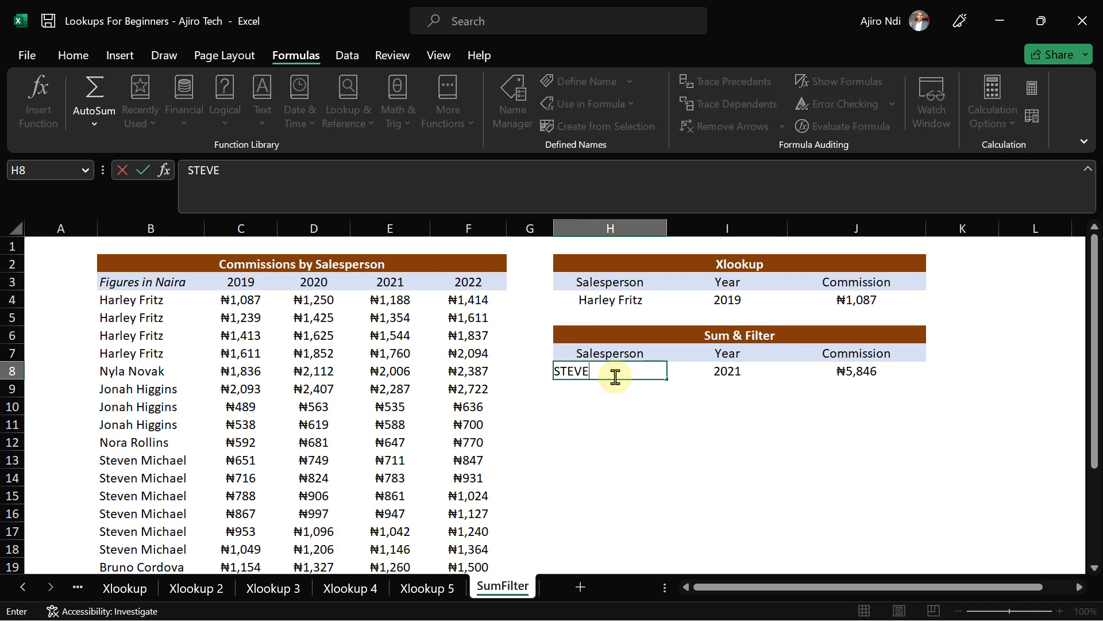
{"action": "key", "text": "BackSpace"}
{"action": "key", "text": "BackSpace"}
{"action": "key", "text": "BackSpace"}
{"action": "key", "text": "BackSpace"}
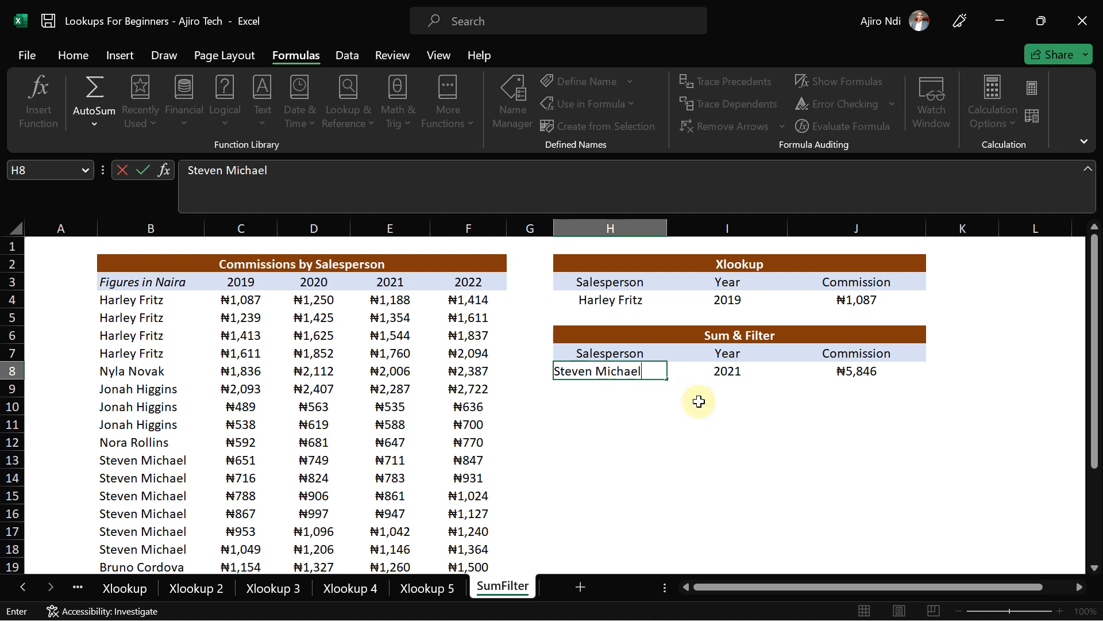
{"action": "key", "text": "Return"}
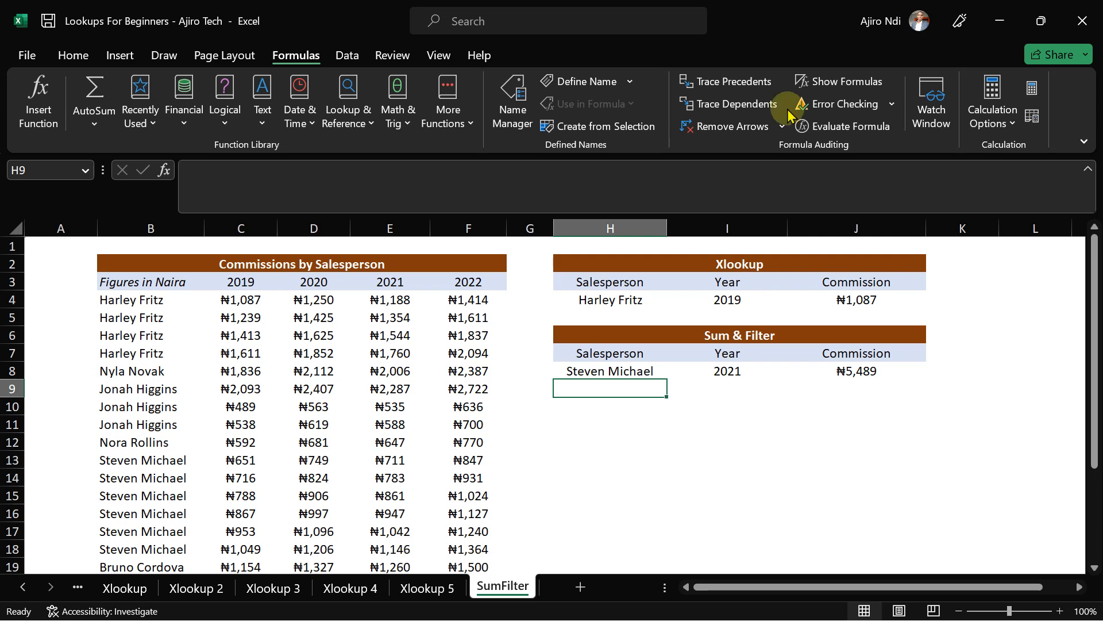
{"action": "mouse_move", "coordinate": [534, 7]}
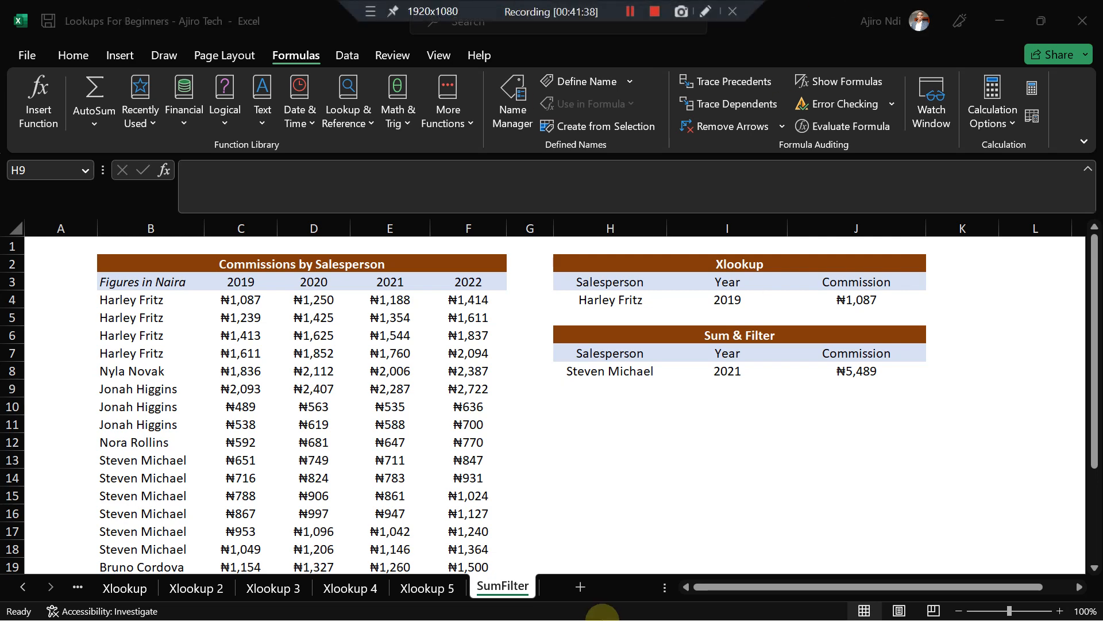
{"action": "left_click", "coordinate": [607, 613]}
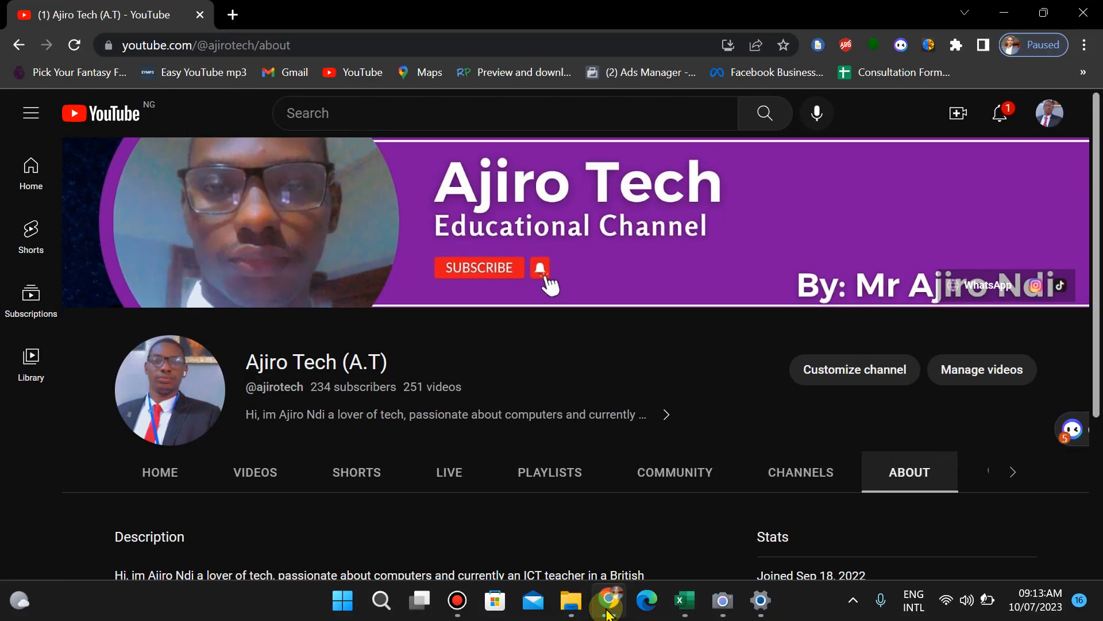